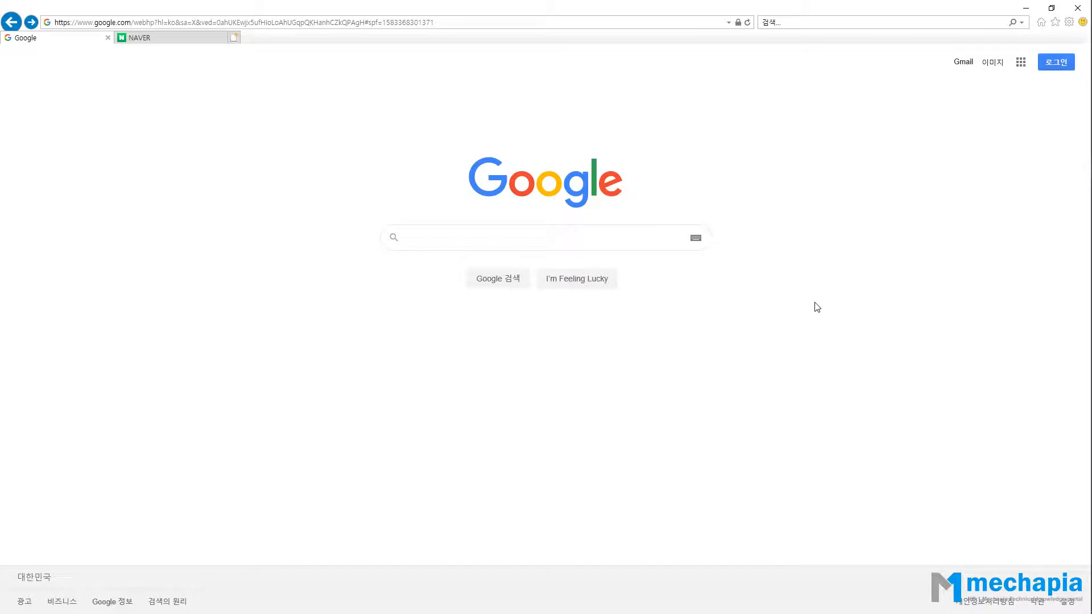
Search Google for 오토데스크 학생용 to find Autodesk's student software.
{"action": "left_click", "coordinate": [469, 237]}
{"action": "type", "text": "오토데스크 학생ㅇ"}
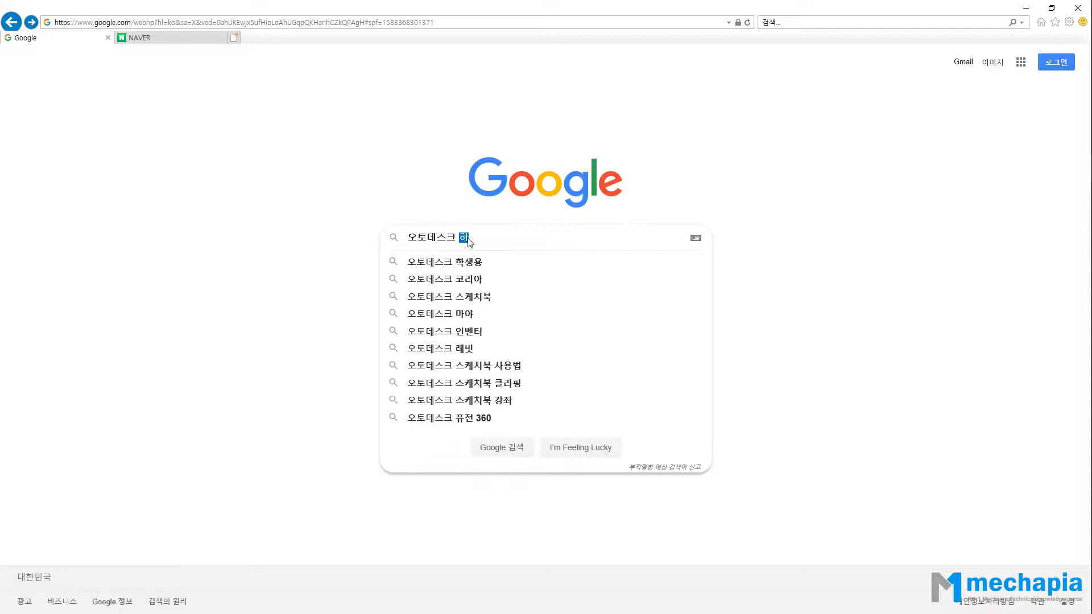
{"action": "type", "text": "ㅛㅇ"}
{"action": "key", "text": "Return"}
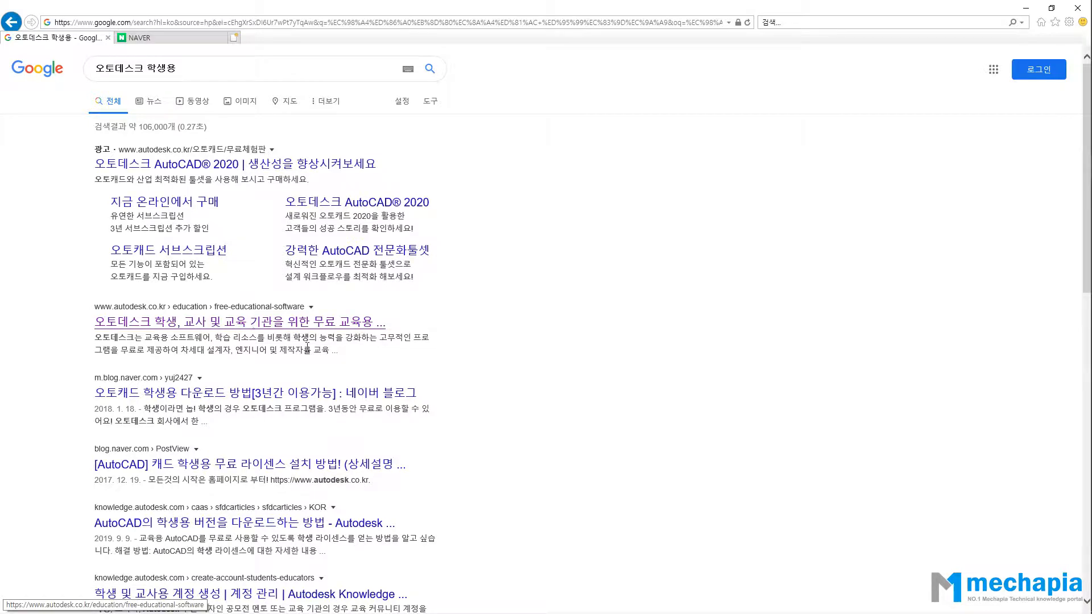
Open the autodesk.co.kr free educational software page and scroll down to the program cards.
{"action": "left_click", "coordinate": [228, 322]}
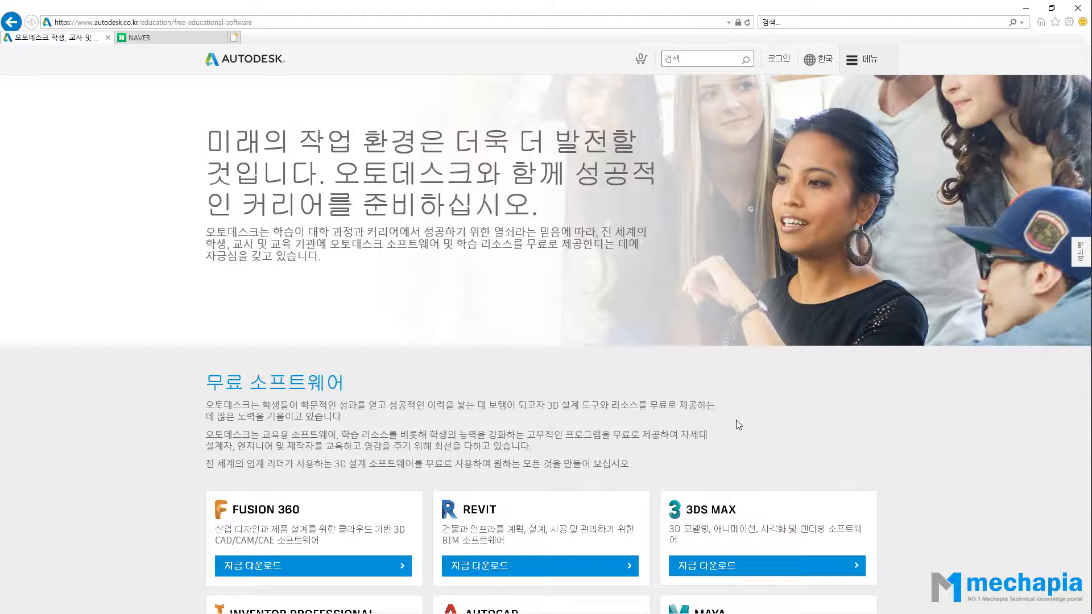
{"action": "scroll", "coordinate": [659, 301], "scroll_direction": "down", "scroll_amount": 3}
{"action": "scroll", "coordinate": [659, 302], "scroll_direction": "down", "scroll_amount": 2}
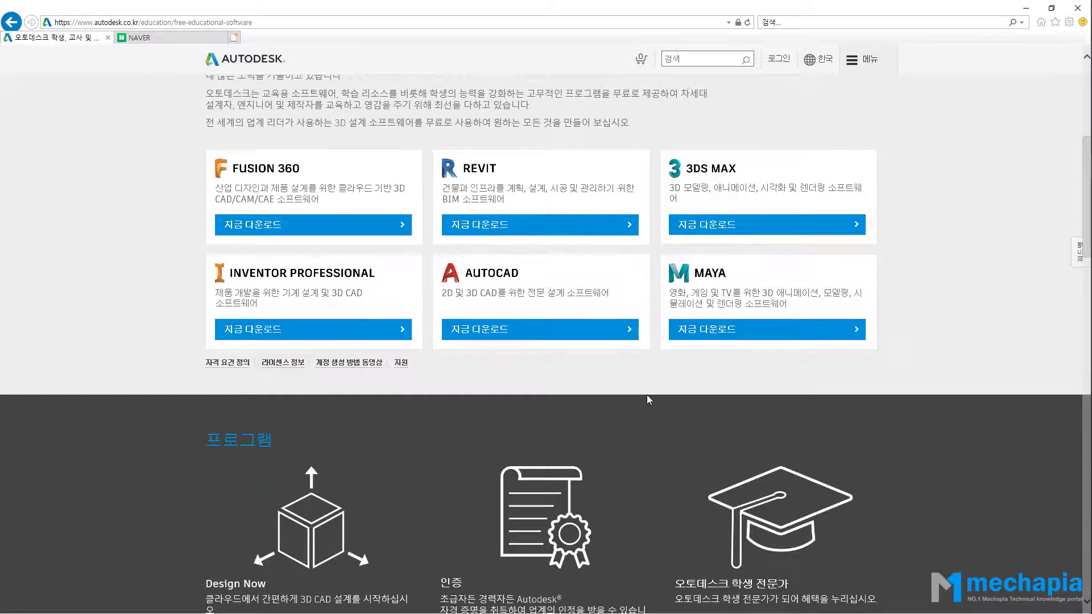
Go to AutoCAD's free download page and begin creating a new education account.
{"action": "left_click", "coordinate": [539, 331]}
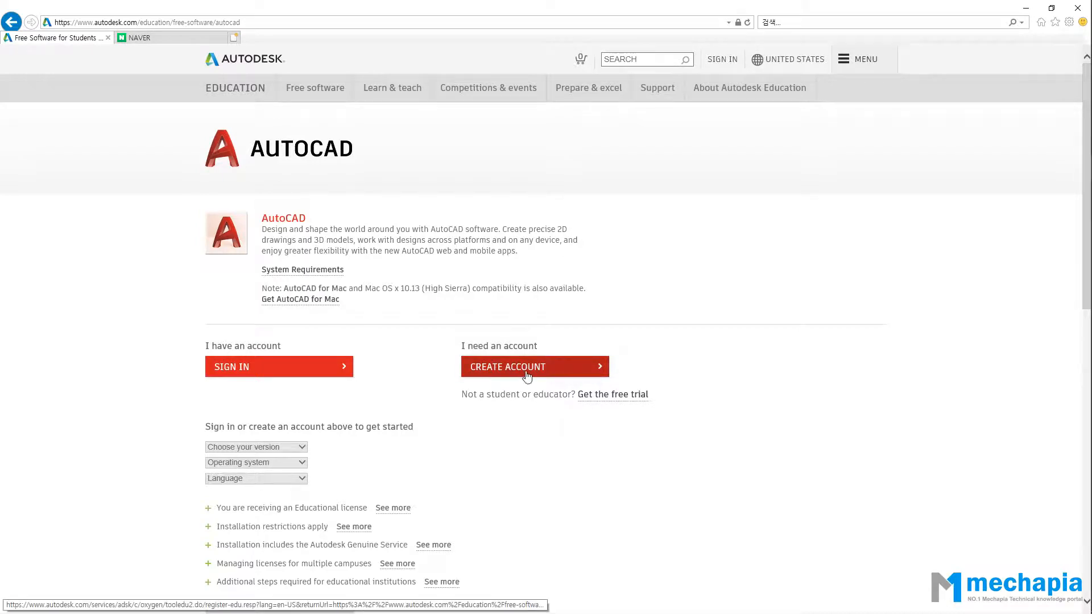
{"action": "left_click", "coordinate": [544, 369]}
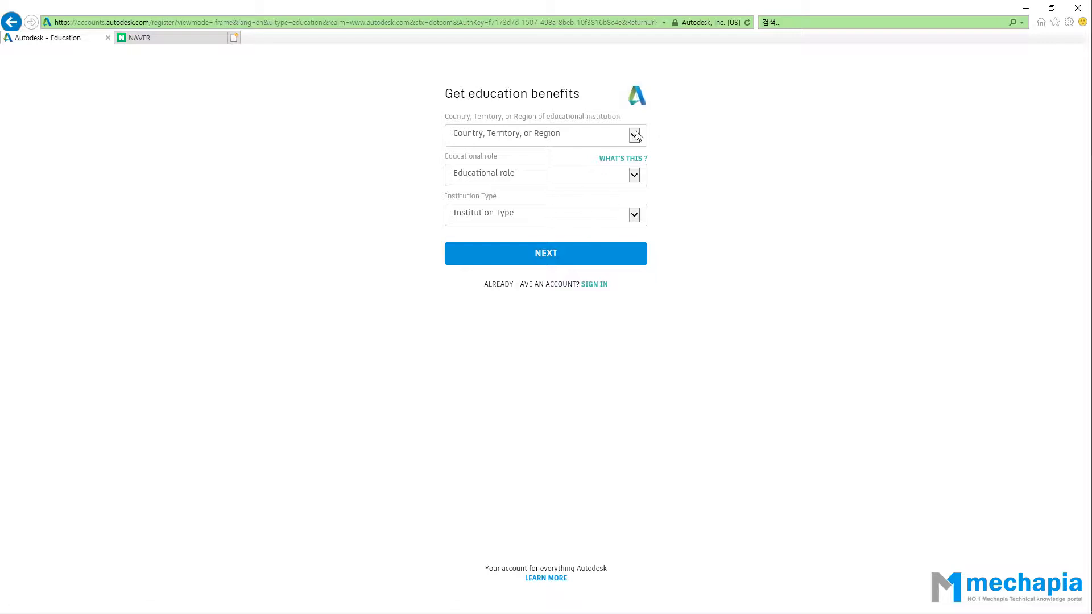
Choose South Korea, Student and University/Post-Secondary on the education benefits form.
{"action": "left_click", "coordinate": [635, 135]}
{"action": "left_click_drag", "start_coordinate": [642, 149], "coordinate": [638, 371]}
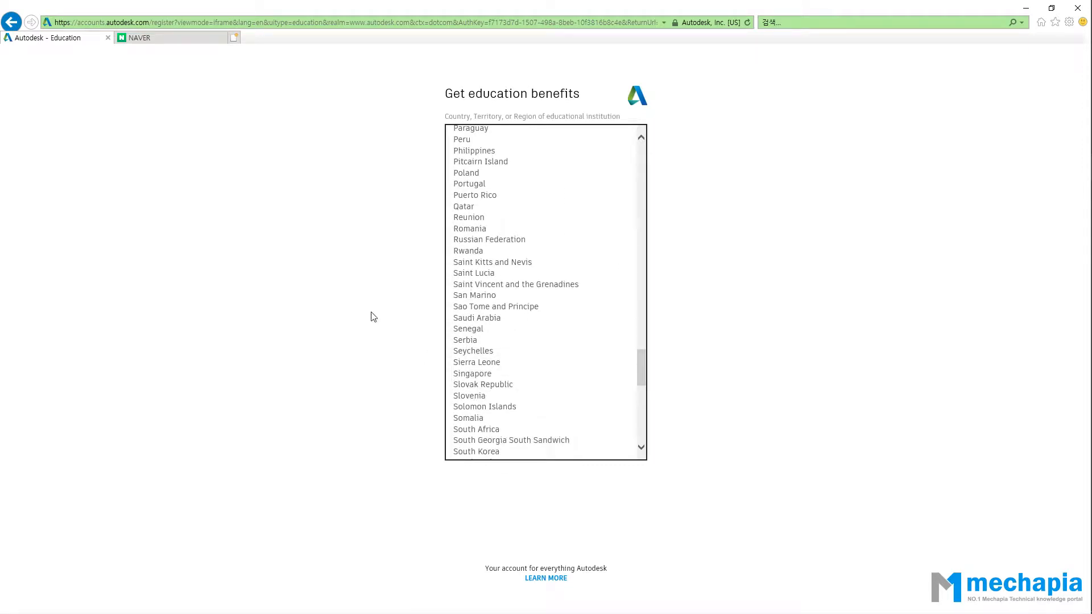
{"action": "scroll", "coordinate": [472, 352], "scroll_direction": "down", "scroll_amount": 1}
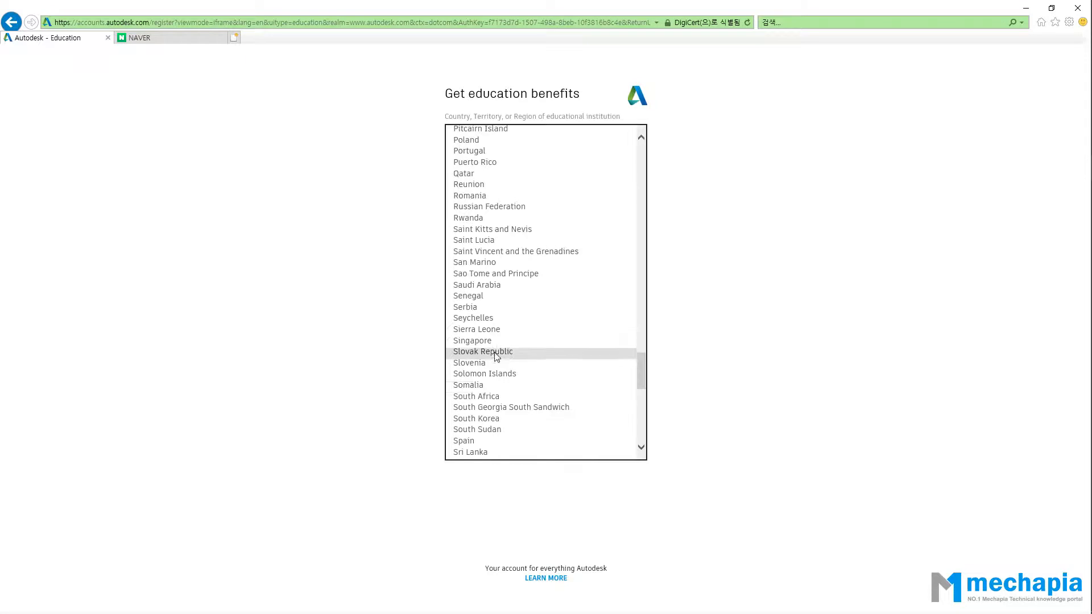
{"action": "left_click", "coordinate": [489, 421]}
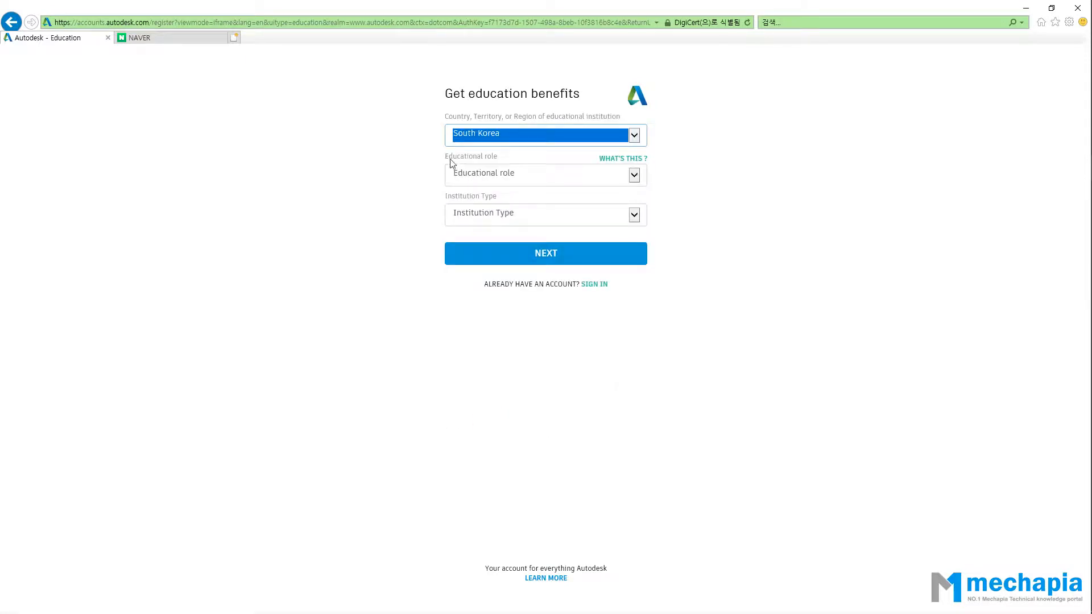
{"action": "left_click", "coordinate": [510, 178]}
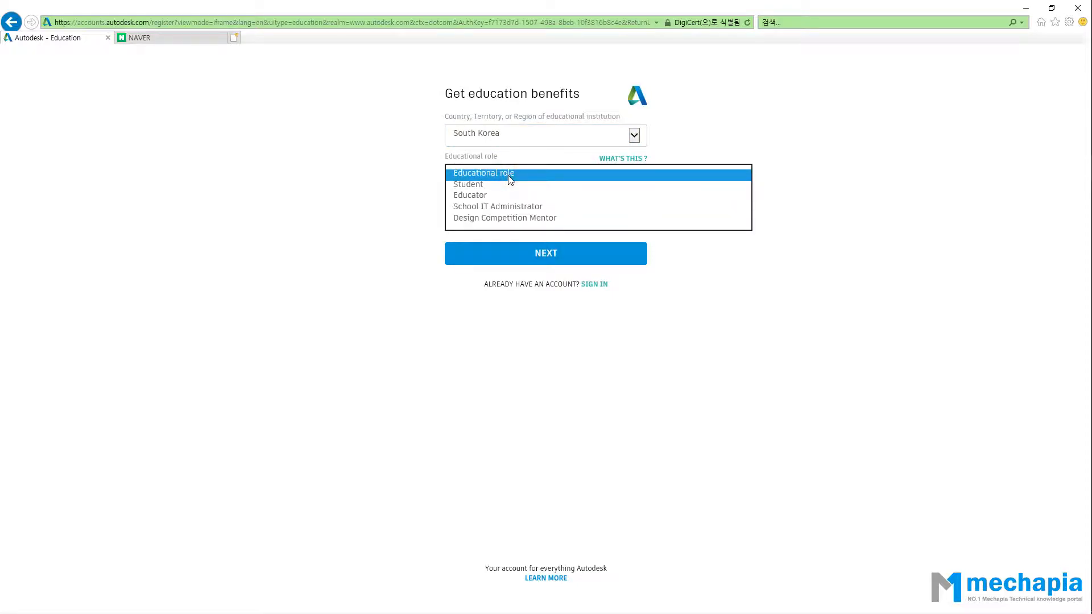
{"action": "left_click", "coordinate": [478, 185]}
{"action": "left_click", "coordinate": [799, 322]}
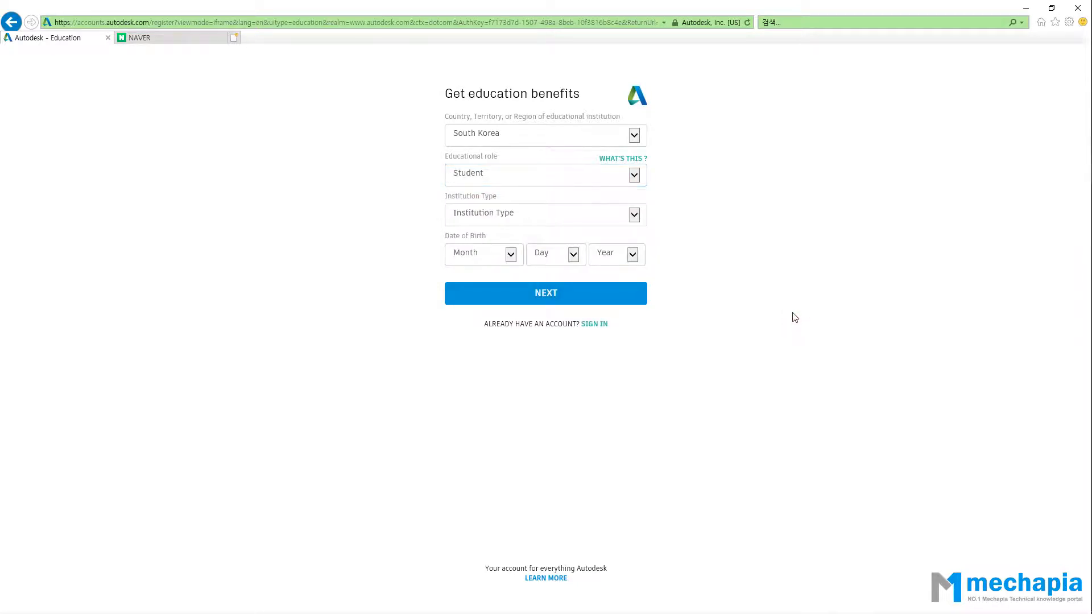
{"action": "left_click", "coordinate": [609, 219]}
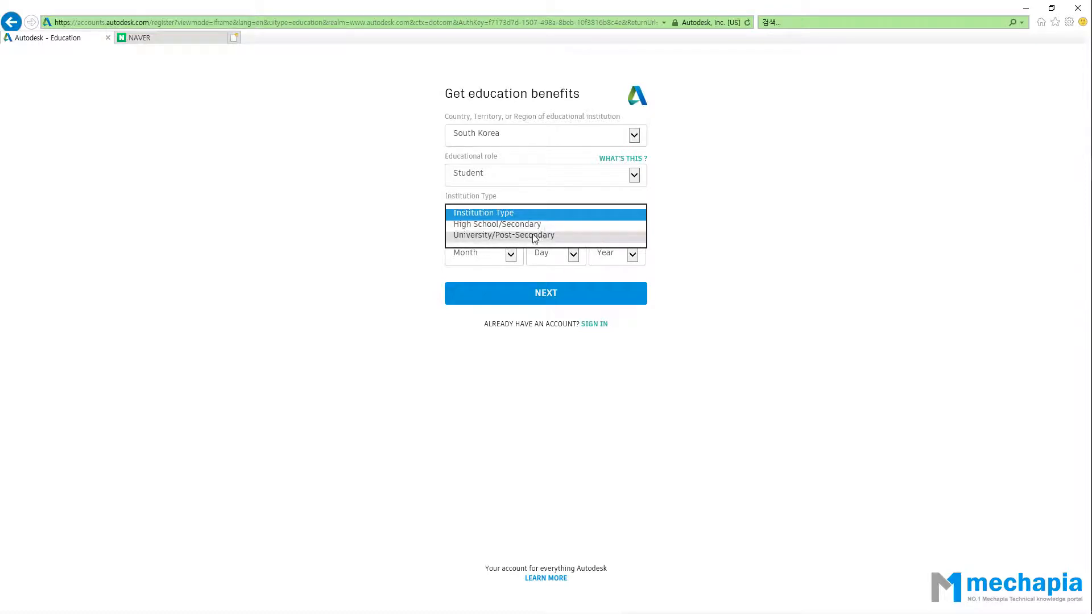
{"action": "left_click", "coordinate": [490, 236]}
{"action": "left_click", "coordinate": [823, 290]}
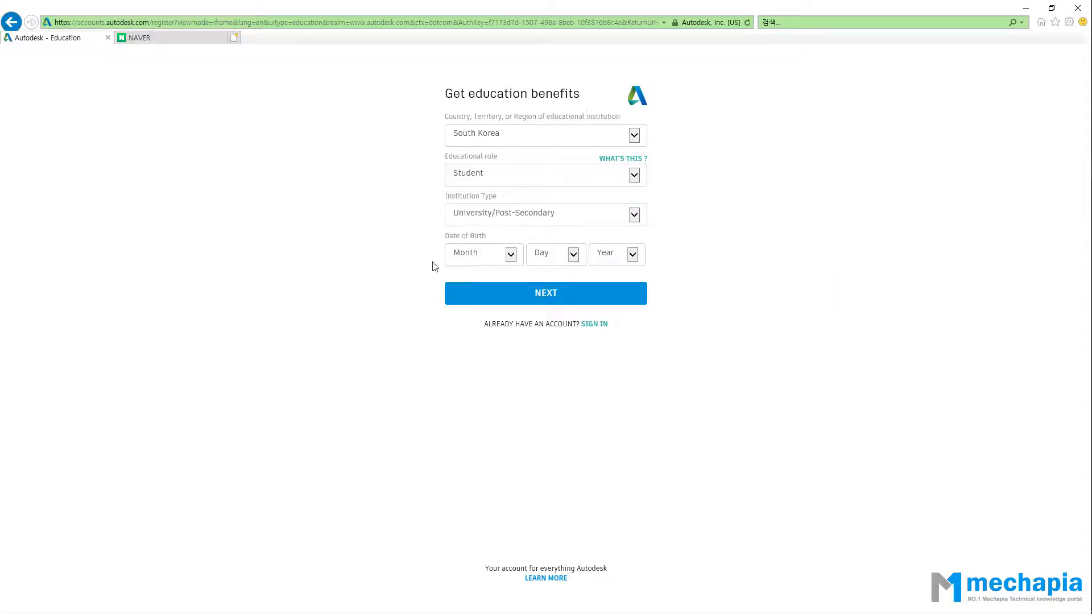
Set the birth month, day and year, then continue to account creation.
{"action": "left_click", "coordinate": [509, 257]}
{"action": "left_click", "coordinate": [464, 331]}
{"action": "left_click", "coordinate": [555, 255]}
{"action": "left_click", "coordinate": [551, 317]}
{"action": "left_click", "coordinate": [617, 261]}
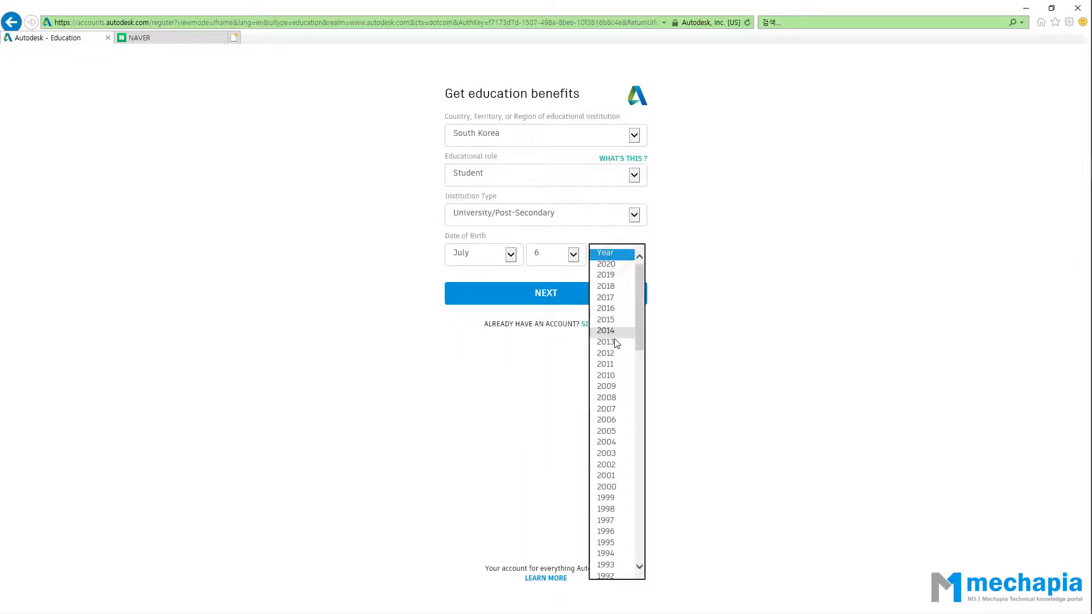
{"action": "left_click", "coordinate": [605, 450]}
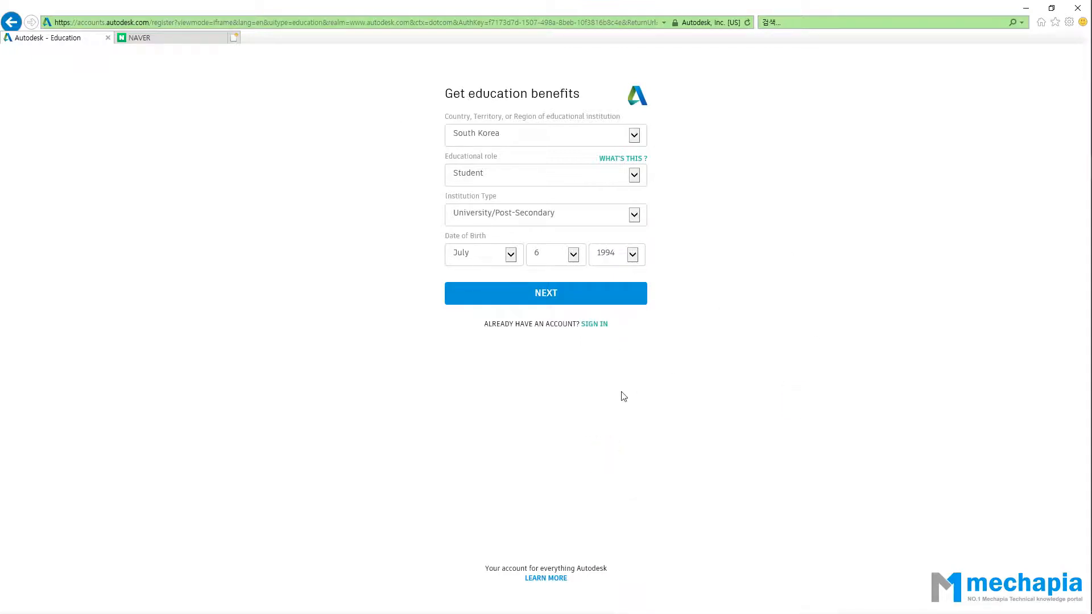
{"action": "left_click", "coordinate": [566, 301]}
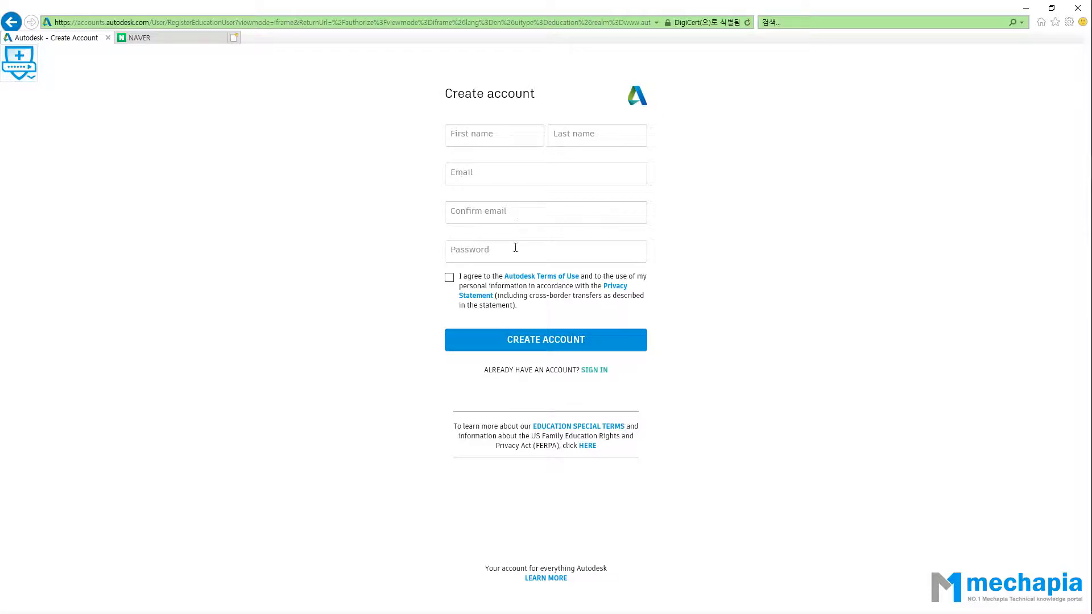
Agree to the Autodesk Terms of Use and privacy statement, then switch to the NAVER tab.
{"action": "left_click", "coordinate": [449, 278]}
{"action": "left_click", "coordinate": [194, 38]}
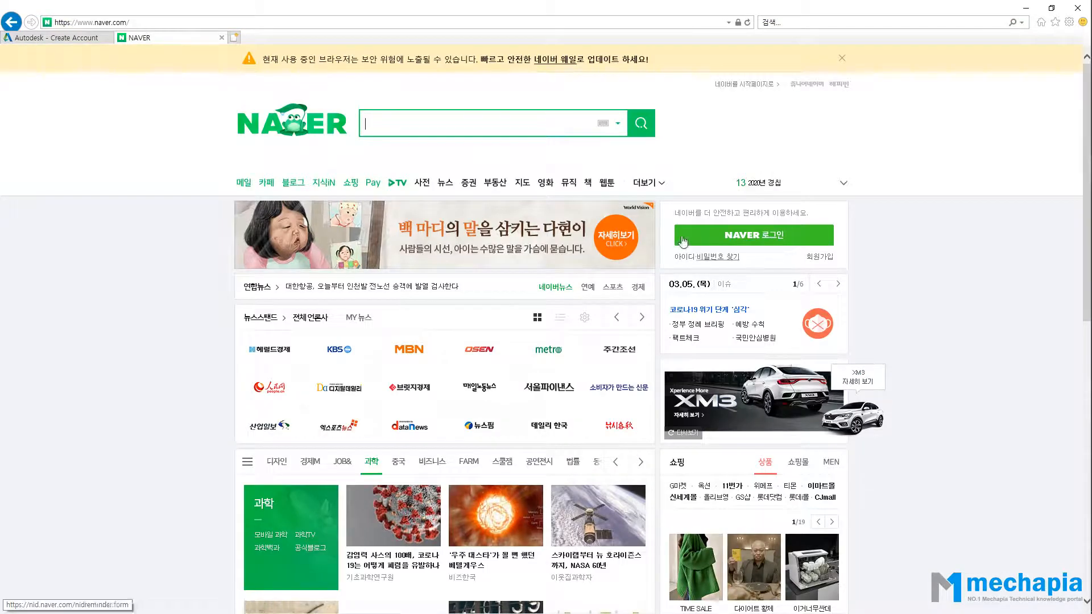
Switch back to the 'Autodesk - Create Account' tab.
{"action": "left_click", "coordinate": [94, 38]}
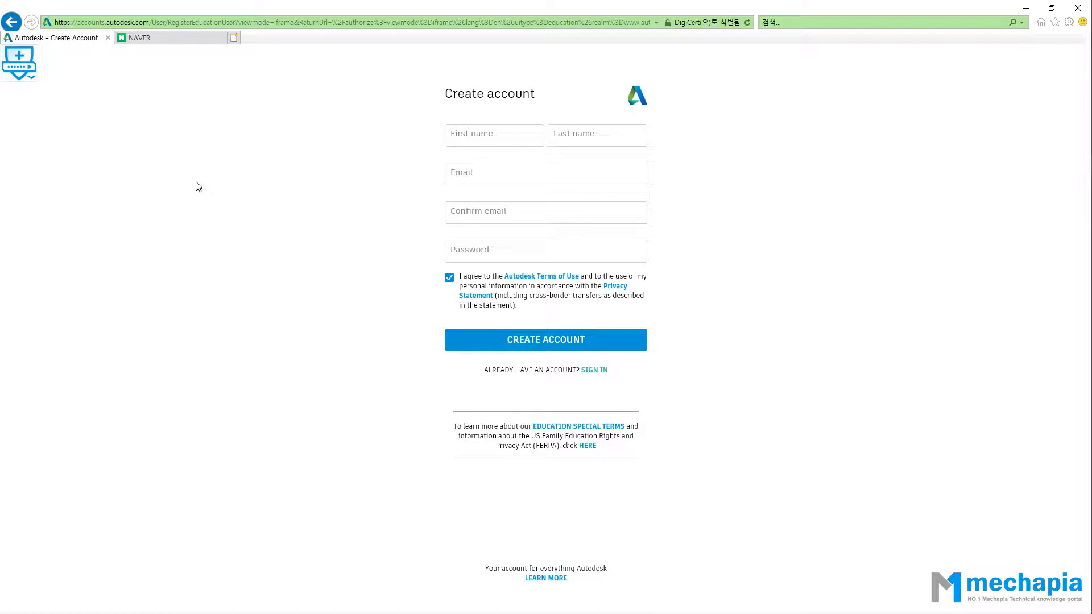
Return to the AutoCAD student page and sign in with the existing account's e-mail and password.
{"action": "left_click", "coordinate": [16, 27]}
{"action": "left_click", "coordinate": [15, 27]}
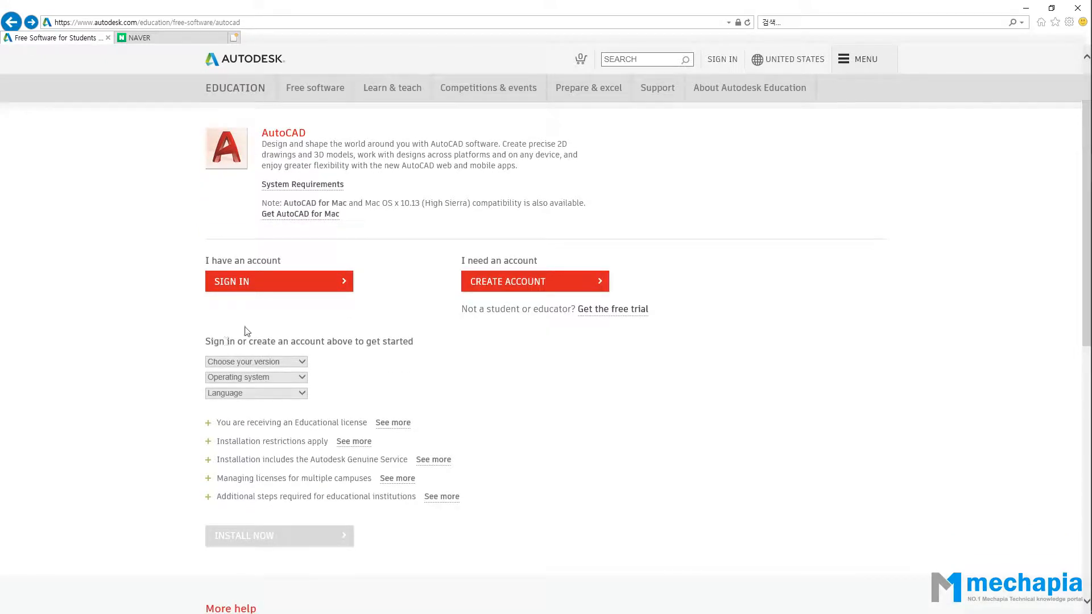
{"action": "left_click", "coordinate": [274, 285]}
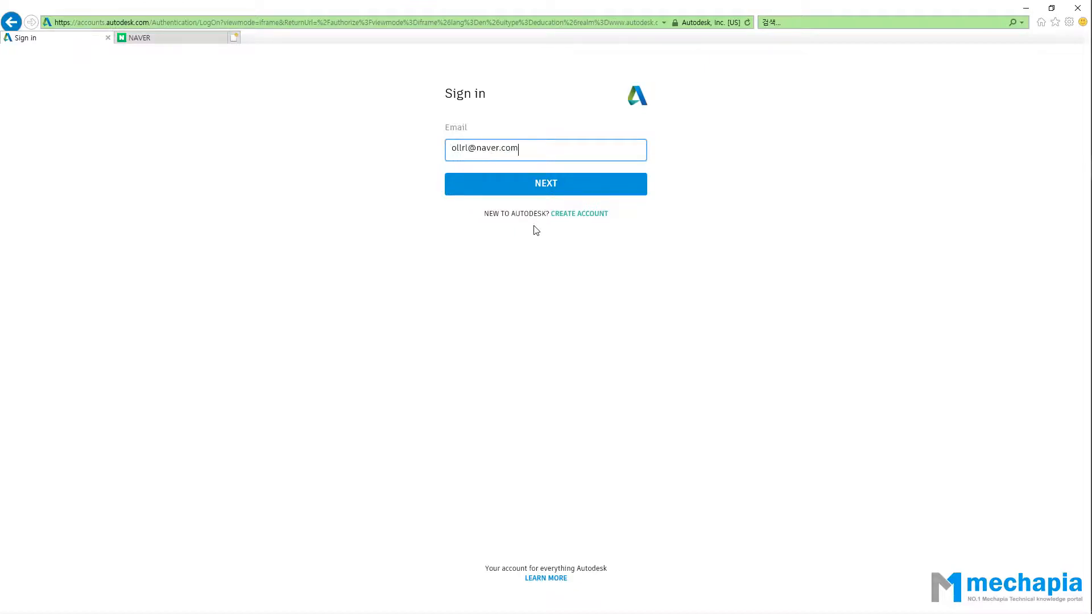
{"action": "key", "text": "Return"}
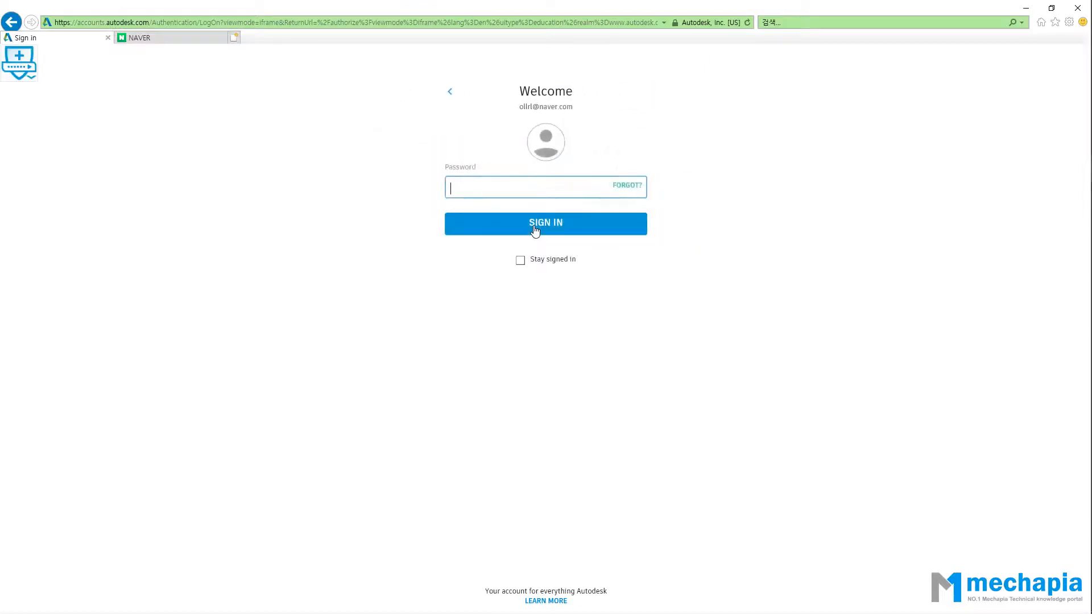
{"action": "type", "text": "•••••••••••••"}
{"action": "left_click", "coordinate": [535, 230]}
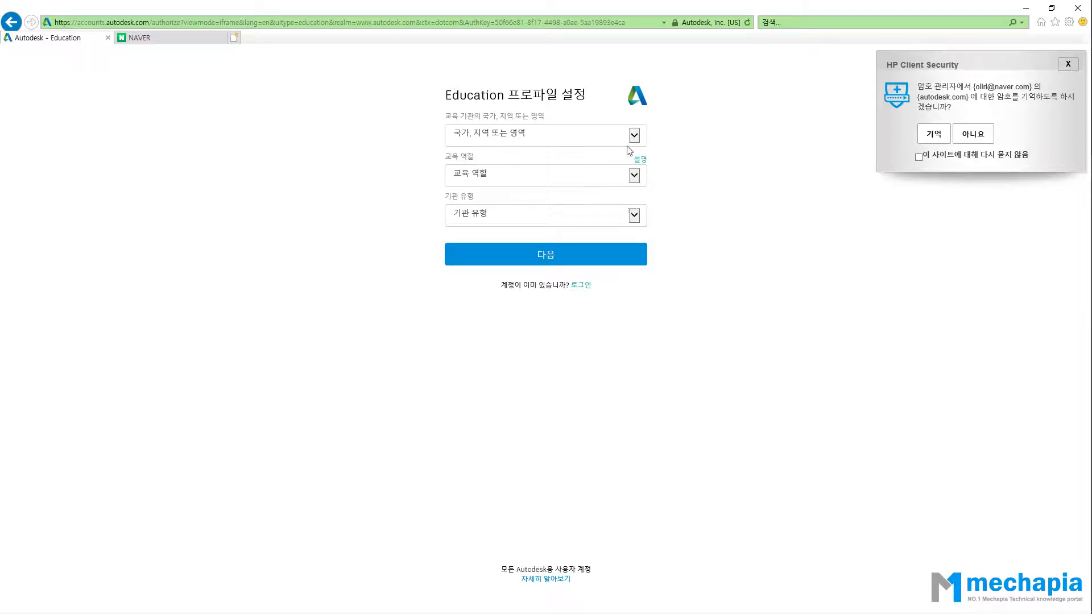
Decline saving the password and choose 대한민국, 학생 and 대학교/대학교 및 대학원 on the profile.
{"action": "left_click", "coordinate": [984, 132]}
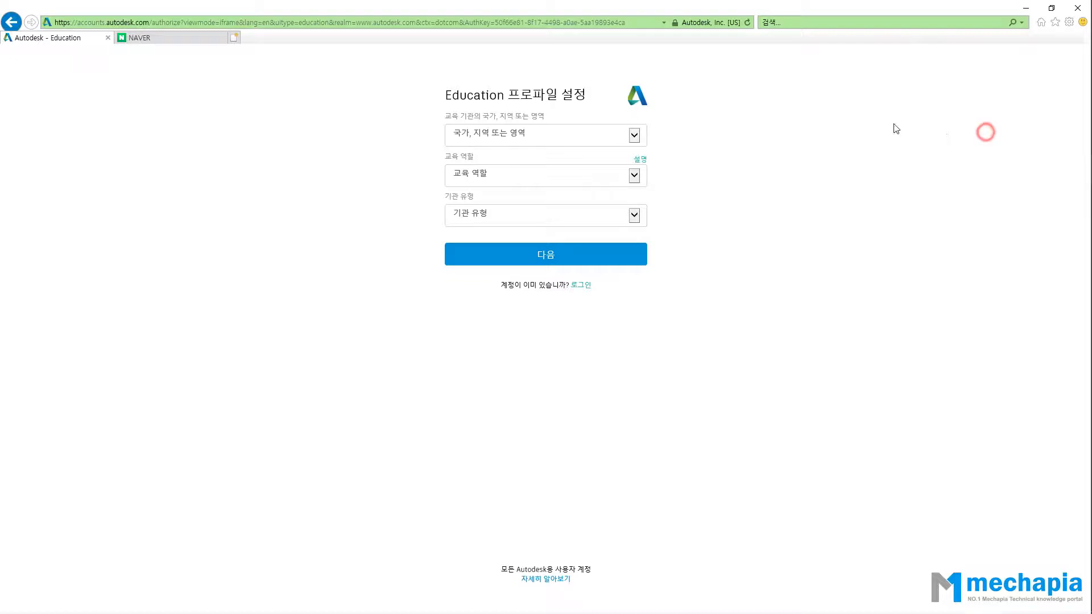
{"action": "left_click_drag", "start_coordinate": [445, 118], "coordinate": [557, 117]}
{"action": "left_click", "coordinate": [558, 116]}
{"action": "left_click", "coordinate": [585, 132]}
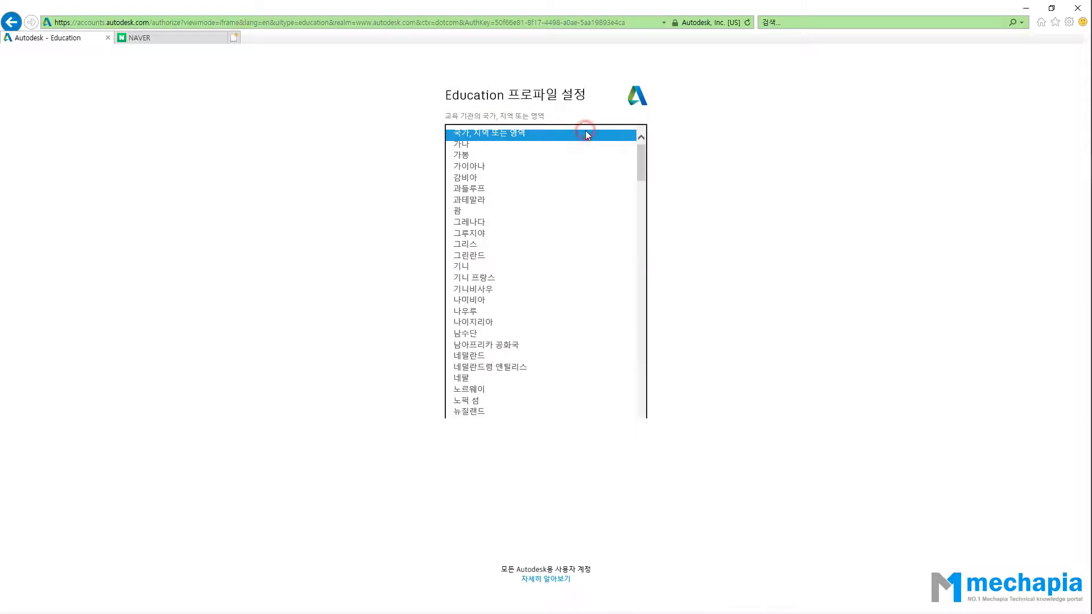
{"action": "scroll", "coordinate": [583, 216], "scroll_direction": "down", "scroll_amount": 8}
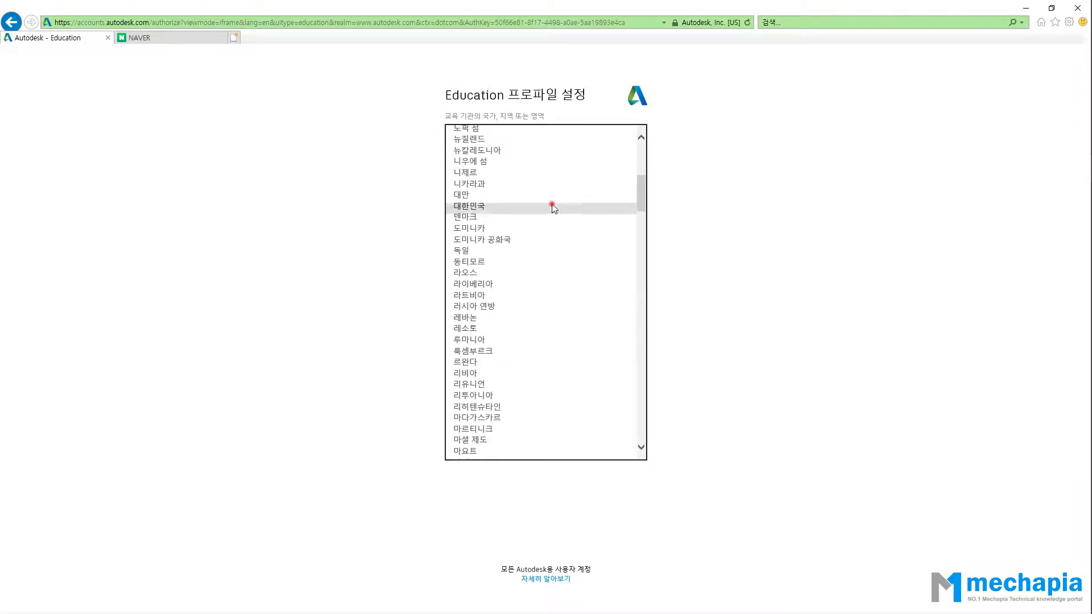
{"action": "left_click", "coordinate": [554, 205]}
{"action": "left_click", "coordinate": [552, 178]}
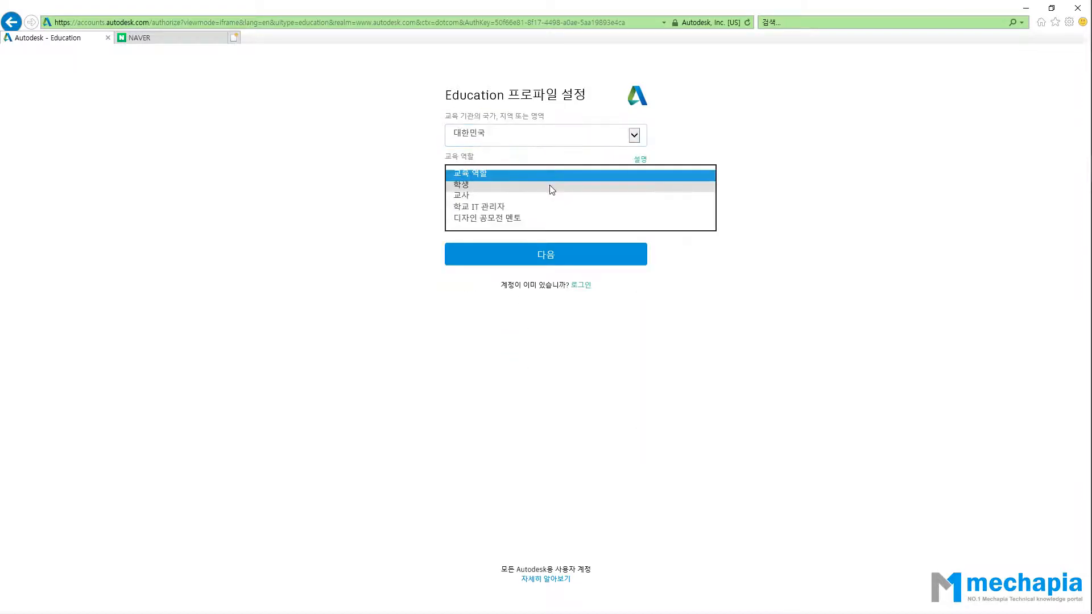
{"action": "left_click", "coordinate": [550, 188]}
{"action": "left_click", "coordinate": [524, 226]}
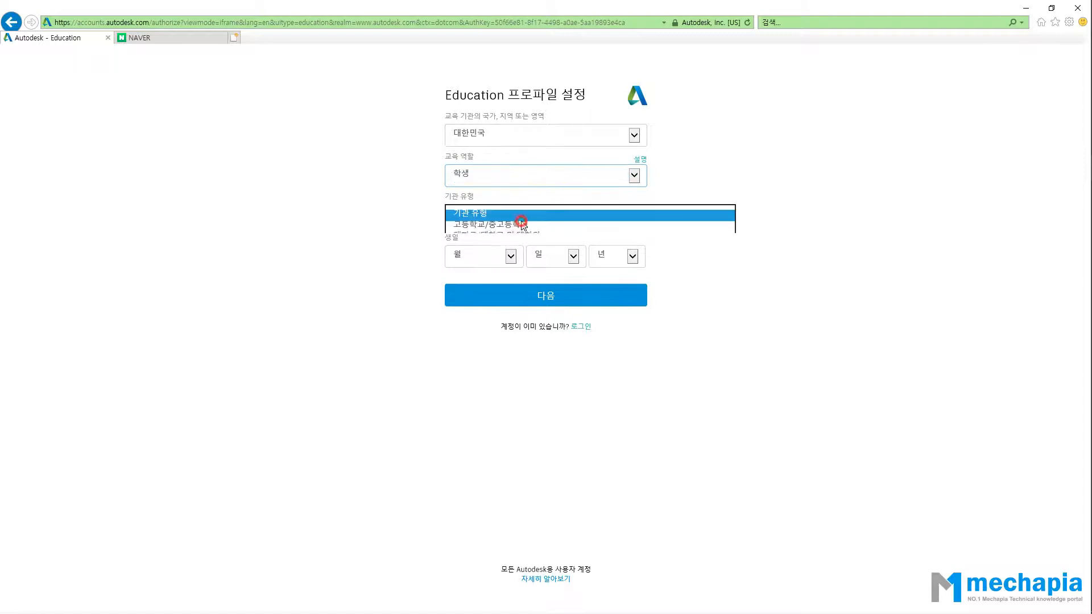
{"action": "left_click", "coordinate": [515, 235]}
Set the birth month, day and year and submit the education profile.
{"action": "left_click", "coordinate": [490, 259]}
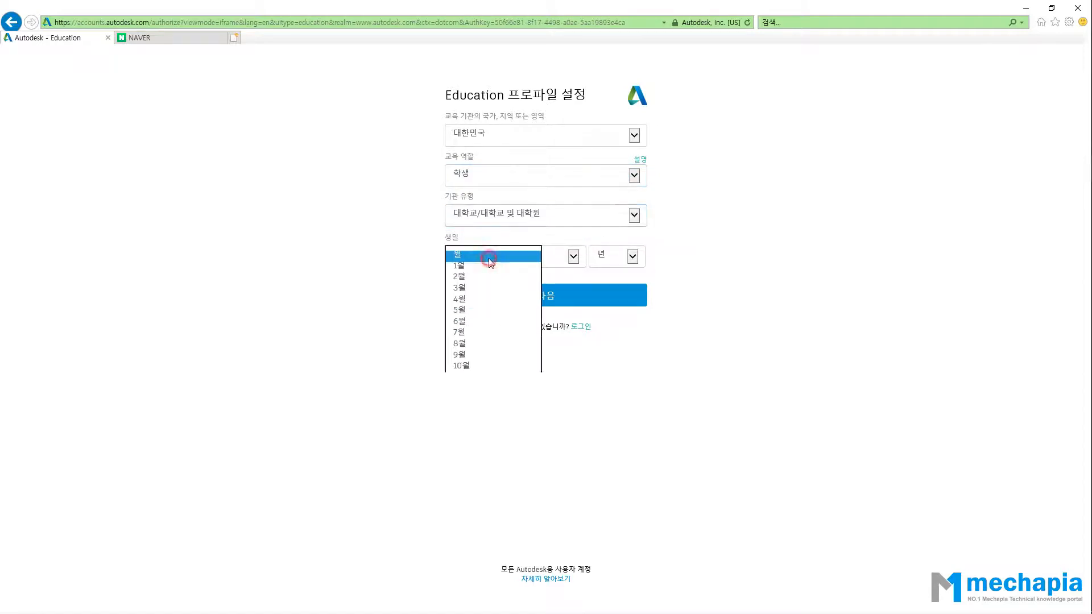
{"action": "left_click", "coordinate": [459, 333]}
{"action": "left_click", "coordinate": [556, 255]}
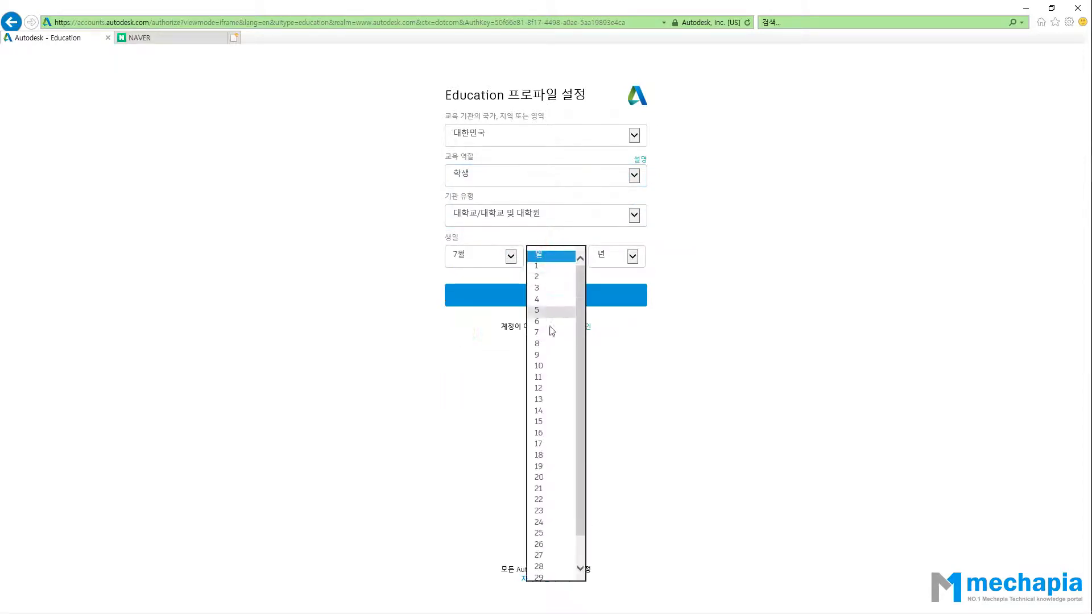
{"action": "left_click", "coordinate": [550, 322]}
{"action": "left_click", "coordinate": [617, 256]}
{"action": "scroll", "coordinate": [612, 392], "scroll_direction": "down", "scroll_amount": 1}
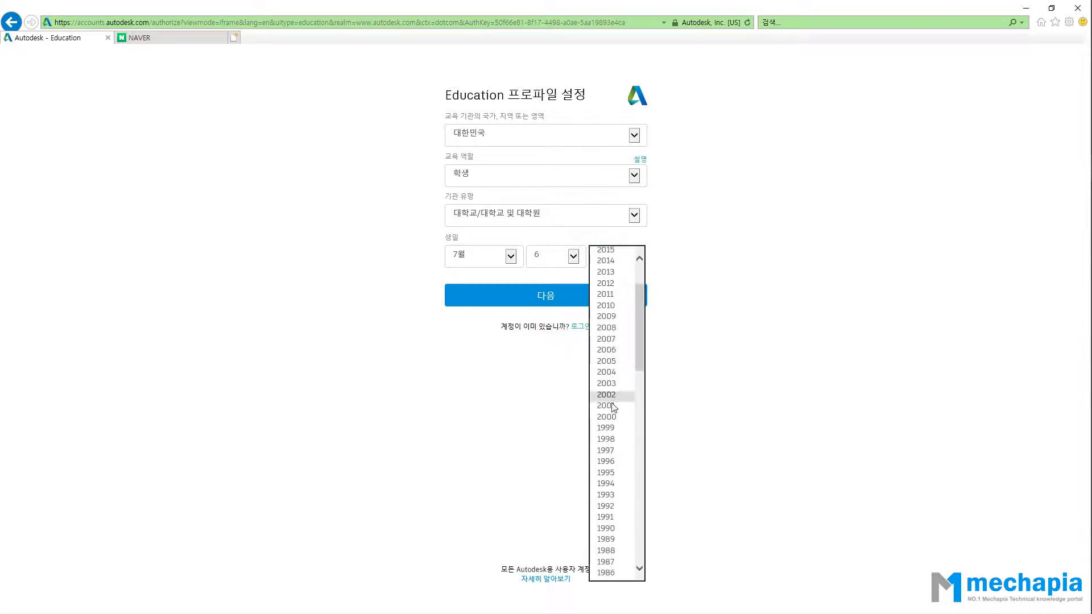
{"action": "left_click", "coordinate": [616, 483]}
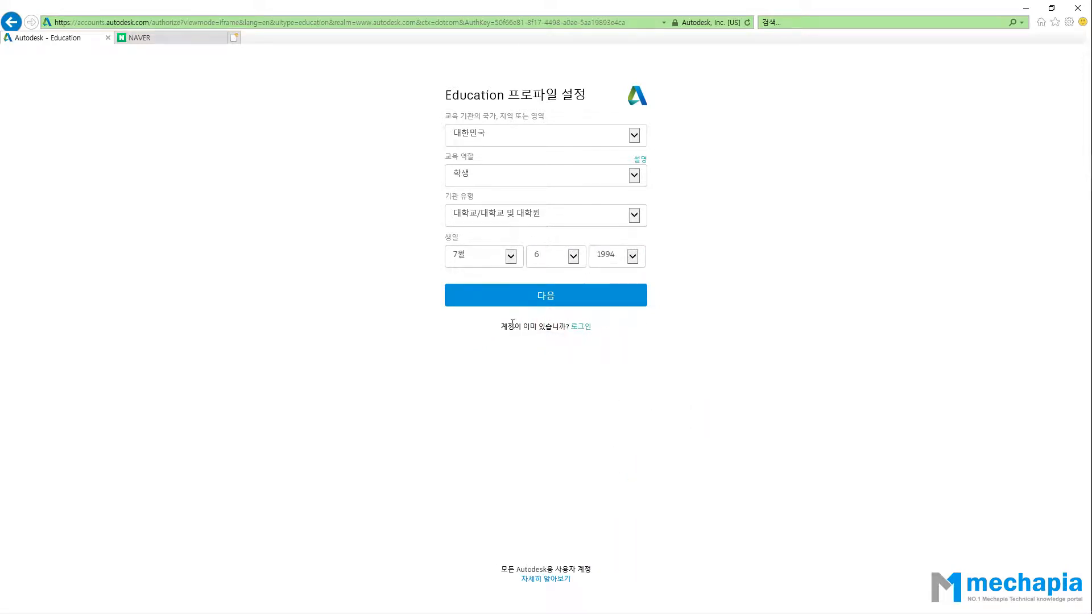
{"action": "left_click", "coordinate": [546, 295]}
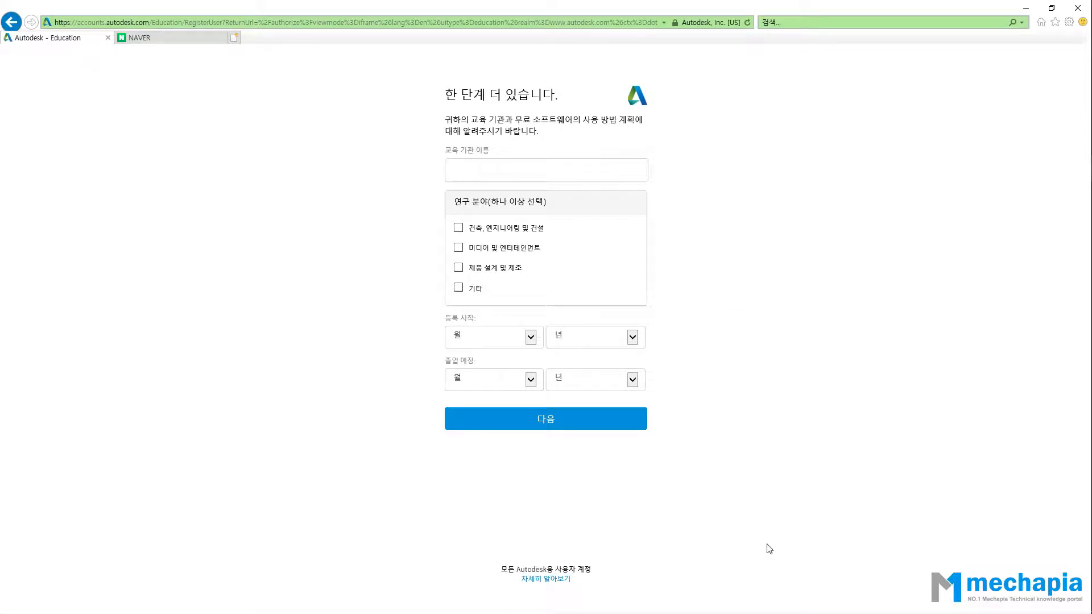
Enter 경기과학기술 as the institution name, pick 경기과학기술대학교, and retype the full name.
{"action": "left_click", "coordinate": [475, 168]}
{"action": "type", "text": "경기과"}
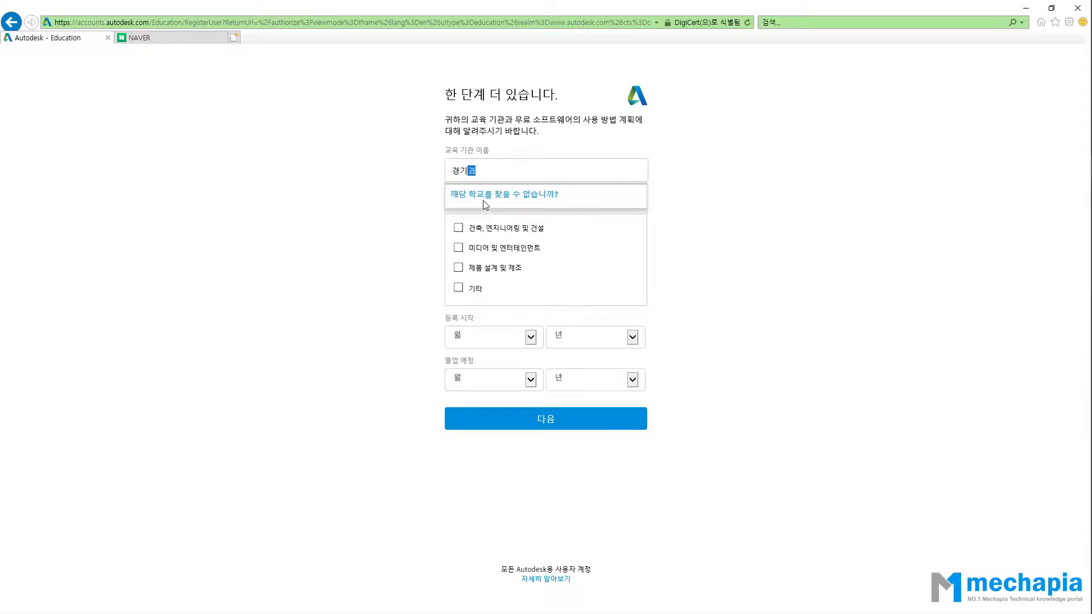
{"action": "type", "text": "학기술"}
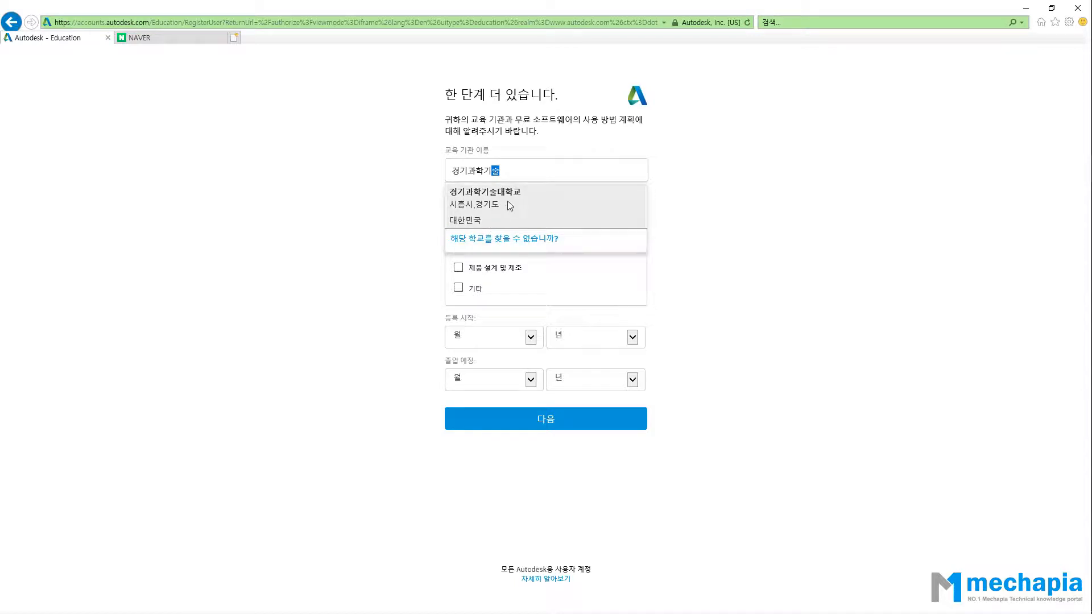
{"action": "left_click", "coordinate": [508, 201]}
{"action": "double_click", "coordinate": [555, 173]}
{"action": "type", "text": "경ㄱ기과학기술대학교"}
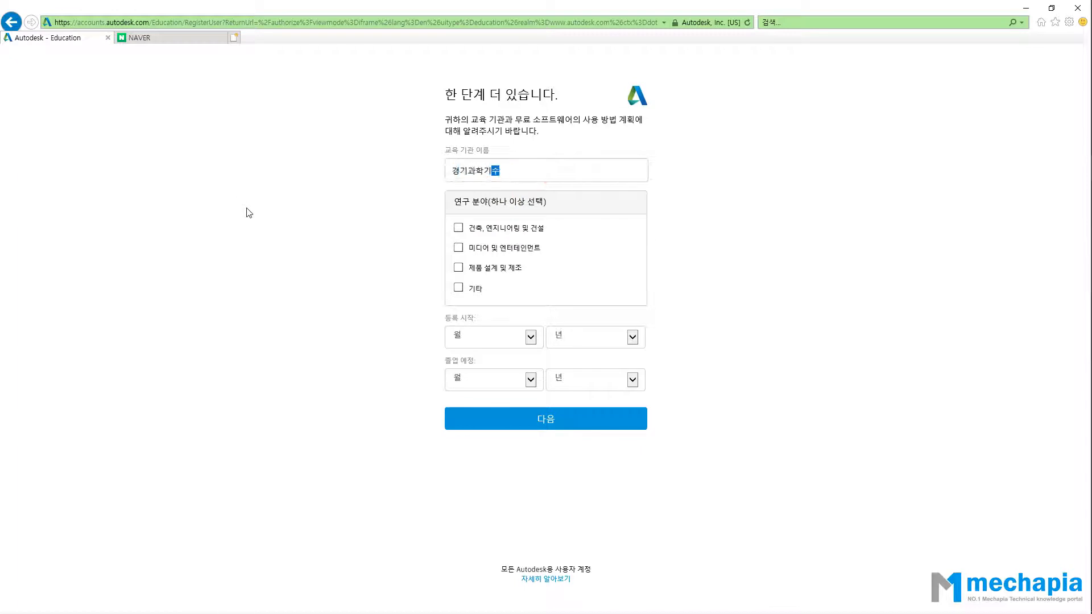
{"action": "left_click", "coordinate": [288, 249]}
Trim the name to bring back suggestions and reselect 경기과학기술대학교 from the list.
{"action": "left_click", "coordinate": [540, 168]}
{"action": "key", "text": "BackSpace"}
{"action": "key", "text": "BackSpace"}
{"action": "key", "text": "BackSpace"}
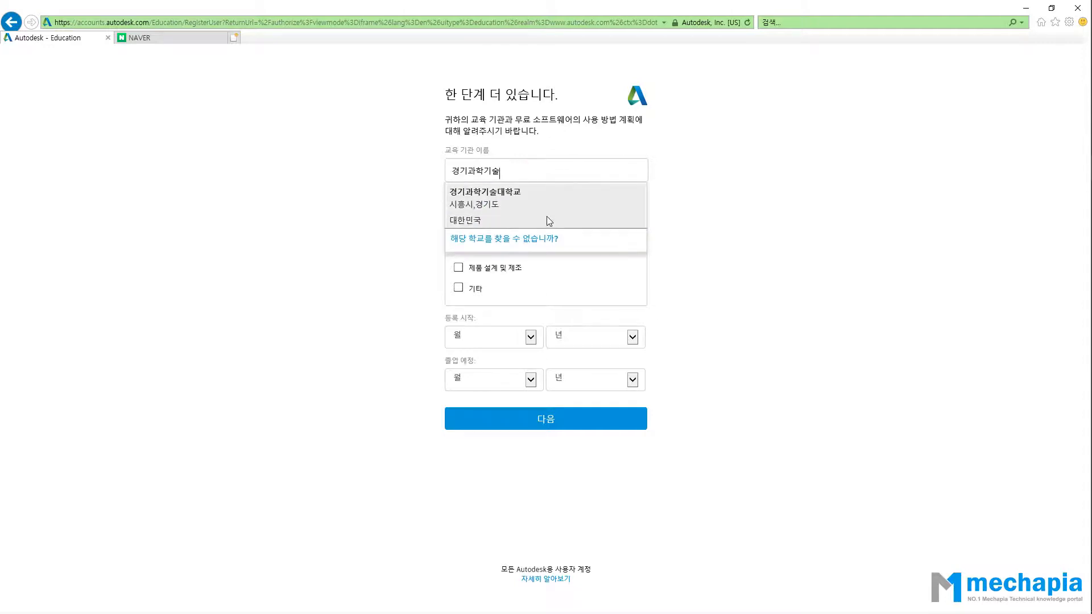
{"action": "left_click", "coordinate": [544, 213]}
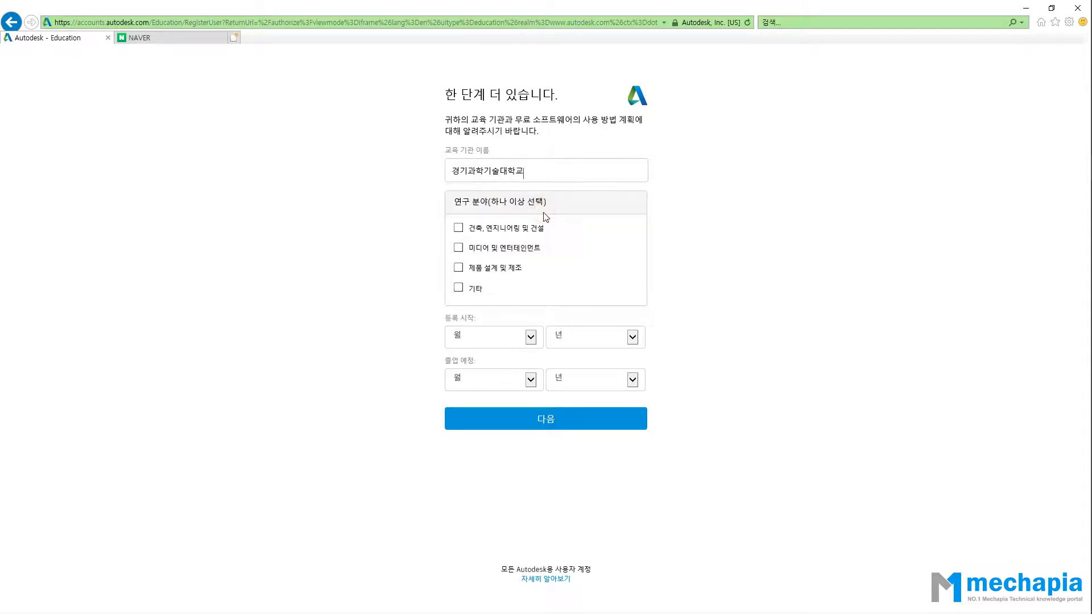
{"action": "key", "text": "BackSpace"}
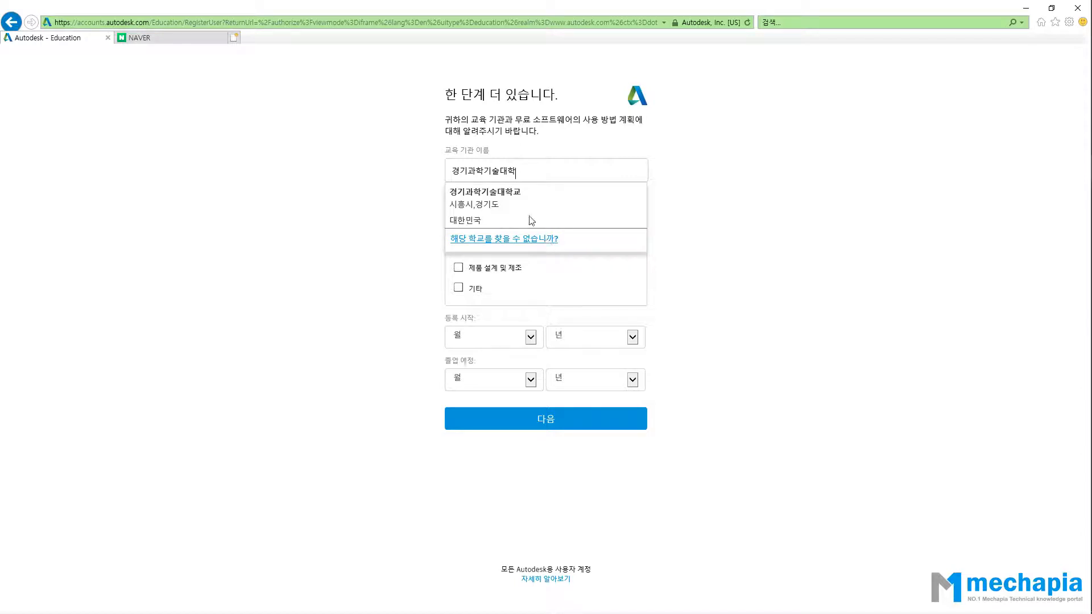
{"action": "left_click", "coordinate": [375, 260]}
{"action": "left_click", "coordinate": [531, 170]}
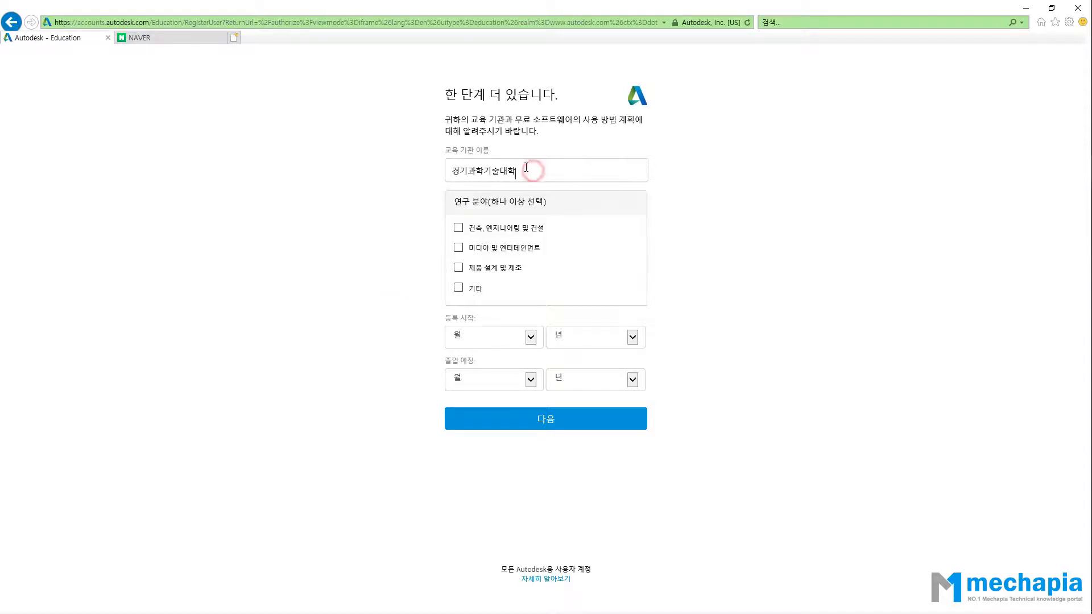
{"action": "key", "text": "BackSpace"}
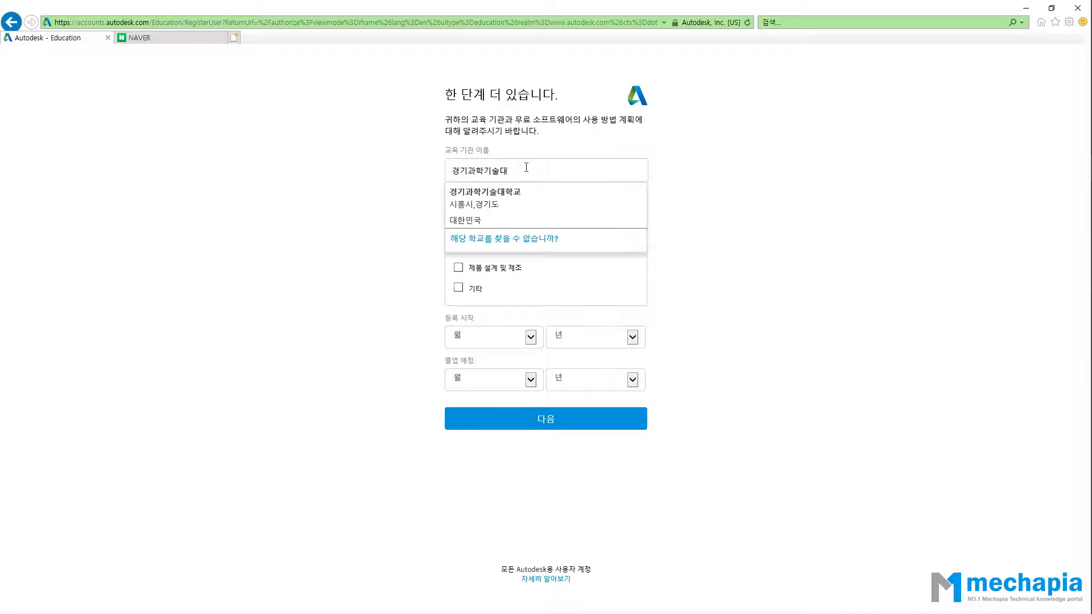
{"action": "left_click", "coordinate": [557, 205]}
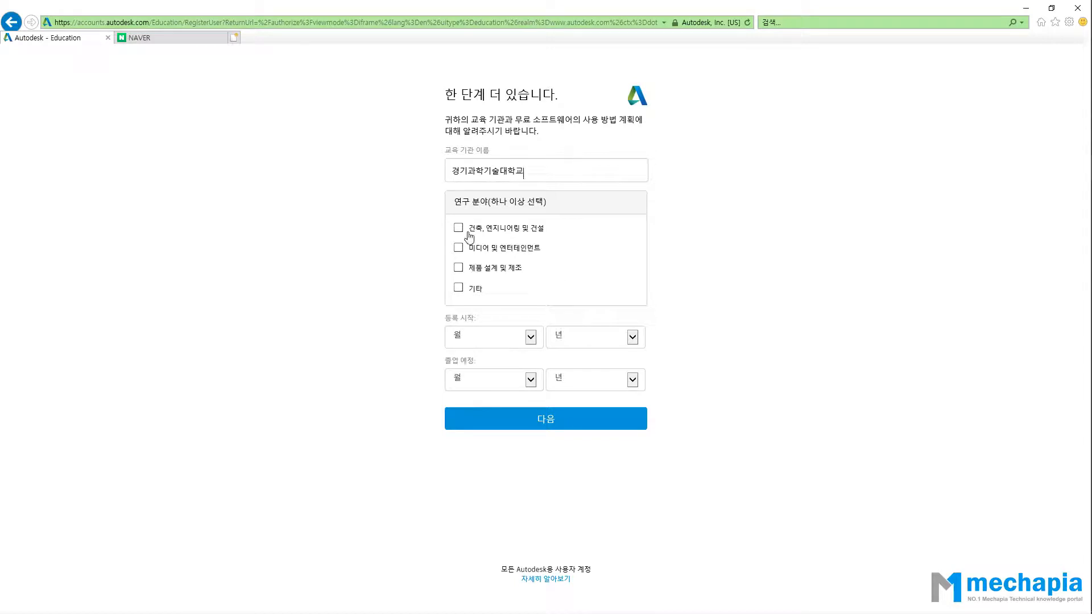
Choose 제품 설계 및 제조 as study field, enrolment March 2016 and graduation February 2020.
{"action": "left_click", "coordinate": [461, 271]}
{"action": "left_click", "coordinate": [629, 342]}
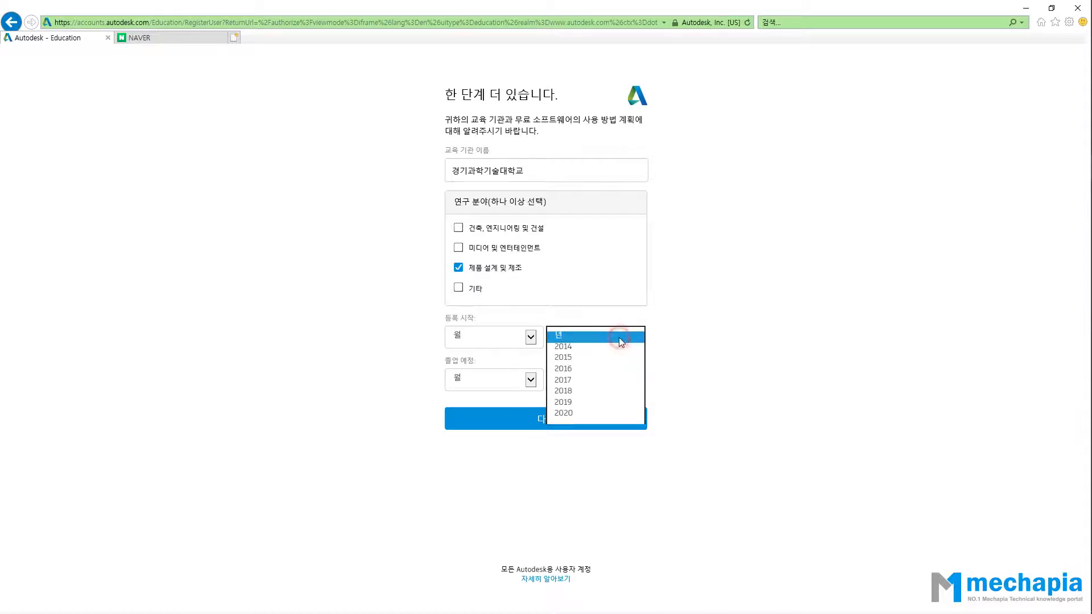
{"action": "left_click", "coordinate": [598, 373]}
{"action": "left_click", "coordinate": [523, 342]}
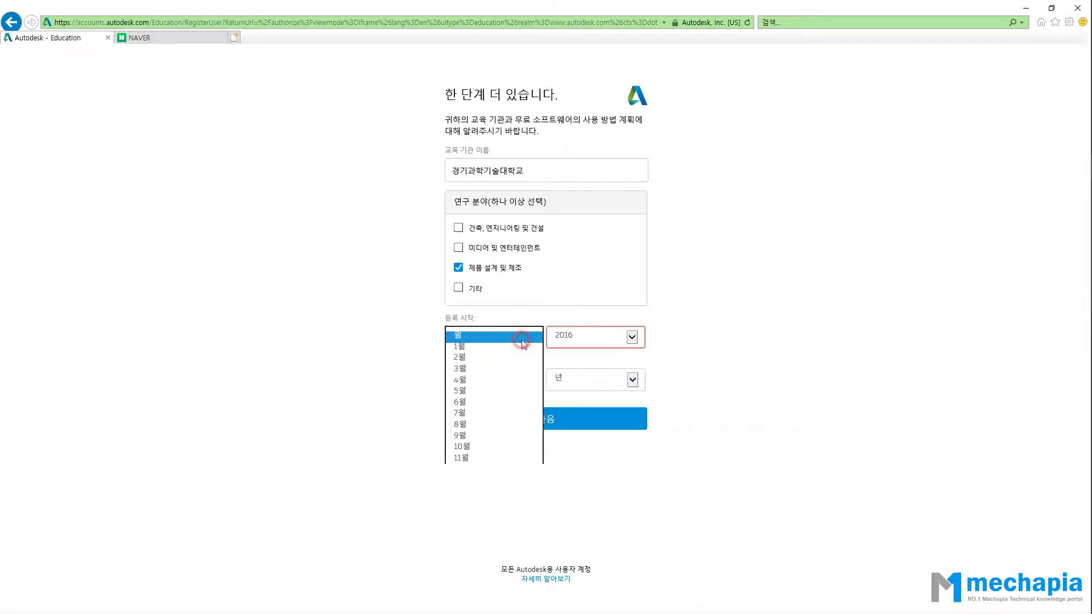
{"action": "left_click", "coordinate": [503, 377]}
{"action": "left_click", "coordinate": [598, 389]}
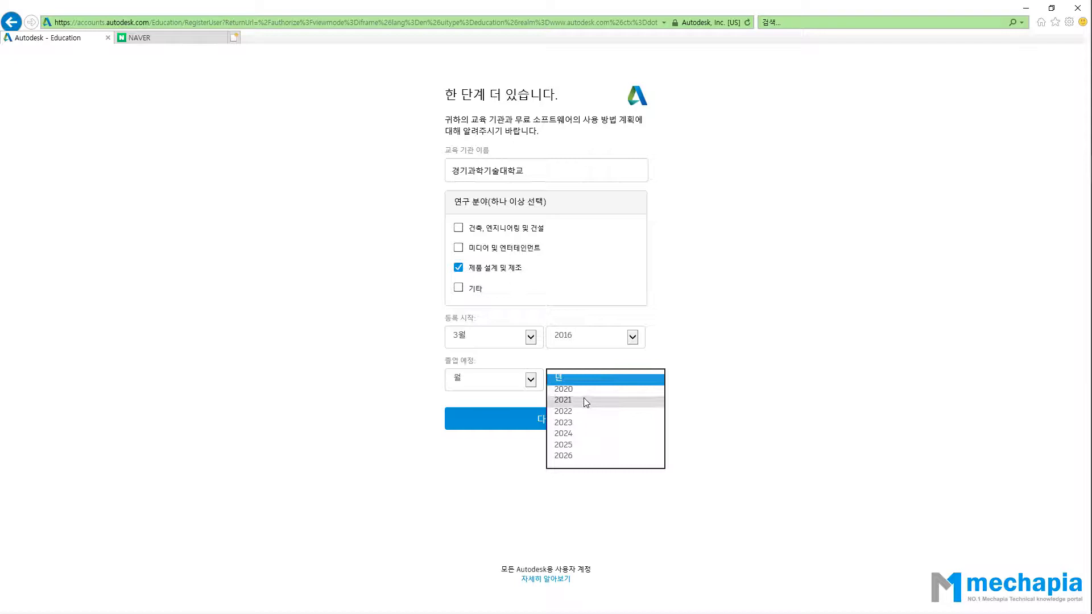
{"action": "left_click", "coordinate": [583, 395]}
{"action": "left_click", "coordinate": [529, 380]}
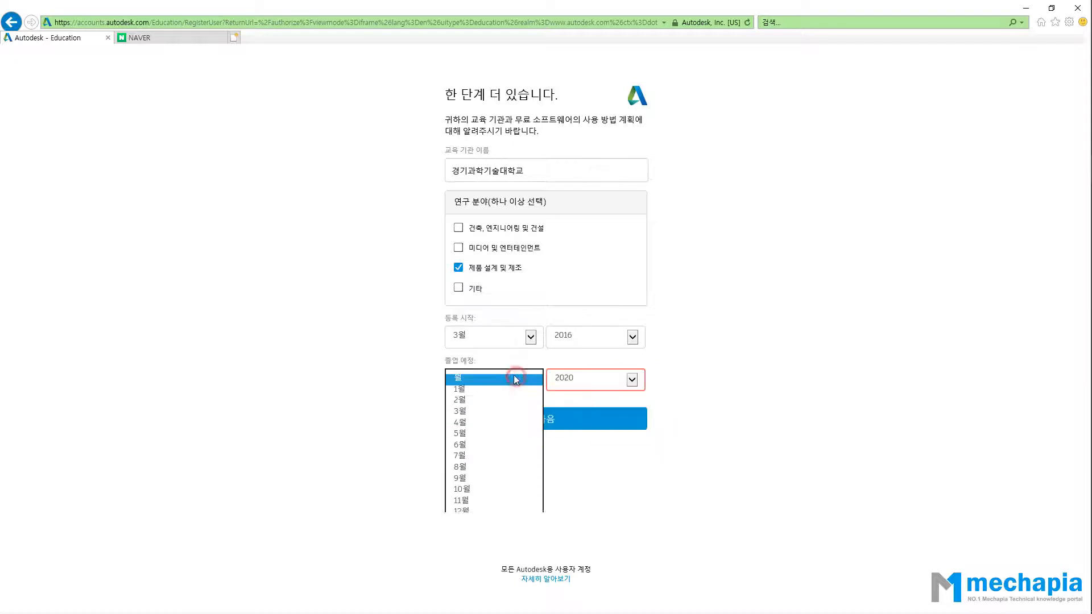
{"action": "left_click", "coordinate": [488, 403]}
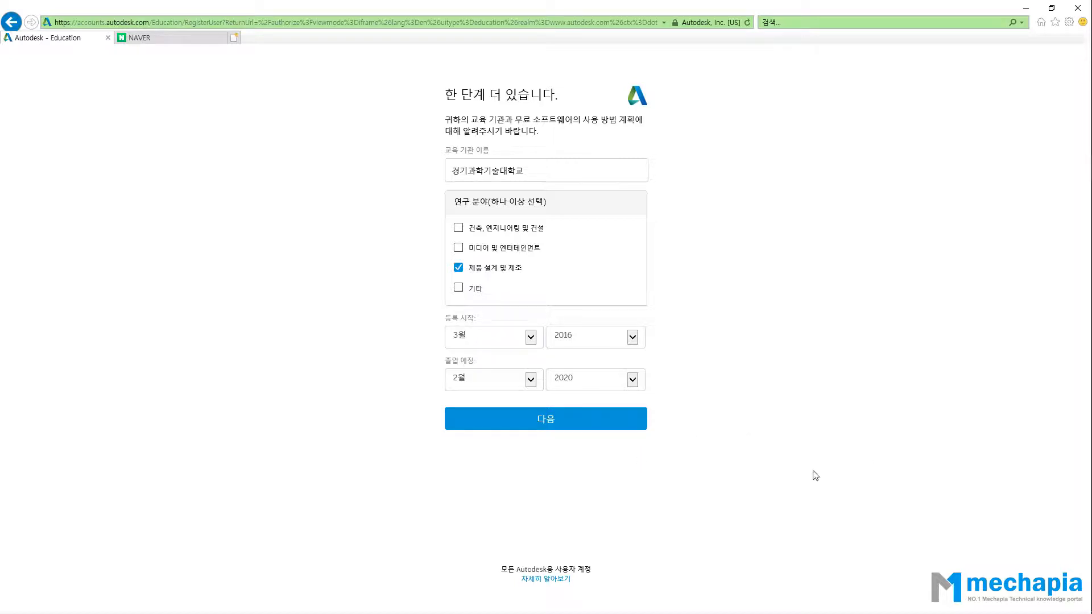
Correct the graduation year to 2021, submit the institution details, and tick the consent checkbox.
{"action": "left_click", "coordinate": [541, 429]}
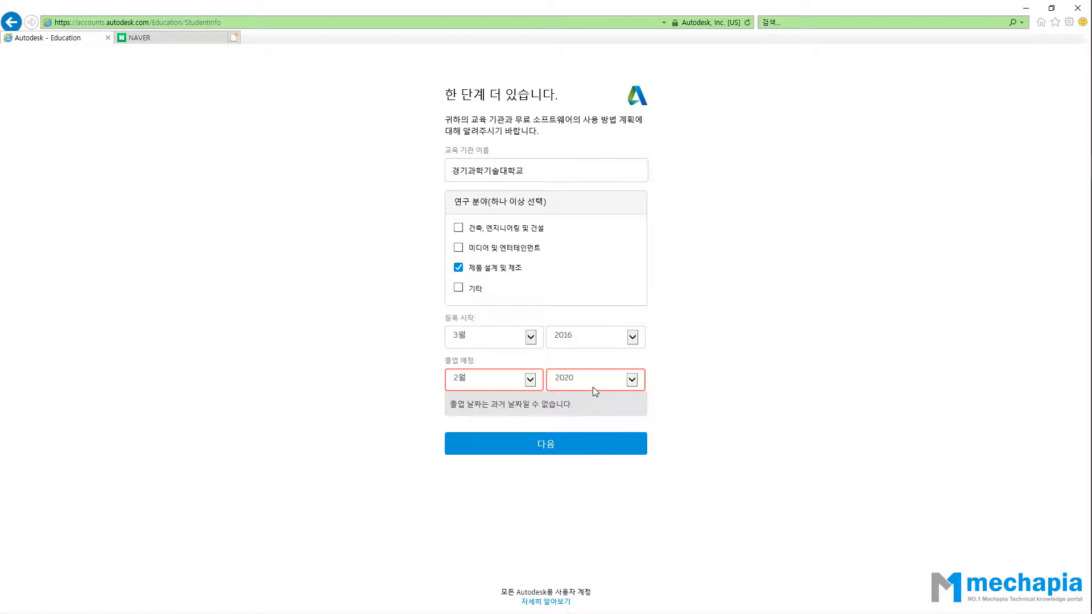
{"action": "left_click", "coordinate": [593, 381]}
{"action": "left_click", "coordinate": [573, 391]}
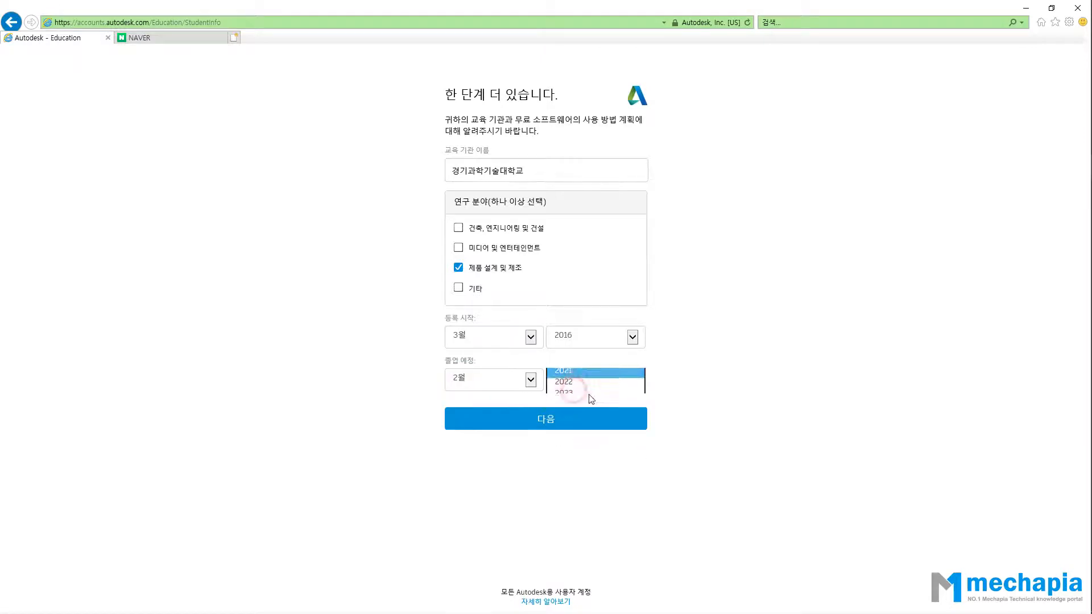
{"action": "left_click", "coordinate": [585, 422]}
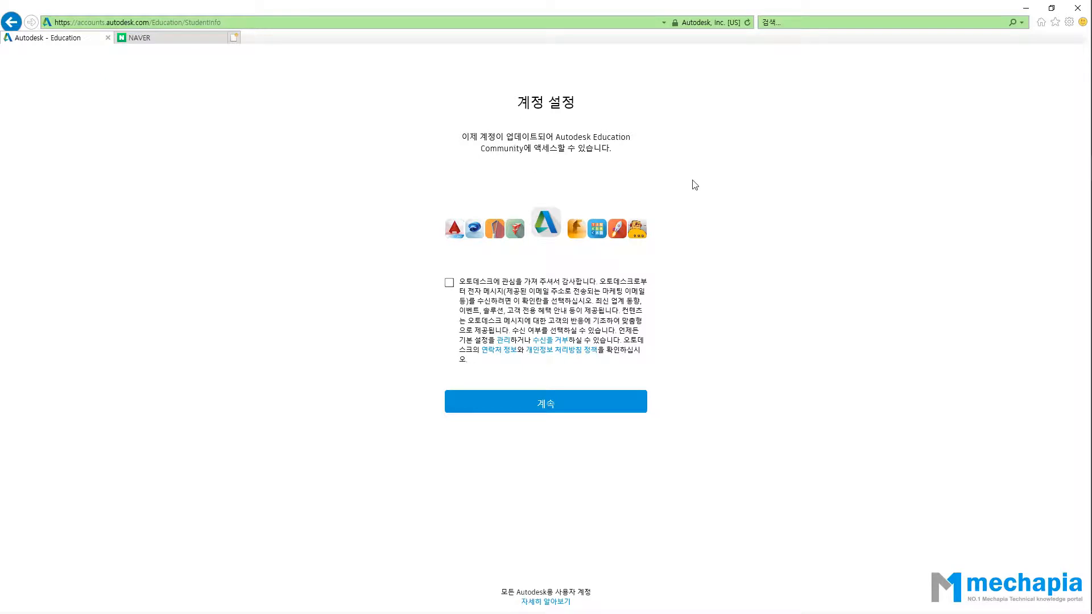
{"action": "left_click", "coordinate": [449, 283]}
Continue past account setup and select AutoCAD 2019, Windows 64-bit, Korean (한국어) for download.
{"action": "left_click", "coordinate": [507, 402]}
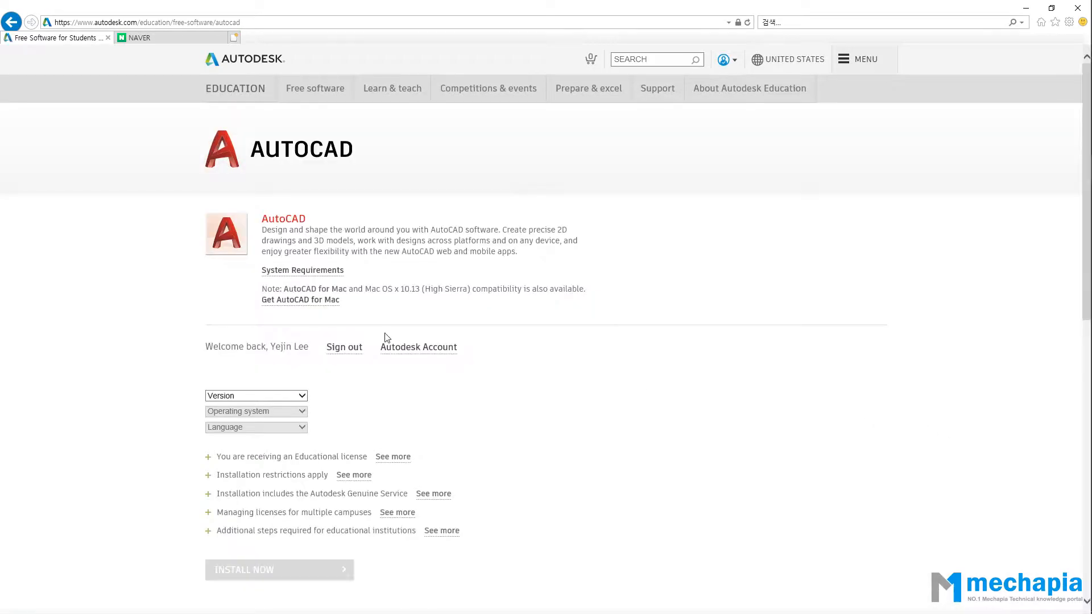
{"action": "scroll", "coordinate": [364, 336], "scroll_direction": "down", "scroll_amount": 2}
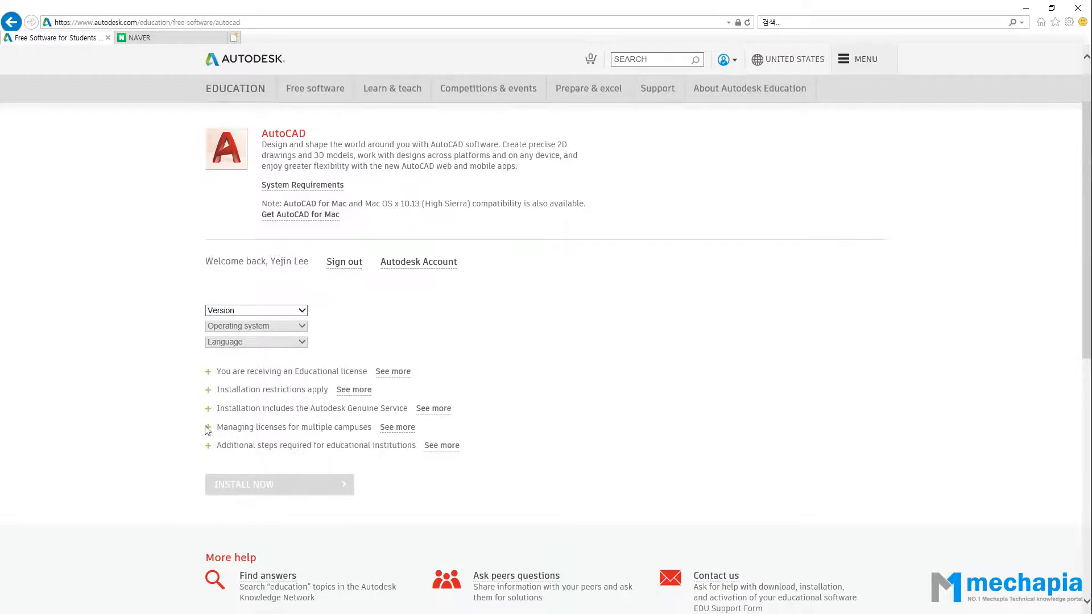
{"action": "left_click", "coordinate": [277, 311]}
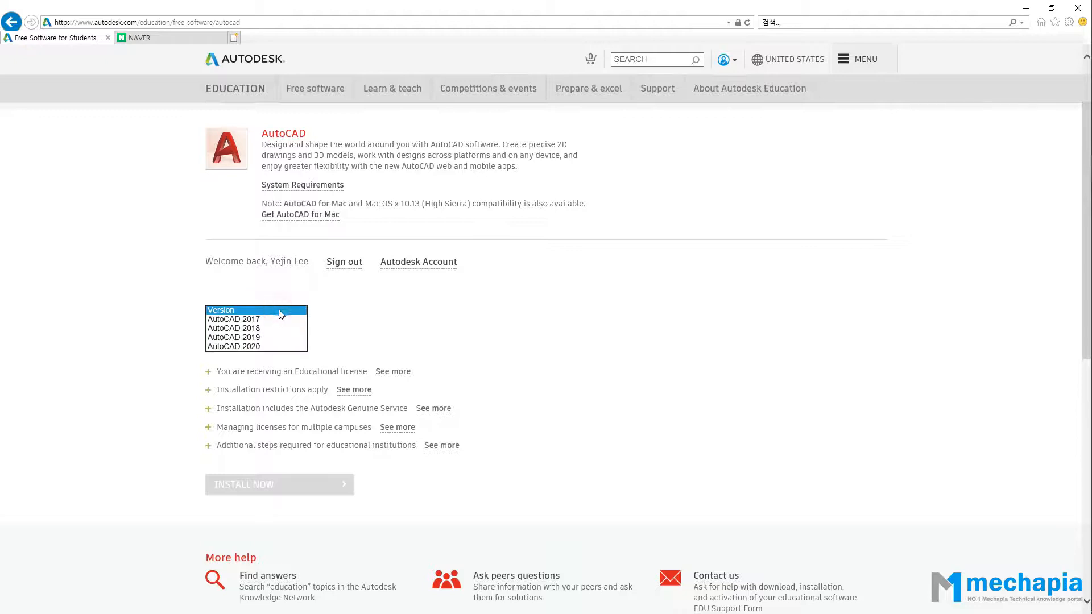
{"action": "left_click", "coordinate": [279, 339]}
{"action": "left_click", "coordinate": [279, 326]}
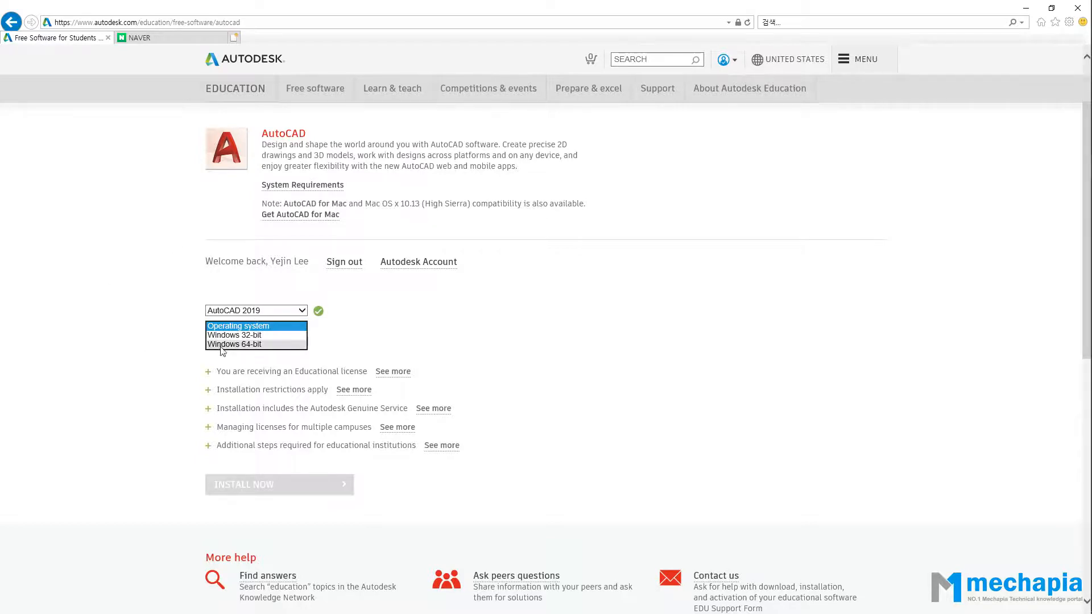
{"action": "left_click", "coordinate": [253, 344]}
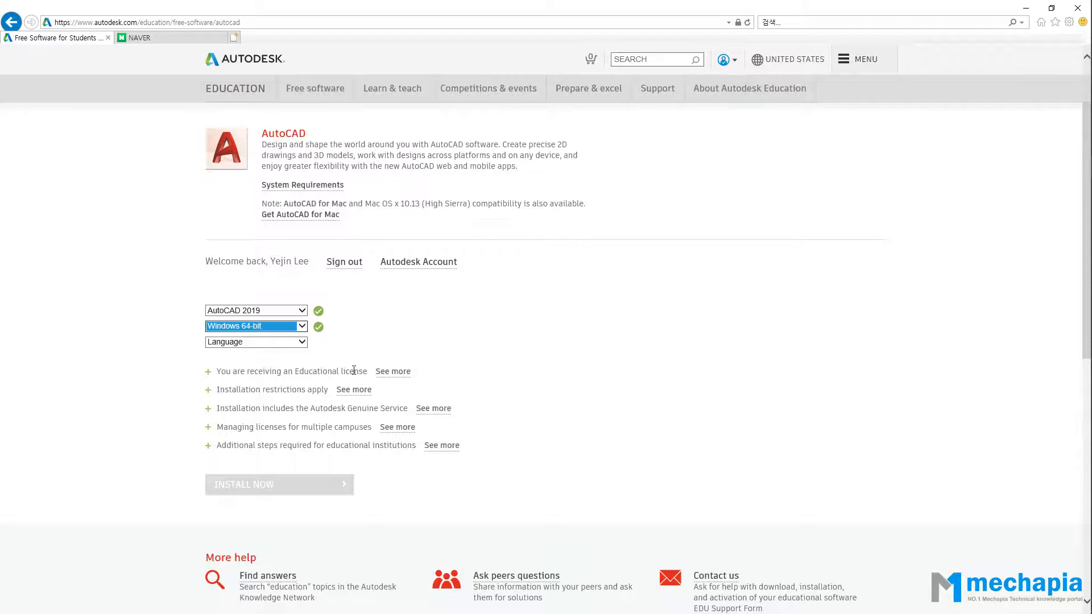
{"action": "left_click", "coordinate": [292, 344]}
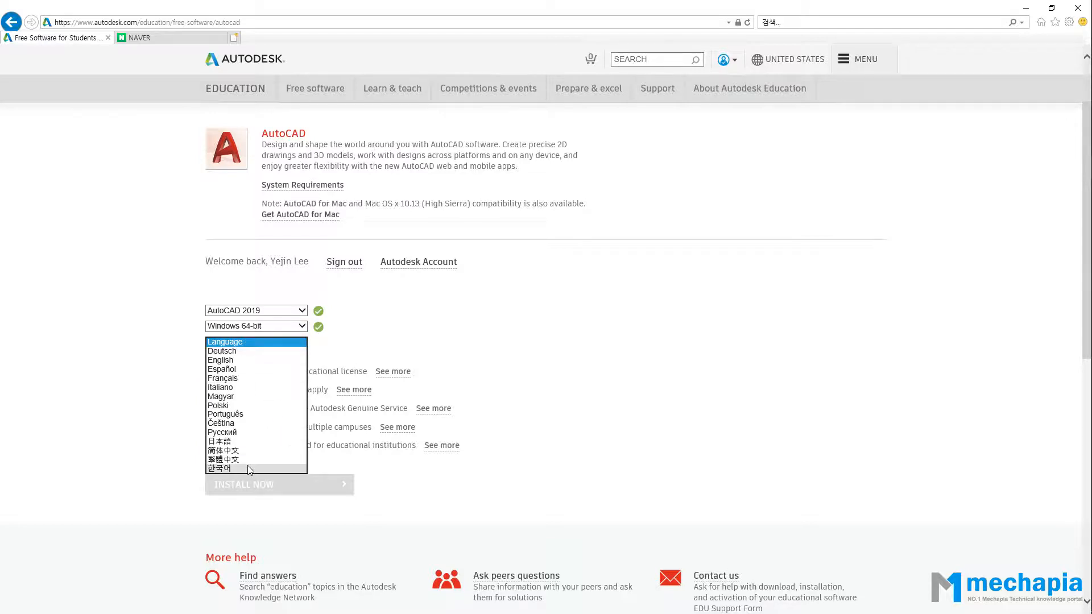
{"action": "left_click", "coordinate": [152, 427]}
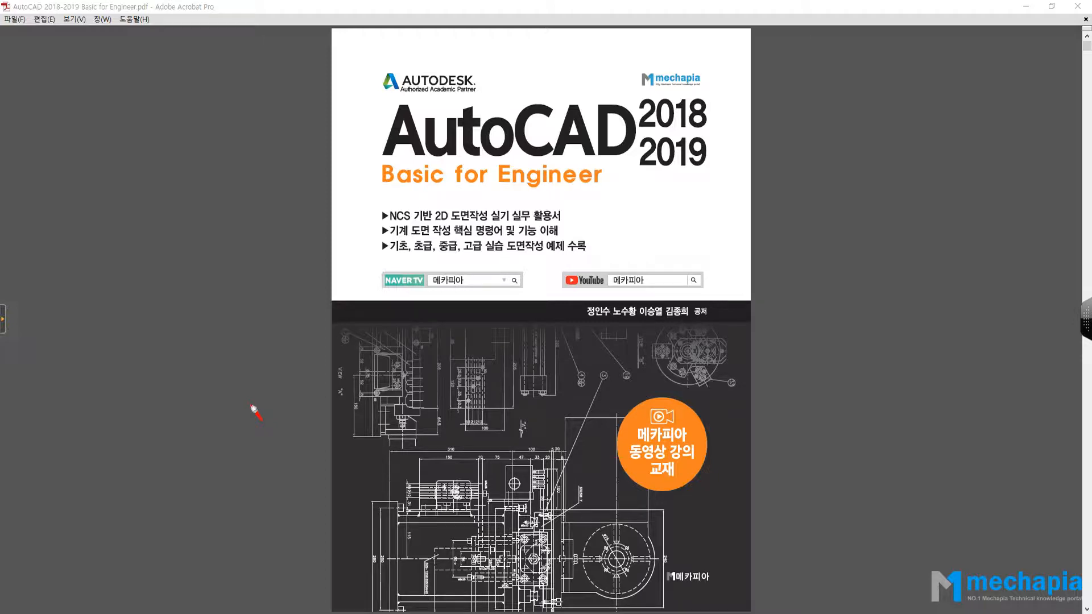
Mark '2019' and a handwritten 4 in red on the cover, clear the marks, then switch to PowerPoint.
{"action": "left_click_drag", "start_coordinate": [635, 178], "coordinate": [707, 174]}
{"action": "mouse_move", "coordinate": [852, 93]}
{"action": "left_mouse_down"}
{"action": "mouse_move", "coordinate": [890, 131]}
{"action": "mouse_move", "coordinate": [859, 180]}
{"action": "left_mouse_up"}
{"action": "left_click_drag", "start_coordinate": [769, 207], "coordinate": [916, 192]}
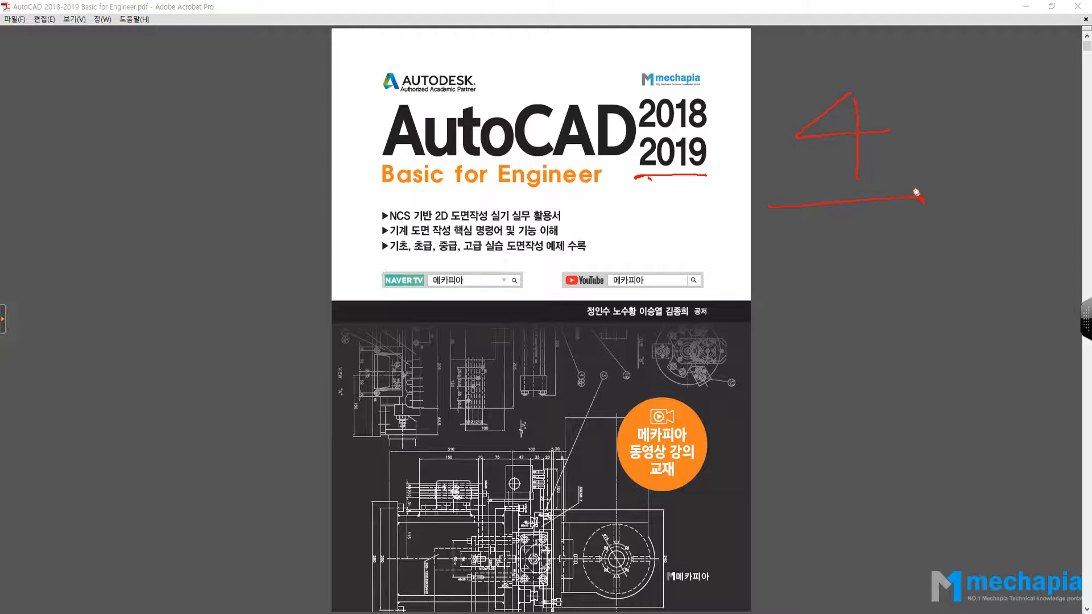
{"action": "mouse_move", "coordinate": [826, 185]}
{"action": "left_mouse_down"}
{"action": "mouse_move", "coordinate": [898, 103]}
{"action": "mouse_move", "coordinate": [878, 199]}
{"action": "left_mouse_up"}
{"action": "key", "text": "Escape"}
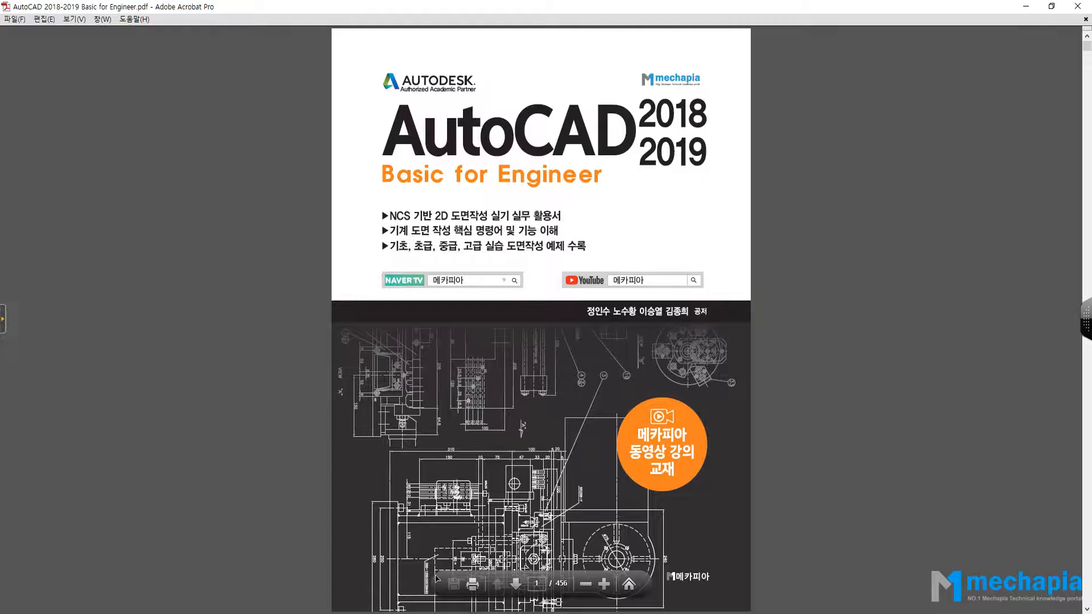
{"action": "key", "text": "alt+Tab"}
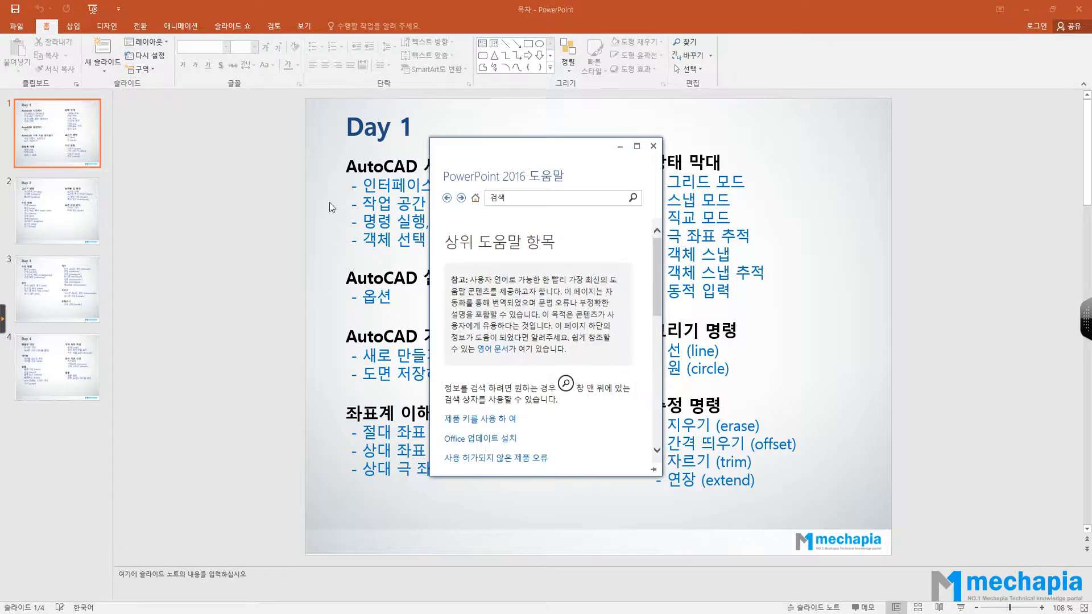
Close the PowerPoint Help window and draw a red pen circle around the 'Day 1' heading.
{"action": "left_click", "coordinate": [653, 146]}
{"action": "left_click", "coordinate": [3, 318]}
{"action": "left_click", "coordinate": [29, 179]}
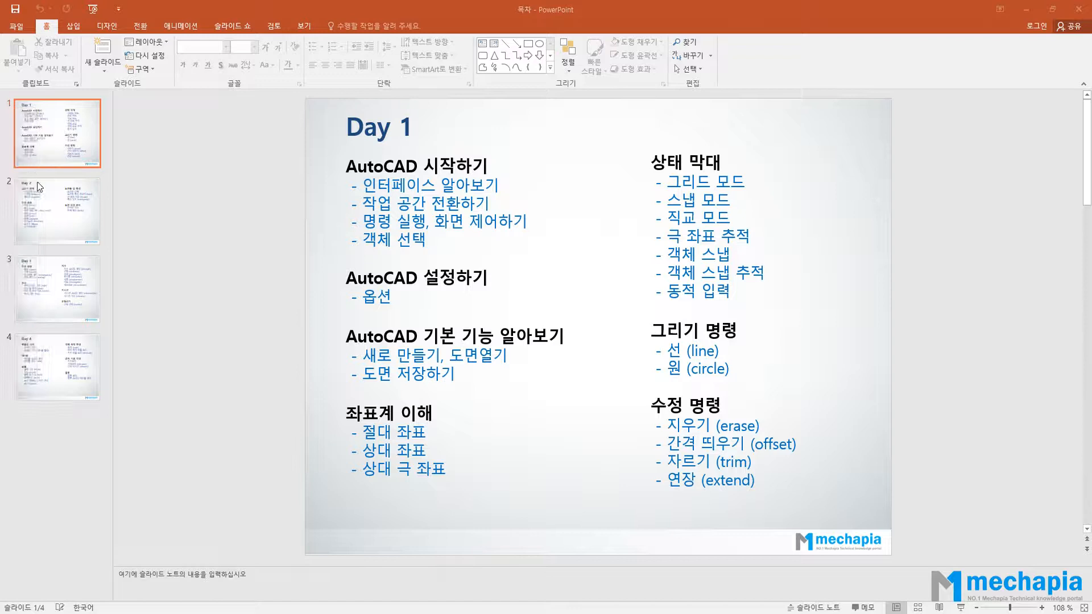
{"action": "left_click", "coordinate": [41, 316]}
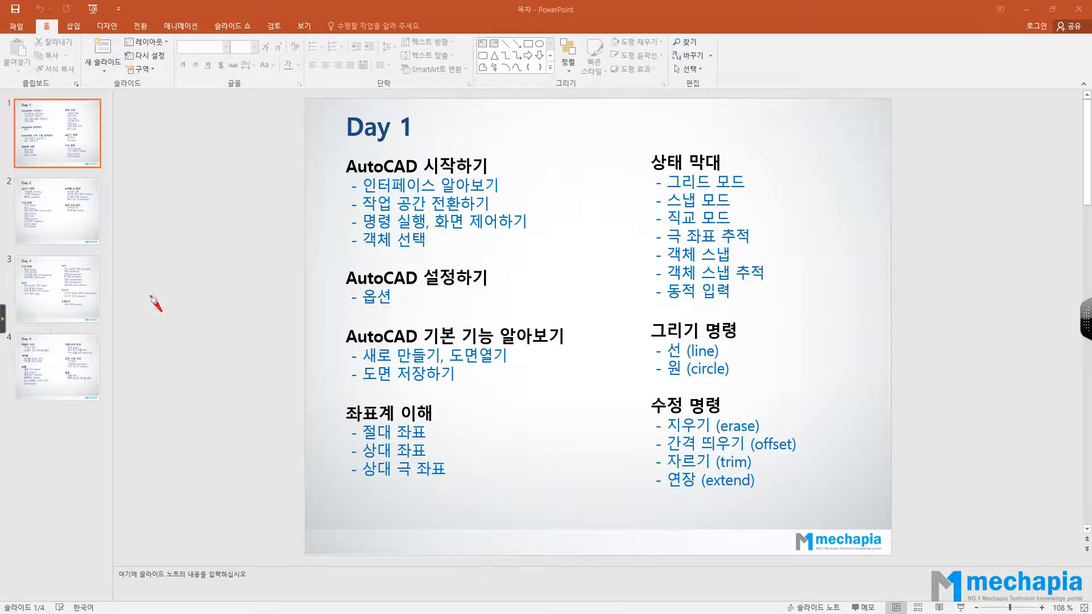
{"action": "mouse_move", "coordinate": [403, 171]}
{"action": "left_mouse_down"}
{"action": "mouse_move", "coordinate": [430, 103]}
{"action": "mouse_move", "coordinate": [398, 170]}
{"action": "left_mouse_up"}
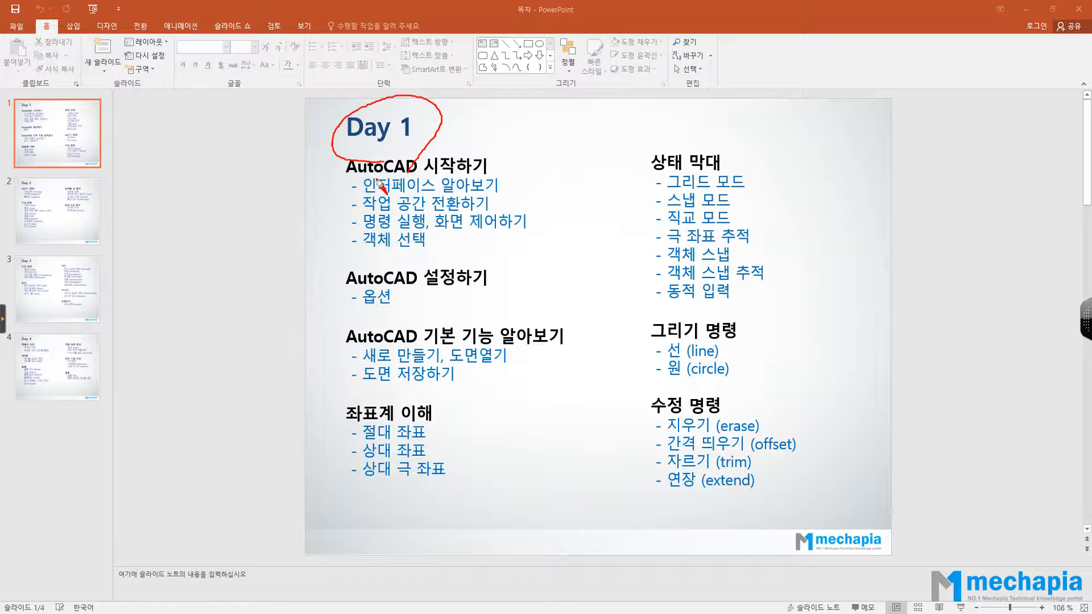
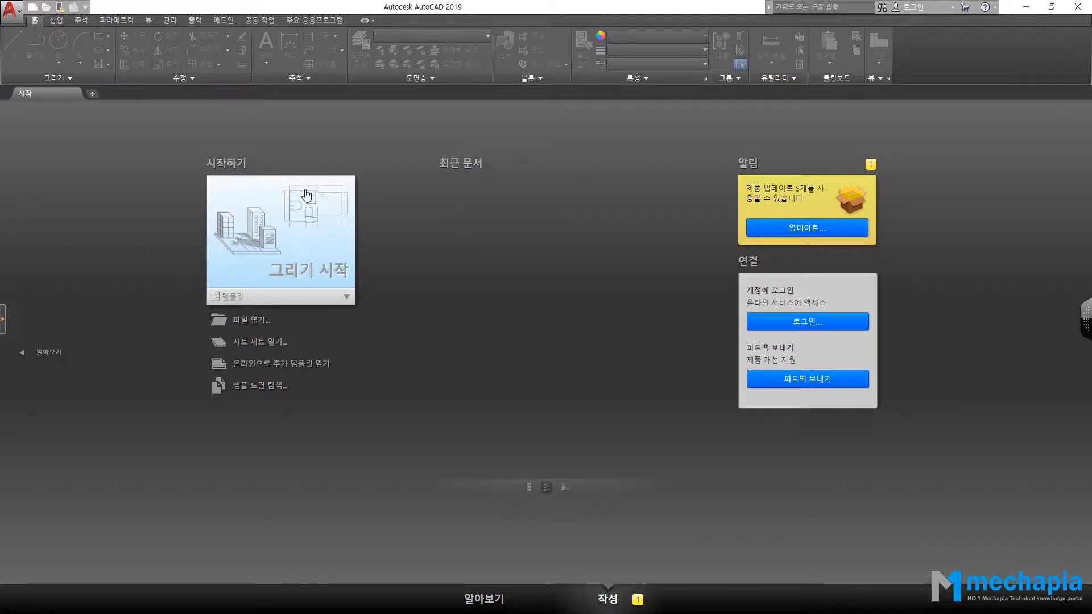
Browse the learning resources on the start page's Learn section.
{"action": "left_click", "coordinate": [488, 599]}
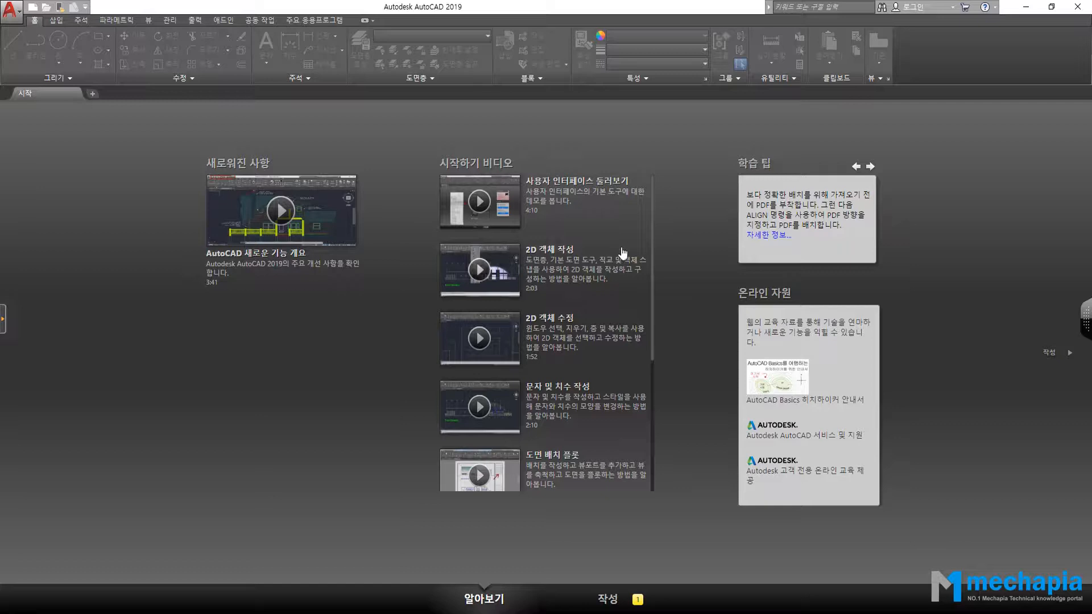
{"action": "scroll", "coordinate": [604, 262], "scroll_direction": "down", "scroll_amount": 3}
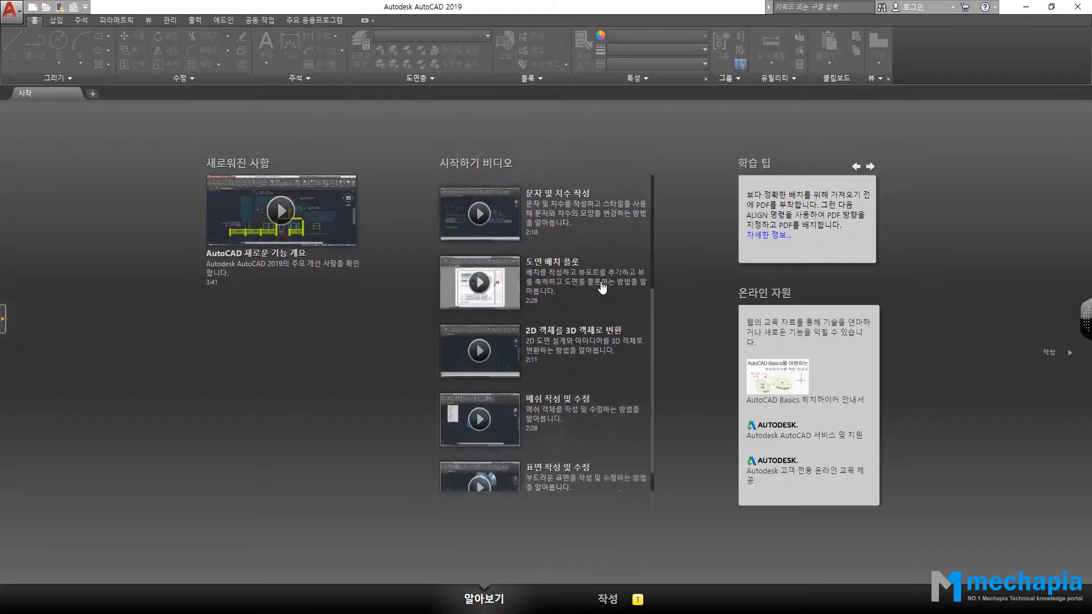
{"action": "scroll", "coordinate": [609, 285], "scroll_direction": "up", "scroll_amount": 4}
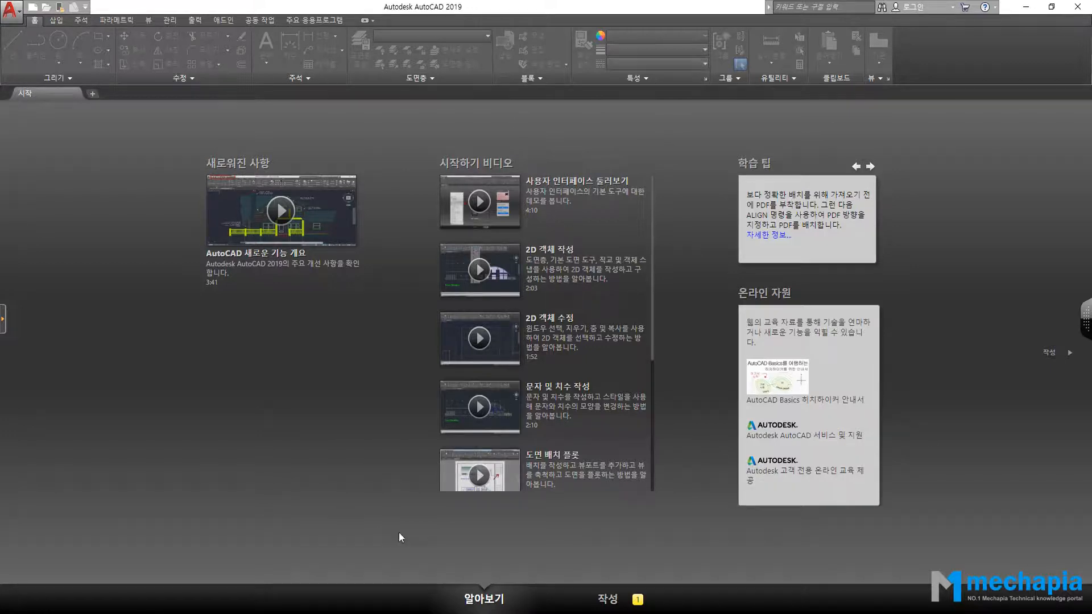
Start a new blank Drawing1 from the Create page and bring the AutoCAD book PDF forward.
{"action": "left_click", "coordinate": [608, 599]}
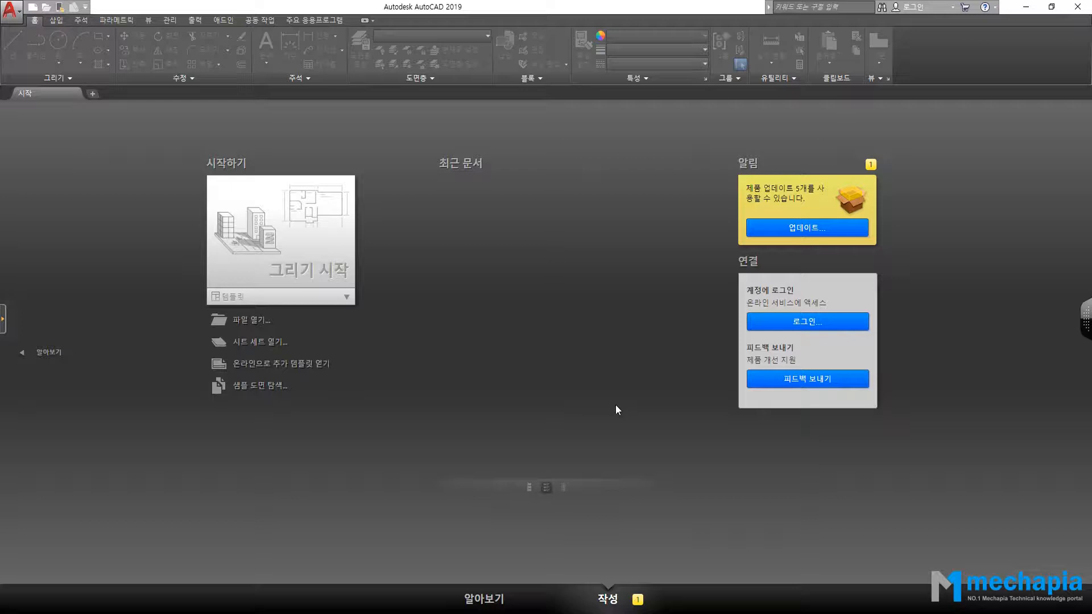
{"action": "left_click", "coordinate": [328, 251]}
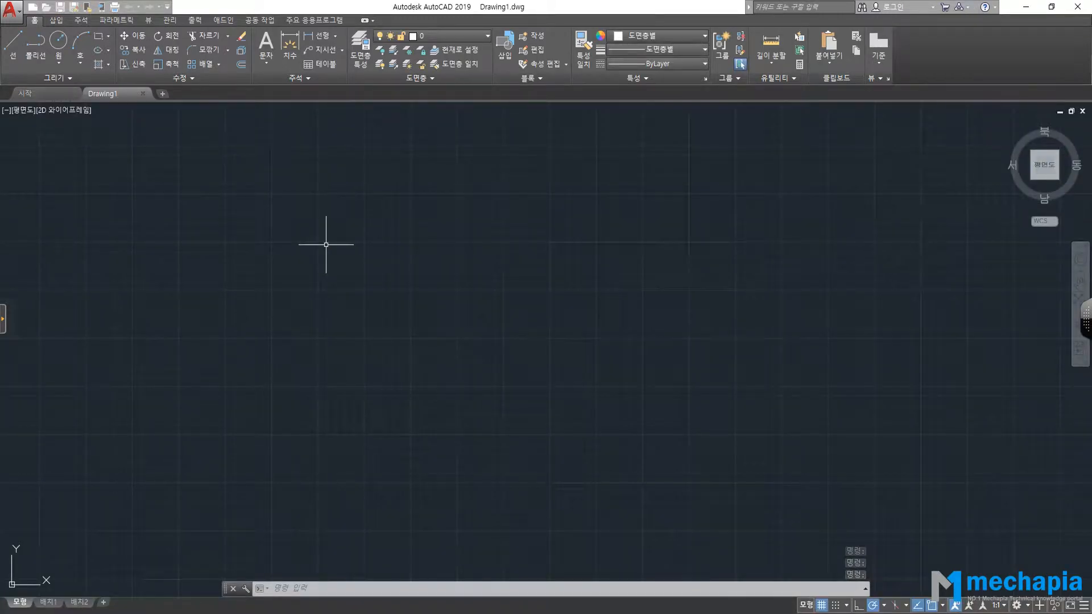
{"action": "left_click", "coordinate": [429, 575]}
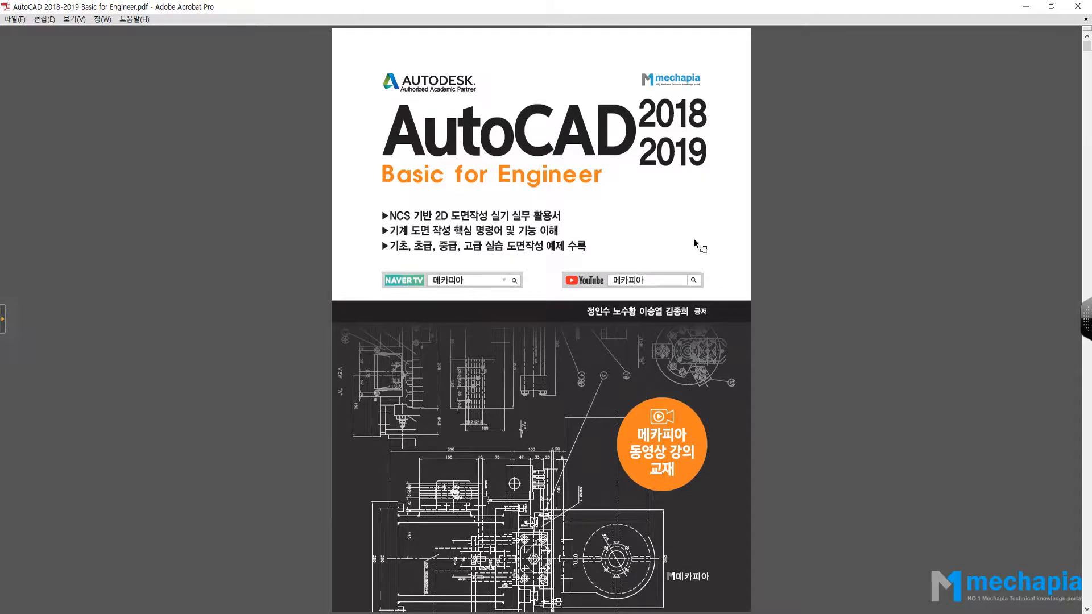
Leave Acrobat's Read Mode and jump to page 20 of the AutoCAD book.
{"action": "key", "text": "ctrl+h"}
{"action": "type", "text": "20"}
{"action": "key", "text": "Return"}
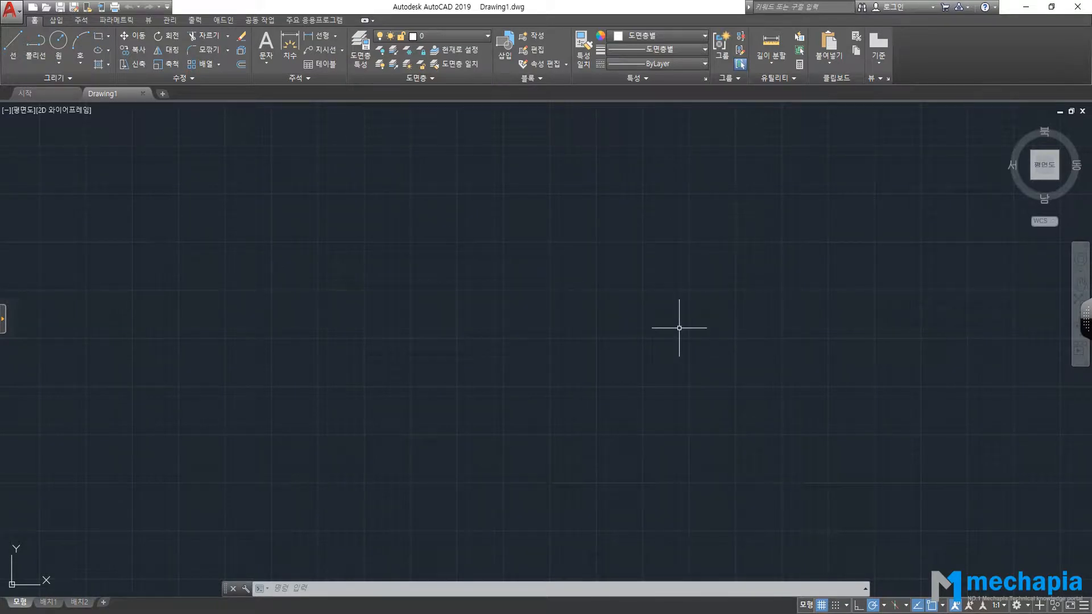
Look through the application menu, view the Options dialog, close it with 확인, and reopen the menu.
{"action": "left_click", "coordinate": [17, 20]}
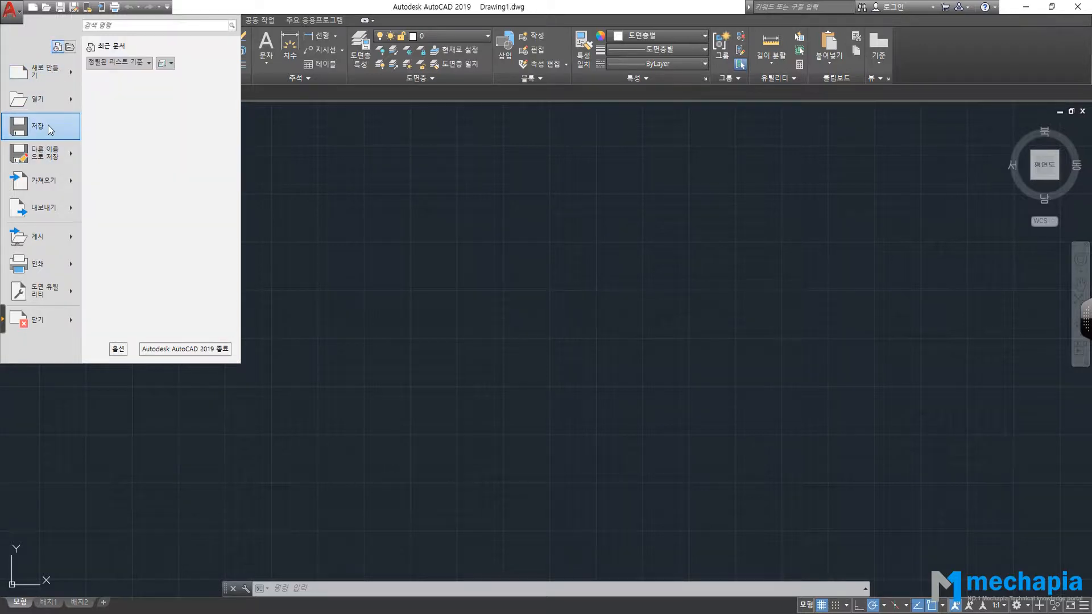
{"action": "mouse_move", "coordinate": [54, 302]}
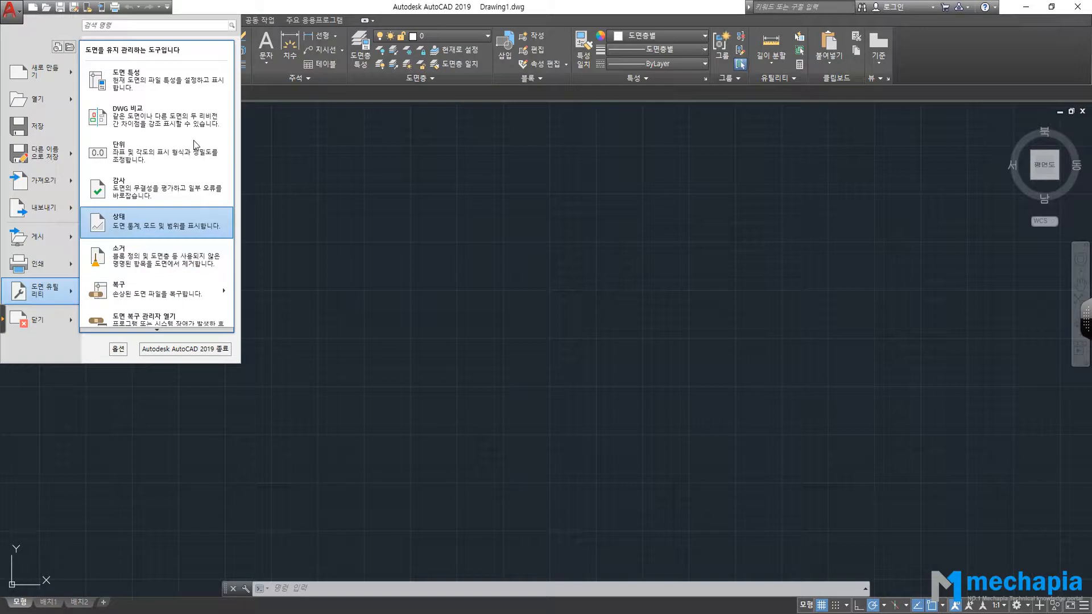
{"action": "left_click", "coordinate": [13, 10]}
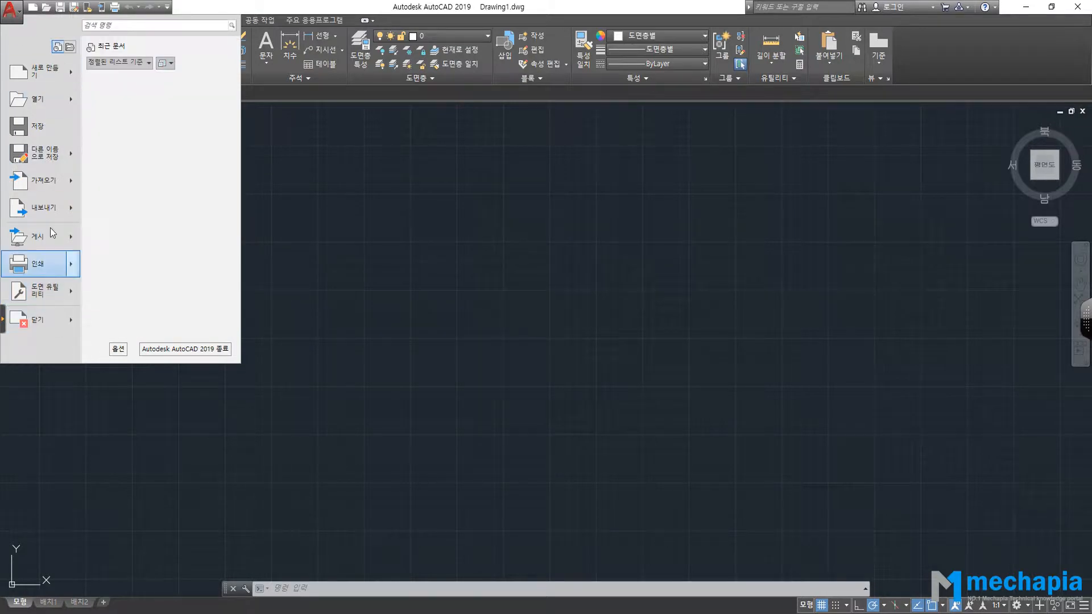
{"action": "left_click", "coordinate": [119, 349]}
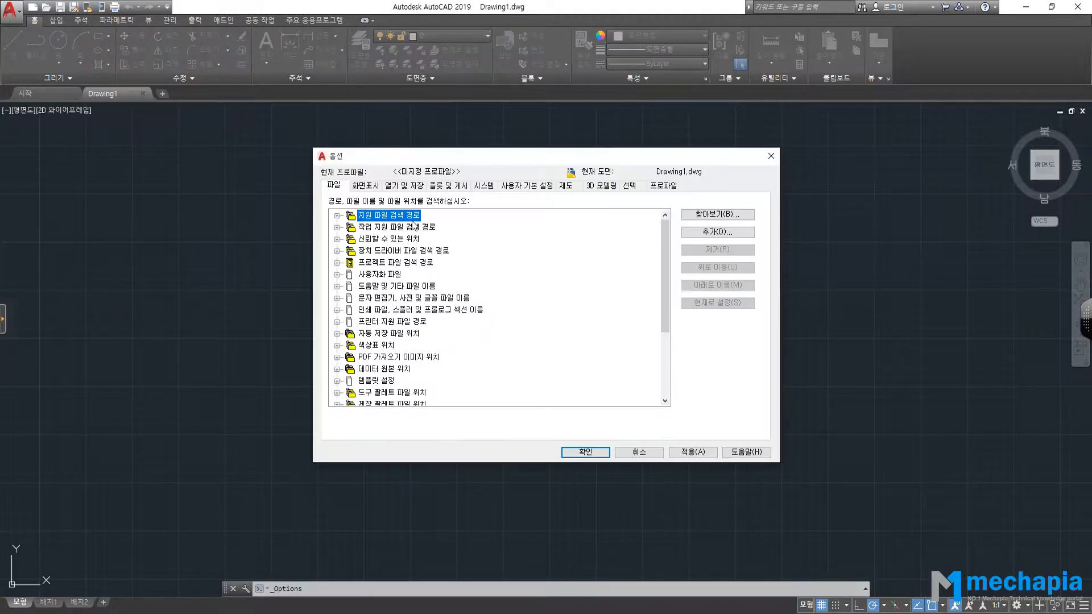
{"action": "left_click", "coordinate": [585, 452]}
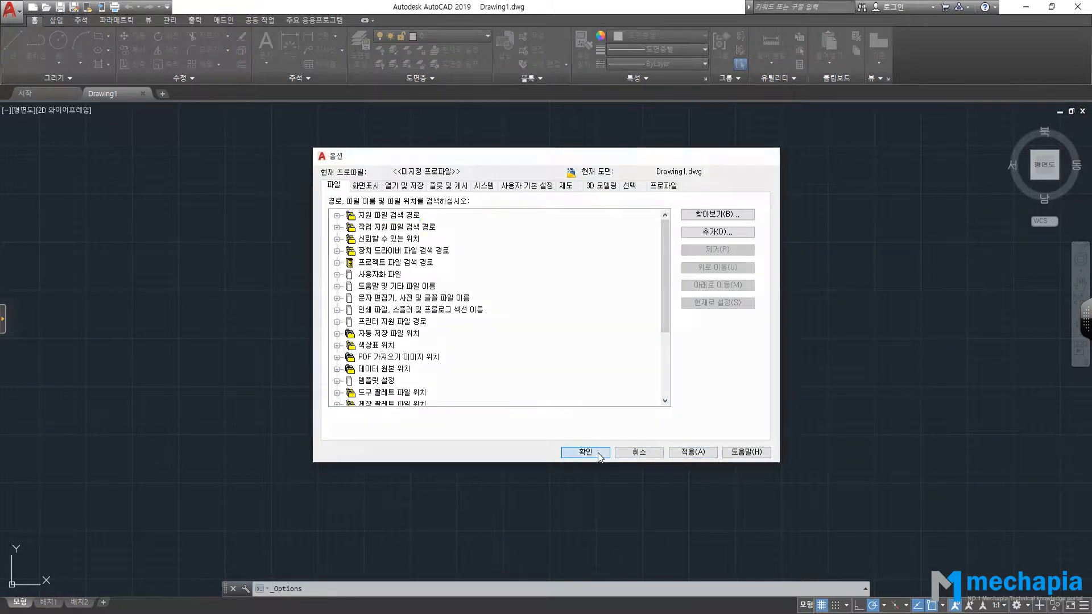
{"action": "left_click", "coordinate": [10, 9]}
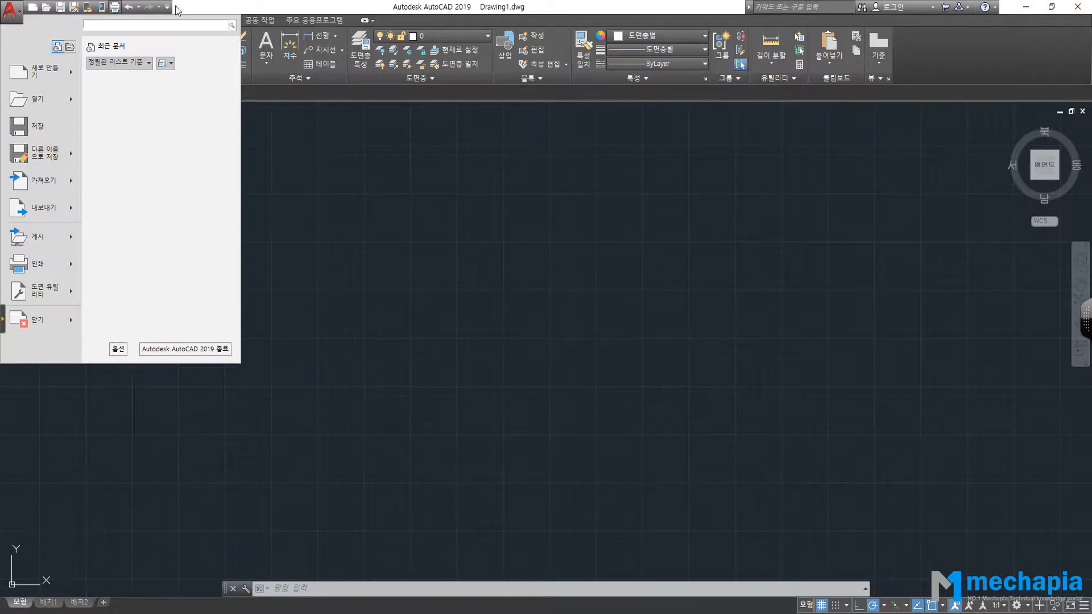
Dismiss the application menu to reveal the empty Drawing1 canvas.
{"action": "left_click", "coordinate": [211, 7]}
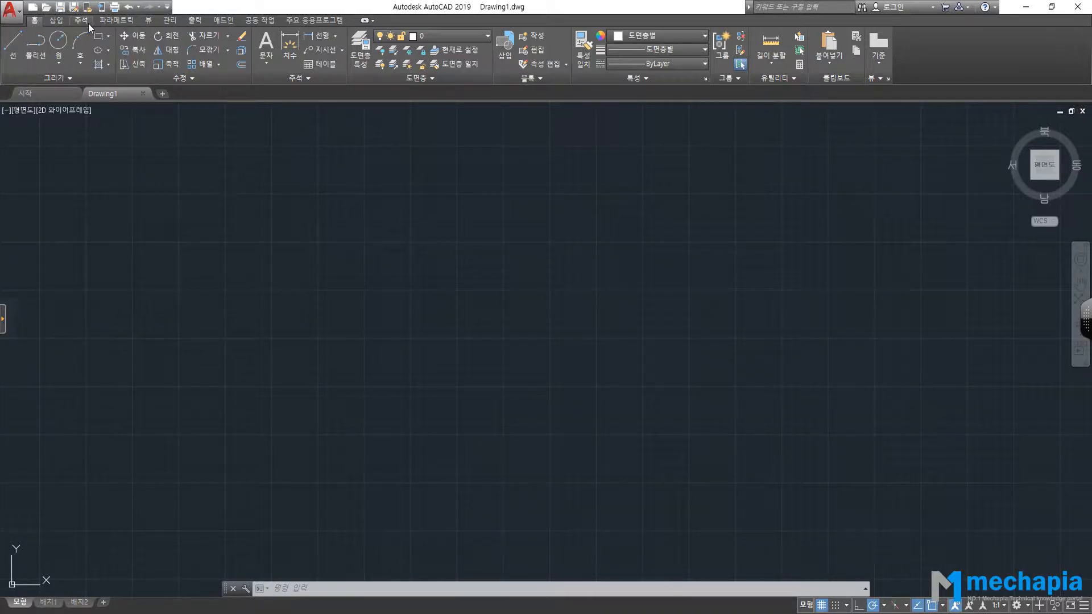
{"action": "left_click", "coordinate": [57, 20]}
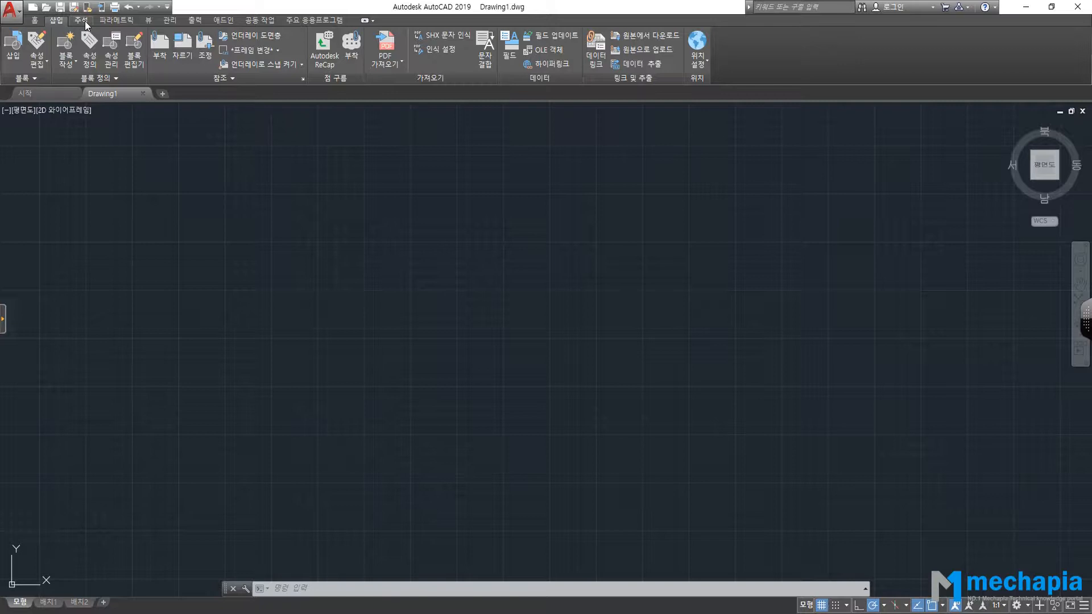
{"action": "left_click", "coordinate": [84, 22]}
{"action": "left_click", "coordinate": [116, 22]}
{"action": "left_click", "coordinate": [150, 23]}
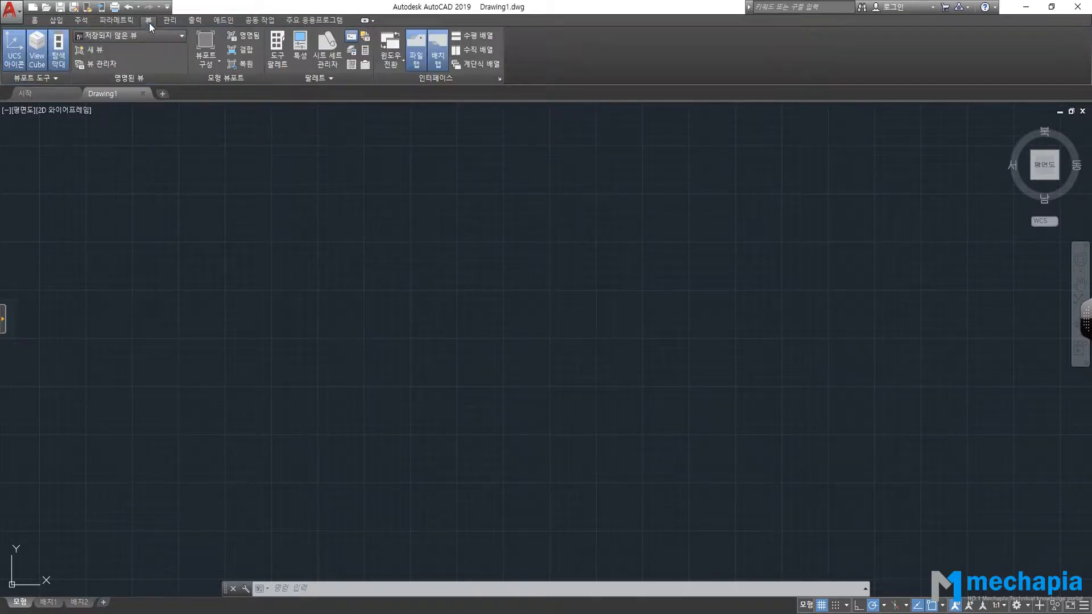
{"action": "left_click", "coordinate": [117, 21]}
{"action": "left_click", "coordinate": [39, 21]}
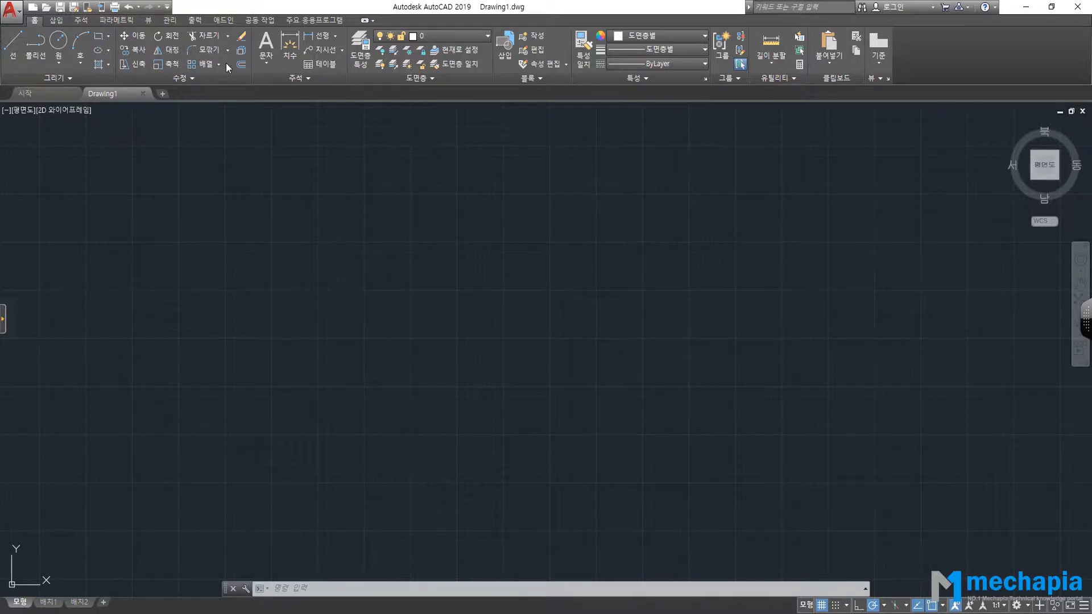
{"action": "key", "text": "F1"}
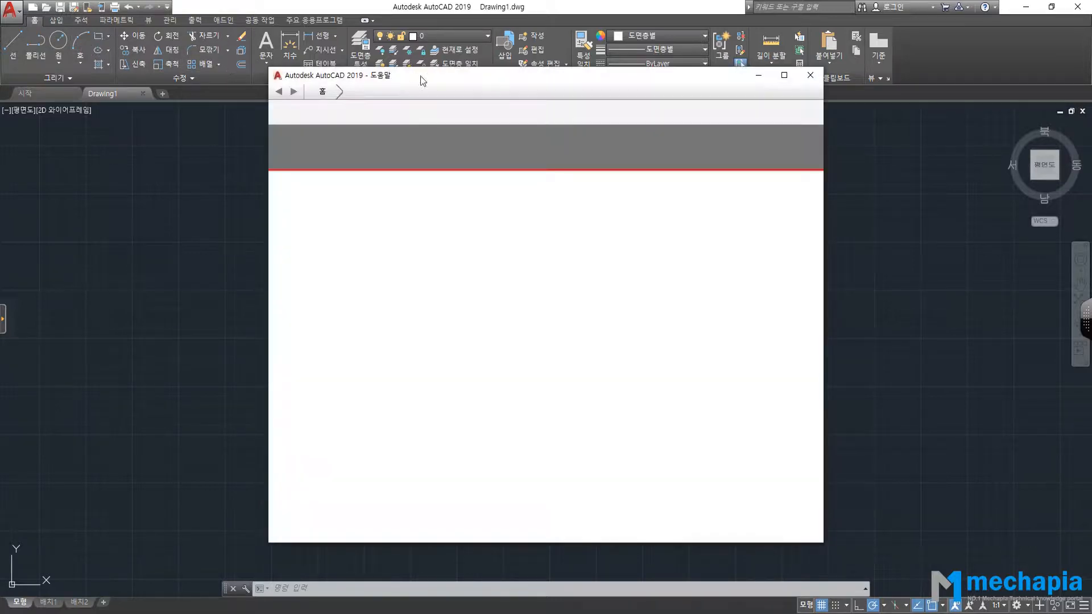
{"action": "left_click", "coordinate": [811, 75]}
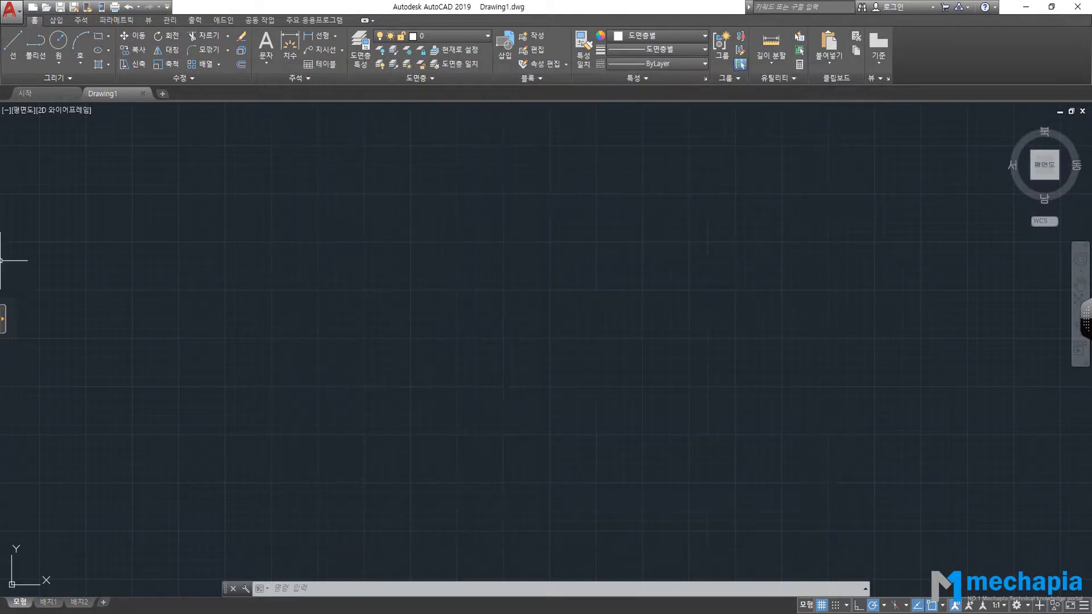
{"action": "left_click", "coordinate": [3, 320]}
{"action": "left_click", "coordinate": [18, 177]}
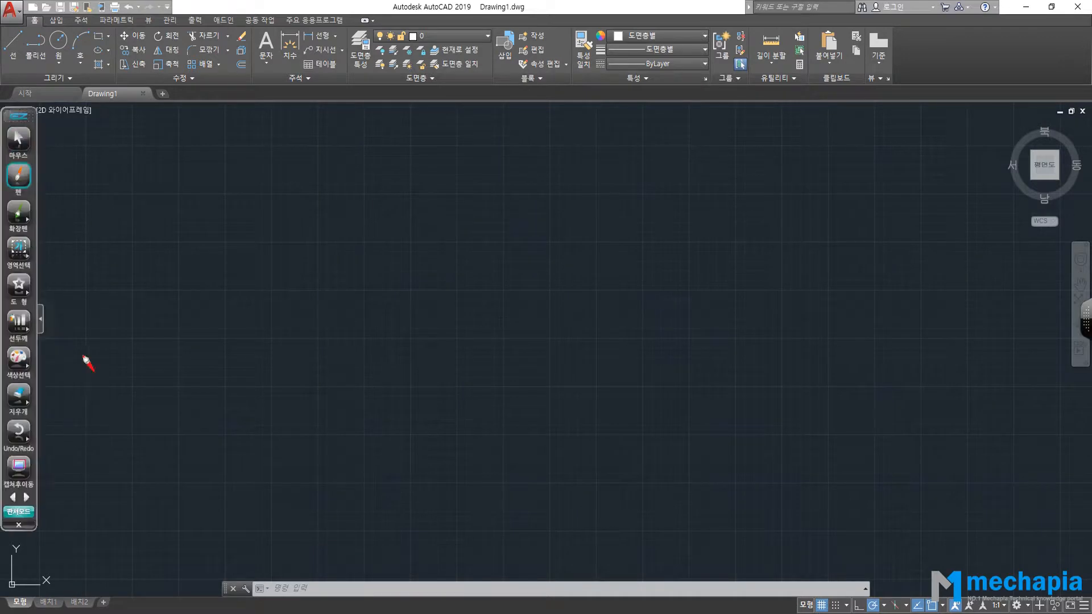
{"action": "left_click", "coordinate": [41, 320]}
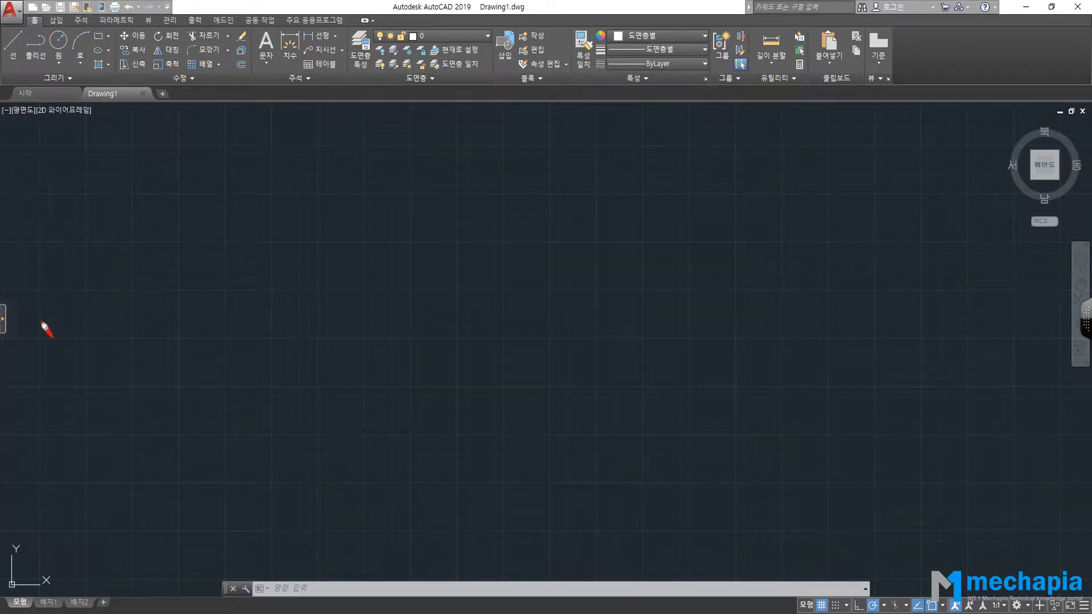
{"action": "mouse_move", "coordinate": [26, 85]}
{"action": "left_mouse_down"}
{"action": "mouse_move", "coordinate": [11, 56]}
{"action": "mouse_move", "coordinate": [320, 12]}
{"action": "mouse_move", "coordinate": [651, 14]}
{"action": "mouse_move", "coordinate": [511, 98]}
{"action": "mouse_move", "coordinate": [43, 89]}
{"action": "left_mouse_up"}
{"action": "left_click_drag", "start_coordinate": [335, 143], "coordinate": [365, 159]}
{"action": "left_click", "coordinate": [375, 113]}
{"action": "left_click_drag", "start_coordinate": [400, 115], "coordinate": [402, 133]}
{"action": "left_click_drag", "start_coordinate": [389, 135], "coordinate": [402, 131]}
{"action": "mouse_move", "coordinate": [389, 149]}
{"action": "left_mouse_down"}
{"action": "mouse_move", "coordinate": [403, 145]}
{"action": "mouse_move", "coordinate": [417, 166]}
{"action": "left_mouse_up"}
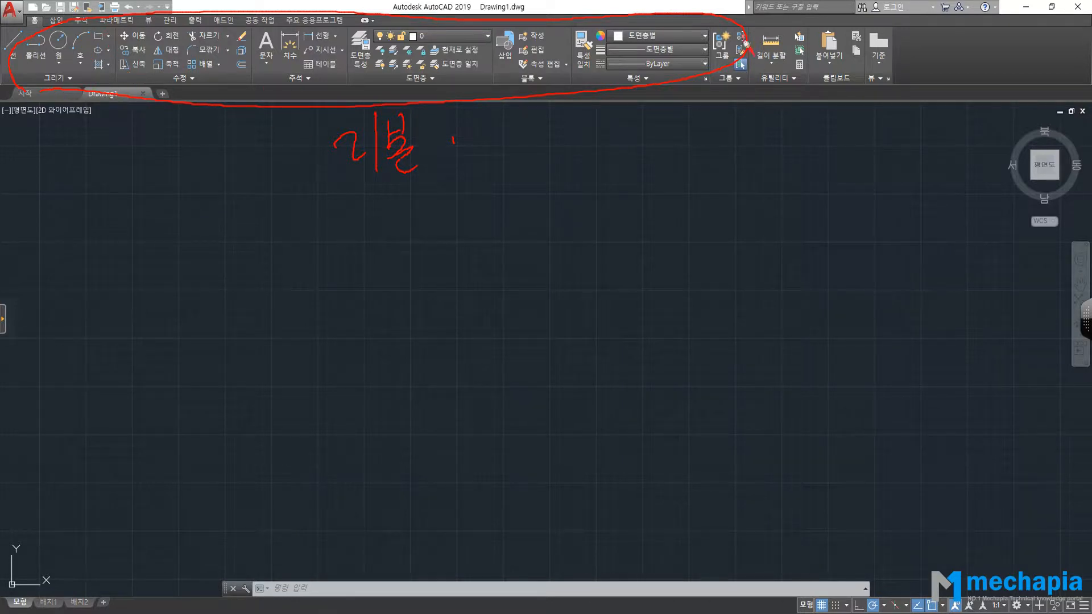
{"action": "key", "text": "Escape"}
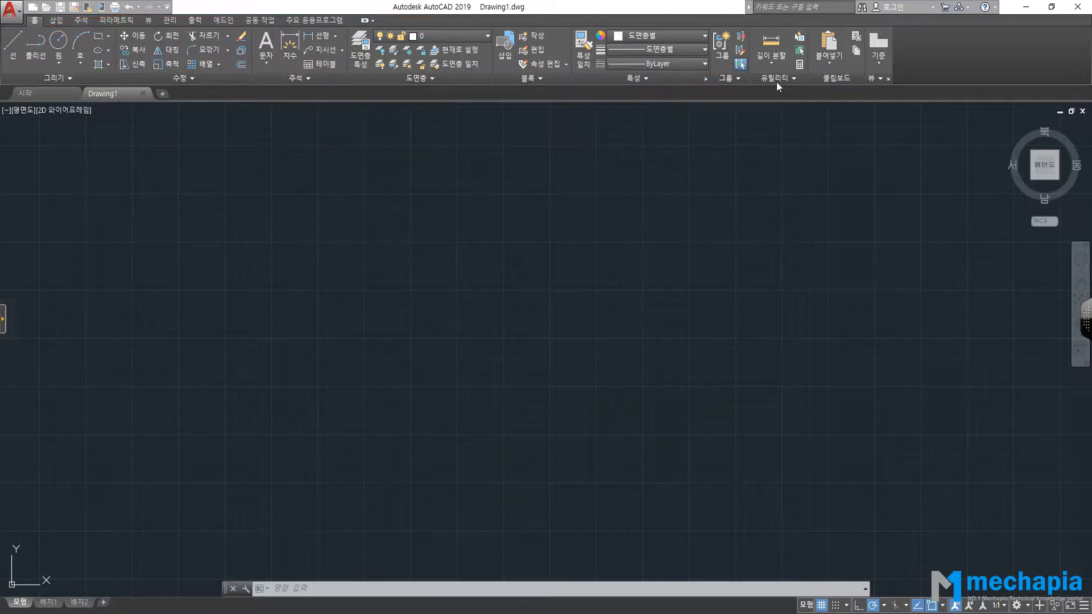
{"action": "left_click", "coordinate": [80, 21]}
{"action": "left_click", "coordinate": [42, 24]}
{"action": "left_click", "coordinate": [61, 24]}
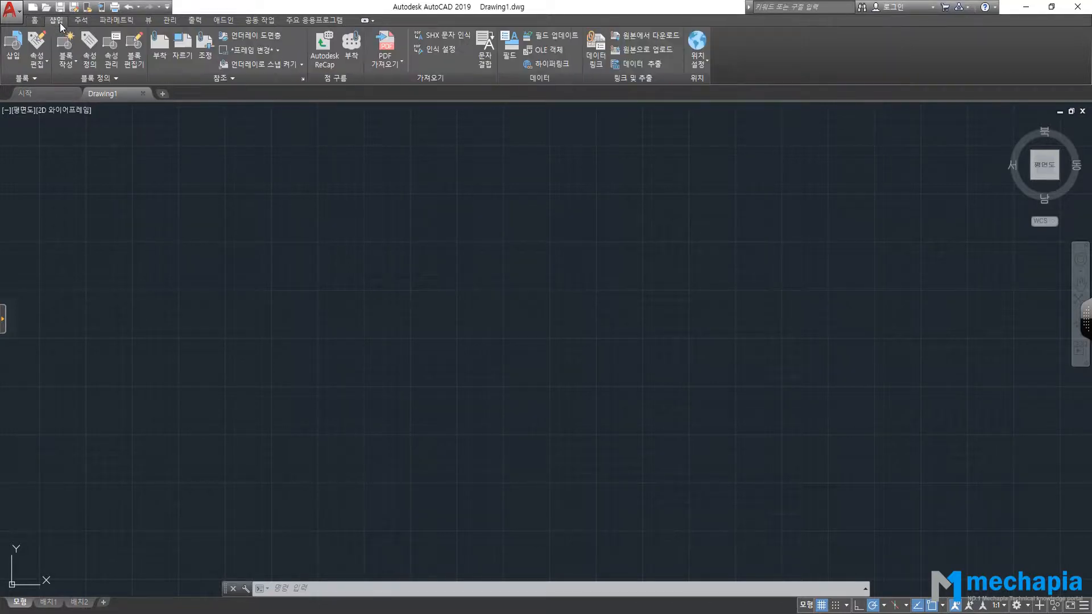
{"action": "left_click", "coordinate": [83, 21]}
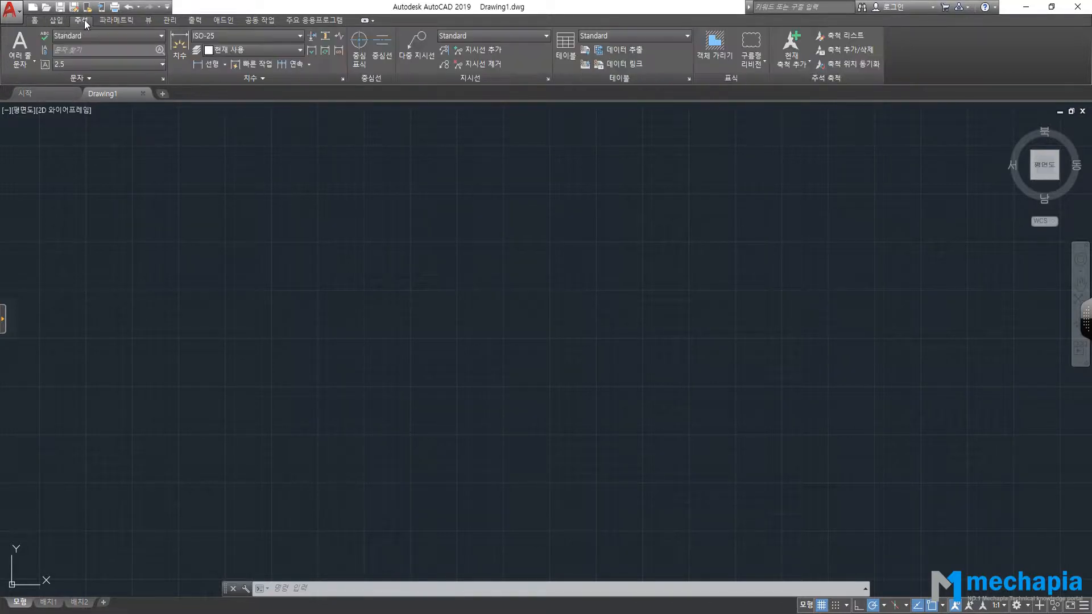
{"action": "left_click", "coordinate": [35, 21]}
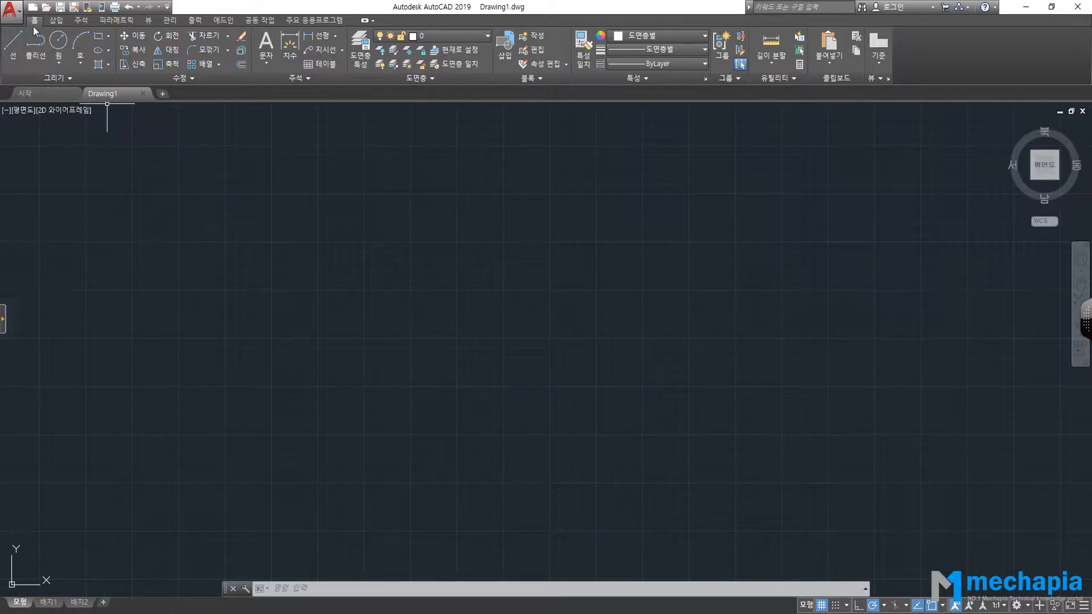
{"action": "left_click", "coordinate": [56, 20]}
{"action": "left_click", "coordinate": [81, 22]}
{"action": "left_click", "coordinate": [34, 20]}
{"action": "left_click", "coordinate": [55, 91]}
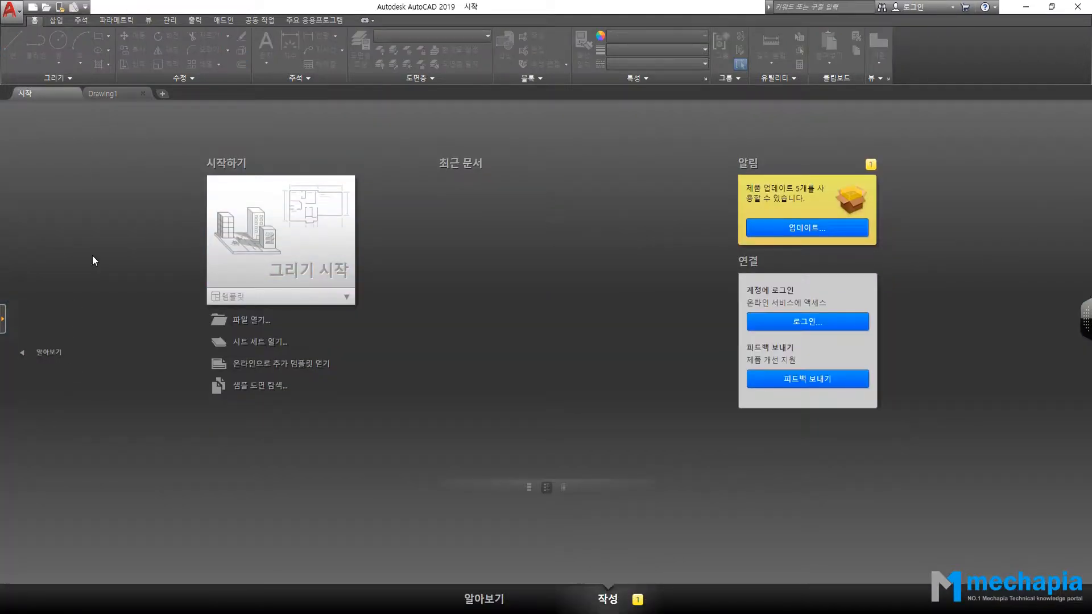
{"action": "left_click", "coordinate": [108, 94]}
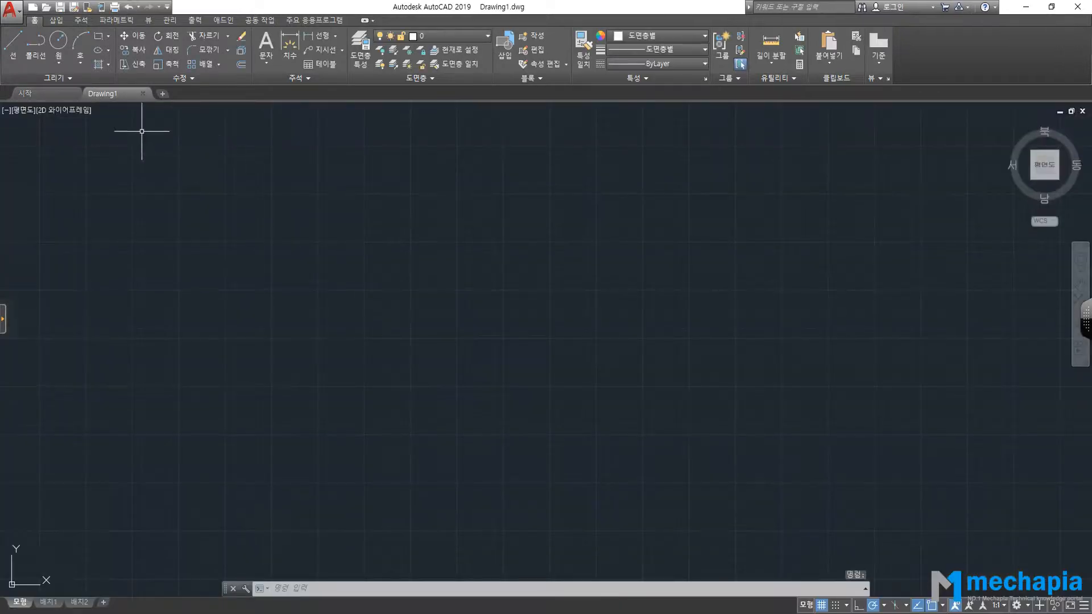
{"action": "left_click", "coordinate": [163, 94]}
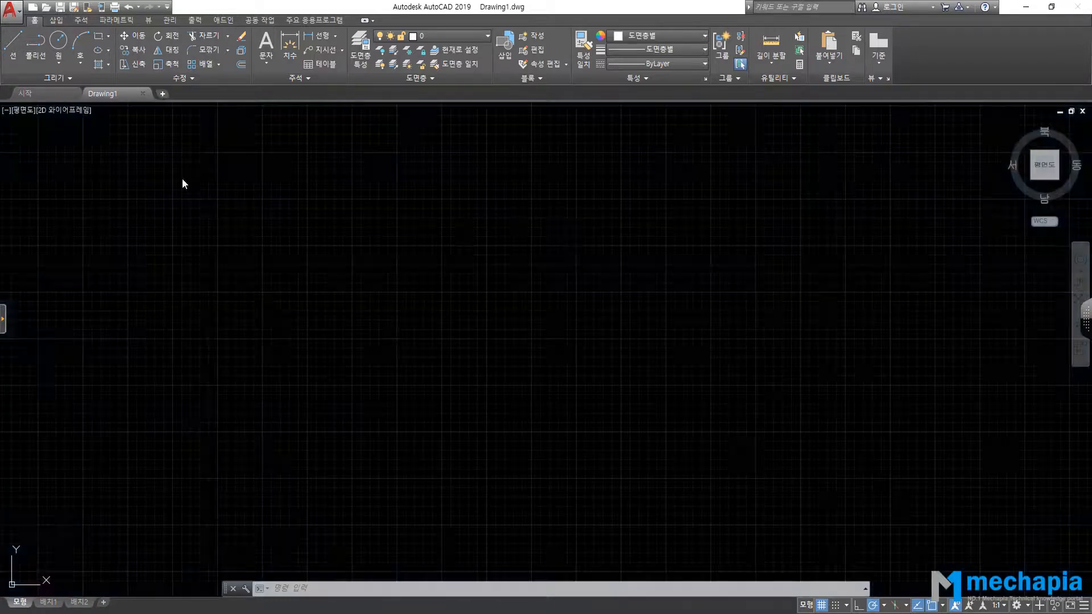
{"action": "left_click", "coordinate": [233, 93]}
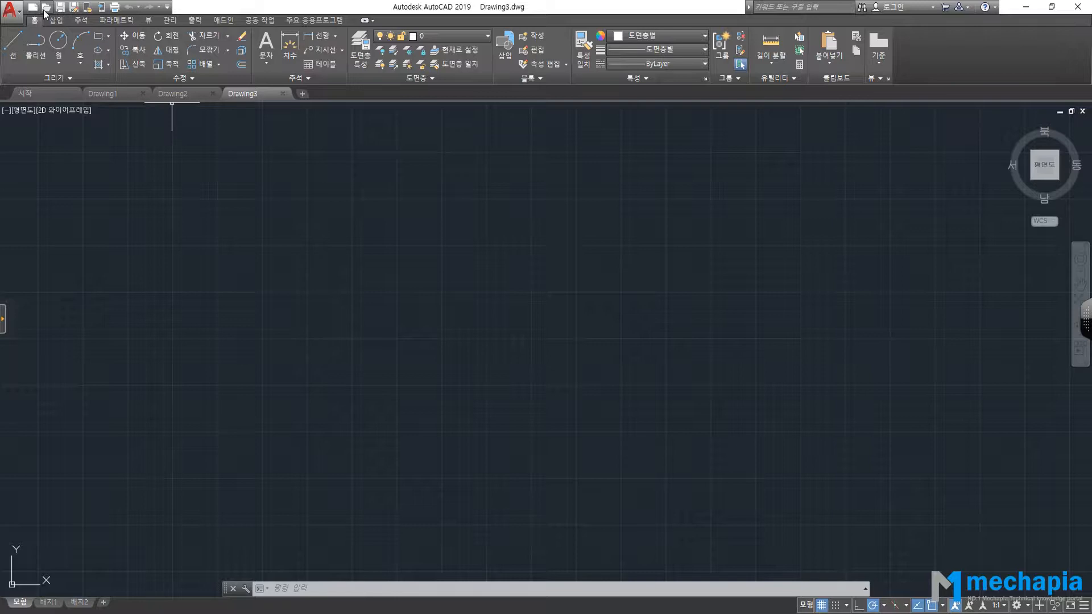
{"action": "left_click", "coordinate": [180, 93]}
{"action": "left_click", "coordinate": [113, 95]}
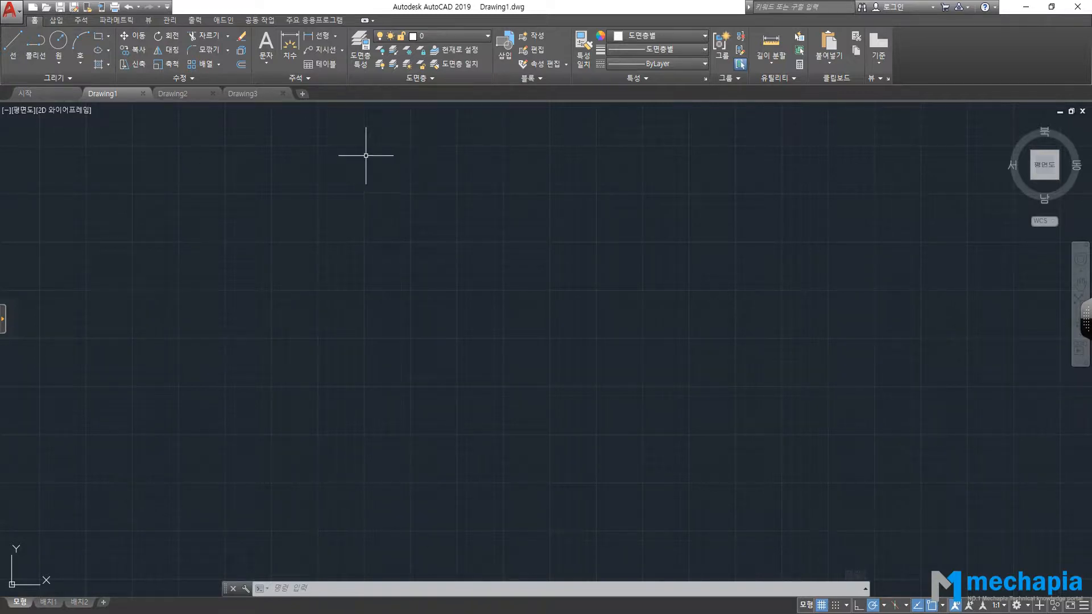
{"action": "left_click", "coordinate": [257, 94]}
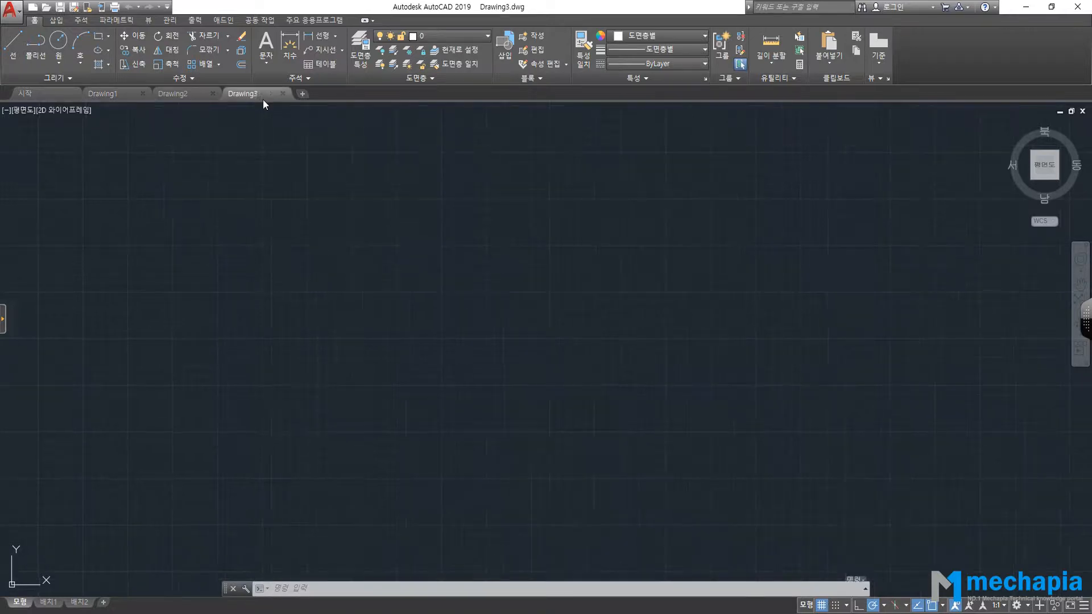
{"action": "left_click", "coordinate": [282, 94]}
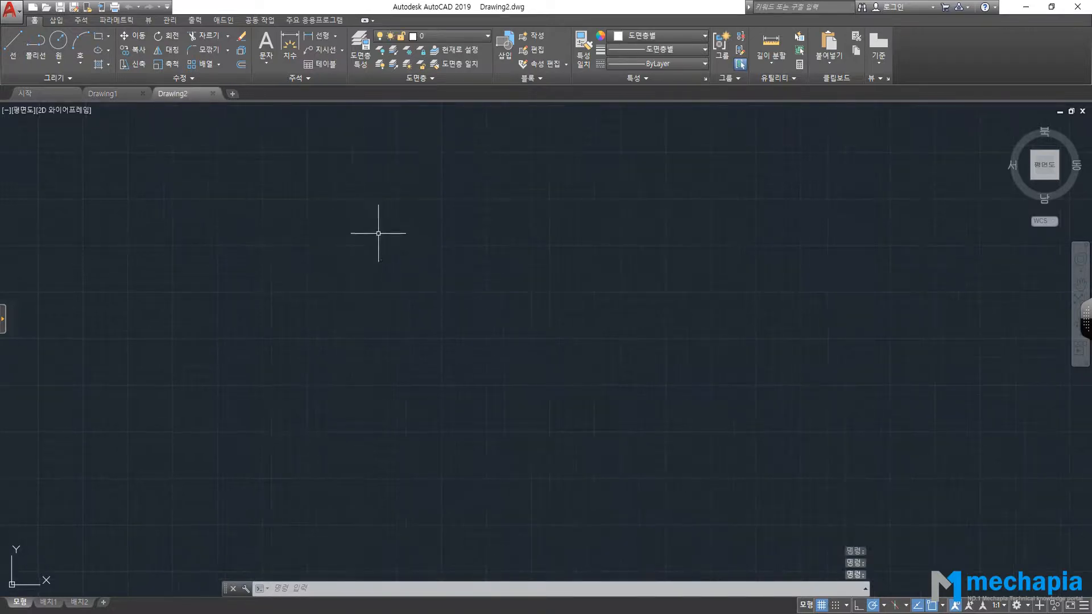
{"action": "left_click", "coordinate": [212, 93]}
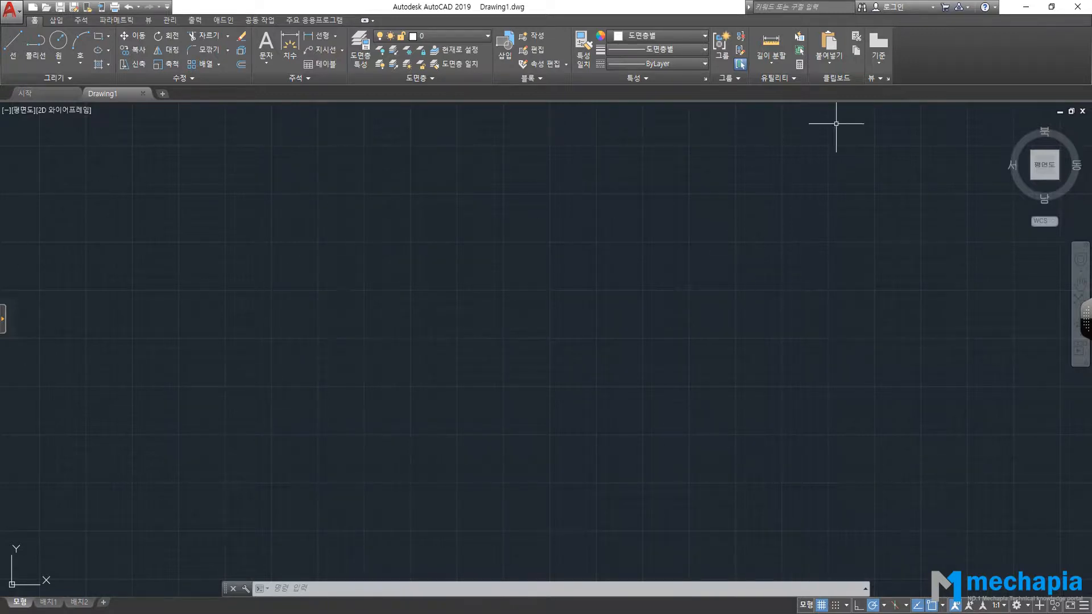
{"action": "left_click", "coordinate": [442, 613]}
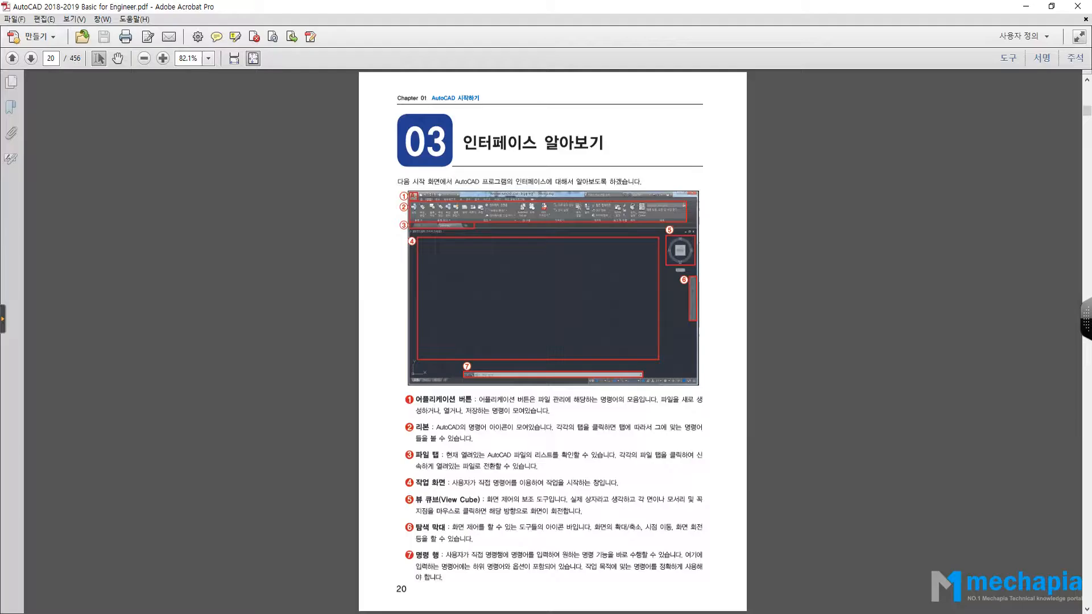
{"action": "left_click_drag", "start_coordinate": [410, 483], "coordinate": [445, 487]}
{"action": "left_click", "coordinate": [442, 613]}
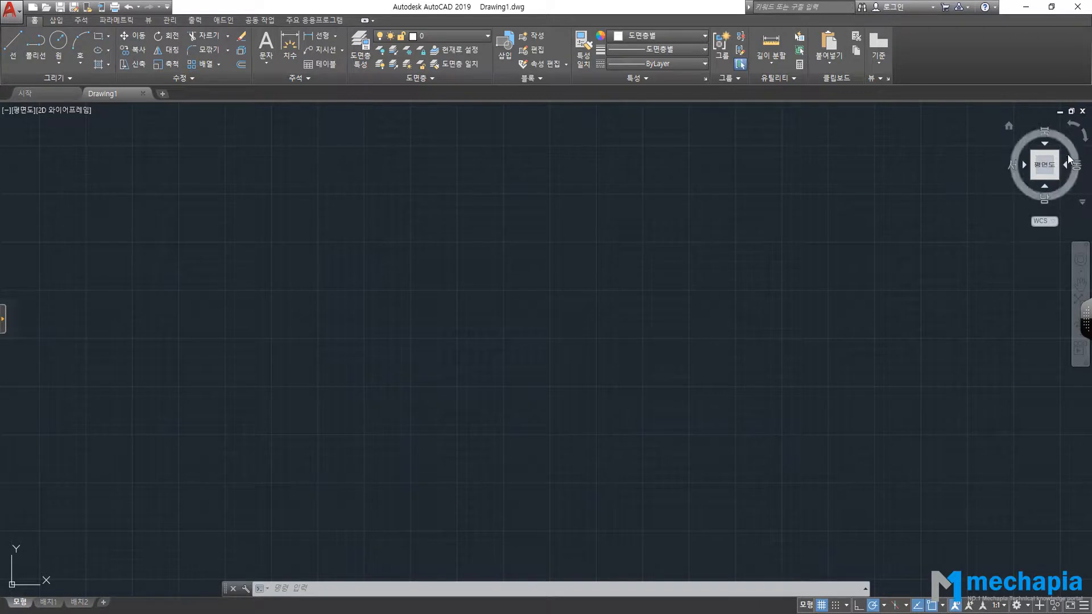
Cycle through the southwest, northeast and southeast isometric views with the ViewCube corners.
{"action": "left_click", "coordinate": [1033, 178]}
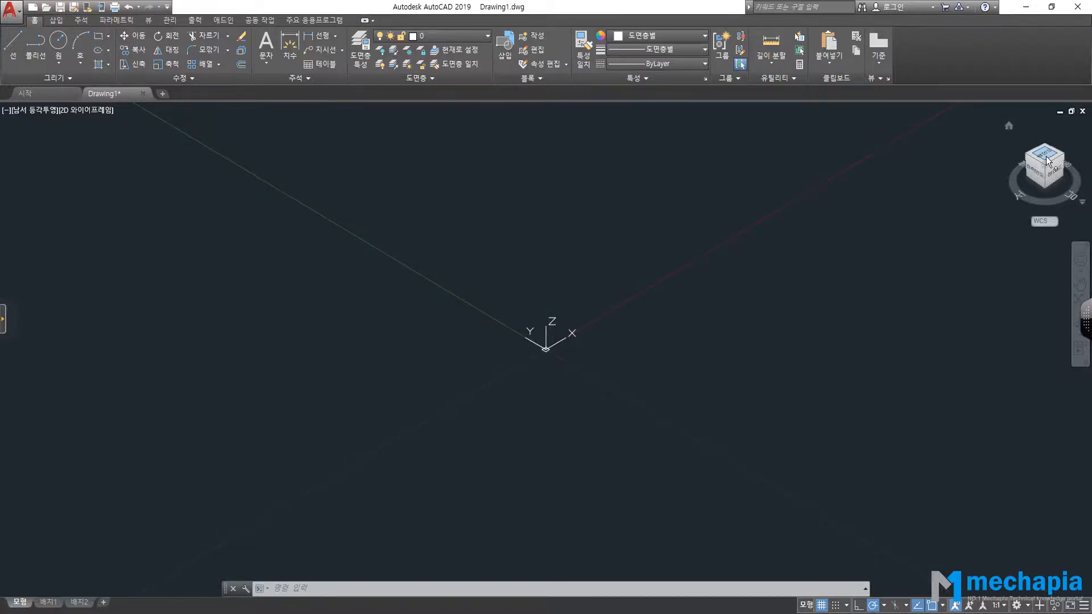
{"action": "left_click", "coordinate": [1028, 162]}
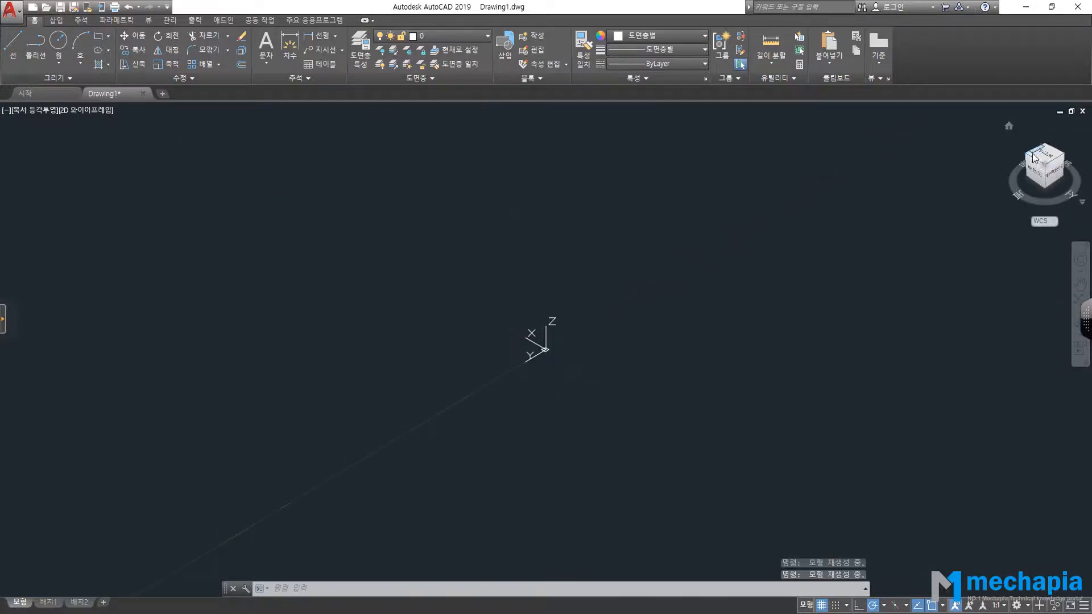
{"action": "left_click", "coordinate": [1028, 160]}
{"action": "left_click", "coordinate": [1027, 156]}
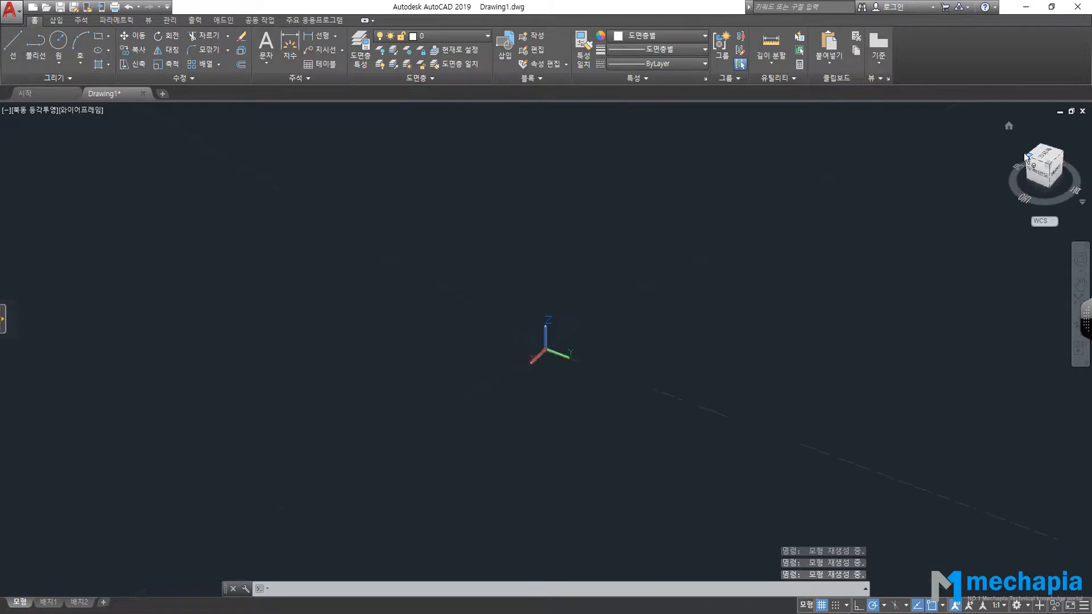
{"action": "left_click", "coordinate": [1028, 156]}
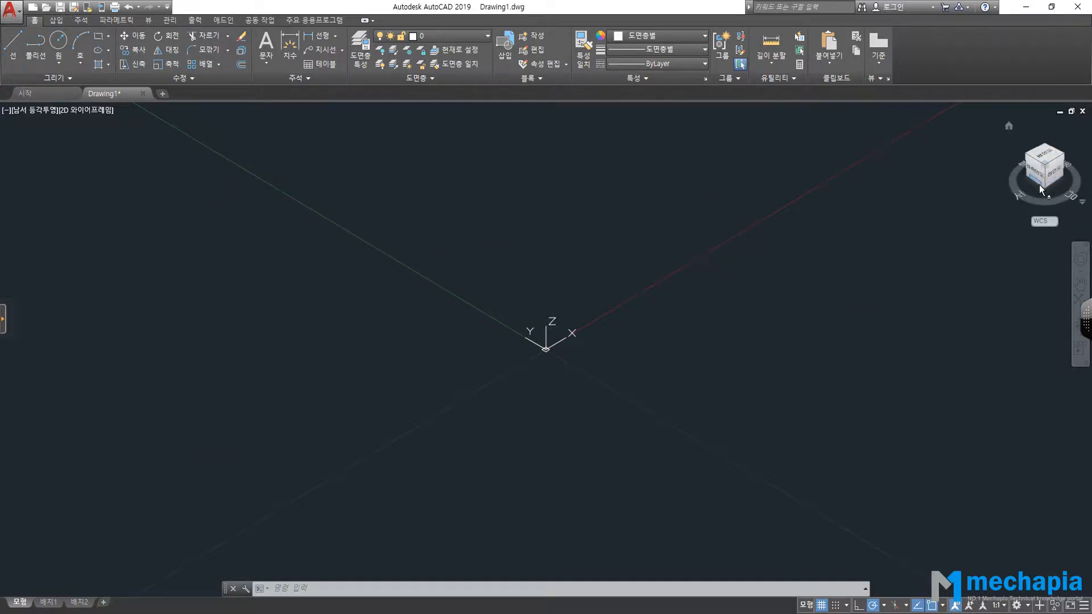
Restore the Top plan view and rotate it upright with north up.
{"action": "left_click", "coordinate": [1046, 156]}
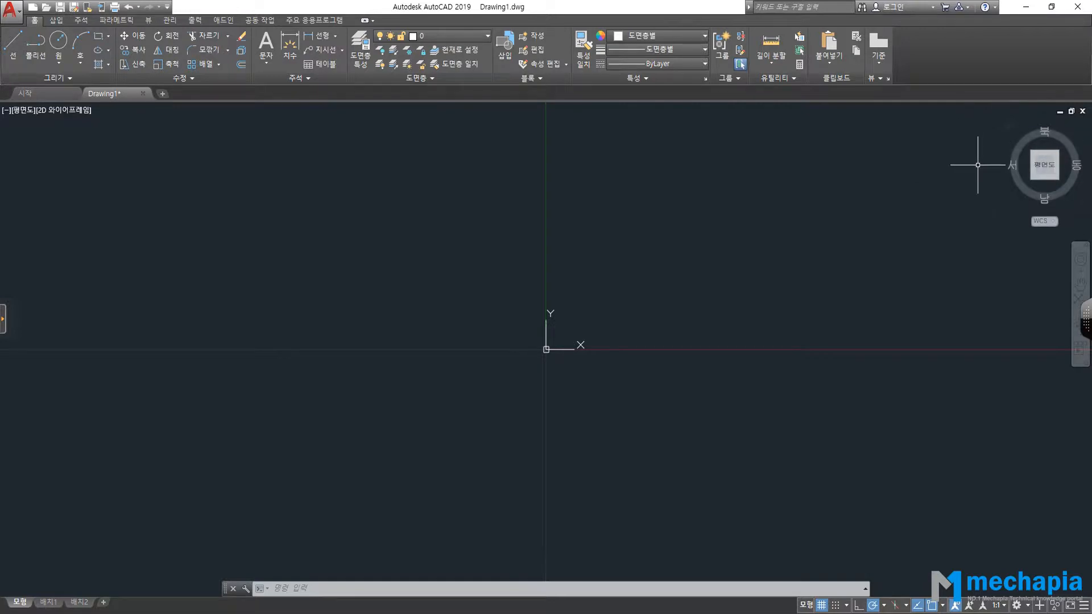
{"action": "left_click", "coordinate": [1034, 178]}
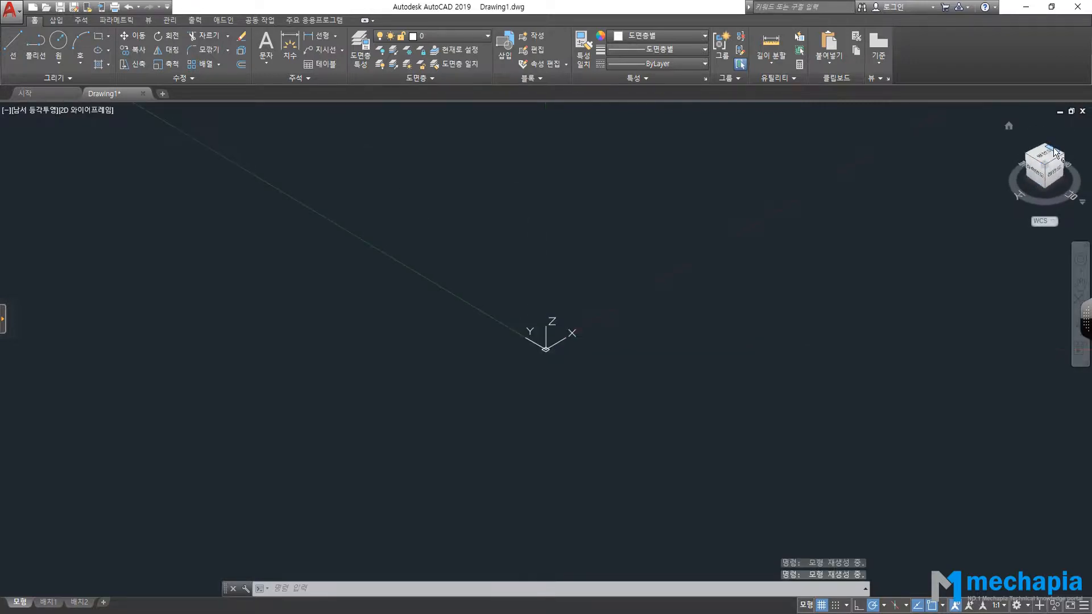
{"action": "left_click", "coordinate": [1054, 151]}
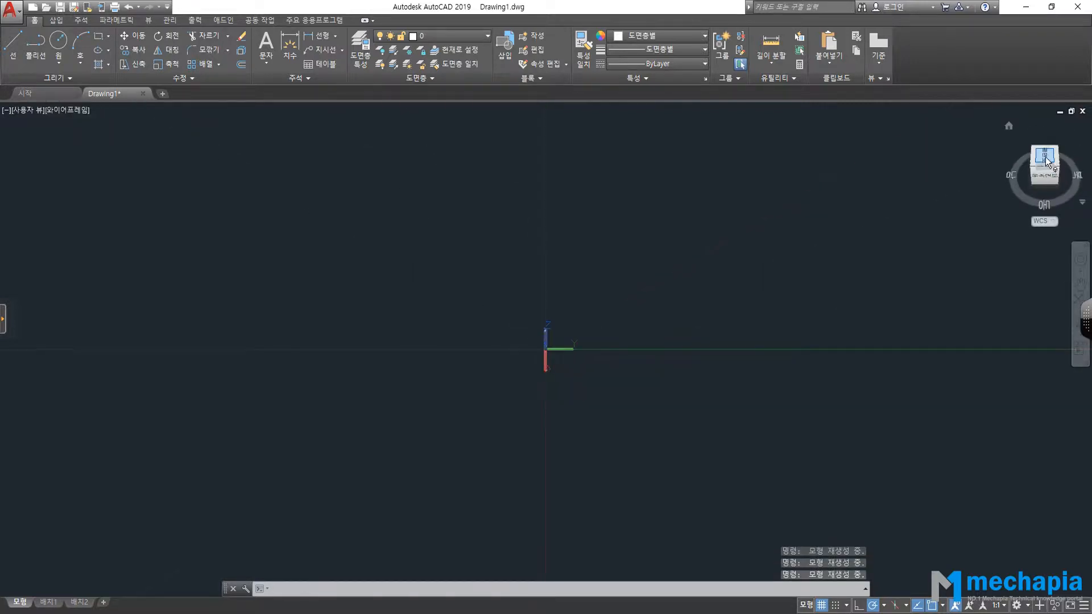
{"action": "left_click", "coordinate": [1071, 124]}
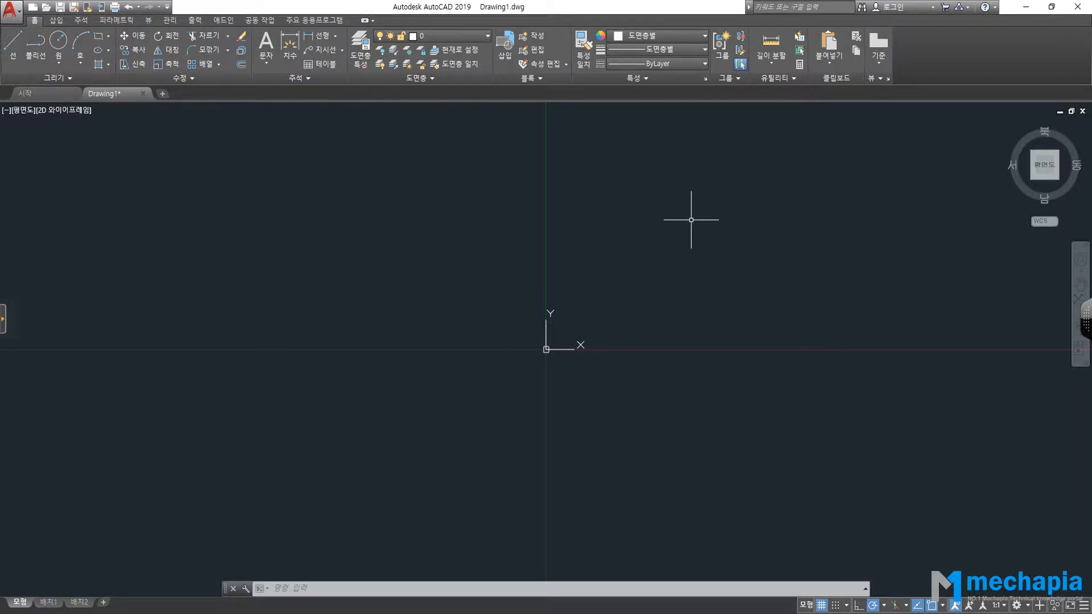
{"action": "middle_click_drag", "start_coordinate": [645, 253], "coordinate": [575, 208], "text": "shift"}
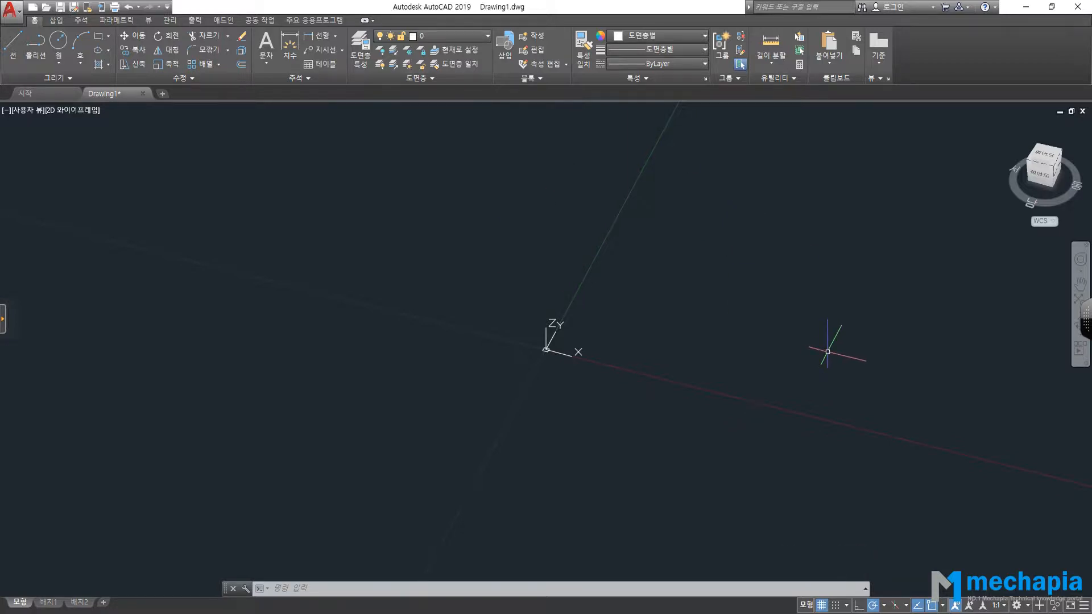
{"action": "left_click", "coordinate": [1055, 156]}
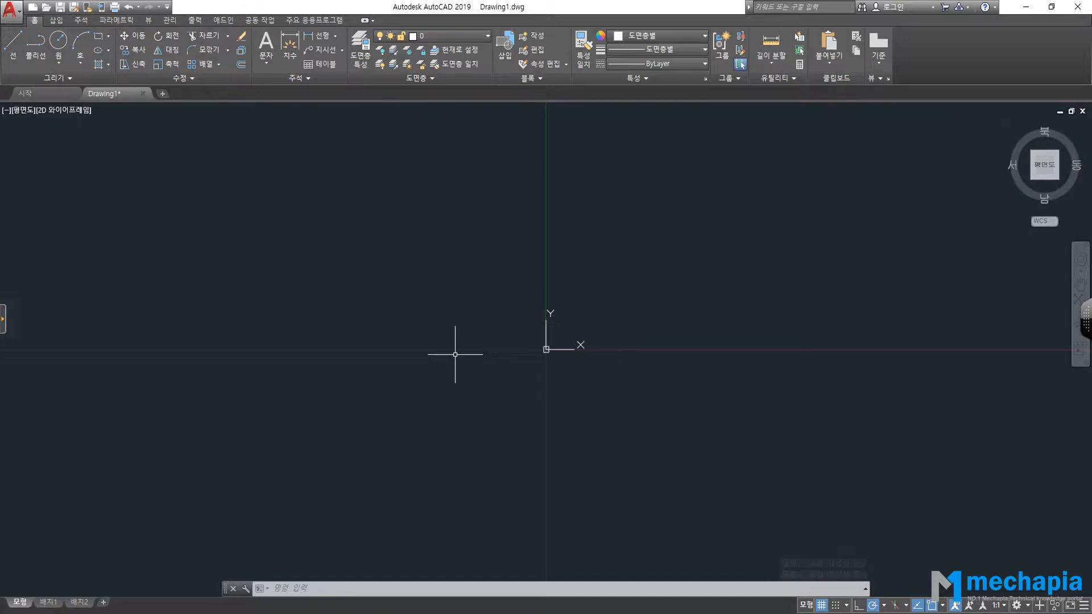
{"action": "scroll", "coordinate": [566, 348], "scroll_direction": "down", "scroll_amount": 3}
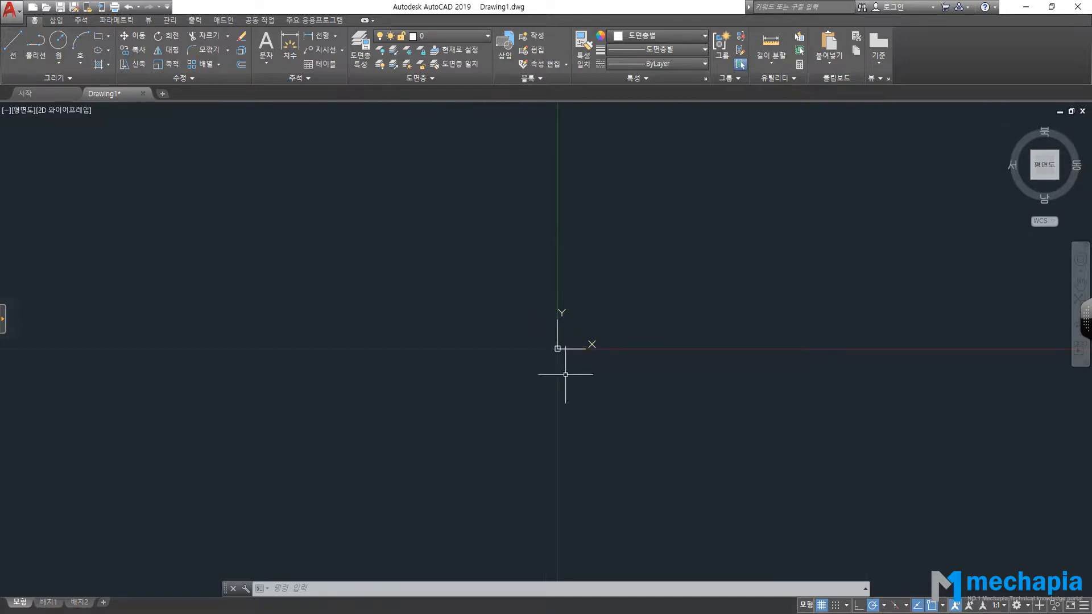
{"action": "scroll", "coordinate": [784, 339], "scroll_direction": "up", "scroll_amount": 2}
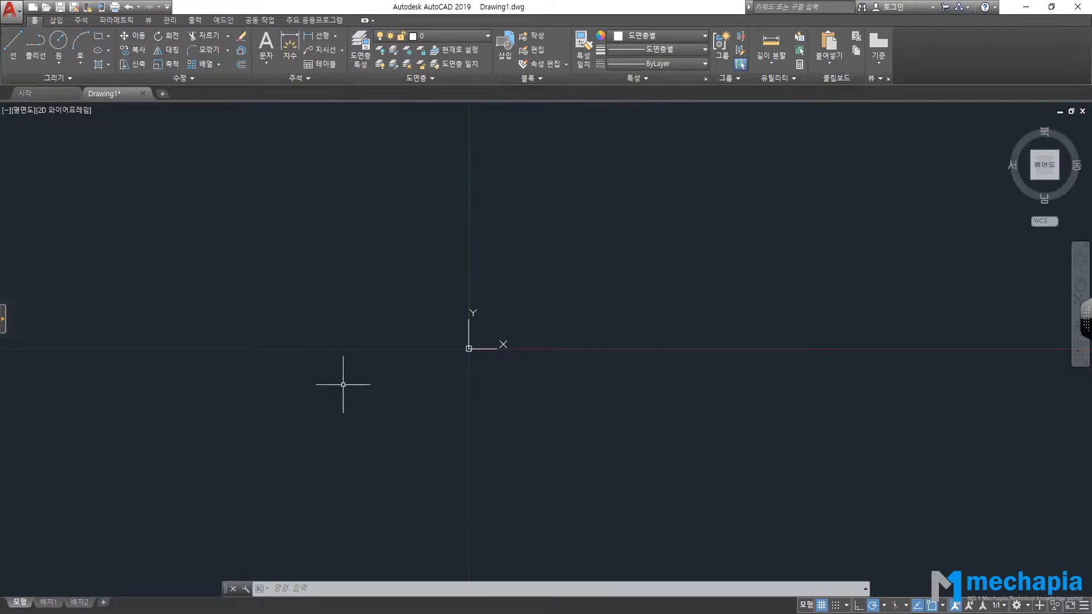
{"action": "scroll", "coordinate": [619, 148], "scroll_direction": "down", "scroll_amount": 2}
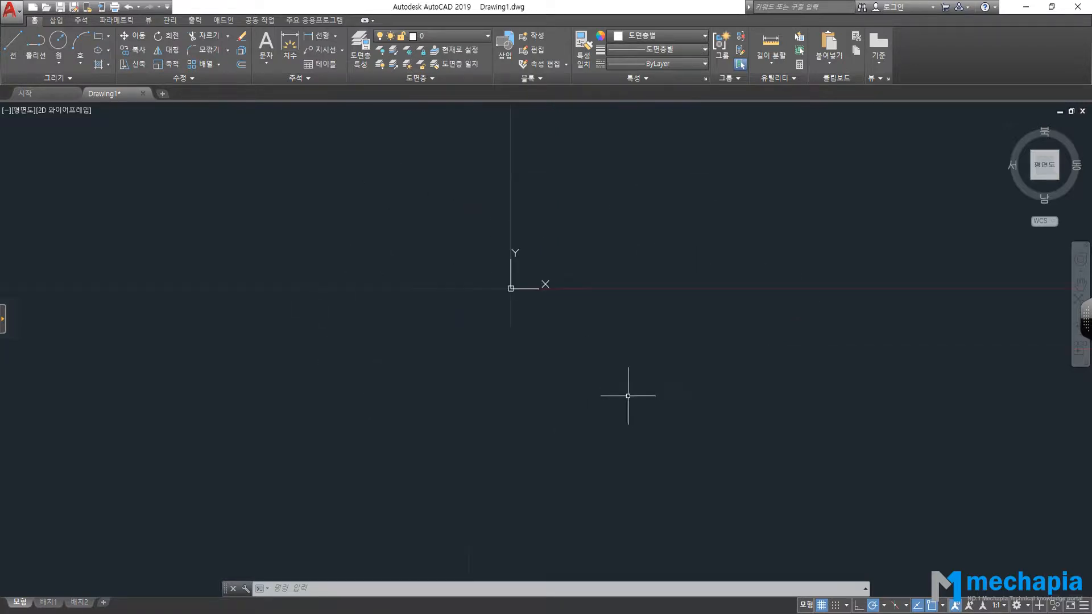
{"action": "mouse_move", "coordinate": [1039, 179]}
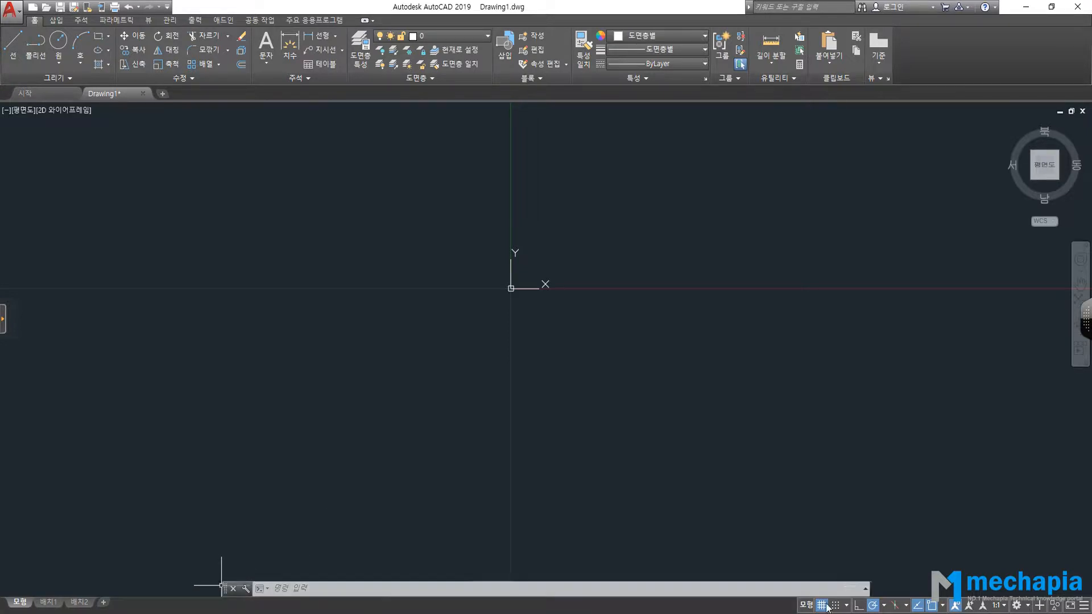
{"action": "left_click_drag", "start_coordinate": [868, 589], "coordinate": [813, 592]}
{"action": "mouse_move", "coordinate": [253, 590]}
{"action": "left_mouse_down"}
{"action": "mouse_move", "coordinate": [302, 325]}
{"action": "mouse_move", "coordinate": [9, 568]}
{"action": "mouse_move", "coordinate": [3, 602]}
{"action": "mouse_move", "coordinate": [110, 495]}
{"action": "mouse_move", "coordinate": [241, 585]}
{"action": "mouse_move", "coordinate": [253, 575]}
{"action": "left_mouse_up"}
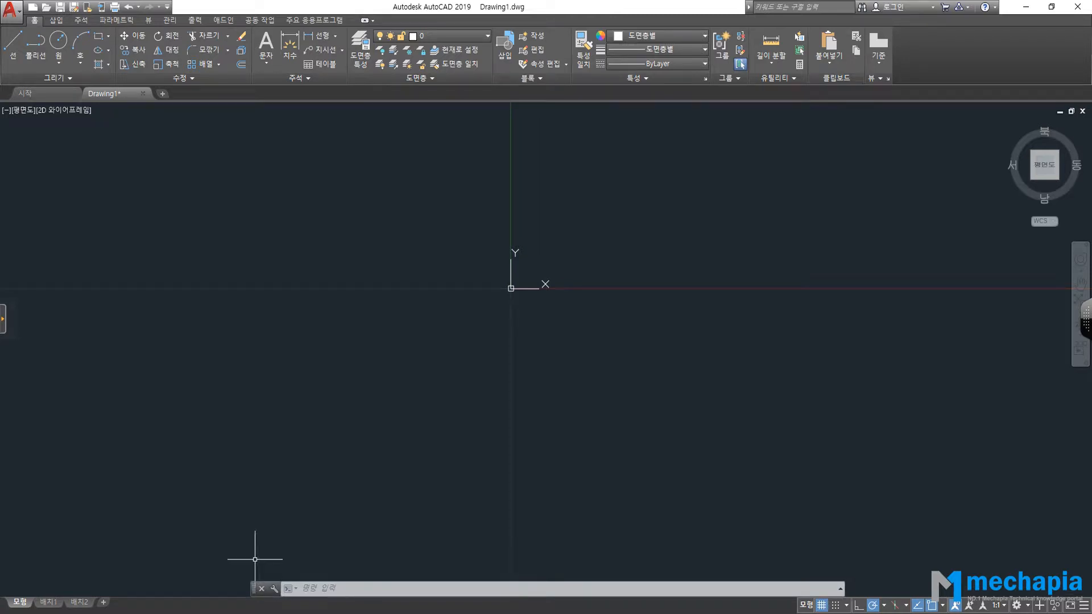
{"action": "mouse_move", "coordinate": [253, 589]}
{"action": "left_mouse_down"}
{"action": "mouse_move", "coordinate": [222, 536]}
{"action": "mouse_move", "coordinate": [250, 590]}
{"action": "left_mouse_up"}
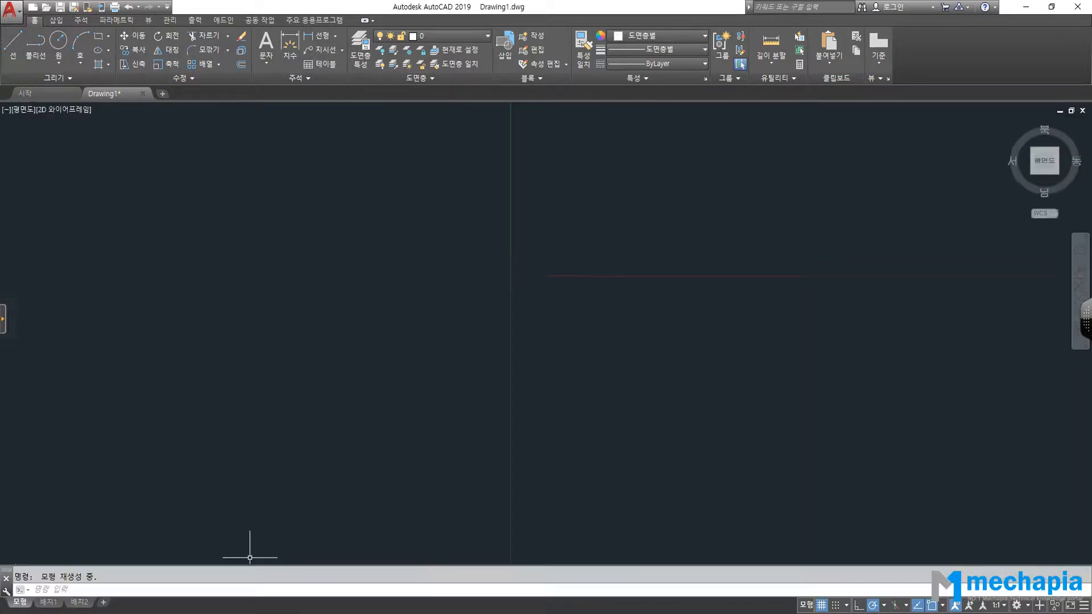
{"action": "left_click_drag", "start_coordinate": [6, 572], "coordinate": [266, 570]}
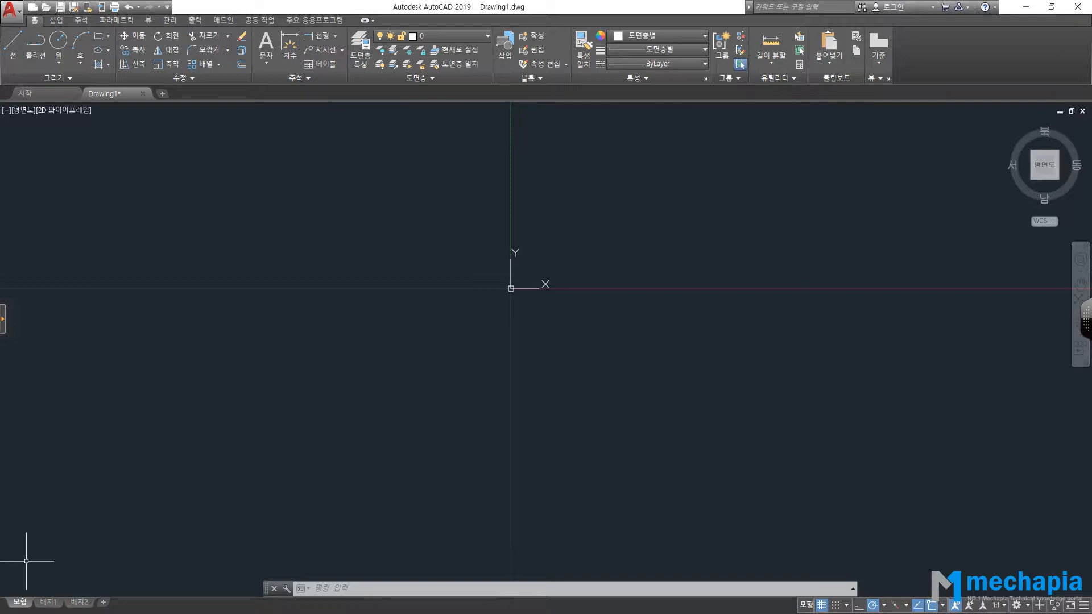
Alternate between model space and the 배치1 and 배치2 paper layouts, ending on 모형.
{"action": "left_click", "coordinate": [49, 602]}
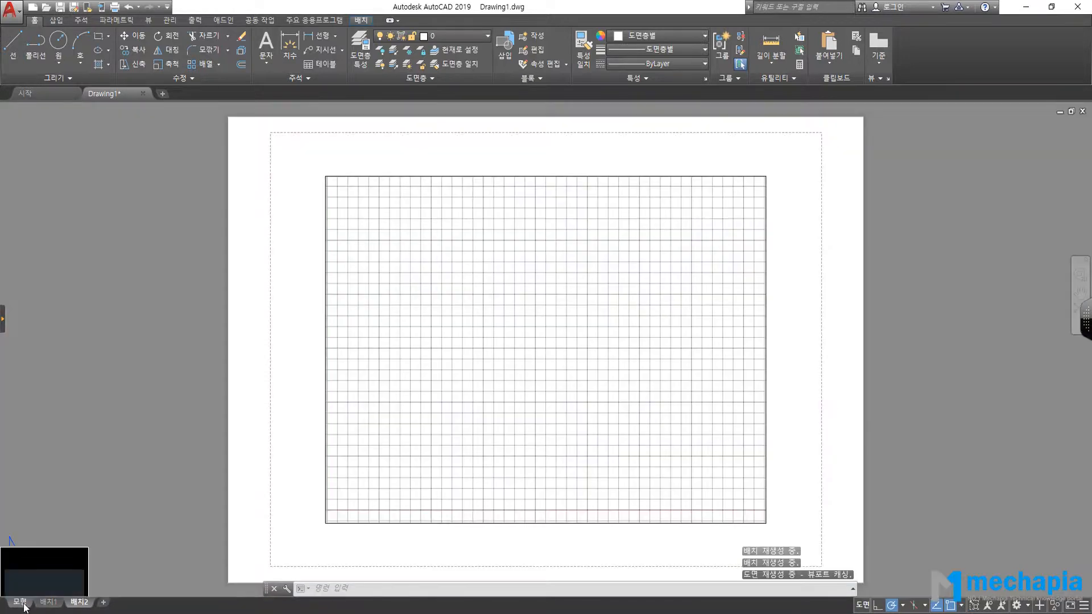
{"action": "left_click", "coordinate": [20, 602]}
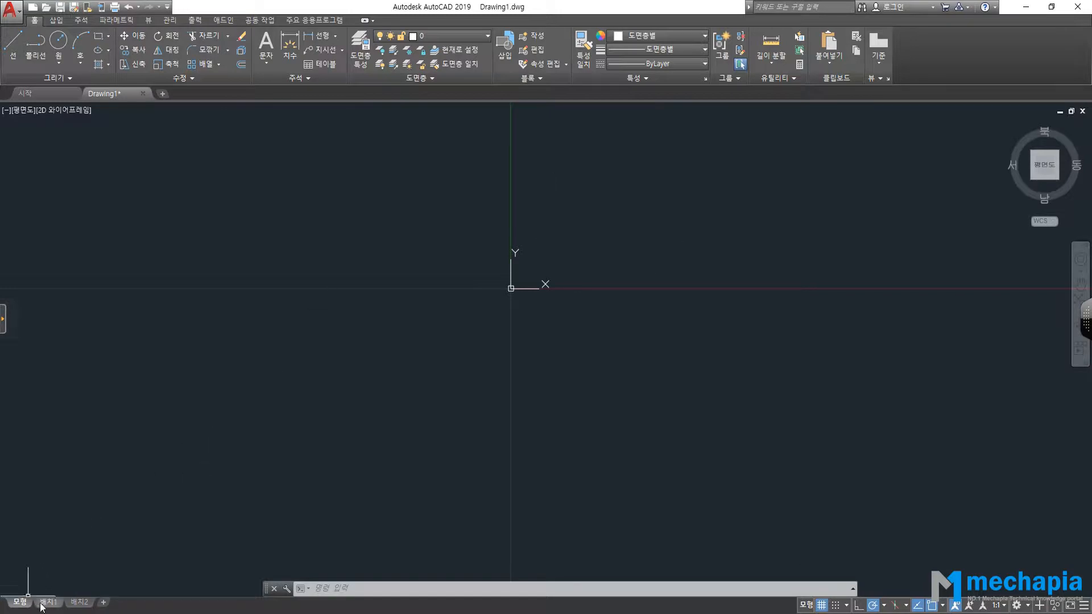
{"action": "left_click", "coordinate": [79, 602]}
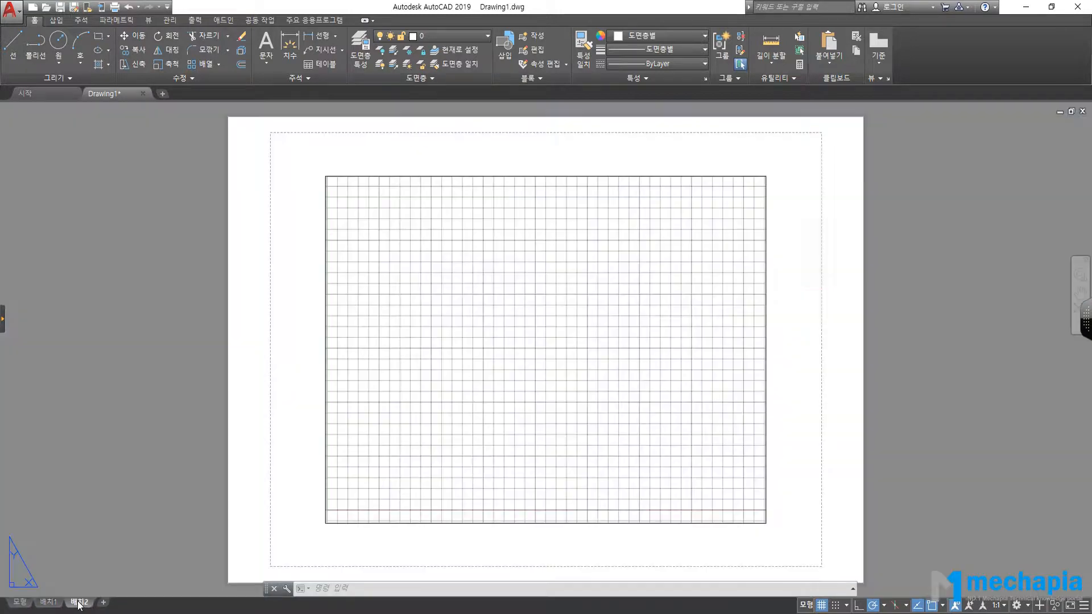
{"action": "left_click", "coordinate": [20, 603]}
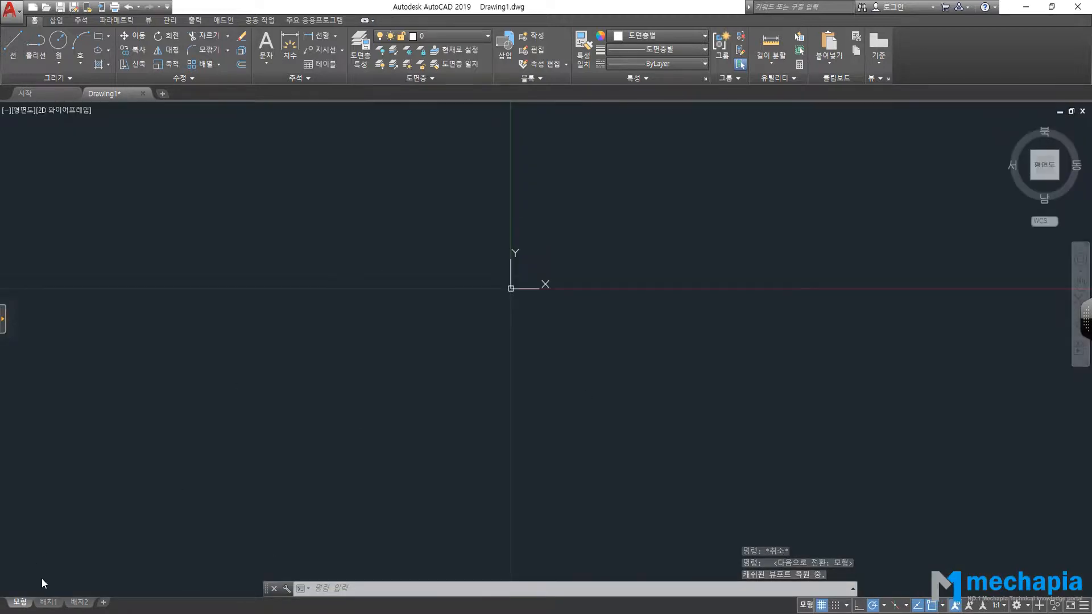
{"action": "left_click", "coordinate": [48, 603]}
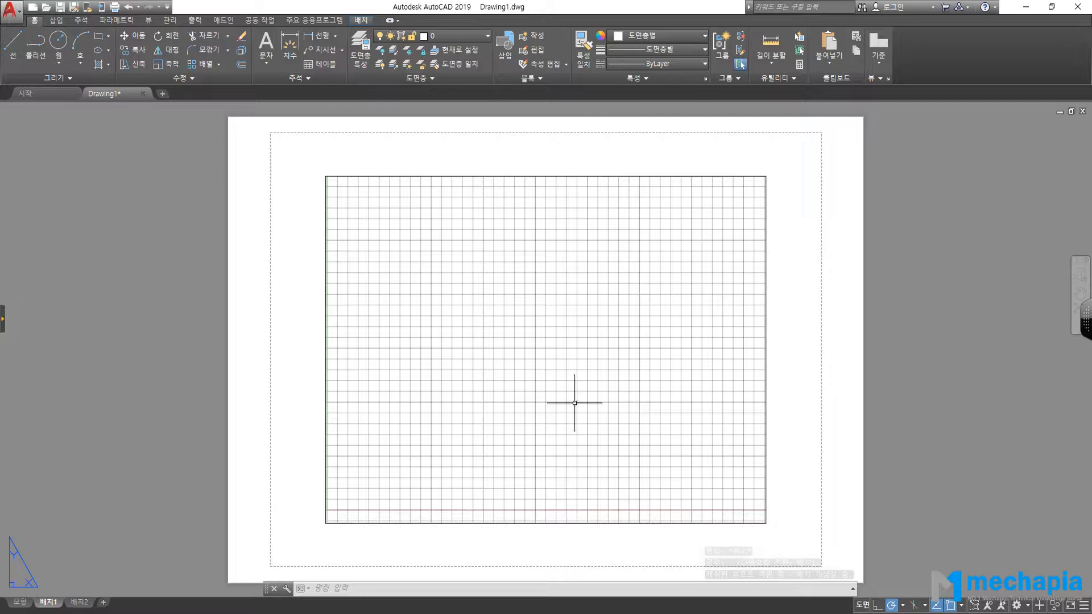
{"action": "left_click", "coordinate": [20, 602]}
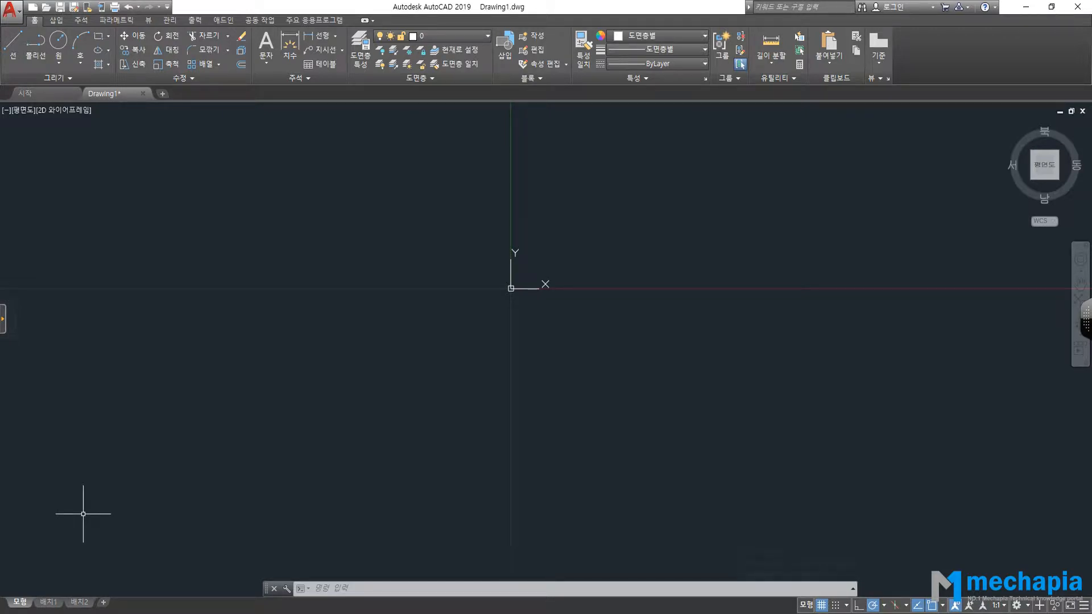
{"action": "left_click", "coordinate": [48, 602]}
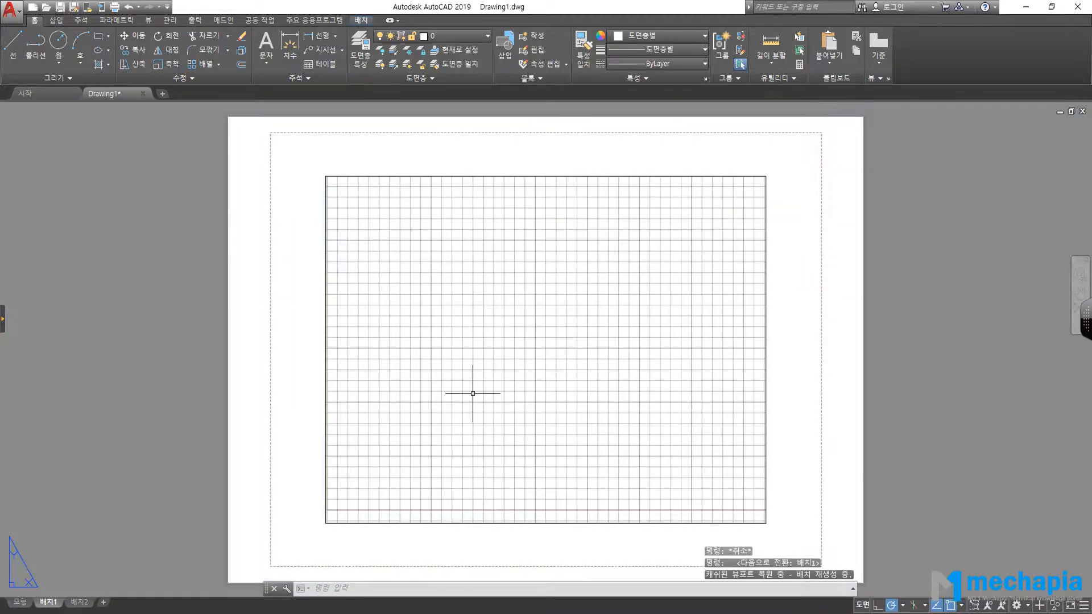
{"action": "left_click", "coordinate": [80, 602]}
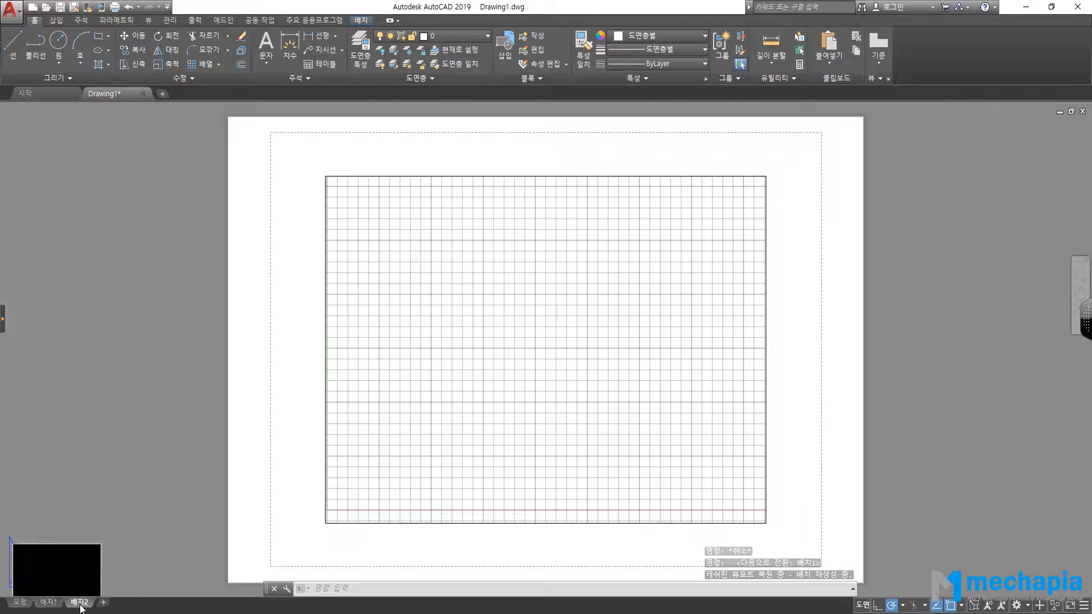
{"action": "left_click", "coordinate": [20, 602]}
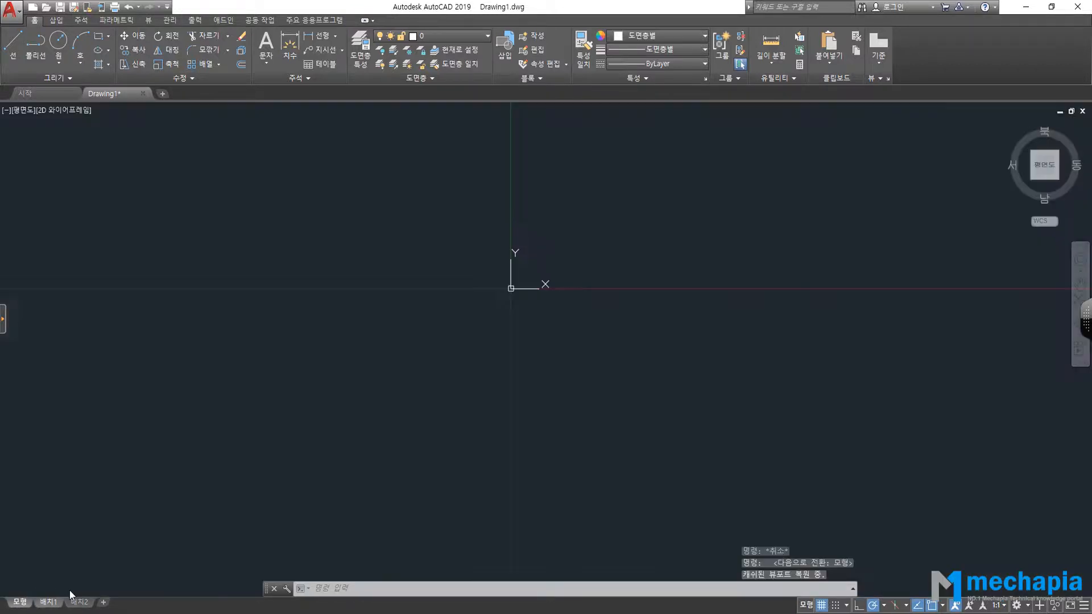
{"action": "left_click", "coordinate": [635, 320]}
{"action": "left_click", "coordinate": [649, 232]}
{"action": "middle_click_drag", "start_coordinate": [648, 193], "coordinate": [477, 277]}
{"action": "scroll", "coordinate": [573, 287], "scroll_direction": "up", "scroll_amount": 3}
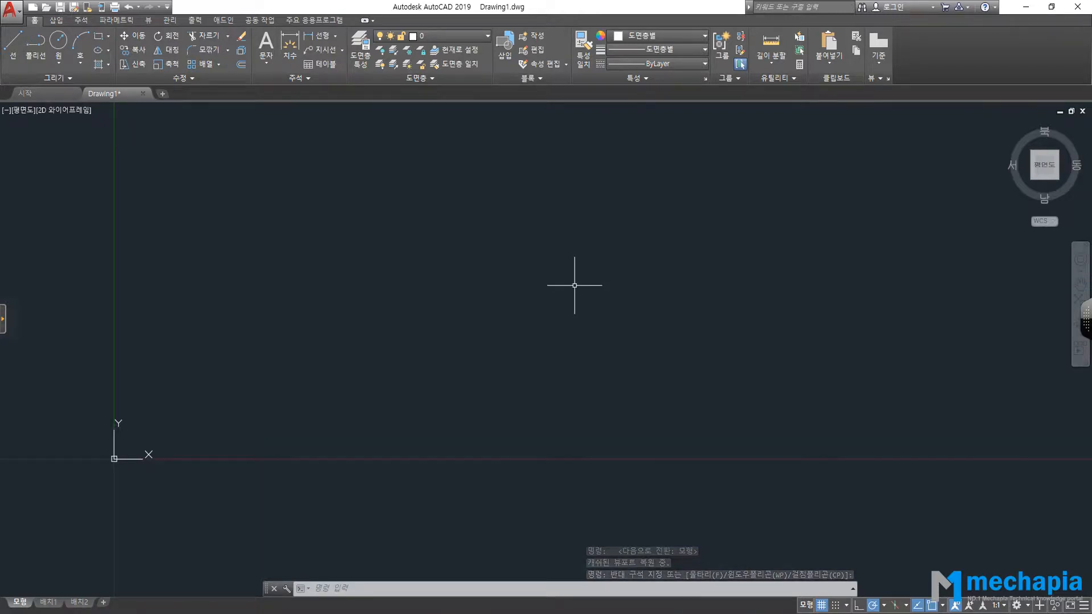
{"action": "scroll", "coordinate": [398, 247], "scroll_direction": "down", "scroll_amount": 2}
{"action": "scroll", "coordinate": [360, 221], "scroll_direction": "up", "scroll_amount": 2}
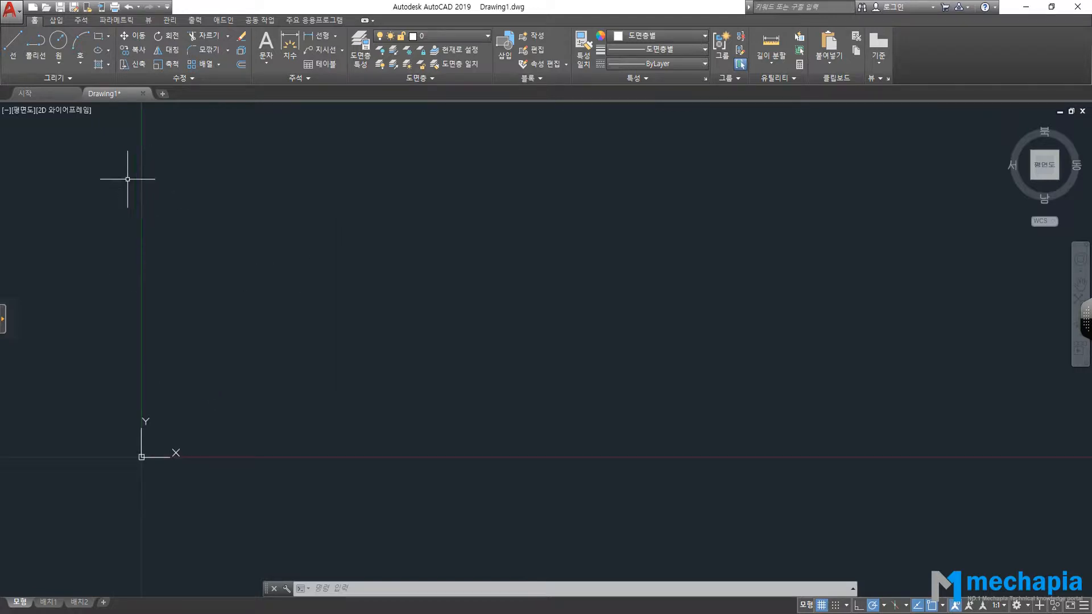
{"action": "left_click", "coordinate": [135, 220]}
{"action": "left_click", "coordinate": [468, 447]}
{"action": "left_click", "coordinate": [129, 203]}
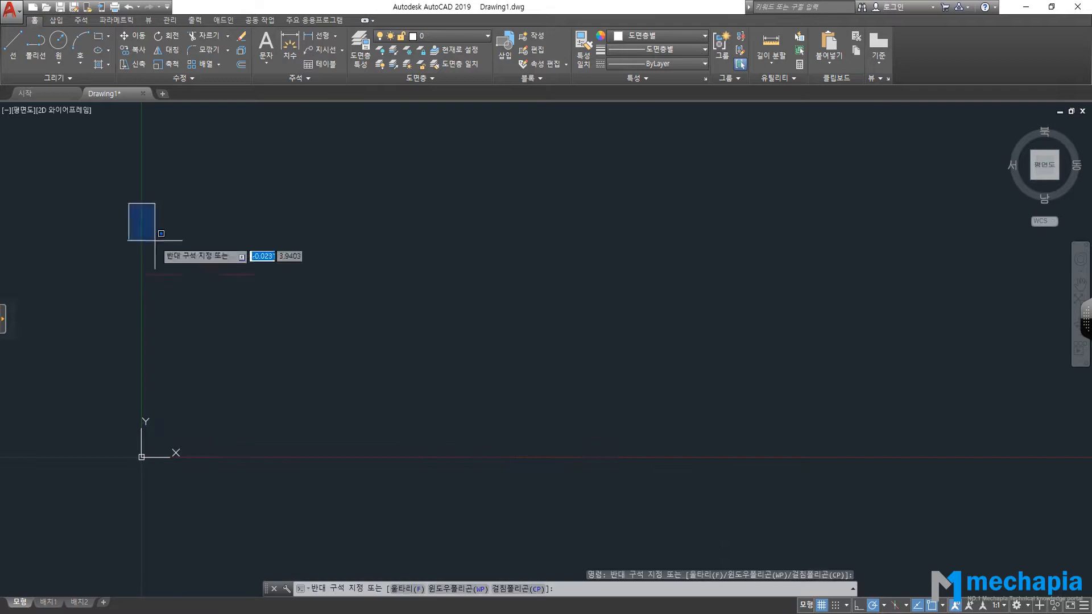
{"action": "left_click", "coordinate": [471, 462]}
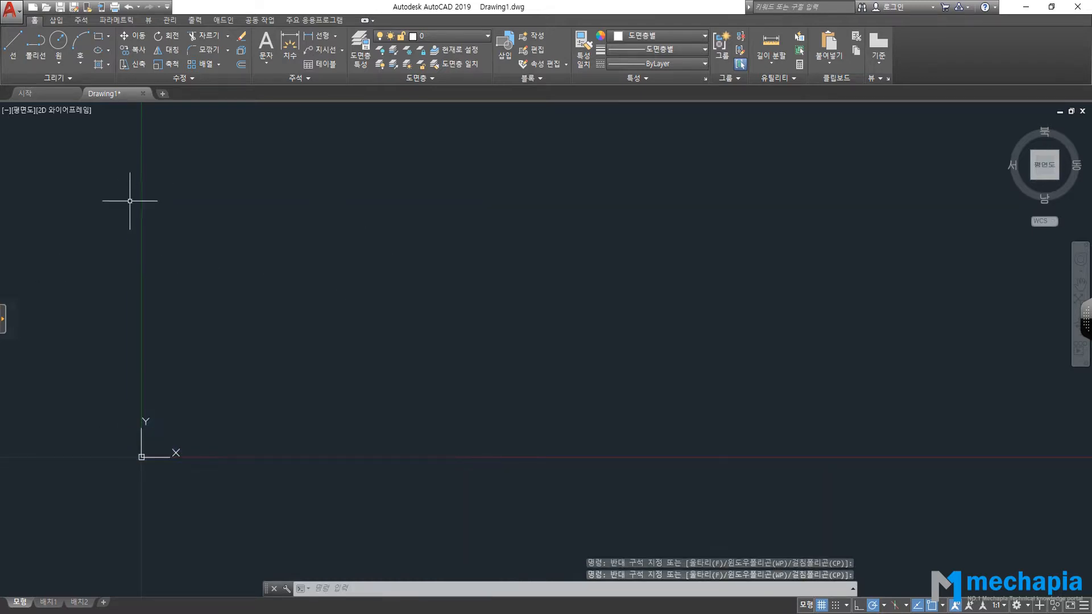
{"action": "left_click", "coordinate": [130, 184]}
{"action": "left_click", "coordinate": [490, 460]}
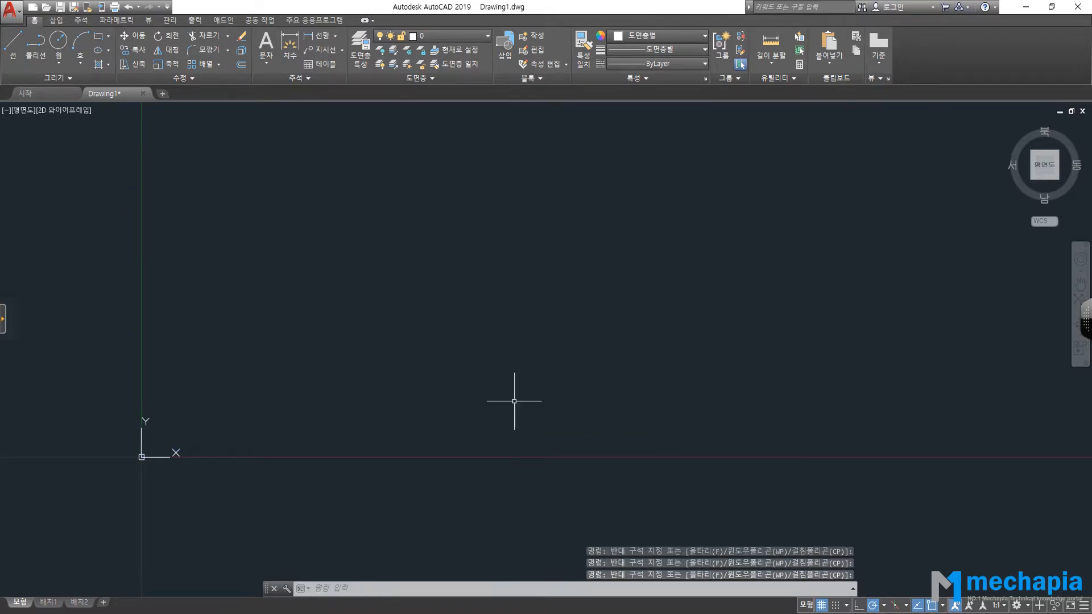
{"action": "scroll", "coordinate": [649, 358], "scroll_direction": "down", "scroll_amount": 4}
{"action": "middle_click_drag", "start_coordinate": [655, 296], "coordinate": [515, 334]}
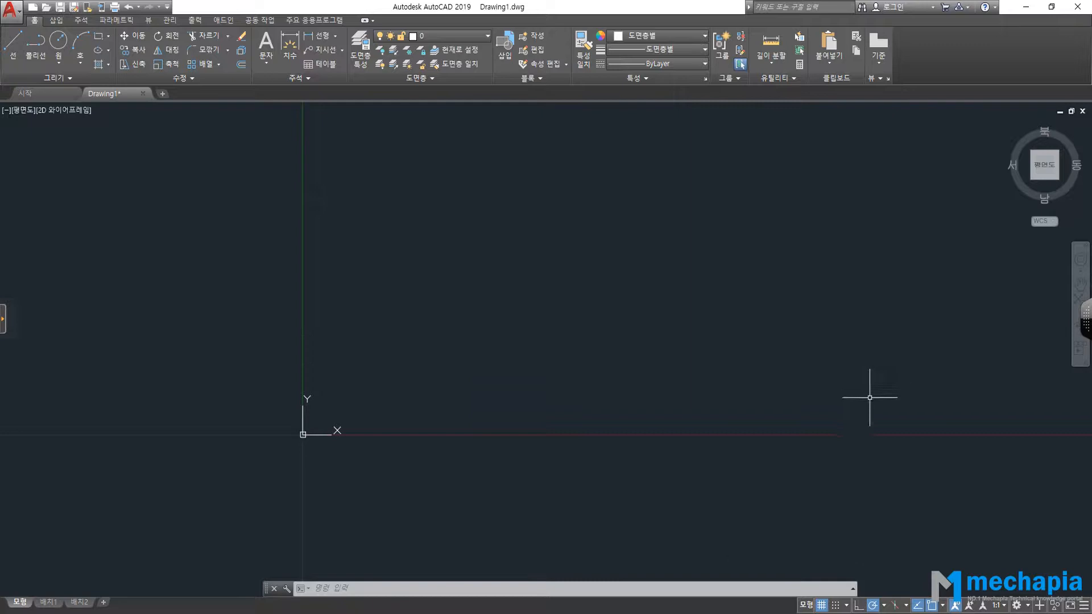
{"action": "middle_click_drag", "start_coordinate": [768, 200], "coordinate": [610, 212]}
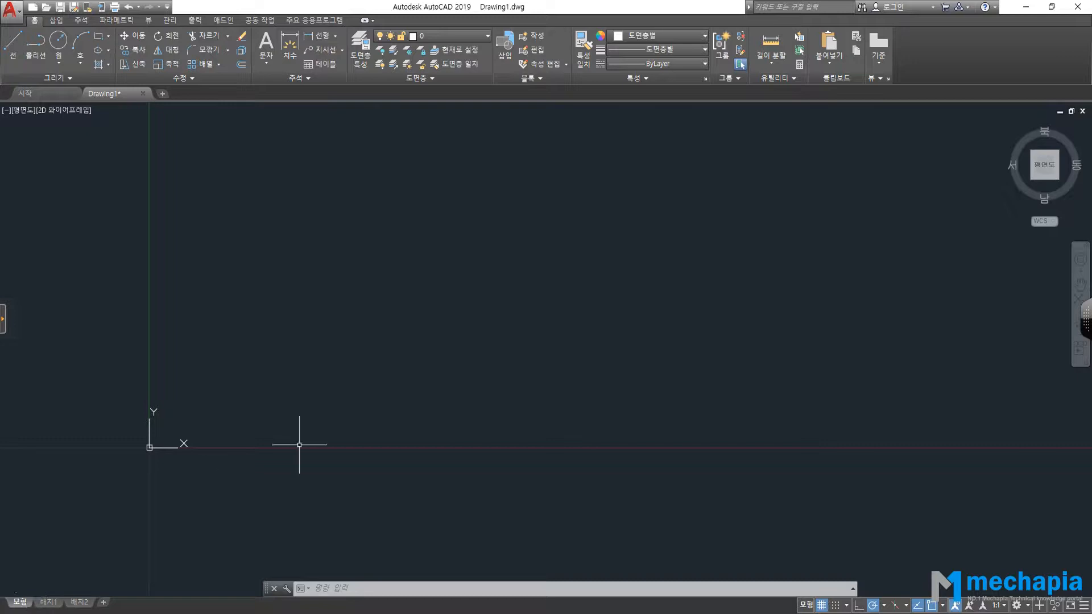
Flip among 배치1, model space and 배치2, settling on the Layout1 sheet with its gridded viewport.
{"action": "left_click", "coordinate": [57, 604]}
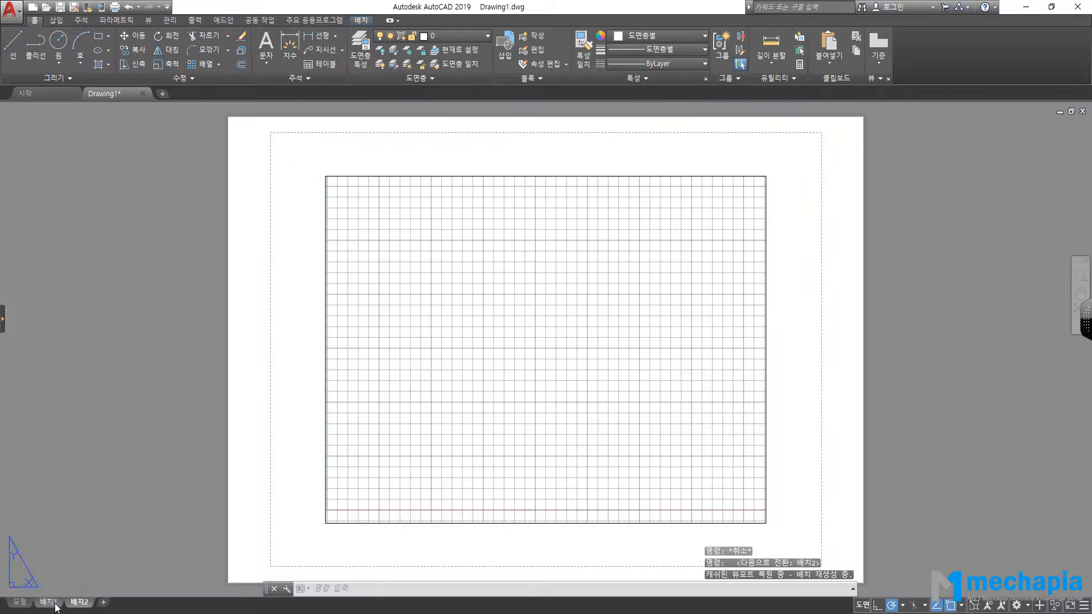
{"action": "mouse_move", "coordinate": [88, 594]}
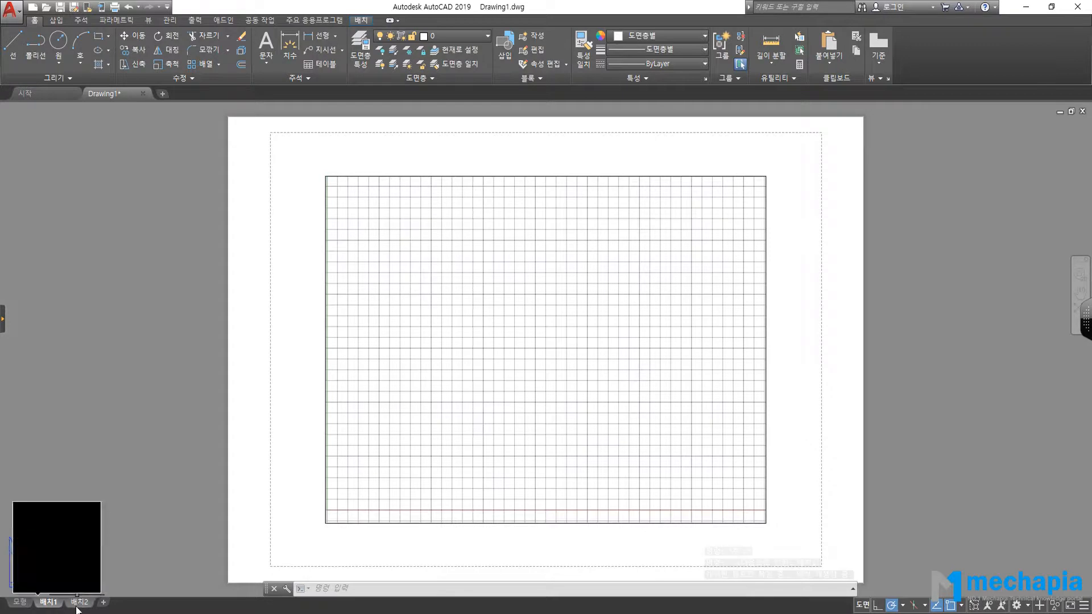
{"action": "left_click", "coordinate": [18, 603]}
{"action": "left_click", "coordinate": [48, 602]}
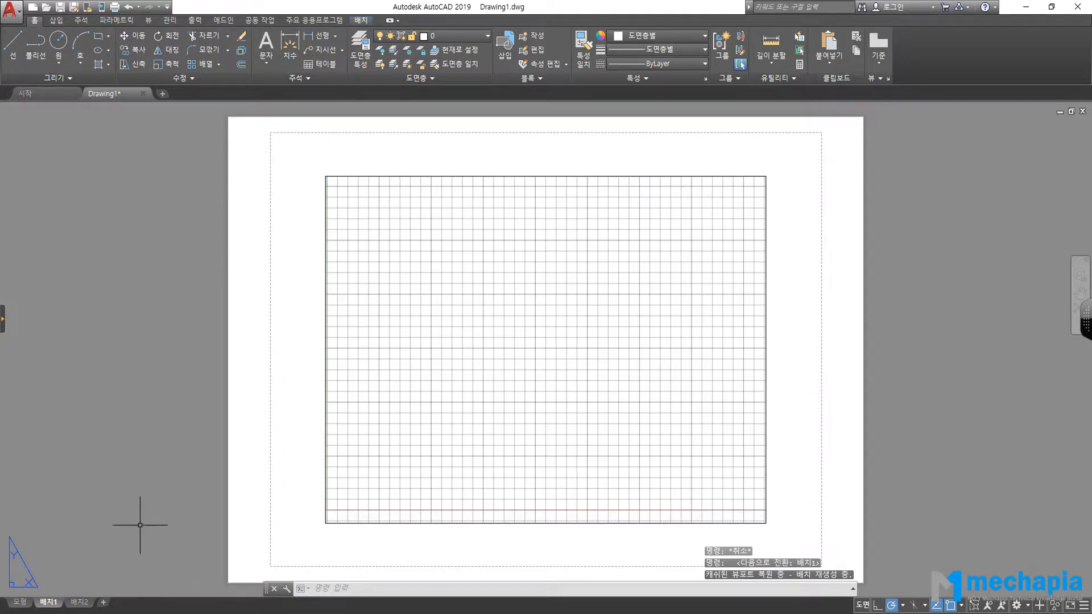
{"action": "left_click", "coordinate": [79, 605]}
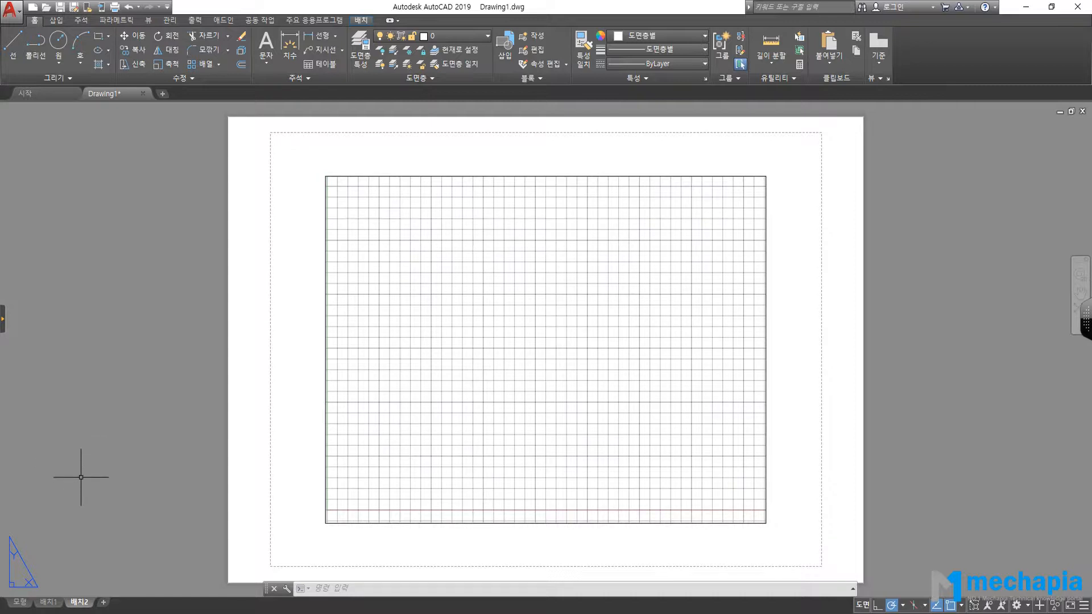
{"action": "left_click", "coordinate": [49, 602]}
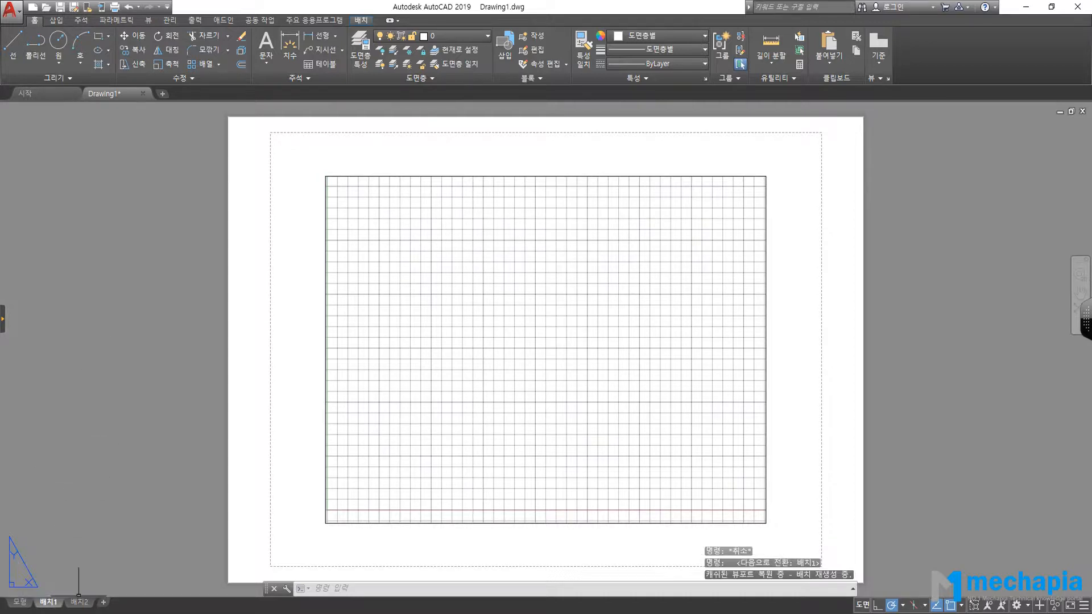
Return from Layout1 to model space via the 모형 tab.
{"action": "left_click", "coordinate": [20, 601]}
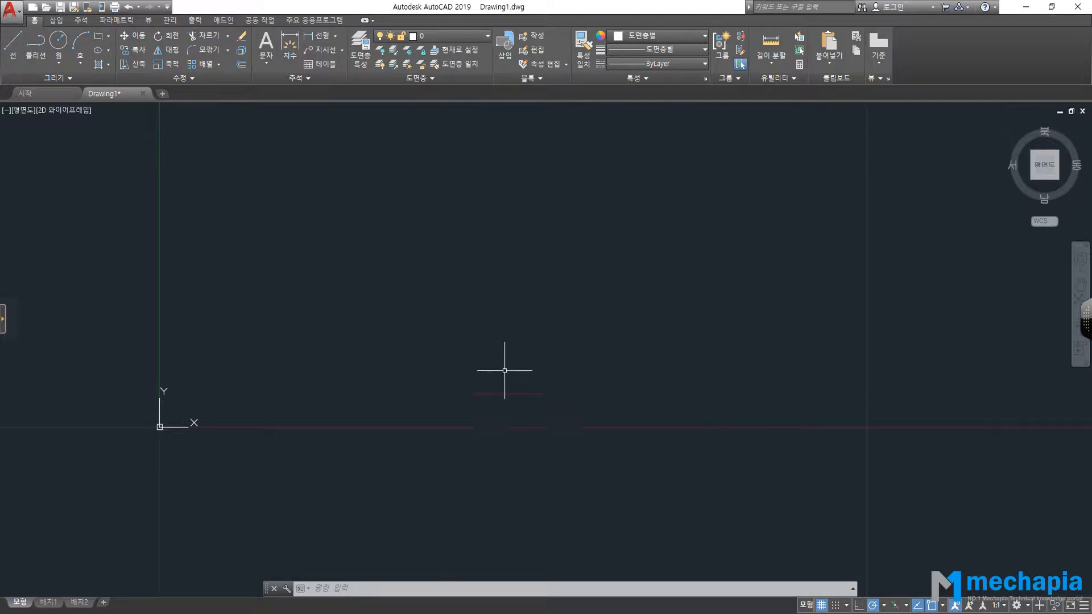
Try the 3D 기본 사항 workspace, then change to 3D 모델링.
{"action": "left_click", "coordinate": [1028, 607]}
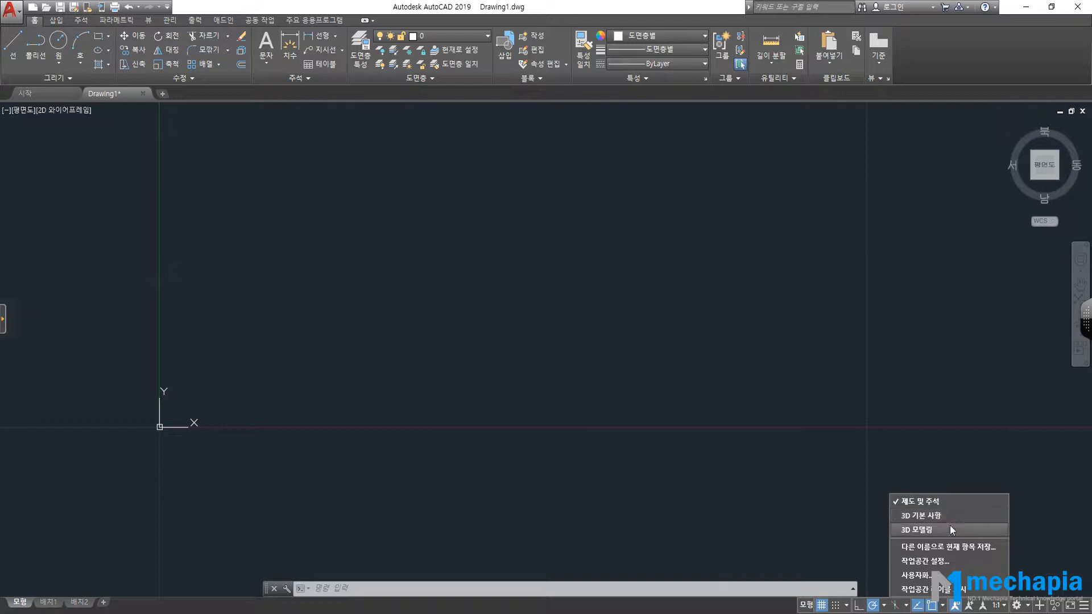
{"action": "left_click", "coordinate": [917, 516]}
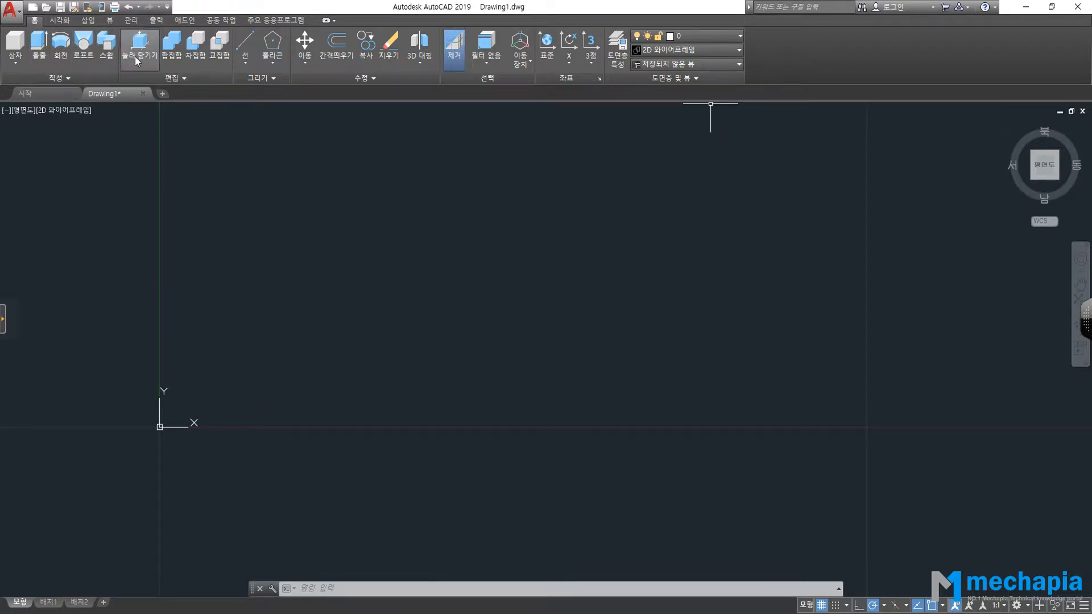
{"action": "left_click", "coordinate": [1020, 606]}
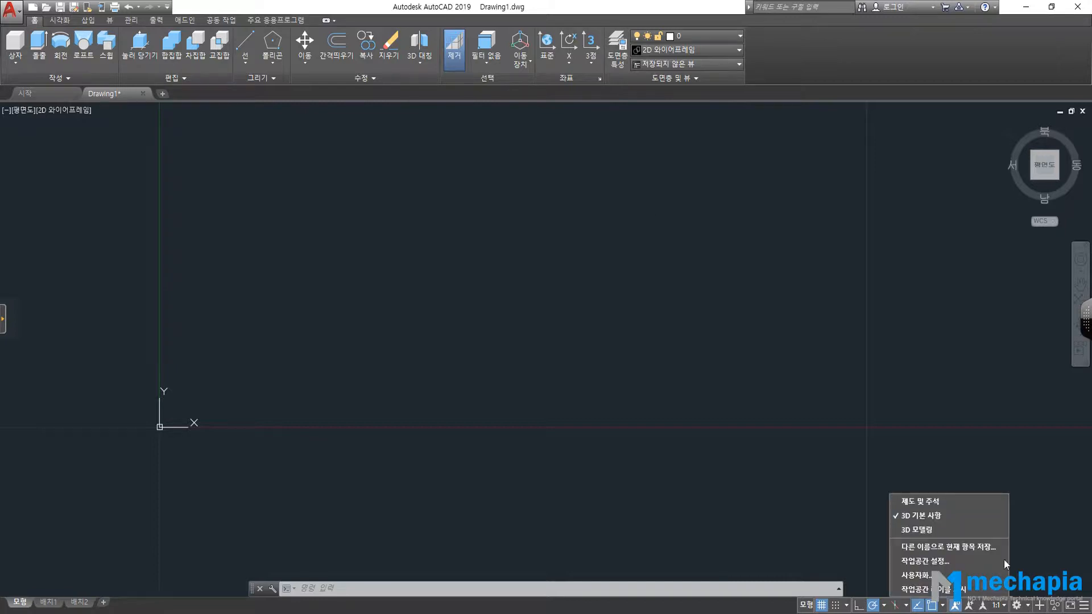
{"action": "left_click", "coordinate": [944, 529]}
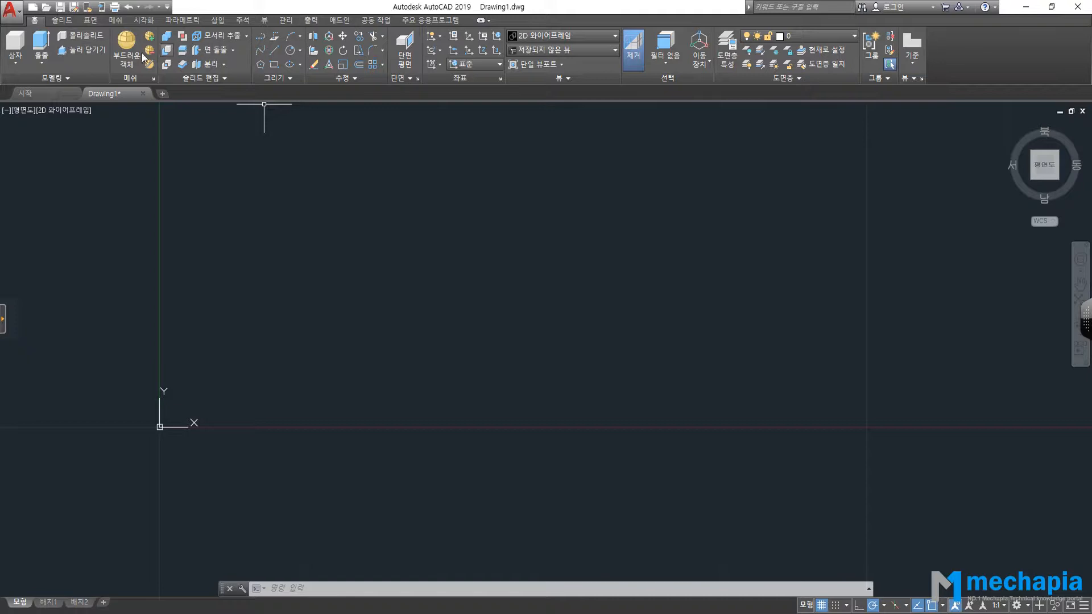
{"action": "left_click", "coordinate": [1017, 605]}
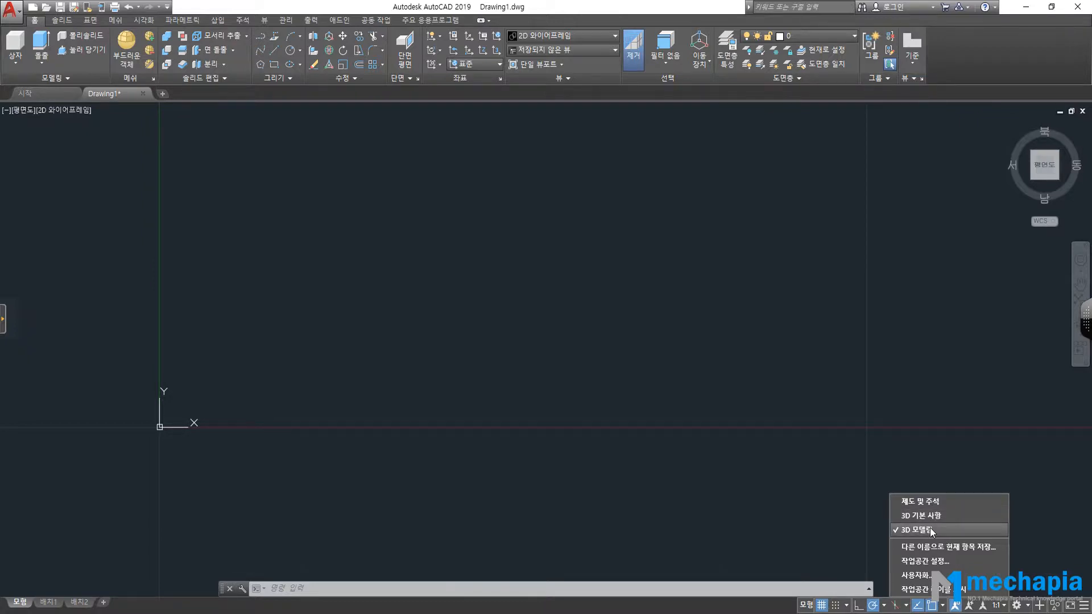
{"action": "left_click", "coordinate": [601, 121]}
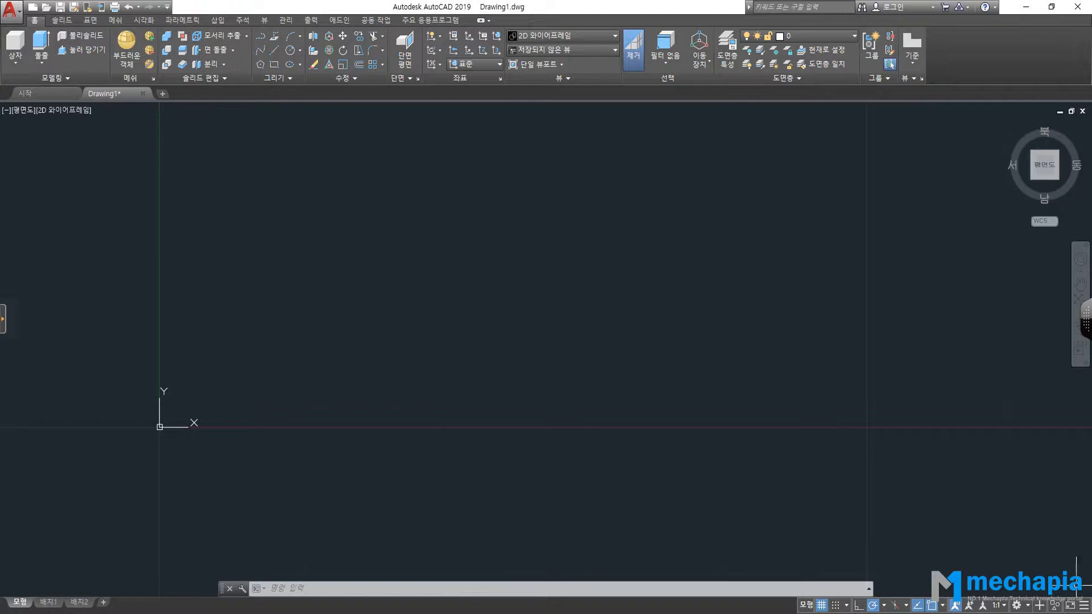
{"action": "left_click", "coordinate": [1027, 606]}
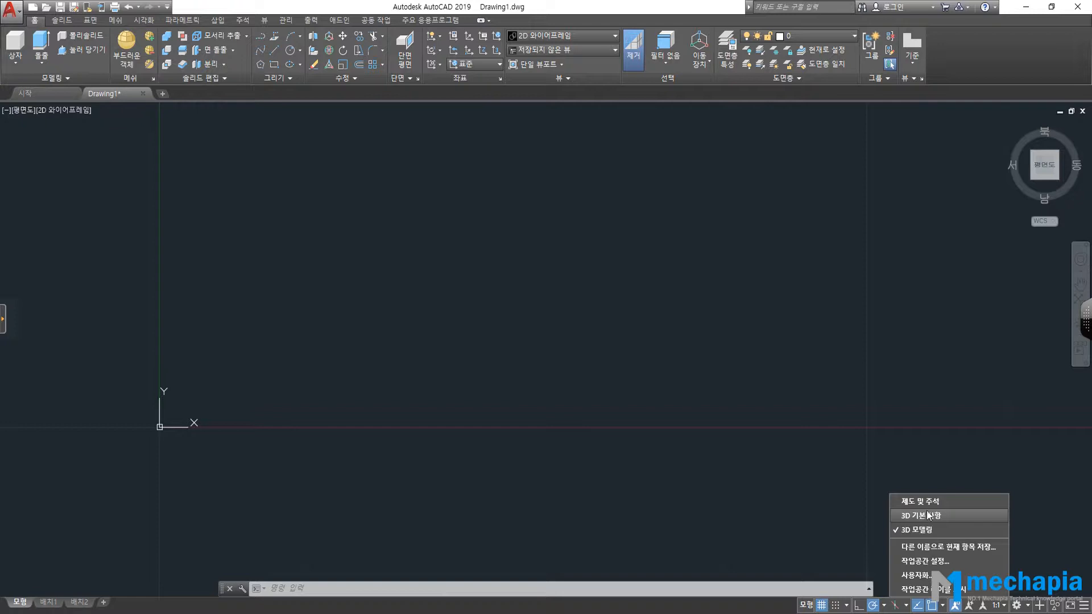
{"action": "left_click", "coordinate": [771, 451]}
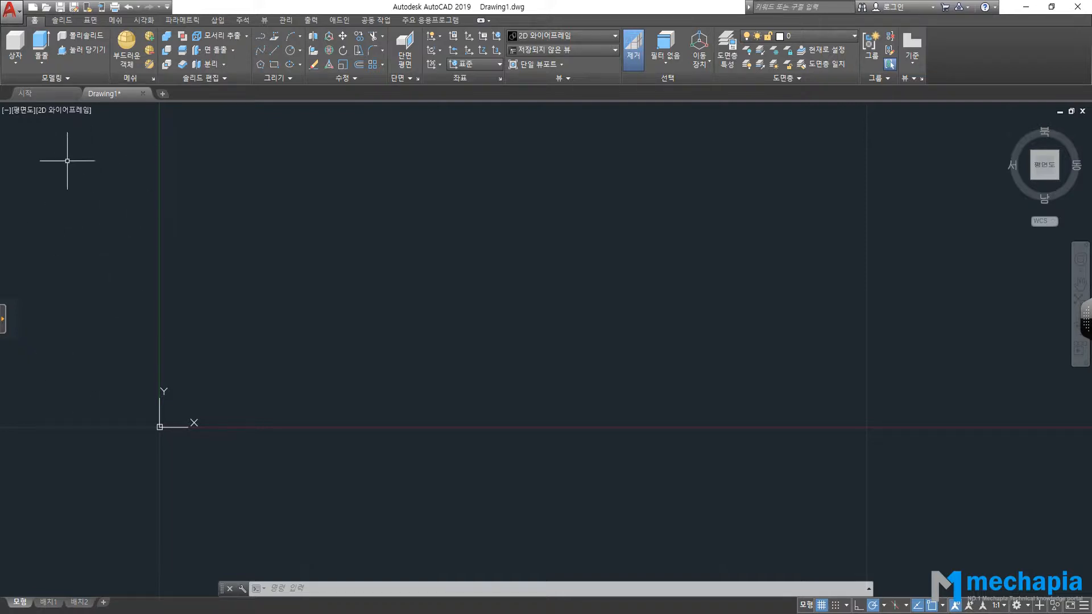
Change the workspace to 제도 및 주석 (Drafting & Annotation).
{"action": "left_click", "coordinate": [1022, 607]}
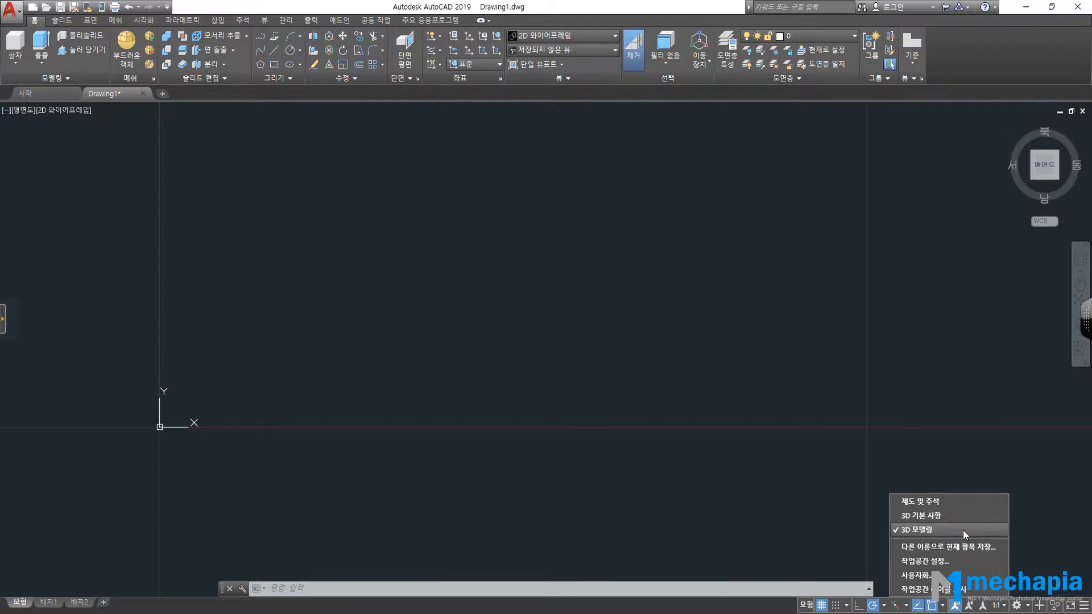
{"action": "left_click", "coordinate": [947, 503]}
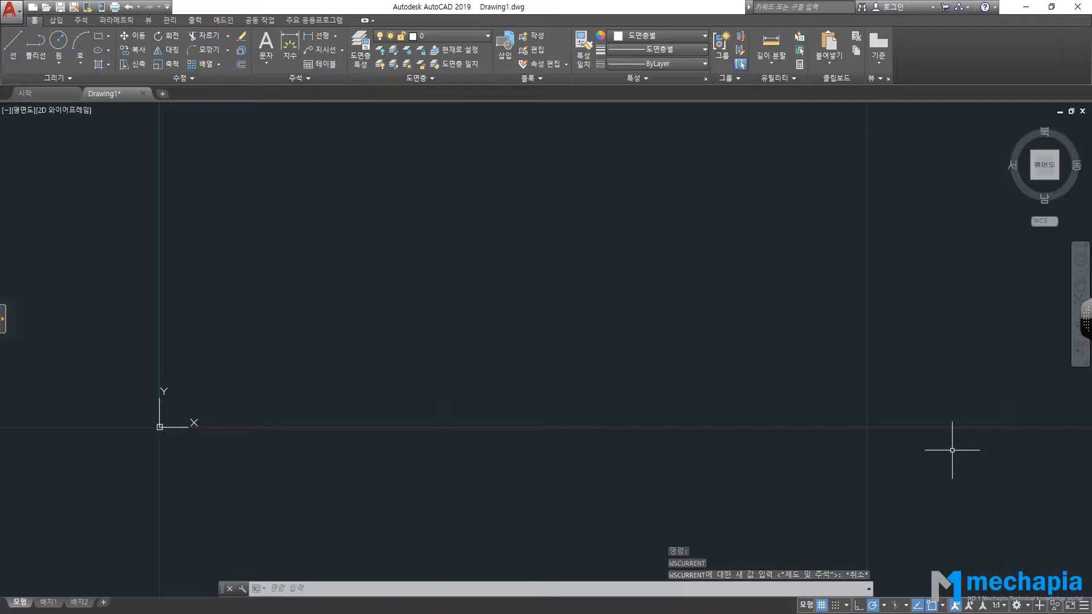
{"action": "left_click", "coordinate": [1027, 606]}
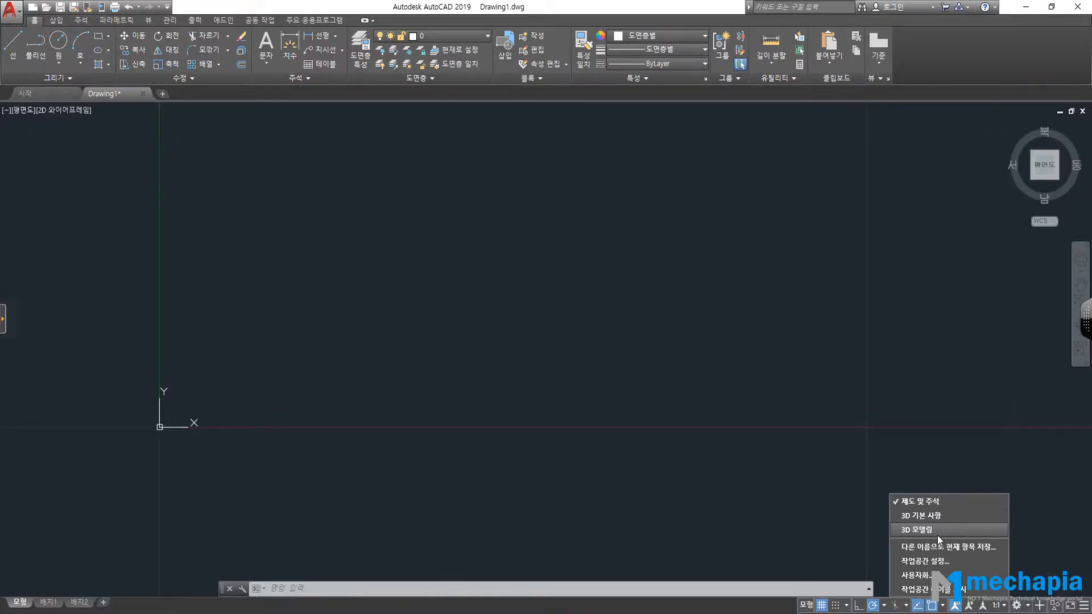
{"action": "left_click", "coordinate": [754, 430]}
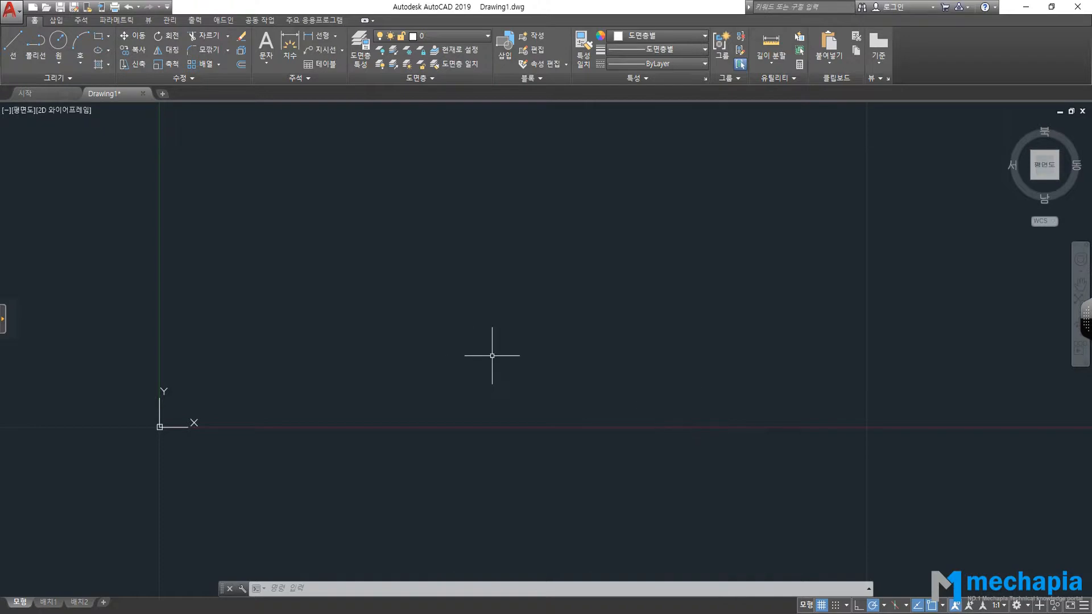
Bring up the F1 help page on switching workspaces, then close it.
{"action": "key", "text": "F1"}
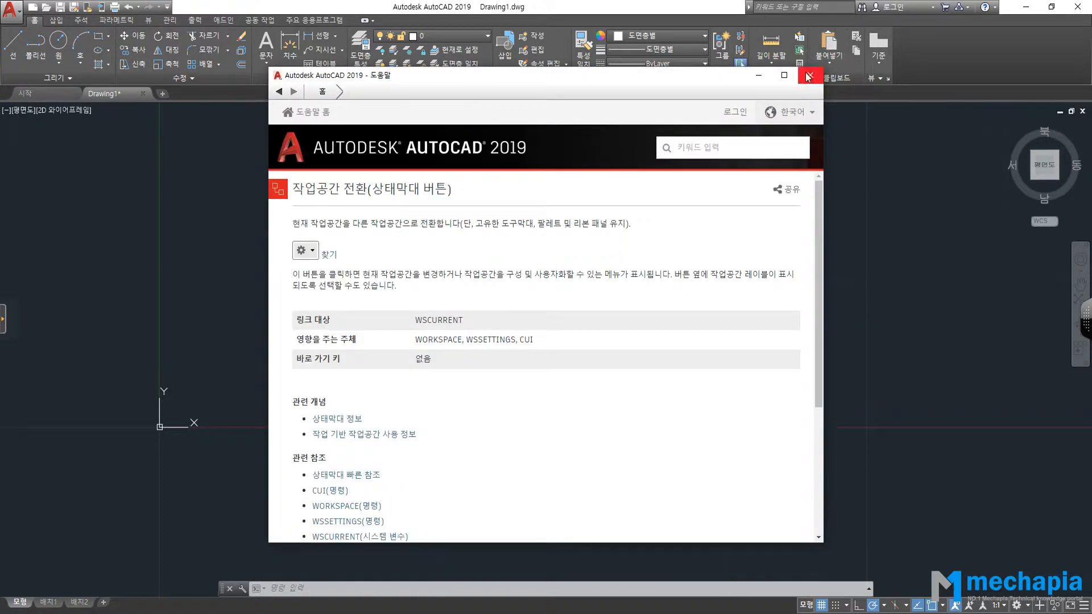
{"action": "left_click", "coordinate": [819, 66]}
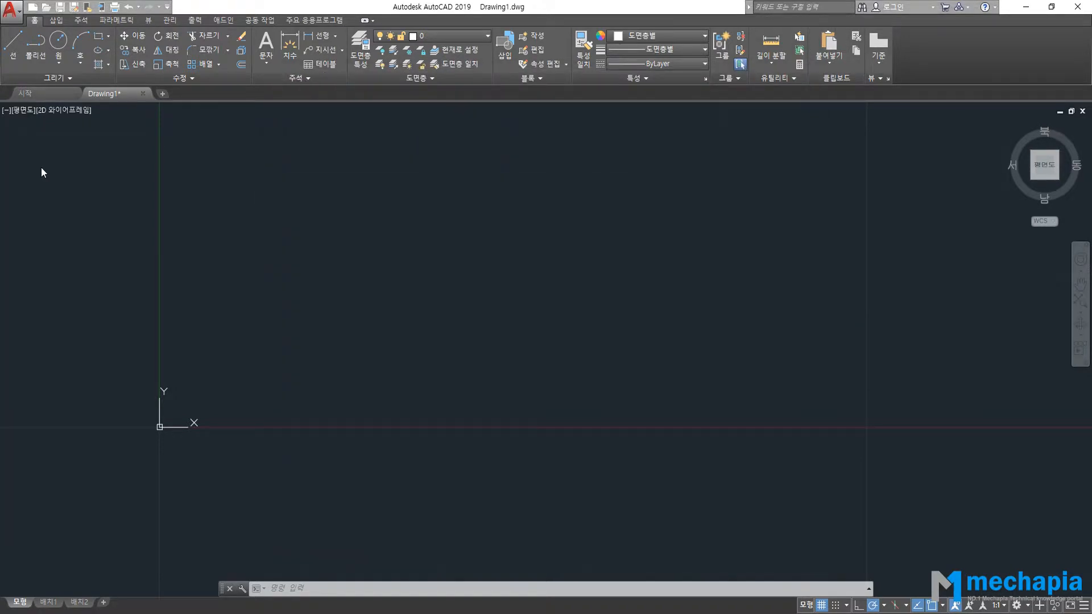
{"action": "left_click", "coordinate": [18, 175]}
{"action": "left_click", "coordinate": [42, 320]}
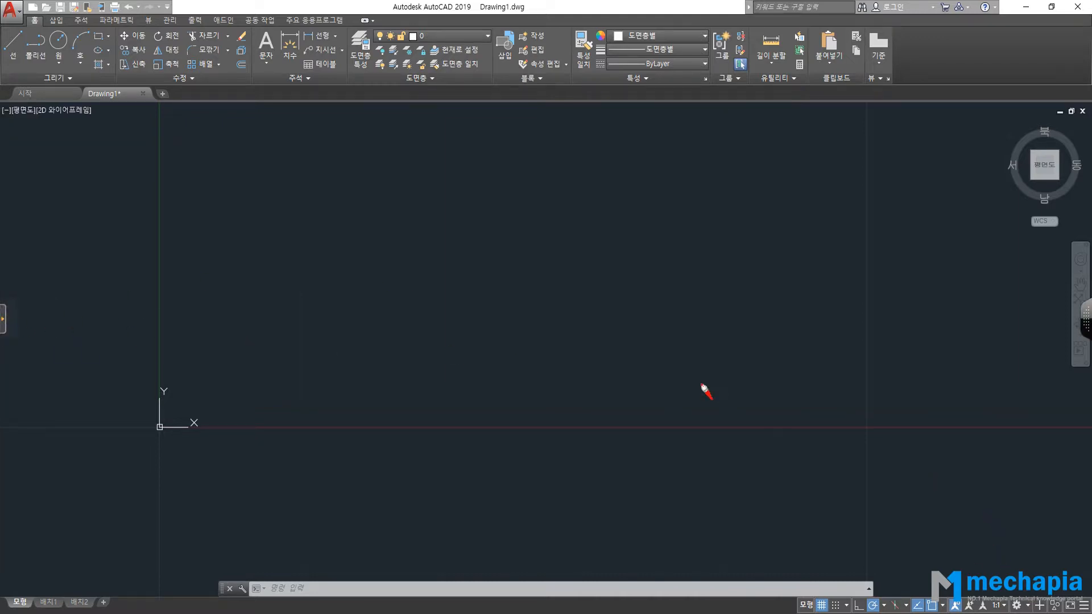
{"action": "mouse_move", "coordinate": [568, 201]}
{"action": "left_mouse_down"}
{"action": "mouse_move", "coordinate": [619, 244]}
{"action": "mouse_move", "coordinate": [668, 202]}
{"action": "mouse_move", "coordinate": [729, 229]}
{"action": "mouse_move", "coordinate": [625, 332]}
{"action": "mouse_move", "coordinate": [788, 246]}
{"action": "left_mouse_up"}
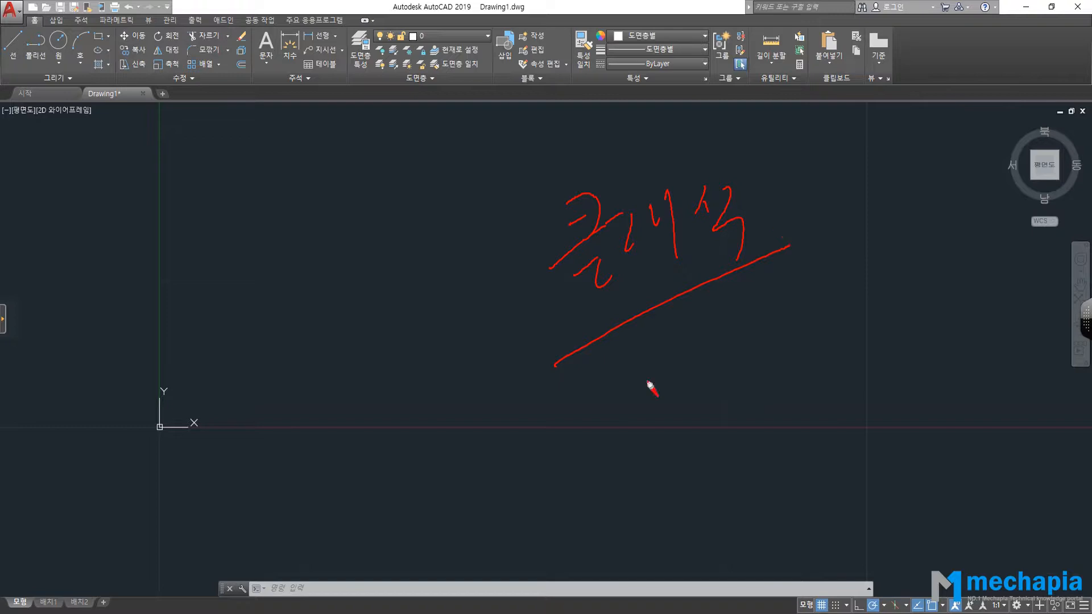
{"action": "left_click_drag", "start_coordinate": [647, 414], "coordinate": [702, 410]}
{"action": "left_click_drag", "start_coordinate": [704, 369], "coordinate": [695, 371]}
{"action": "mouse_move", "coordinate": [729, 314]}
{"action": "left_mouse_down"}
{"action": "mouse_move", "coordinate": [739, 393]}
{"action": "mouse_move", "coordinate": [763, 353]}
{"action": "mouse_move", "coordinate": [785, 367]}
{"action": "mouse_move", "coordinate": [802, 284]}
{"action": "left_mouse_up"}
{"action": "left_click_drag", "start_coordinate": [825, 383], "coordinate": [646, 499]}
{"action": "left_click_drag", "start_coordinate": [745, 447], "coordinate": [759, 432]}
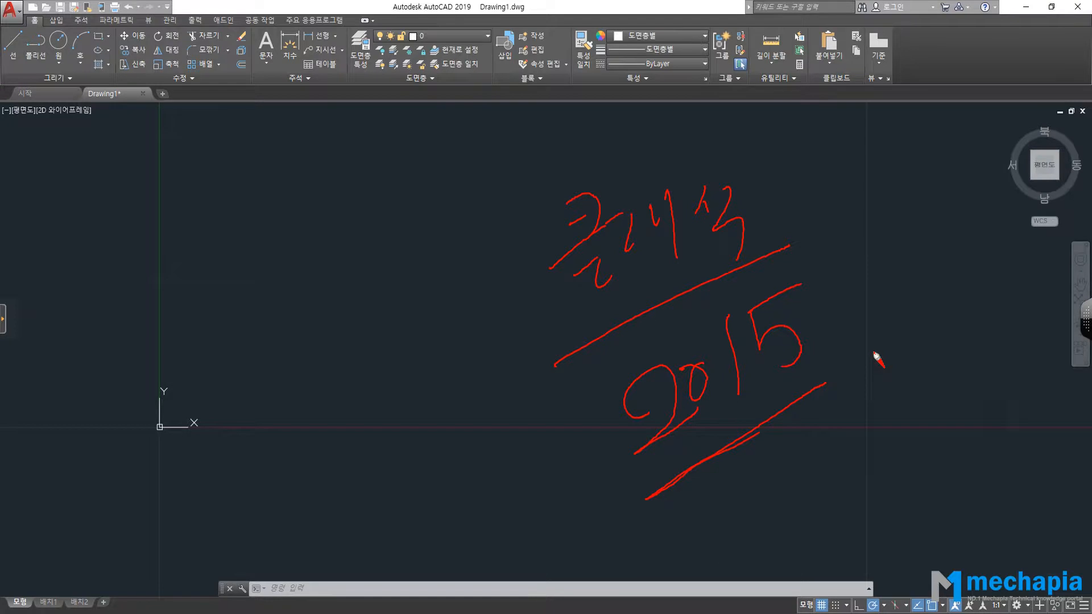
{"action": "mouse_move", "coordinate": [649, 326]}
{"action": "left_mouse_down"}
{"action": "mouse_move", "coordinate": [546, 183]}
{"action": "mouse_move", "coordinate": [718, 317]}
{"action": "left_mouse_up"}
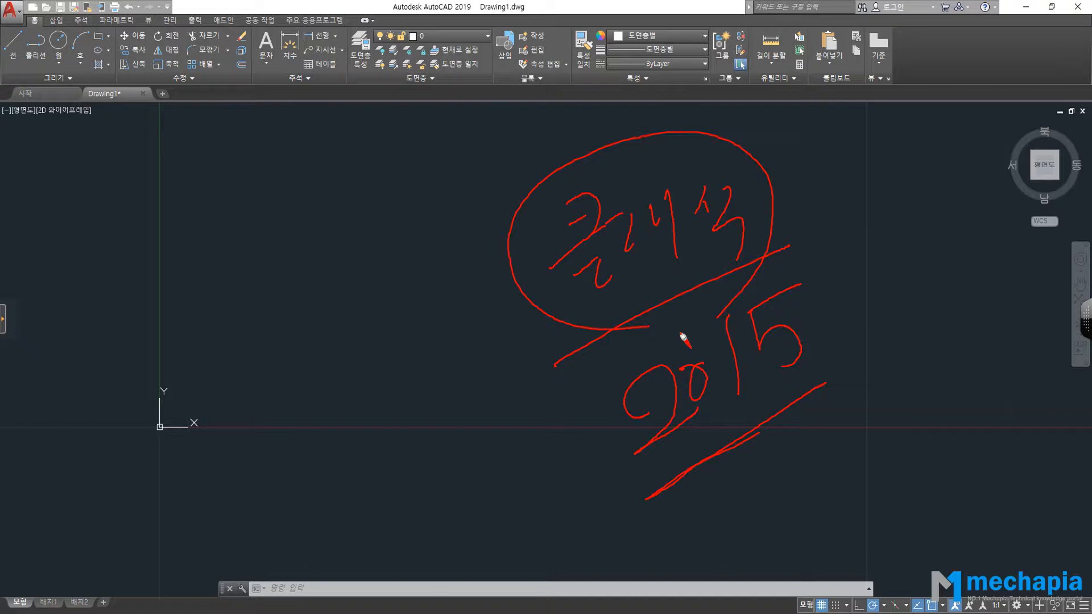
{"action": "mouse_move", "coordinate": [184, 292]}
{"action": "left_mouse_down"}
{"action": "mouse_move", "coordinate": [263, 265]}
{"action": "mouse_move", "coordinate": [297, 230]}
{"action": "mouse_move", "coordinate": [317, 285]}
{"action": "mouse_move", "coordinate": [355, 239]}
{"action": "left_mouse_up"}
{"action": "mouse_move", "coordinate": [376, 157]}
{"action": "left_mouse_down"}
{"action": "mouse_move", "coordinate": [419, 199]}
{"action": "mouse_move", "coordinate": [478, 225]}
{"action": "left_mouse_up"}
{"action": "mouse_move", "coordinate": [465, 82]}
{"action": "left_mouse_down"}
{"action": "mouse_move", "coordinate": [477, 118]}
{"action": "mouse_move", "coordinate": [464, 158]}
{"action": "left_mouse_up"}
{"action": "left_click_drag", "start_coordinate": [506, 116], "coordinate": [534, 174]}
{"action": "mouse_move", "coordinate": [526, 109]}
{"action": "left_mouse_down"}
{"action": "mouse_move", "coordinate": [548, 103]}
{"action": "mouse_move", "coordinate": [580, 123]}
{"action": "left_mouse_up"}
{"action": "left_click", "coordinate": [610, 108]}
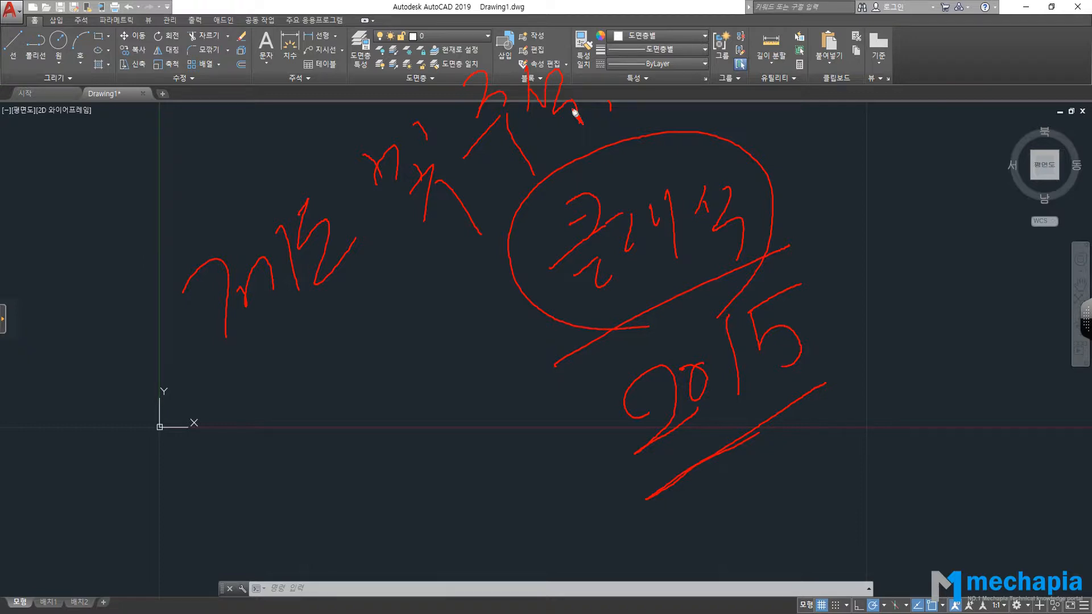
{"action": "left_click_drag", "start_coordinate": [530, 353], "coordinate": [802, 240]}
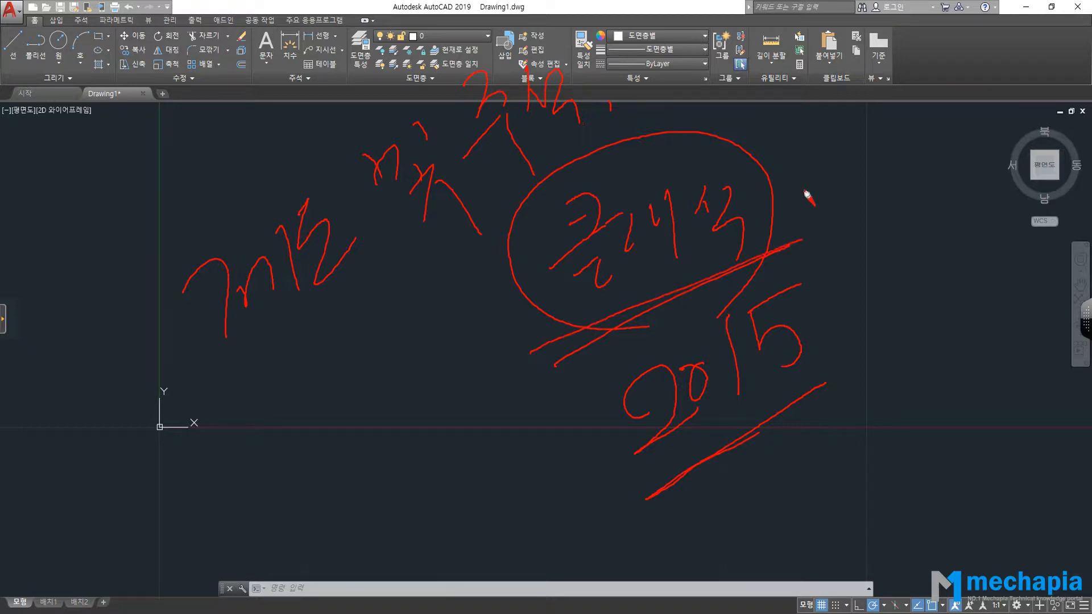
{"action": "mouse_move", "coordinate": [762, 200]}
{"action": "left_mouse_down"}
{"action": "mouse_move", "coordinate": [831, 159]}
{"action": "mouse_move", "coordinate": [846, 194]}
{"action": "left_mouse_up"}
{"action": "mouse_move", "coordinate": [188, 391]}
{"action": "left_mouse_down"}
{"action": "mouse_move", "coordinate": [381, 279]}
{"action": "mouse_move", "coordinate": [463, 61]}
{"action": "mouse_move", "coordinate": [182, 386]}
{"action": "mouse_move", "coordinate": [279, 353]}
{"action": "left_mouse_up"}
{"action": "left_click_drag", "start_coordinate": [352, 297], "coordinate": [367, 341]}
{"action": "mouse_move", "coordinate": [345, 342]}
{"action": "left_mouse_down"}
{"action": "mouse_move", "coordinate": [352, 355]}
{"action": "mouse_move", "coordinate": [384, 303]}
{"action": "left_mouse_up"}
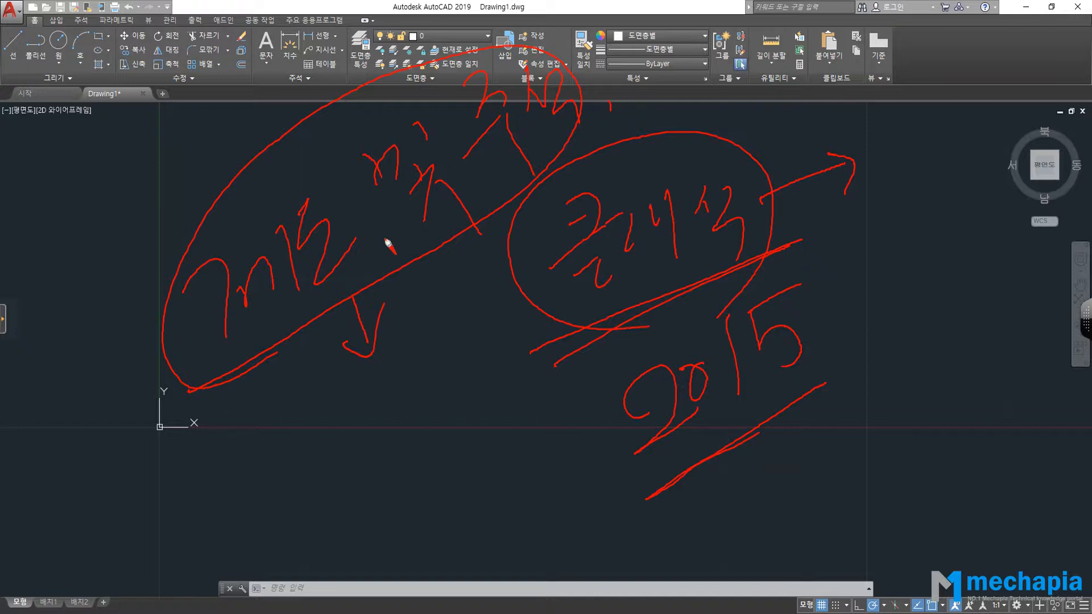
{"action": "left_click_drag", "start_coordinate": [208, 44], "coordinate": [217, 35]}
{"action": "mouse_move", "coordinate": [205, 85]}
{"action": "left_mouse_down"}
{"action": "mouse_move", "coordinate": [186, 34]}
{"action": "mouse_move", "coordinate": [212, 76]}
{"action": "mouse_move", "coordinate": [170, 75]}
{"action": "left_mouse_up"}
{"action": "mouse_move", "coordinate": [18, 69]}
{"action": "left_mouse_down"}
{"action": "mouse_move", "coordinate": [12, 58]}
{"action": "mouse_move", "coordinate": [33, 40]}
{"action": "left_mouse_up"}
{"action": "mouse_move", "coordinate": [196, 395]}
{"action": "left_mouse_down"}
{"action": "mouse_move", "coordinate": [242, 379]}
{"action": "mouse_move", "coordinate": [544, 107]}
{"action": "mouse_move", "coordinate": [358, 70]}
{"action": "left_mouse_up"}
{"action": "left_click_drag", "start_coordinate": [309, 96], "coordinate": [173, 222]}
{"action": "left_click_drag", "start_coordinate": [158, 423], "coordinate": [240, 414]}
{"action": "left_click_drag", "start_coordinate": [352, 302], "coordinate": [378, 359]}
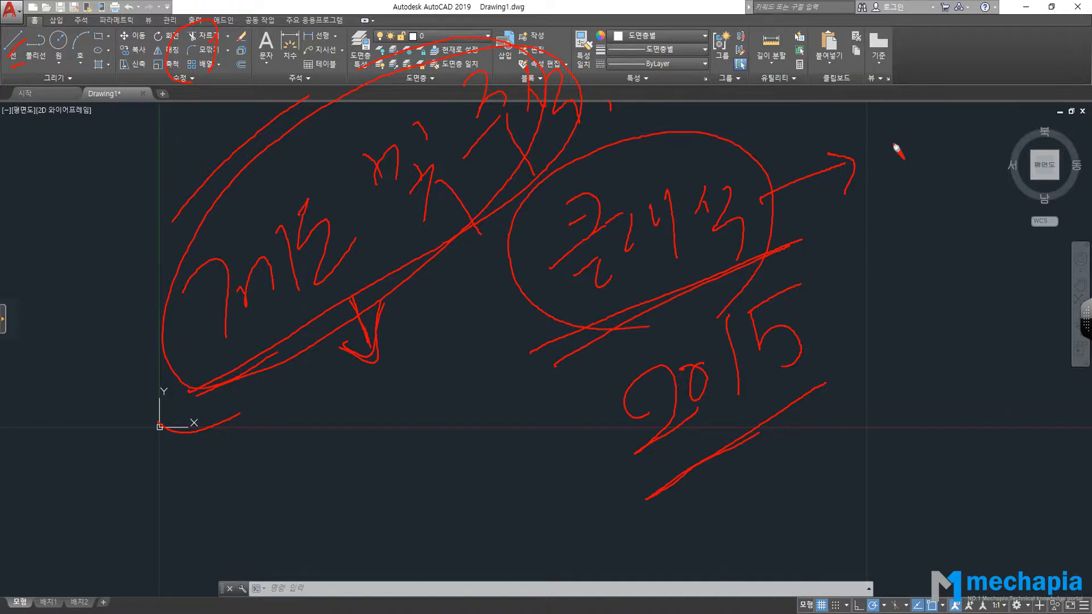
{"action": "mouse_move", "coordinate": [887, 167]}
{"action": "left_mouse_down"}
{"action": "mouse_move", "coordinate": [910, 138]}
{"action": "mouse_move", "coordinate": [892, 203]}
{"action": "mouse_move", "coordinate": [917, 186]}
{"action": "mouse_move", "coordinate": [917, 200]}
{"action": "left_mouse_up"}
{"action": "mouse_move", "coordinate": [892, 203]}
{"action": "left_mouse_down"}
{"action": "mouse_move", "coordinate": [918, 199]}
{"action": "mouse_move", "coordinate": [895, 250]}
{"action": "mouse_move", "coordinate": [923, 246]}
{"action": "mouse_move", "coordinate": [897, 299]}
{"action": "left_mouse_up"}
{"action": "left_click_drag", "start_coordinate": [897, 279], "coordinate": [919, 269]}
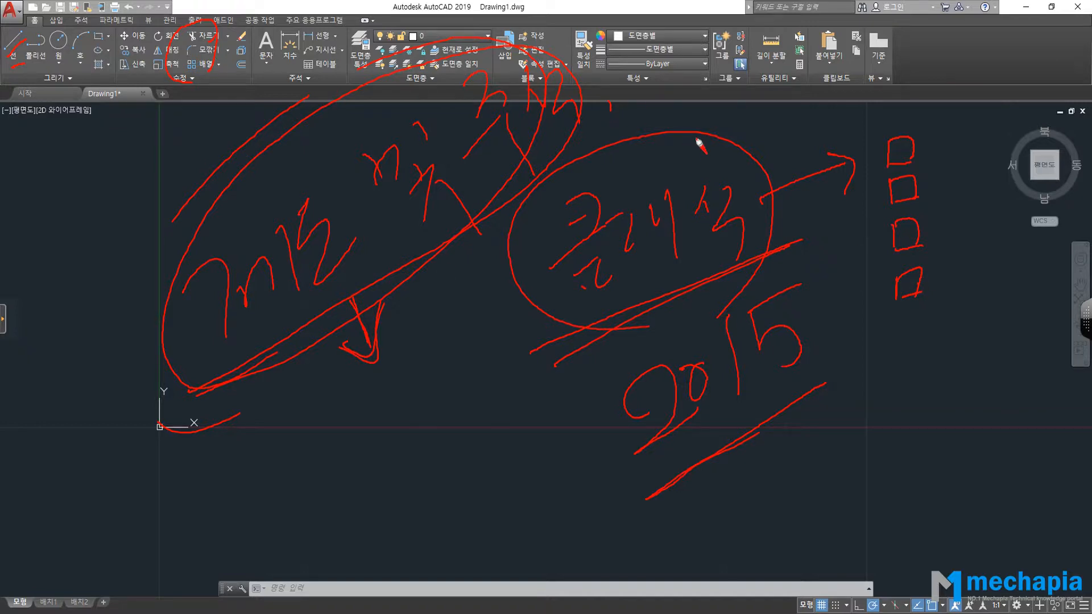
{"action": "mouse_move", "coordinate": [674, 322]}
{"action": "left_mouse_down"}
{"action": "mouse_move", "coordinate": [507, 232]}
{"action": "mouse_move", "coordinate": [770, 203]}
{"action": "mouse_move", "coordinate": [740, 298]}
{"action": "left_mouse_up"}
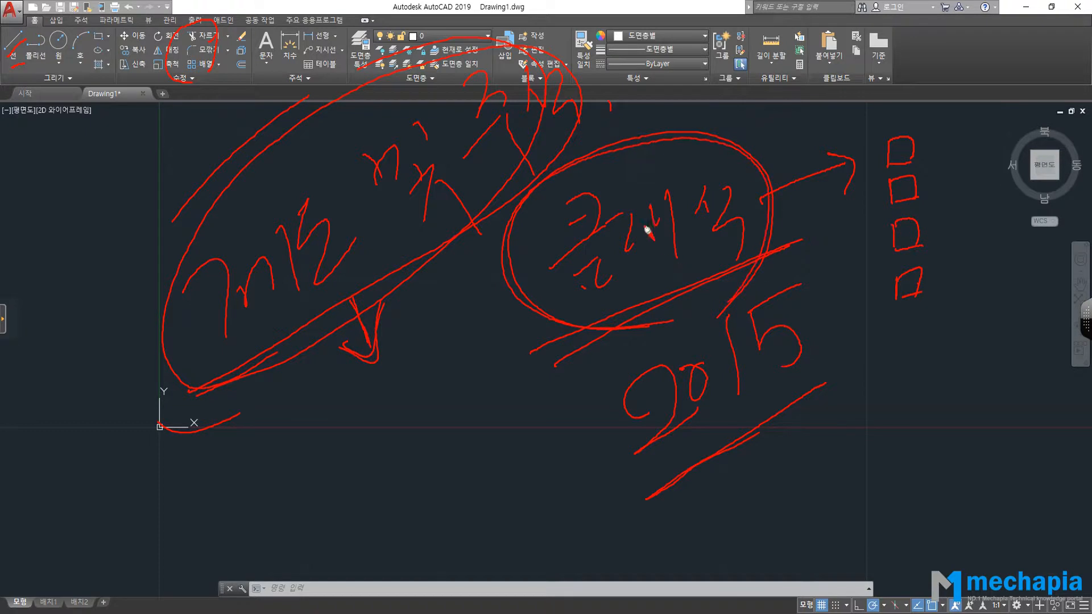
{"action": "mouse_move", "coordinate": [640, 216]}
{"action": "left_mouse_down"}
{"action": "mouse_move", "coordinate": [671, 215]}
{"action": "mouse_move", "coordinate": [681, 240]}
{"action": "mouse_move", "coordinate": [695, 204]}
{"action": "mouse_move", "coordinate": [737, 249]}
{"action": "mouse_move", "coordinate": [636, 312]}
{"action": "mouse_move", "coordinate": [548, 183]}
{"action": "mouse_move", "coordinate": [763, 181]}
{"action": "mouse_move", "coordinate": [695, 311]}
{"action": "left_mouse_up"}
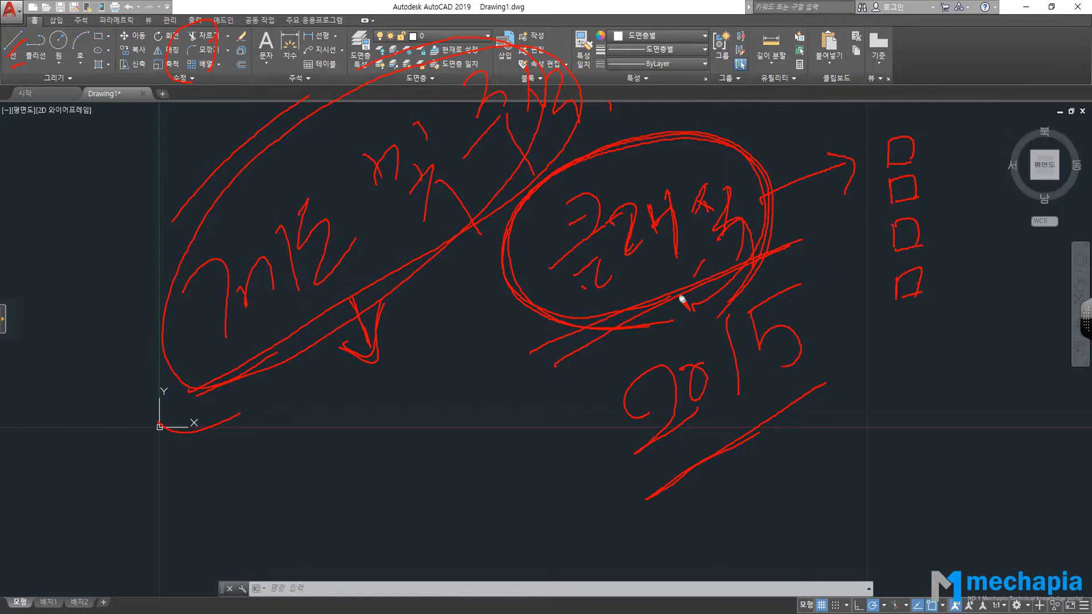
{"action": "left_click_drag", "start_coordinate": [745, 105], "coordinate": [570, 391]}
{"action": "left_click_drag", "start_coordinate": [582, 130], "coordinate": [731, 325]}
{"action": "left_click_drag", "start_coordinate": [768, 225], "coordinate": [857, 172]}
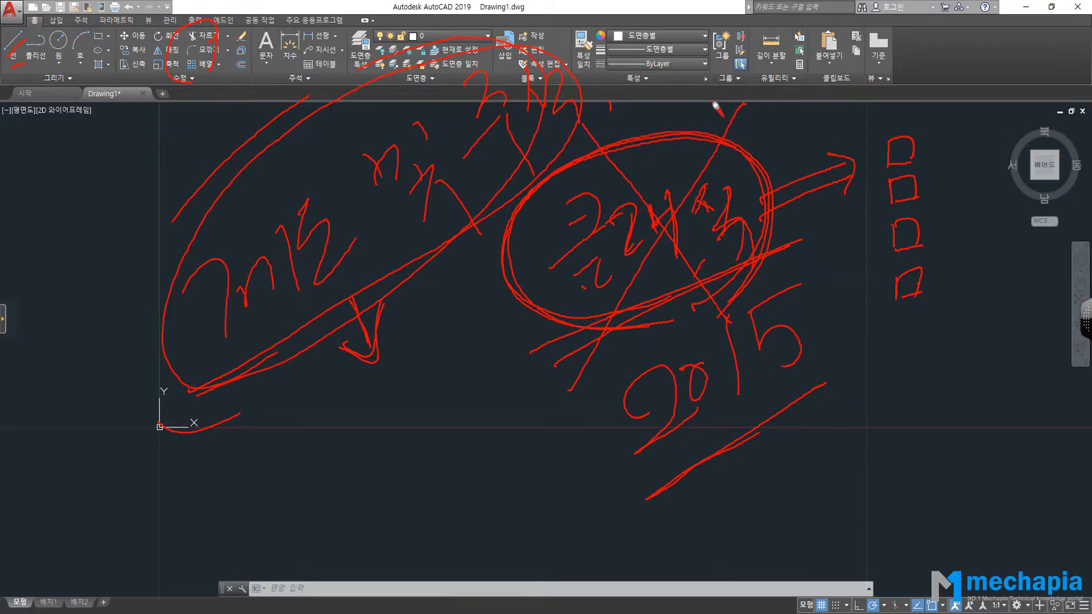
{"action": "left_click_drag", "start_coordinate": [740, 123], "coordinate": [603, 350]}
{"action": "left_click_drag", "start_coordinate": [602, 154], "coordinate": [726, 334]}
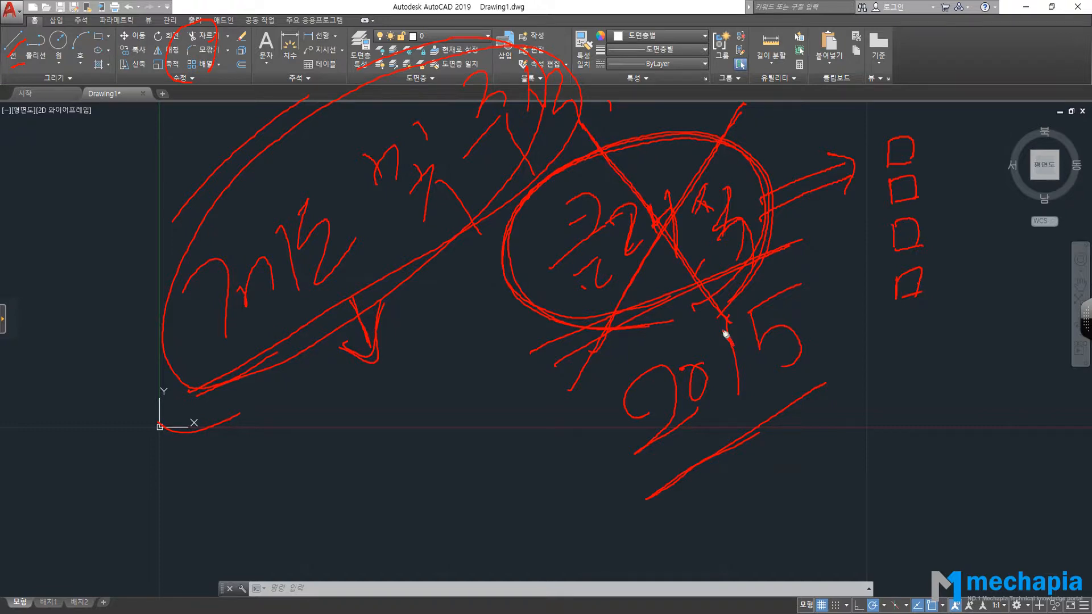
{"action": "mouse_move", "coordinate": [222, 405]}
{"action": "left_mouse_down"}
{"action": "mouse_move", "coordinate": [544, 68]}
{"action": "mouse_move", "coordinate": [191, 406]}
{"action": "mouse_move", "coordinate": [273, 369]}
{"action": "left_mouse_up"}
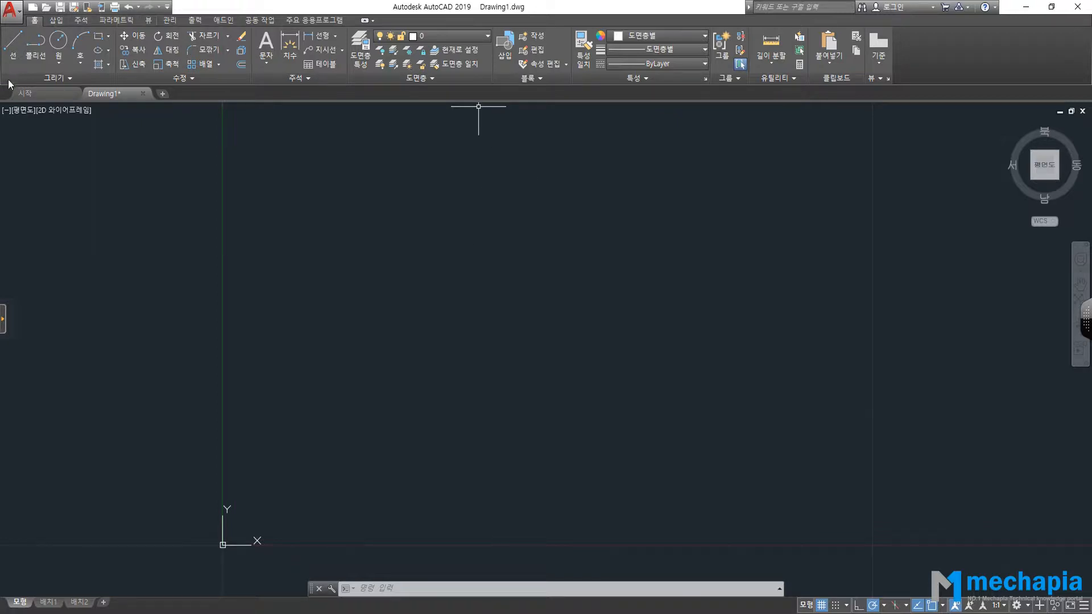
{"action": "left_click", "coordinate": [13, 52]}
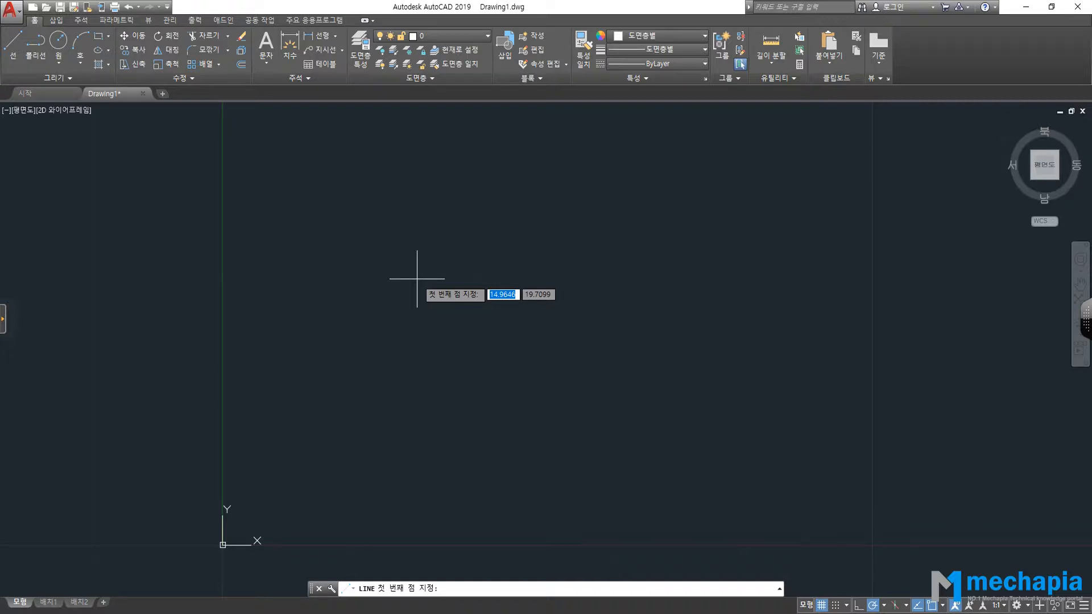
{"action": "key", "text": "Escape"}
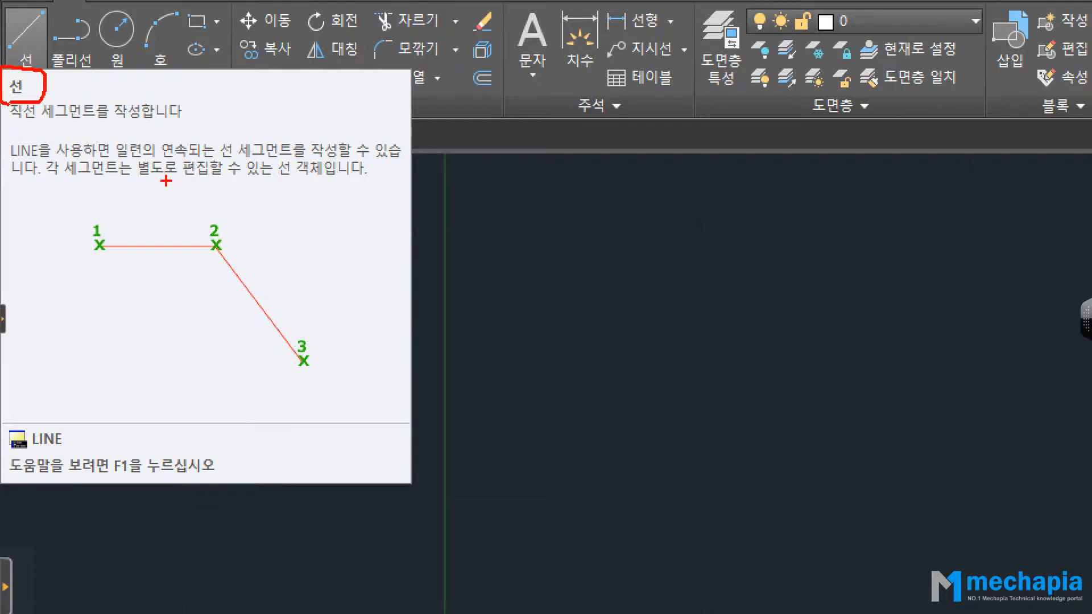
{"action": "left_click_drag", "start_coordinate": [15, 135], "coordinate": [204, 149]}
{"action": "mouse_move", "coordinate": [53, 455]}
{"action": "left_mouse_down"}
{"action": "mouse_move", "coordinate": [7, 431]}
{"action": "mouse_move", "coordinate": [80, 444]}
{"action": "mouse_move", "coordinate": [62, 452]}
{"action": "left_mouse_up"}
{"action": "mouse_move", "coordinate": [73, 409]}
{"action": "left_mouse_down"}
{"action": "mouse_move", "coordinate": [100, 381]}
{"action": "mouse_move", "coordinate": [80, 402]}
{"action": "mouse_move", "coordinate": [108, 401]}
{"action": "mouse_move", "coordinate": [75, 391]}
{"action": "left_mouse_up"}
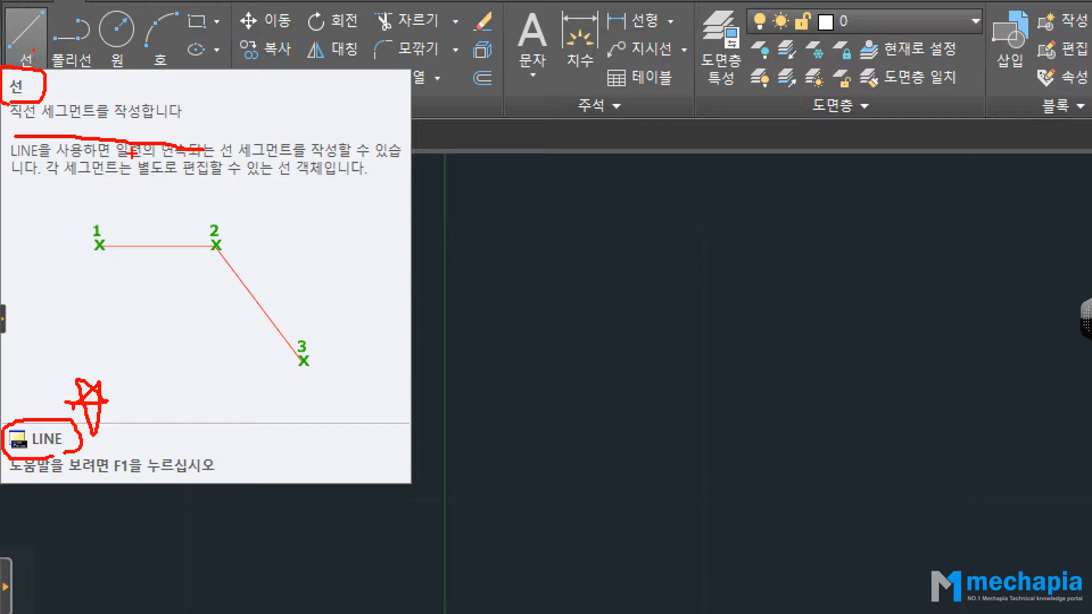
{"action": "mouse_move", "coordinate": [17, 444]}
{"action": "left_mouse_down"}
{"action": "mouse_move", "coordinate": [88, 389]}
{"action": "mouse_move", "coordinate": [82, 447]}
{"action": "left_mouse_up"}
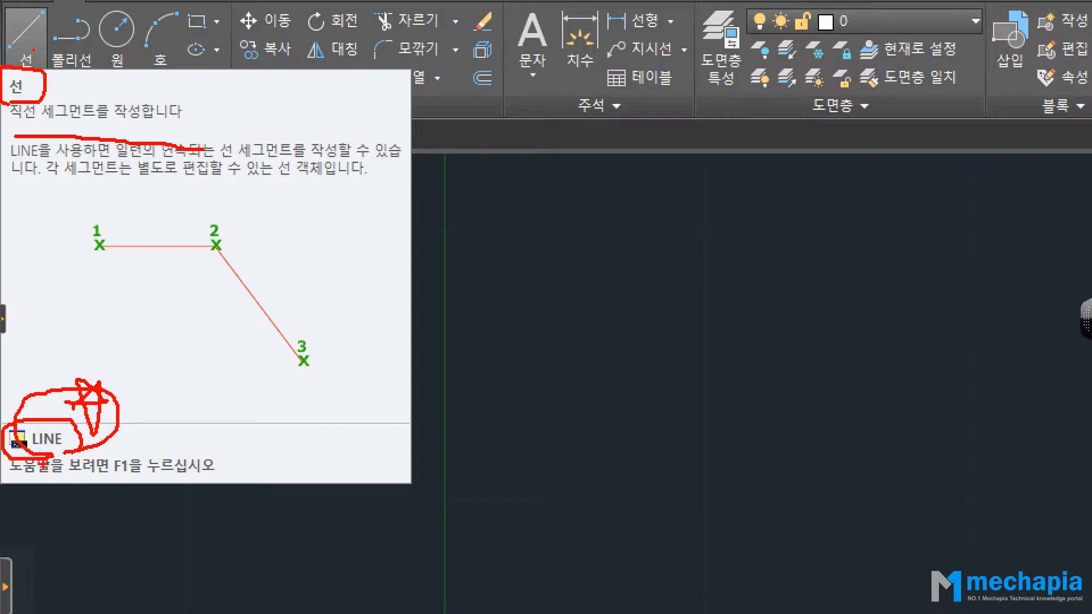
{"action": "mouse_move", "coordinate": [25, 451]}
{"action": "left_mouse_down"}
{"action": "mouse_move", "coordinate": [76, 449]}
{"action": "mouse_move", "coordinate": [40, 449]}
{"action": "mouse_move", "coordinate": [67, 443]}
{"action": "left_mouse_up"}
{"action": "mouse_move", "coordinate": [115, 382]}
{"action": "left_mouse_down"}
{"action": "mouse_move", "coordinate": [103, 387]}
{"action": "mouse_move", "coordinate": [122, 393]}
{"action": "mouse_move", "coordinate": [112, 341]}
{"action": "mouse_move", "coordinate": [101, 383]}
{"action": "left_mouse_up"}
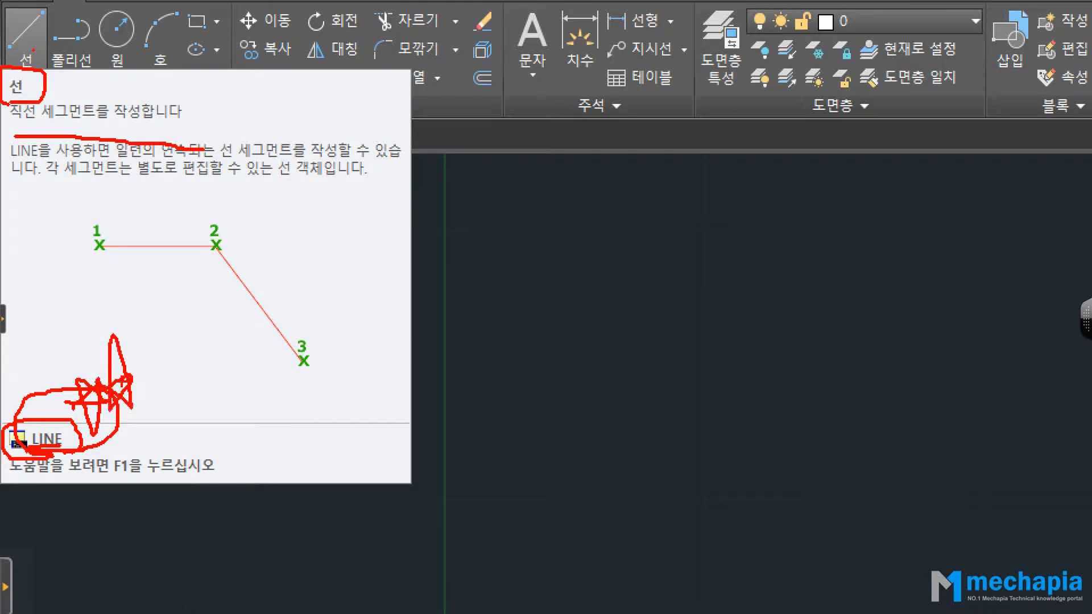
{"action": "key", "text": "Escape"}
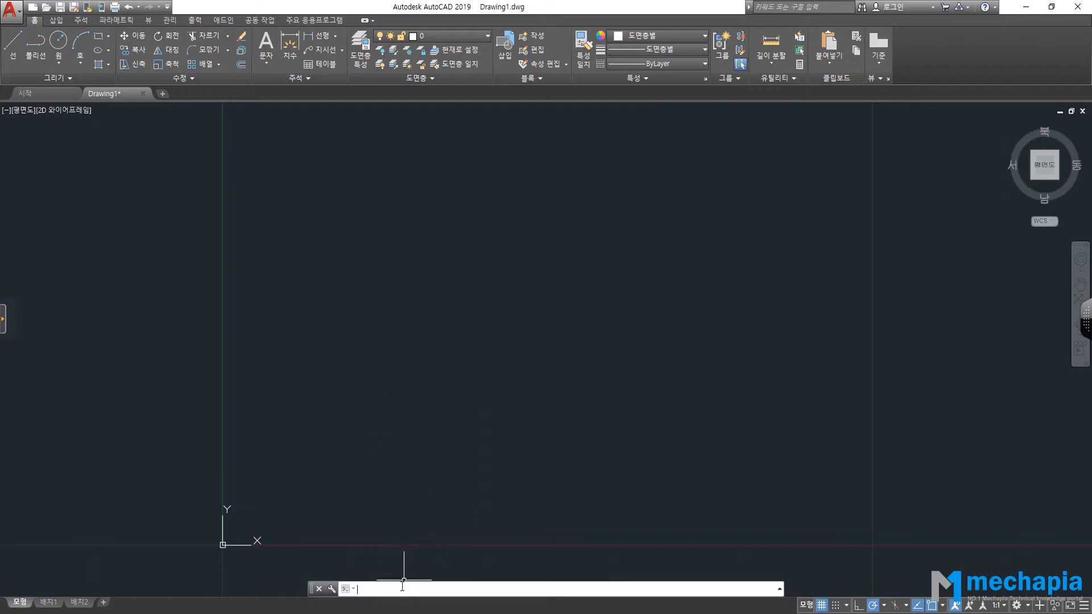
{"action": "left_click", "coordinate": [382, 593]}
{"action": "type", "text": "line"}
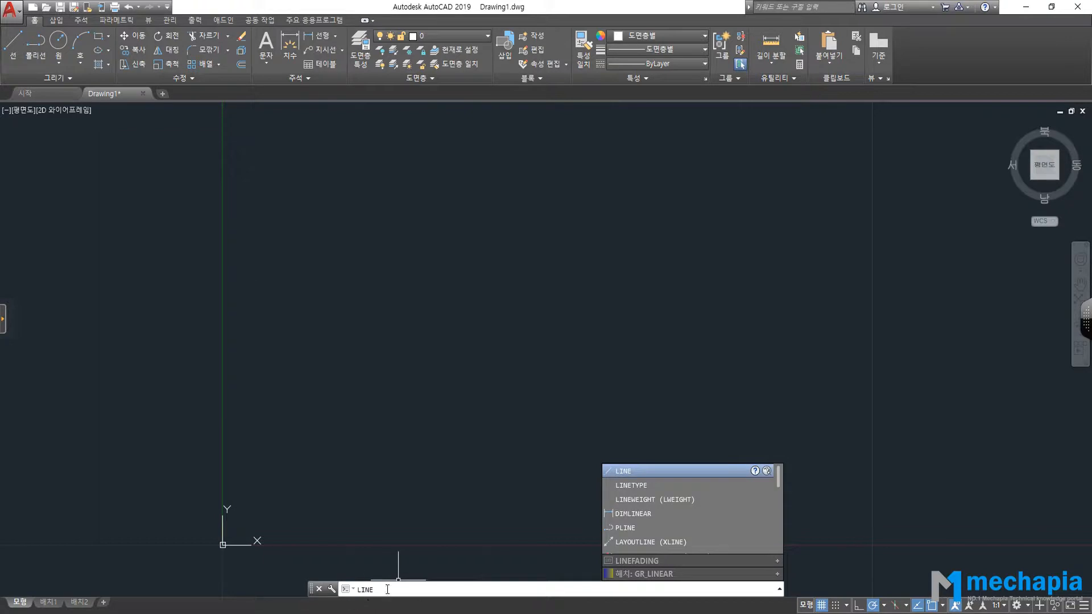
{"action": "left_click", "coordinate": [400, 587]}
{"action": "key", "text": "BackSpace"}
{"action": "key", "text": "BackSpace"}
{"action": "key", "text": "BackSpace"}
{"action": "key", "text": "BackSpace"}
{"action": "key", "text": "Return"}
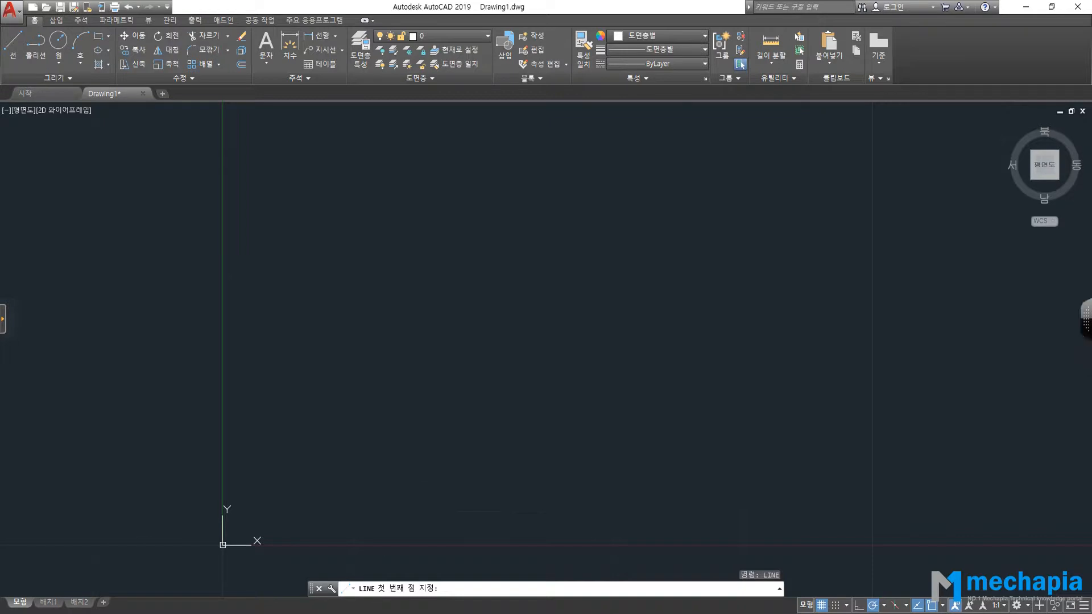
{"action": "key", "text": "Escape"}
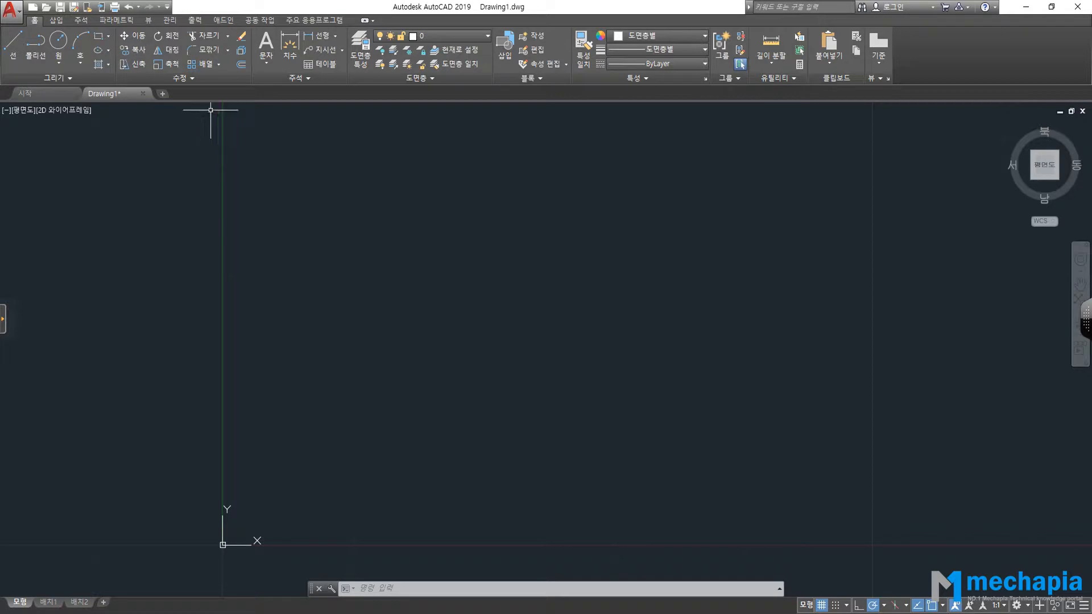
Draw a Center, Radius circle of radius 10.2842 mid-drawing, then return to the Acrobat manual.
{"action": "left_click", "coordinate": [63, 41]}
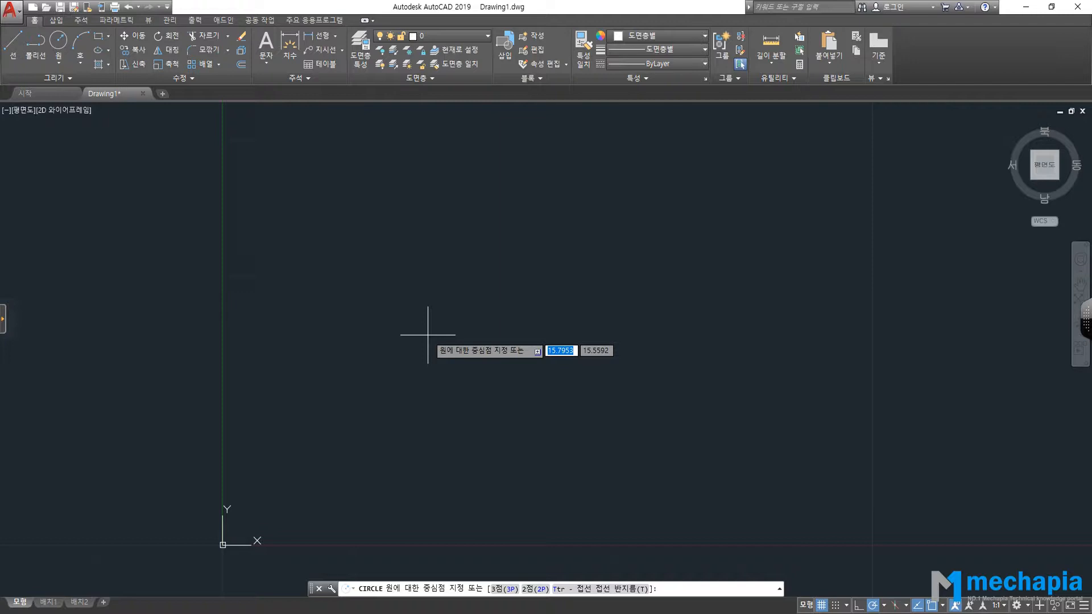
{"action": "left_click", "coordinate": [443, 300]}
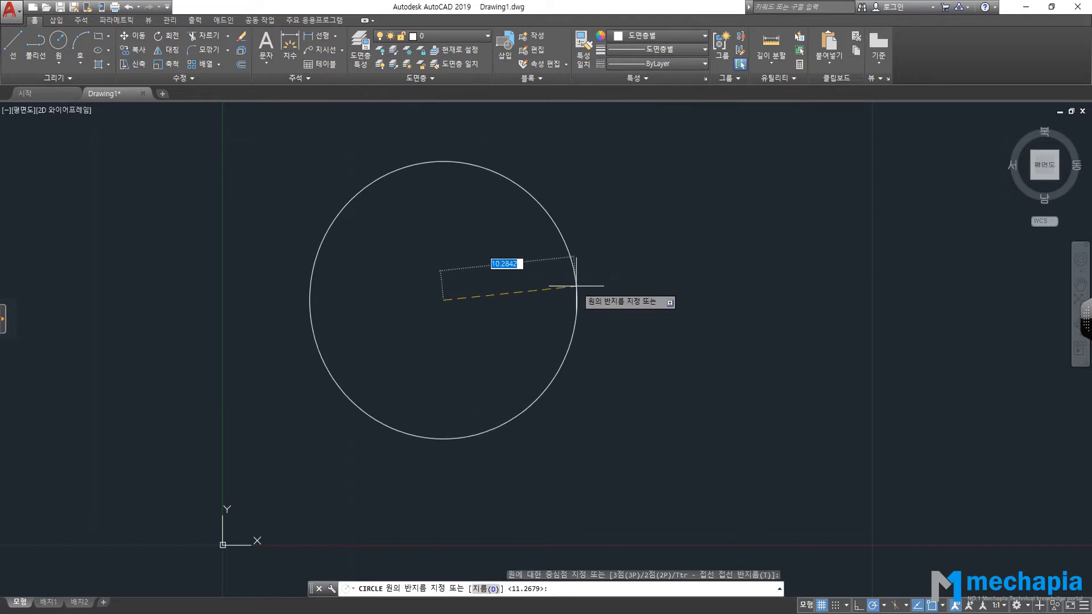
{"action": "left_click", "coordinate": [576, 285]}
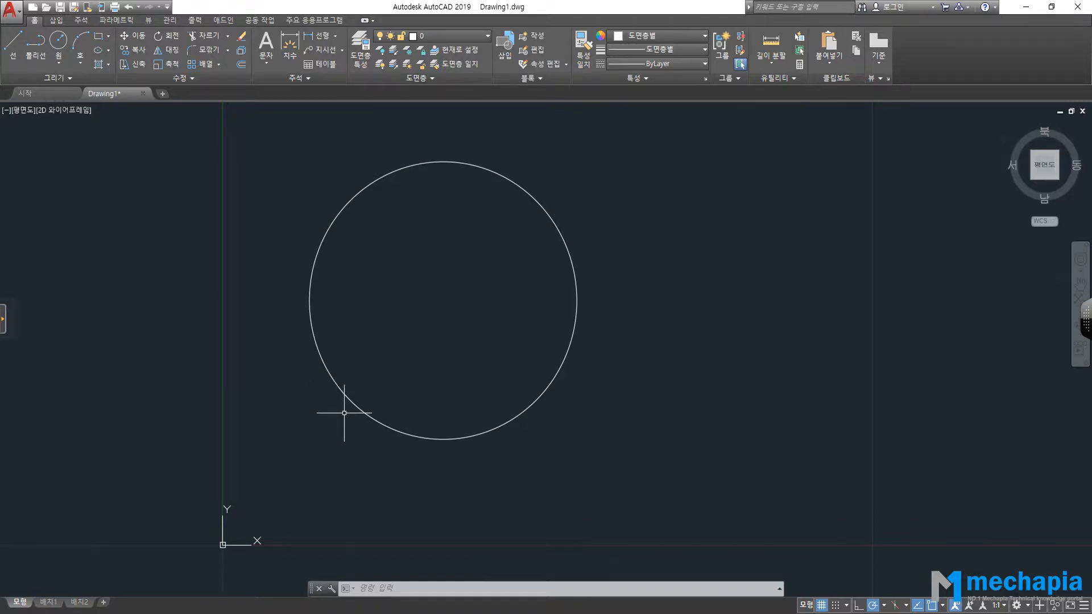
{"action": "left_click", "coordinate": [461, 613]}
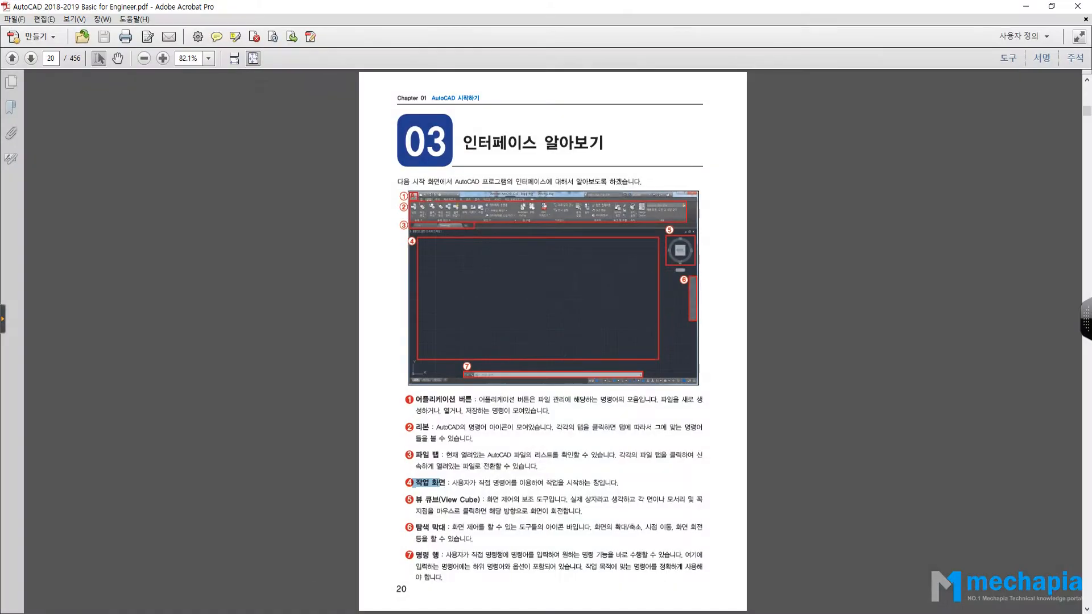
Jump to page 47 of the manual (04 화면 제어하기), then return to the AutoCAD drawing.
{"action": "left_click_drag", "start_coordinate": [57, 58], "coordinate": [30, 52]}
{"action": "type", "text": "47"}
{"action": "key", "text": "Return"}
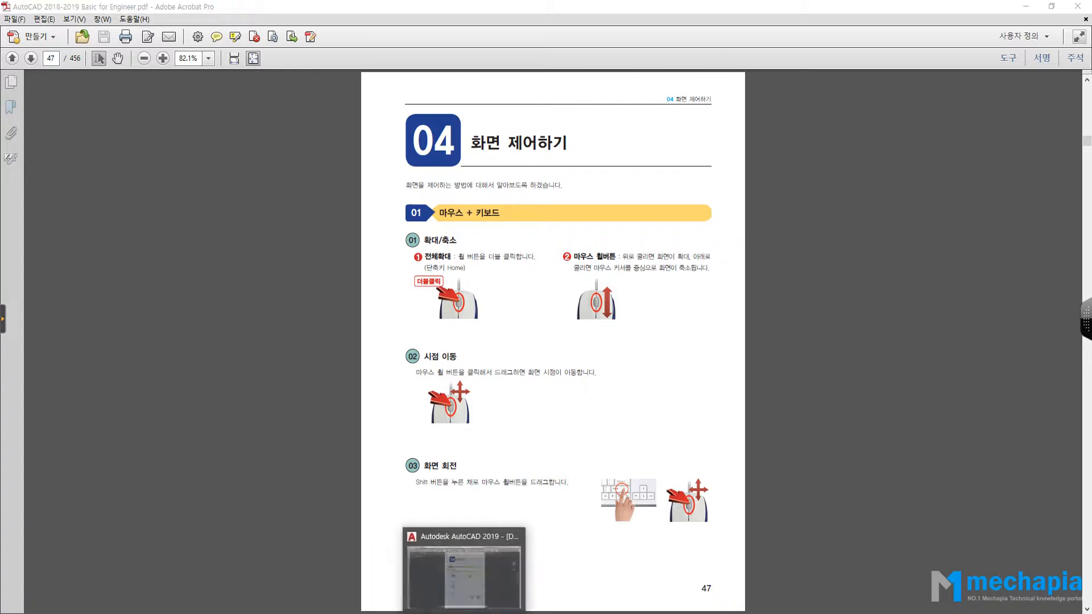
{"action": "left_click", "coordinate": [450, 613]}
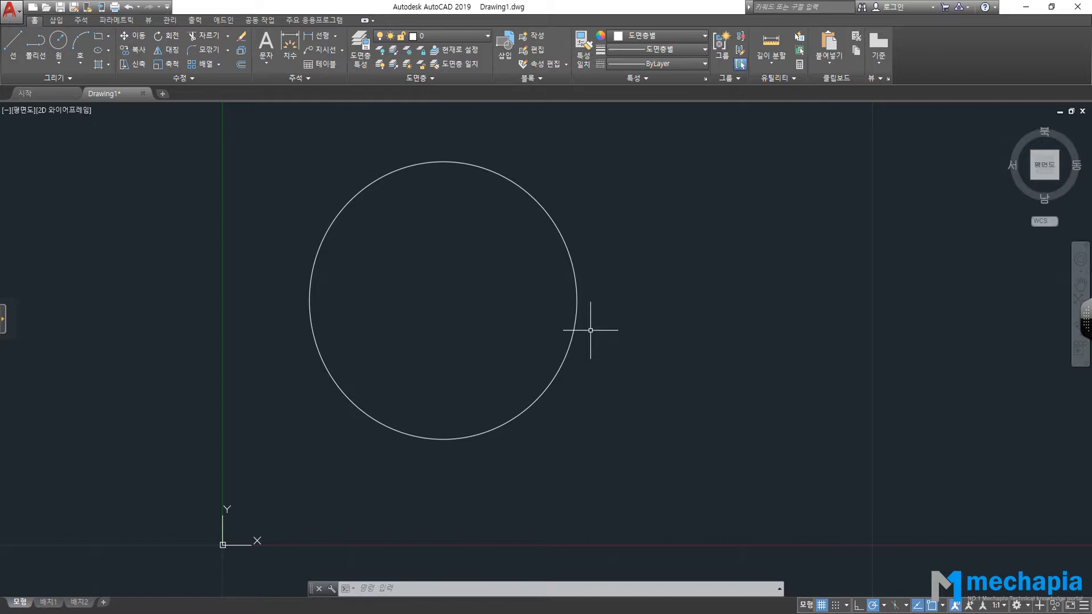
Zoom in and out on the circle with the mouse wheel and recentre it.
{"action": "scroll", "coordinate": [557, 300], "scroll_direction": "up", "scroll_amount": 5}
{"action": "scroll", "coordinate": [601, 310], "scroll_direction": "up", "scroll_amount": 4}
{"action": "scroll", "coordinate": [634, 314], "scroll_direction": "up", "scroll_amount": 4}
{"action": "scroll", "coordinate": [634, 314], "scroll_direction": "down", "scroll_amount": 2}
{"action": "scroll", "coordinate": [595, 305], "scroll_direction": "down", "scroll_amount": 10}
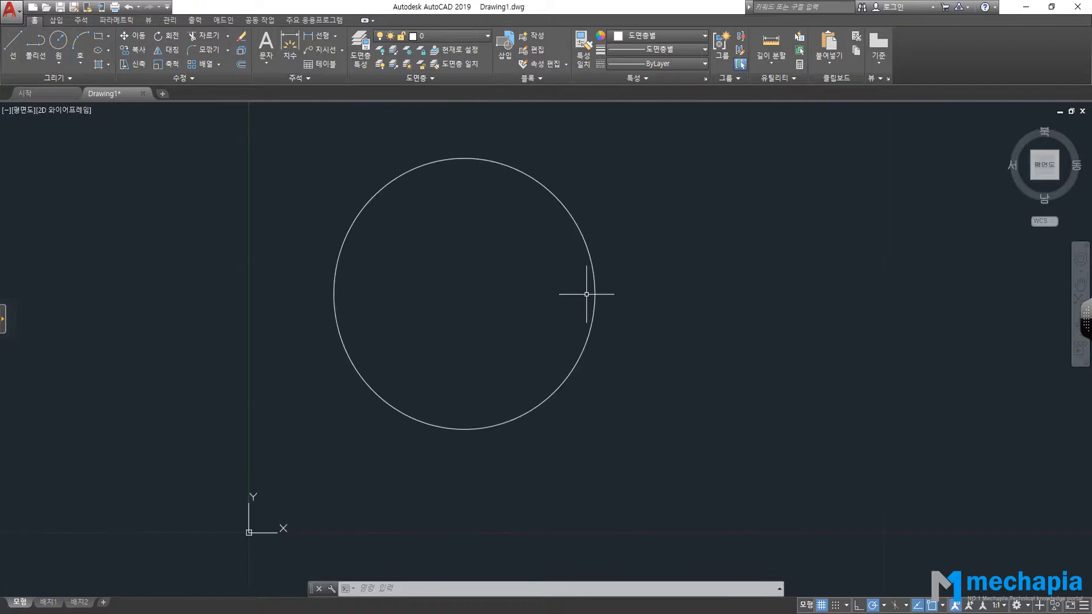
{"action": "scroll", "coordinate": [581, 297], "scroll_direction": "up", "scroll_amount": 10}
{"action": "scroll", "coordinate": [639, 305], "scroll_direction": "up", "scroll_amount": 2}
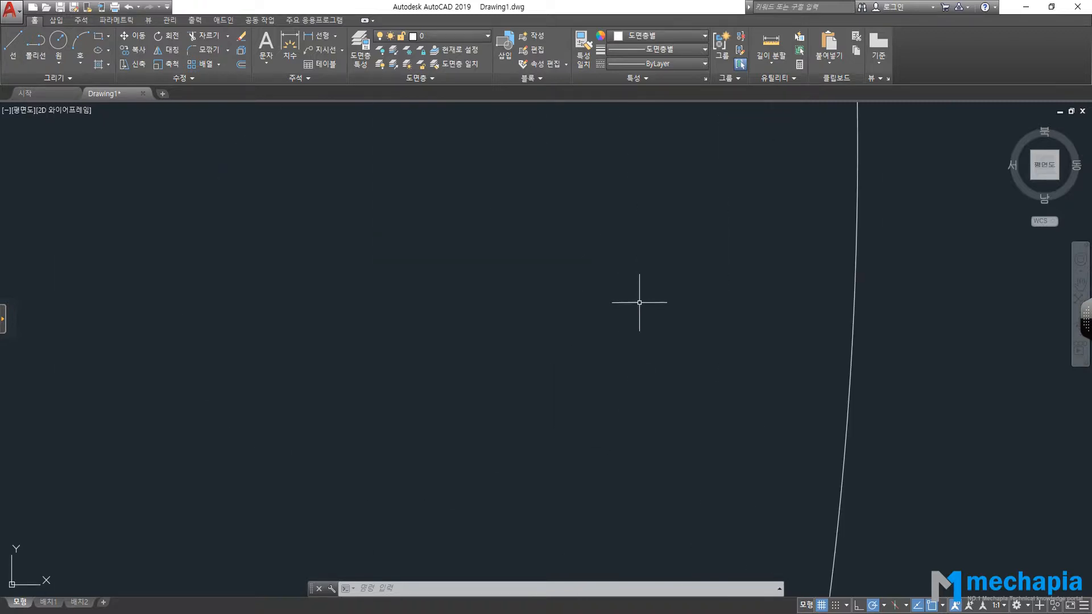
{"action": "scroll", "coordinate": [640, 303], "scroll_direction": "down", "scroll_amount": 5}
{"action": "middle_click_drag", "start_coordinate": [632, 276], "coordinate": [623, 278]}
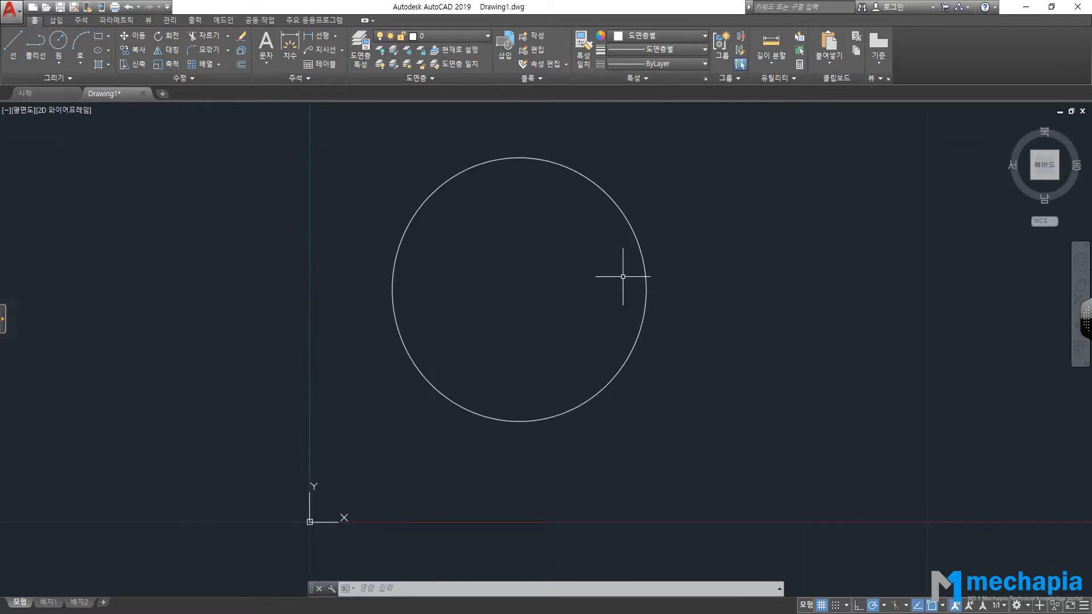
Zoom back and forth, then pan so the smaller circle sits above the origin.
{"action": "scroll", "coordinate": [364, 300], "scroll_direction": "up", "scroll_amount": 2}
{"action": "scroll", "coordinate": [365, 300], "scroll_direction": "down", "scroll_amount": 2}
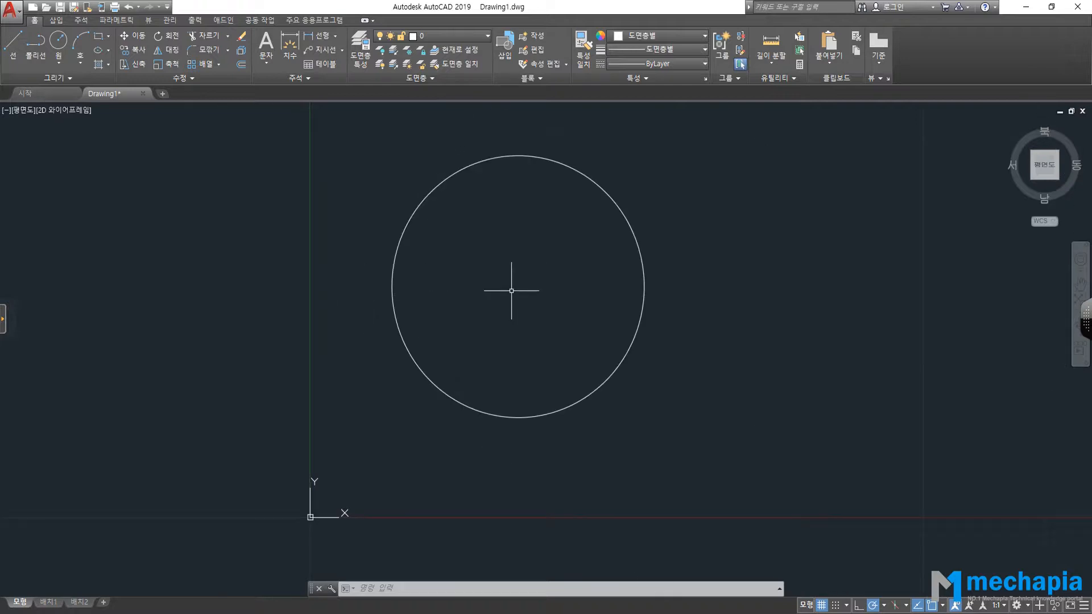
{"action": "scroll", "coordinate": [333, 284], "scroll_direction": "down", "scroll_amount": 2}
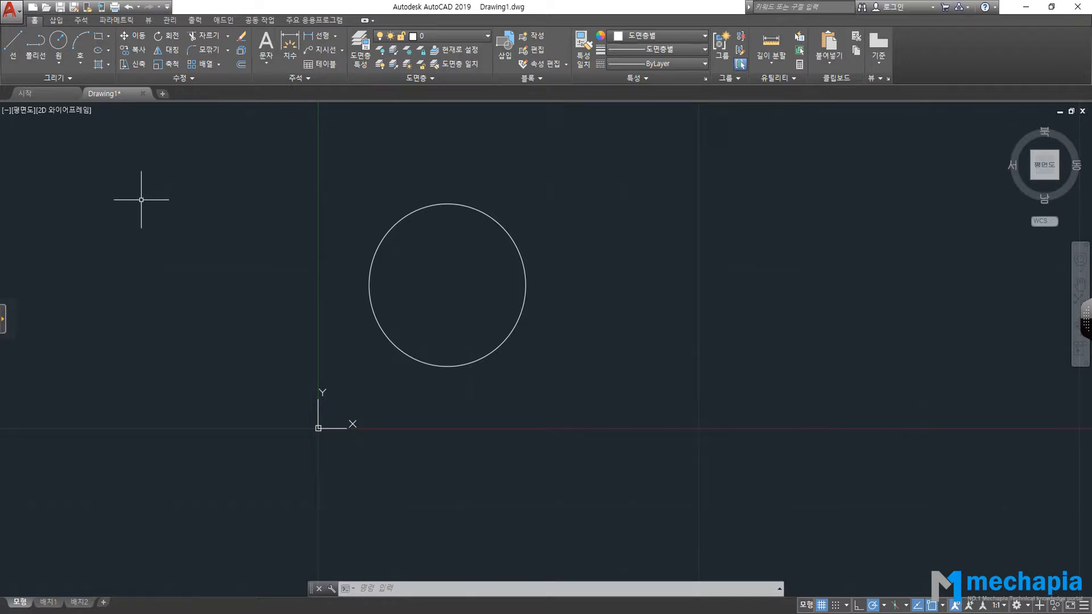
{"action": "scroll", "coordinate": [873, 239], "scroll_direction": "down", "scroll_amount": 2}
{"action": "scroll", "coordinate": [447, 280], "scroll_direction": "up", "scroll_amount": 4}
{"action": "scroll", "coordinate": [452, 283], "scroll_direction": "down", "scroll_amount": 2}
{"action": "scroll", "coordinate": [882, 262], "scroll_direction": "up", "scroll_amount": 4}
{"action": "scroll", "coordinate": [873, 276], "scroll_direction": "down", "scroll_amount": 3}
{"action": "scroll", "coordinate": [490, 312], "scroll_direction": "up", "scroll_amount": 1}
{"action": "scroll", "coordinate": [490, 313], "scroll_direction": "down", "scroll_amount": 1}
{"action": "scroll", "coordinate": [491, 312], "scroll_direction": "up", "scroll_amount": 3}
{"action": "scroll", "coordinate": [495, 307], "scroll_direction": "down", "scroll_amount": 4}
{"action": "scroll", "coordinate": [856, 339], "scroll_direction": "up", "scroll_amount": 6}
{"action": "scroll", "coordinate": [854, 343], "scroll_direction": "down", "scroll_amount": 4}
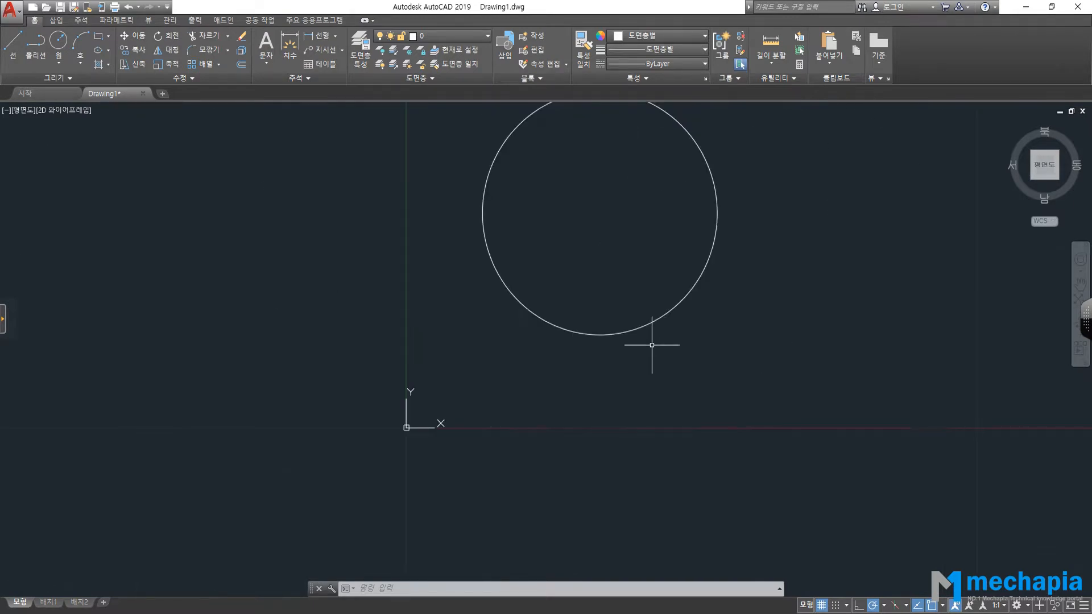
{"action": "scroll", "coordinate": [566, 330], "scroll_direction": "down", "scroll_amount": 2}
{"action": "mouse_move", "coordinate": [576, 273]}
{"action": "middle_mouse_down"}
{"action": "mouse_move", "coordinate": [567, 333]}
{"action": "mouse_move", "coordinate": [591, 281]}
{"action": "middle_mouse_up"}
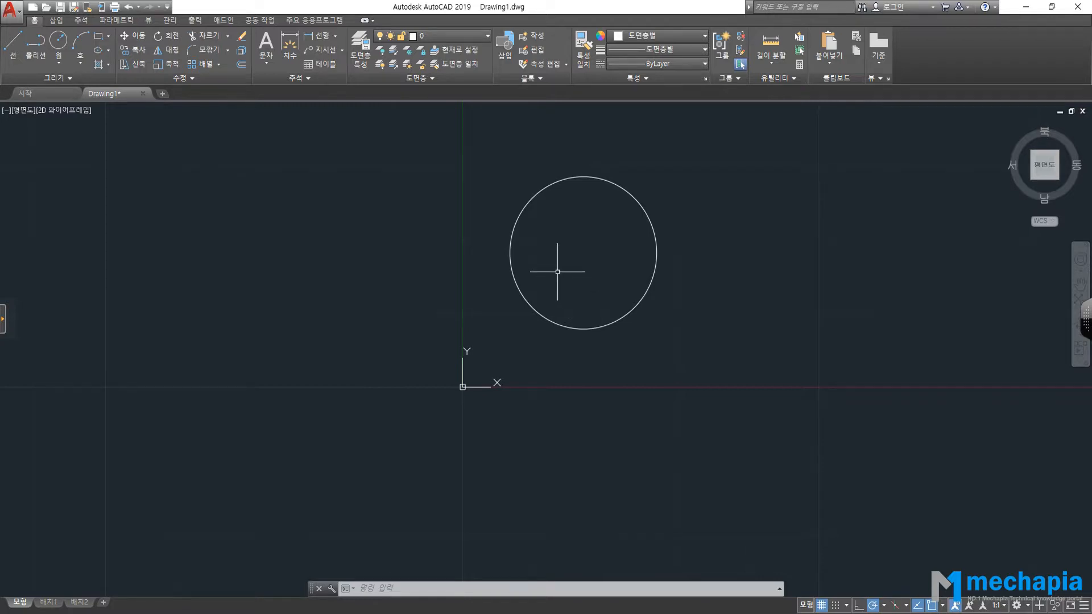
{"action": "mouse_move", "coordinate": [589, 254]}
{"action": "middle_mouse_down"}
{"action": "mouse_move", "coordinate": [454, 349]}
{"action": "mouse_move", "coordinate": [500, 268]}
{"action": "mouse_move", "coordinate": [702, 309]}
{"action": "mouse_move", "coordinate": [705, 320]}
{"action": "middle_mouse_up"}
{"action": "mouse_move", "coordinate": [514, 284]}
{"action": "middle_mouse_down"}
{"action": "mouse_move", "coordinate": [368, 305]}
{"action": "mouse_move", "coordinate": [358, 268]}
{"action": "mouse_move", "coordinate": [307, 224]}
{"action": "middle_mouse_up"}
{"action": "mouse_move", "coordinate": [637, 368]}
{"action": "middle_mouse_down"}
{"action": "mouse_move", "coordinate": [523, 317]}
{"action": "mouse_move", "coordinate": [661, 314]}
{"action": "middle_mouse_up"}
{"action": "mouse_move", "coordinate": [415, 406]}
{"action": "middle_mouse_down"}
{"action": "mouse_move", "coordinate": [561, 437]}
{"action": "mouse_move", "coordinate": [379, 422]}
{"action": "middle_mouse_up"}
{"action": "scroll", "coordinate": [465, 306], "scroll_direction": "down", "scroll_amount": 2}
{"action": "scroll", "coordinate": [465, 306], "scroll_direction": "up", "scroll_amount": 3}
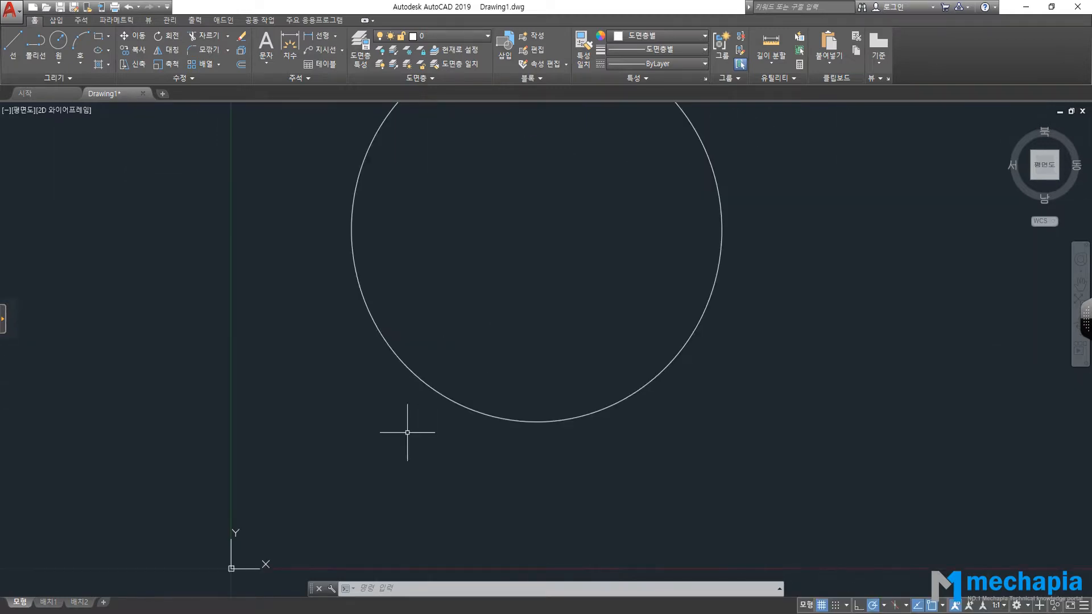
{"action": "scroll", "coordinate": [510, 405], "scroll_direction": "up", "scroll_amount": 3}
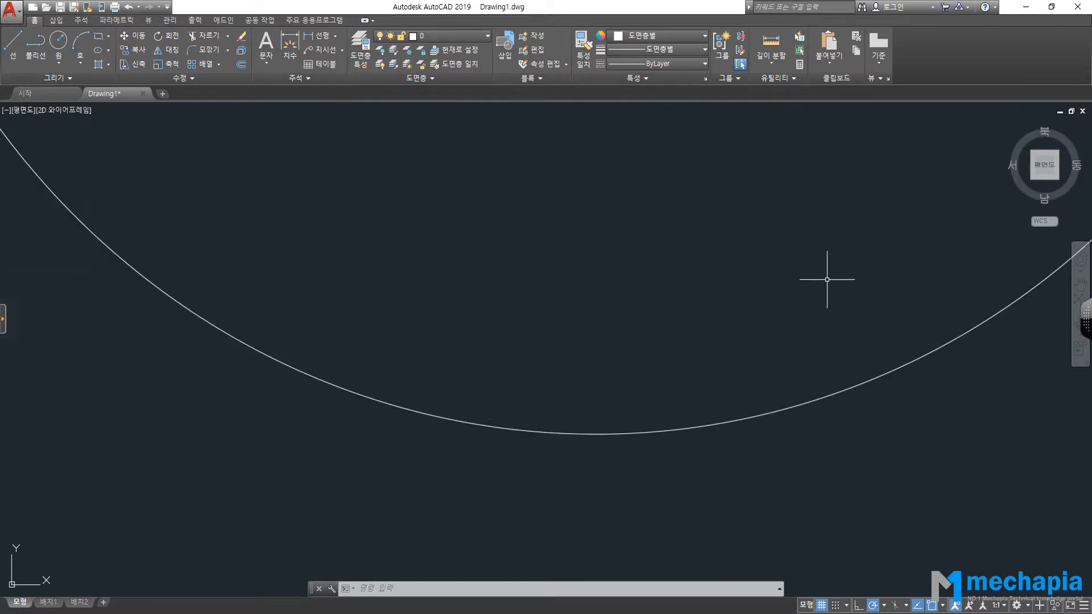
{"action": "mouse_move", "coordinate": [883, 290]}
{"action": "middle_mouse_down"}
{"action": "mouse_move", "coordinate": [247, 287]}
{"action": "mouse_move", "coordinate": [175, 301]}
{"action": "mouse_move", "coordinate": [259, 378]}
{"action": "middle_mouse_up"}
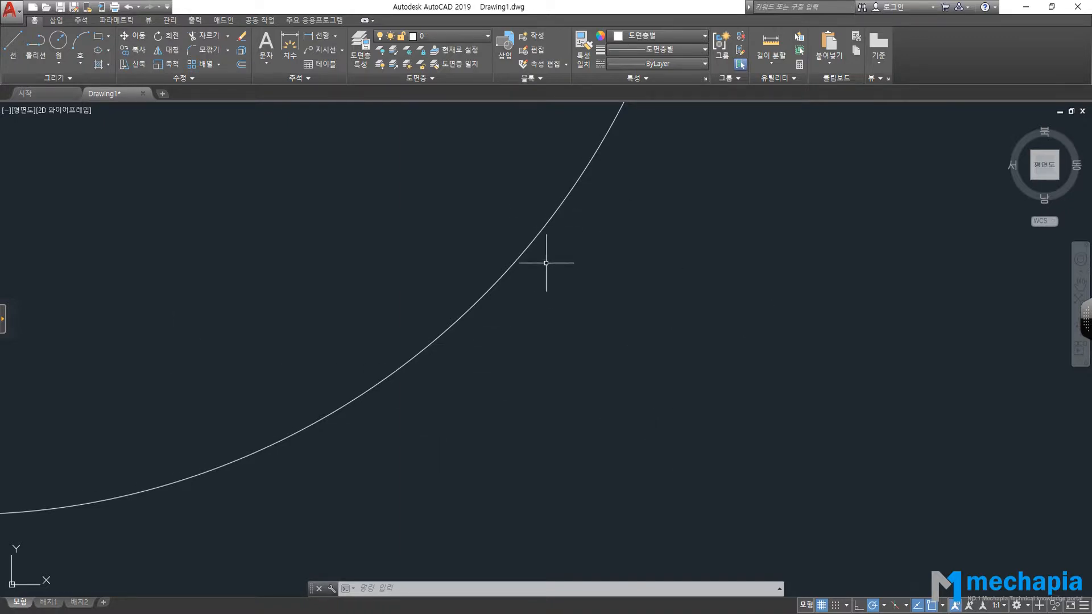
{"action": "scroll", "coordinate": [546, 261], "scroll_direction": "down", "scroll_amount": 5}
{"action": "middle_click_drag", "start_coordinate": [517, 249], "coordinate": [542, 327]}
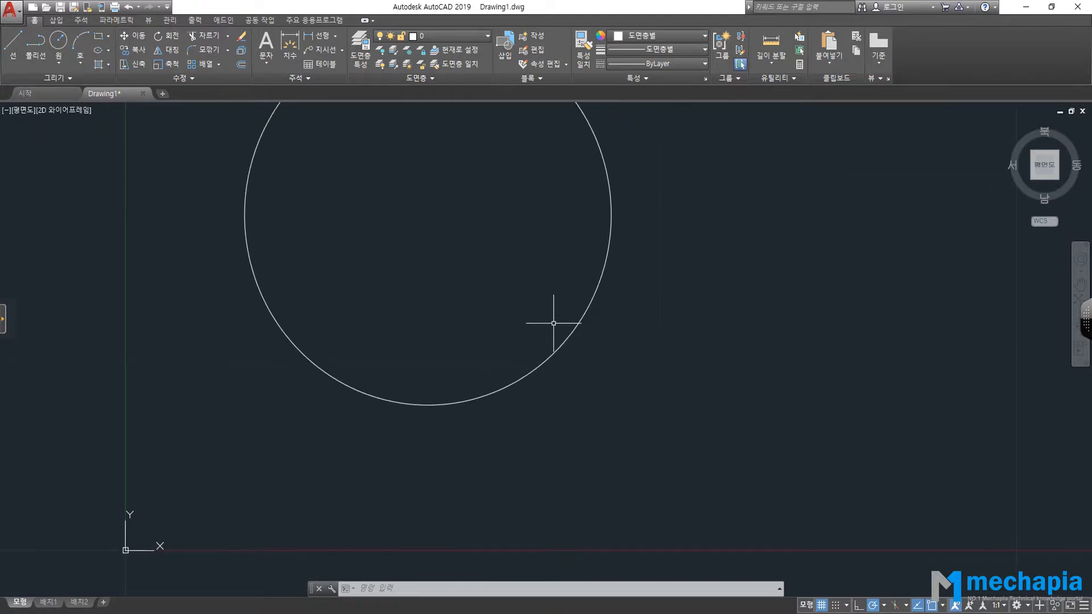
{"action": "scroll", "coordinate": [546, 326], "scroll_direction": "up", "scroll_amount": 6}
{"action": "scroll", "coordinate": [545, 325], "scroll_direction": "down", "scroll_amount": 6}
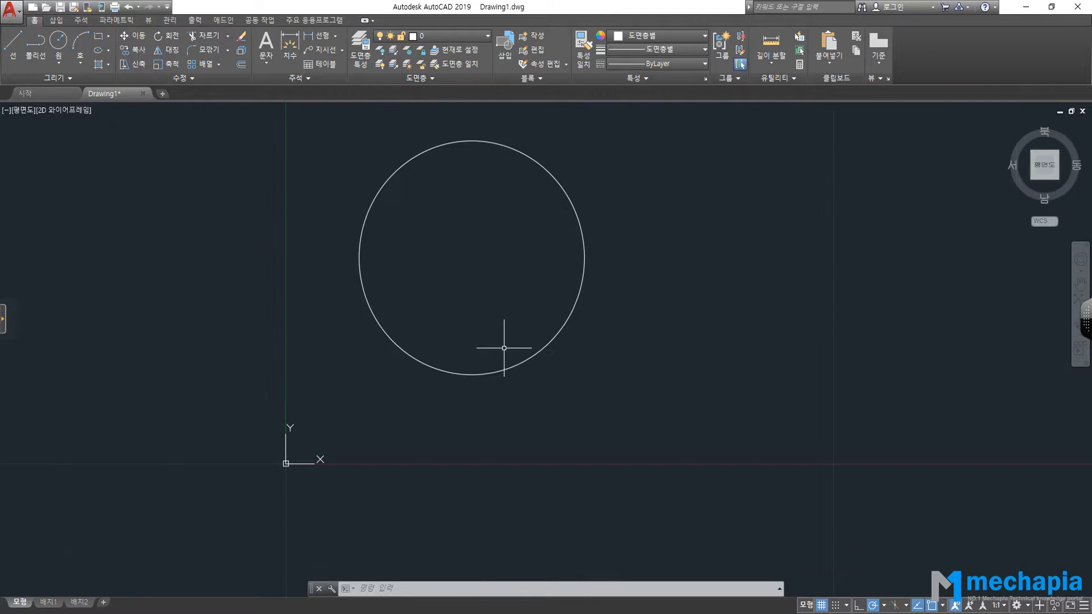
{"action": "mouse_move", "coordinate": [488, 349]}
{"action": "middle_mouse_down"}
{"action": "mouse_move", "coordinate": [558, 341]}
{"action": "mouse_move", "coordinate": [546, 412]}
{"action": "mouse_move", "coordinate": [651, 295]}
{"action": "mouse_move", "coordinate": [652, 390]}
{"action": "mouse_move", "coordinate": [295, 437]}
{"action": "mouse_move", "coordinate": [602, 364]}
{"action": "middle_mouse_up"}
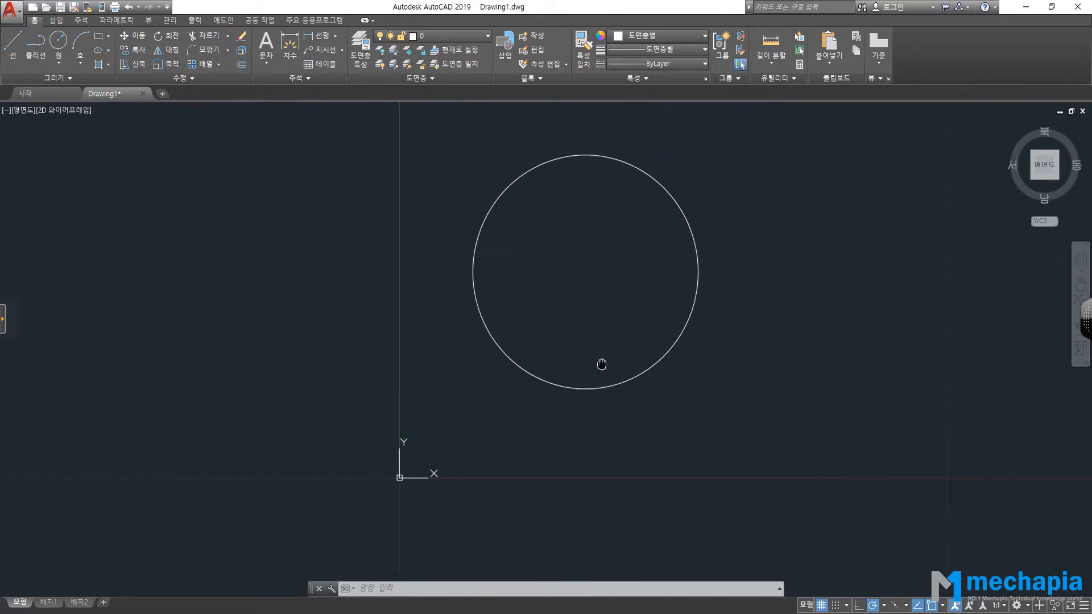
{"action": "scroll", "coordinate": [605, 377], "scroll_direction": "up", "scroll_amount": 4}
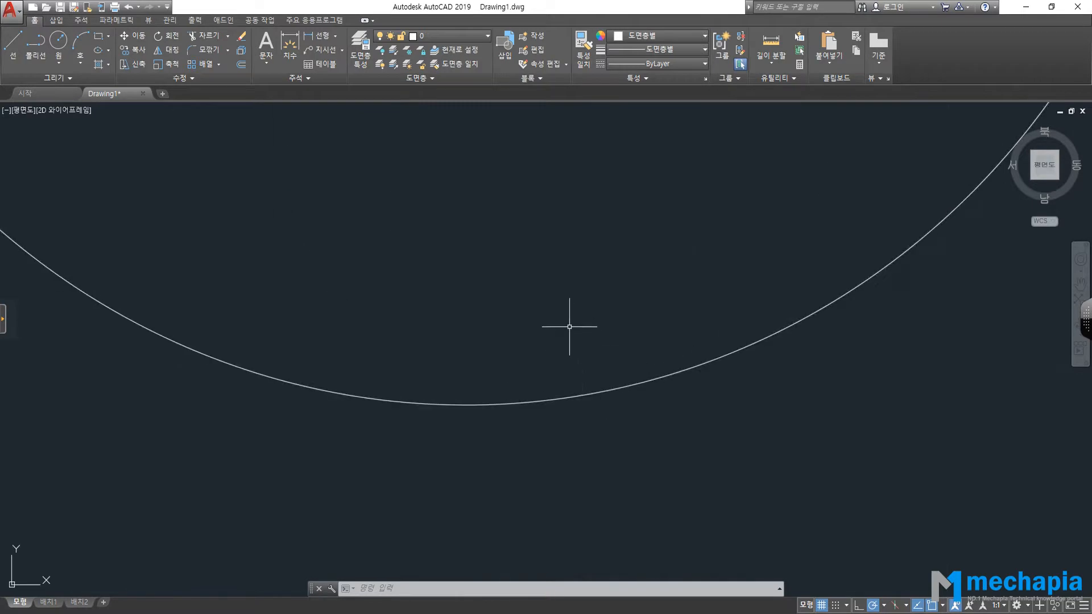
{"action": "scroll", "coordinate": [592, 316], "scroll_direction": "down", "scroll_amount": 4}
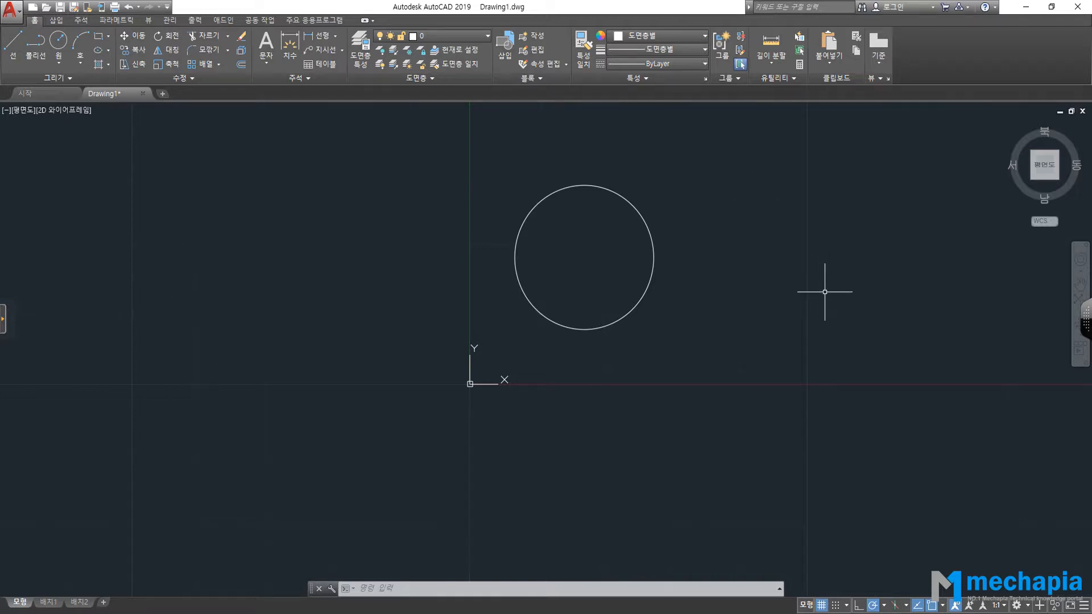
{"action": "scroll", "coordinate": [660, 265], "scroll_direction": "up", "scroll_amount": 5}
{"action": "middle_click", "coordinate": [660, 263]}
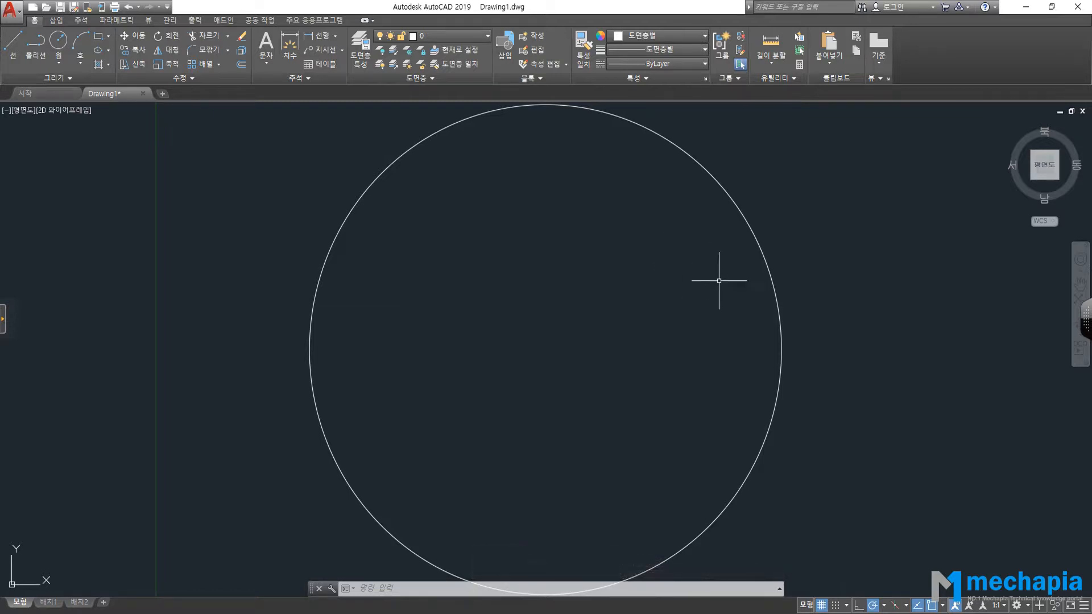
{"action": "scroll", "coordinate": [187, 183], "scroll_direction": "down", "scroll_amount": 5}
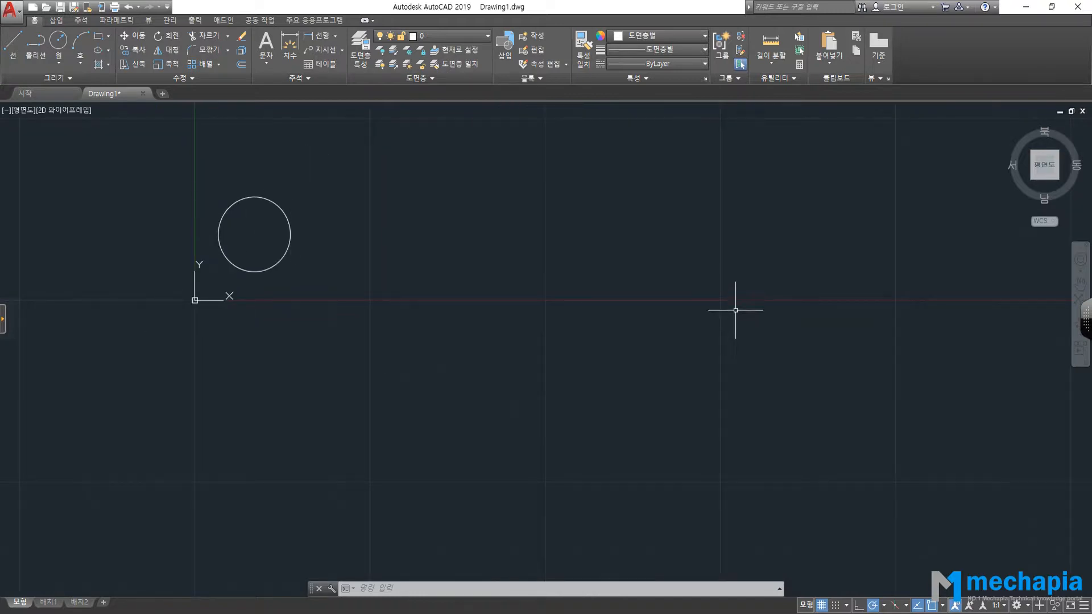
{"action": "middle_click_drag", "start_coordinate": [292, 230], "coordinate": [590, 253]}
{"action": "scroll", "coordinate": [474, 244], "scroll_direction": "down", "scroll_amount": 3}
{"action": "scroll", "coordinate": [678, 274], "scroll_direction": "down", "scroll_amount": 1}
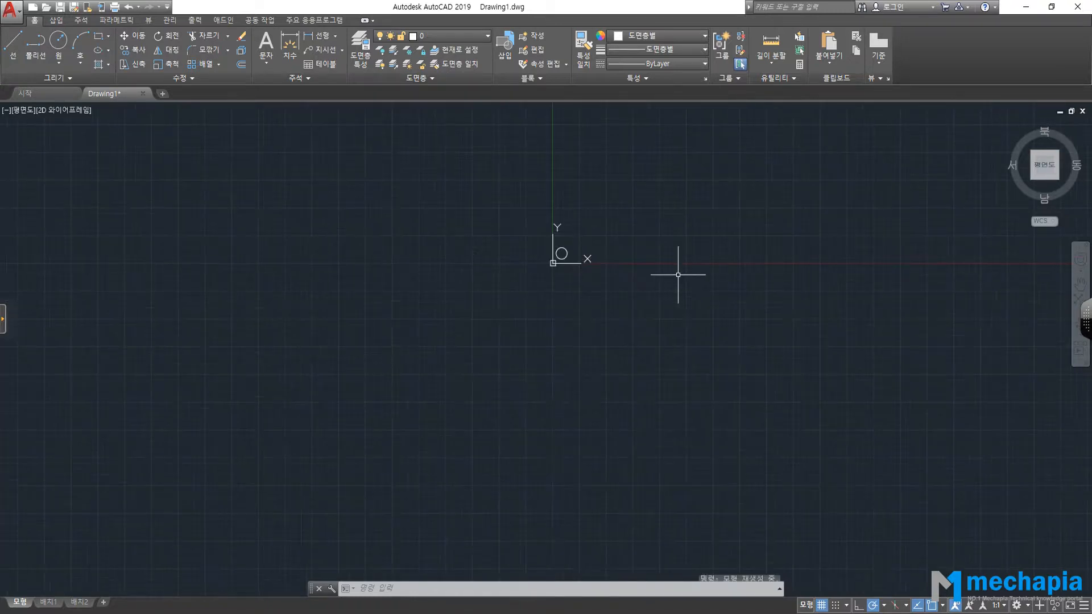
{"action": "middle_click", "coordinate": [600, 243]}
{"action": "middle_click", "coordinate": [600, 243]}
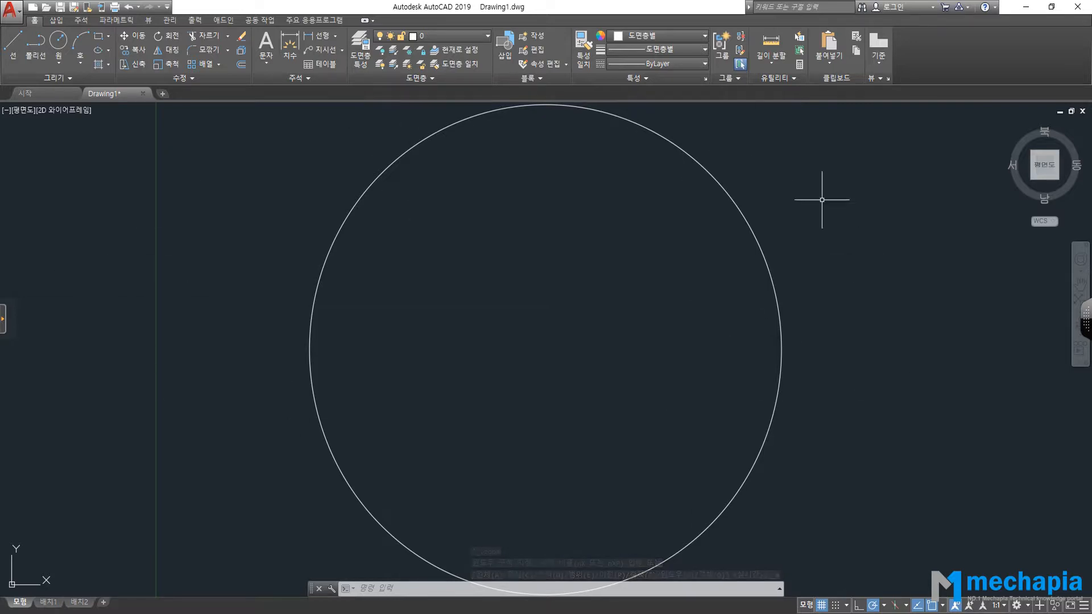
{"action": "scroll", "coordinate": [337, 365], "scroll_direction": "up", "scroll_amount": 2}
{"action": "scroll", "coordinate": [336, 361], "scroll_direction": "down", "scroll_amount": 2}
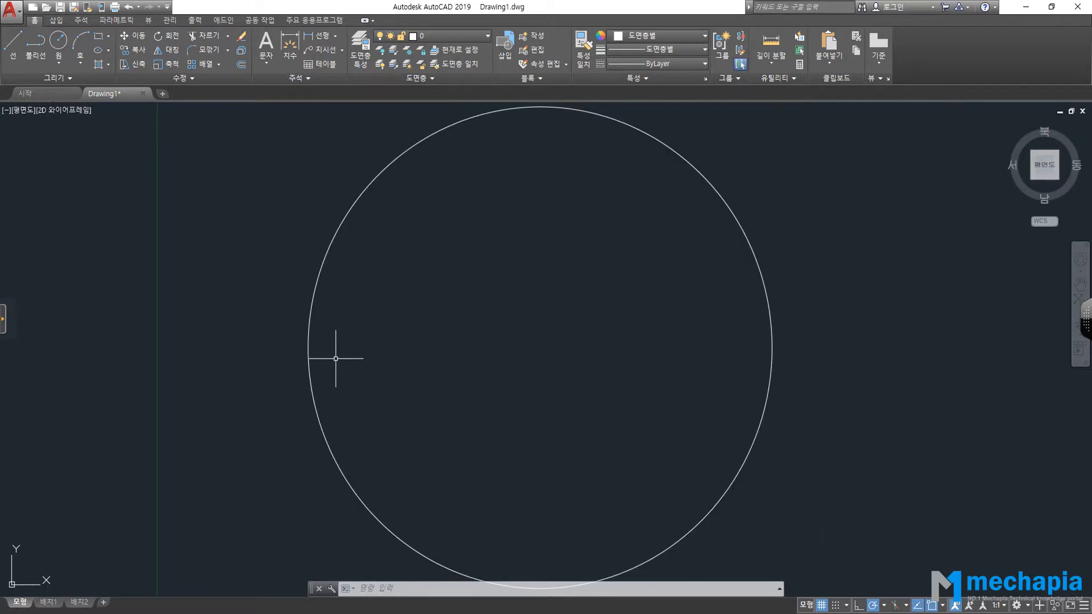
{"action": "mouse_move", "coordinate": [538, 338]}
{"action": "middle_mouse_down"}
{"action": "mouse_move", "coordinate": [353, 341]}
{"action": "mouse_move", "coordinate": [541, 285]}
{"action": "mouse_move", "coordinate": [492, 287]}
{"action": "middle_mouse_up"}
{"action": "middle_click", "coordinate": [455, 264]}
{"action": "middle_click", "coordinate": [456, 263]}
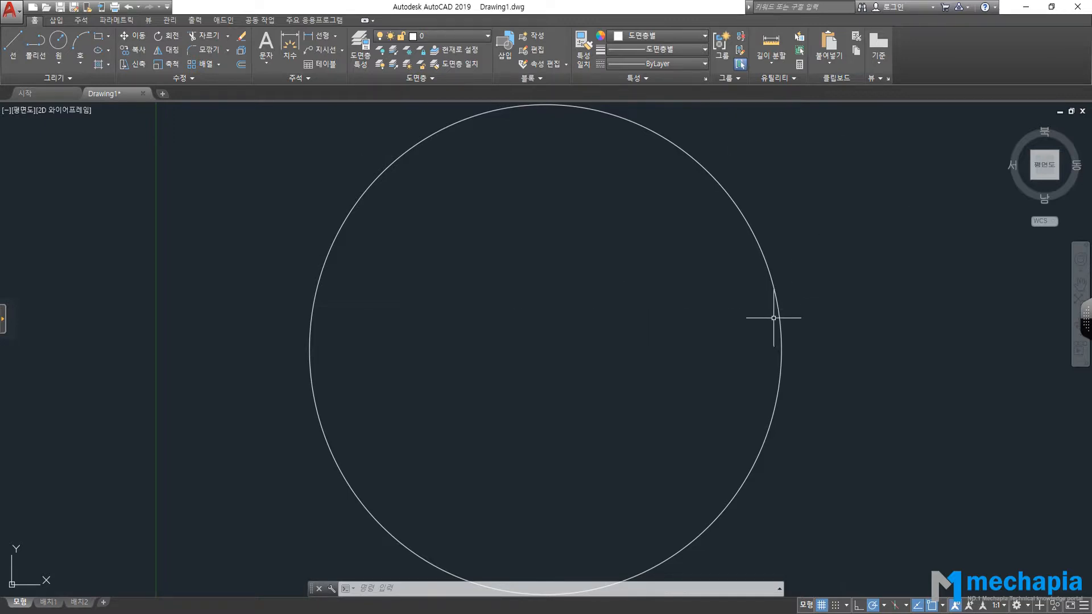
{"action": "scroll", "coordinate": [785, 330], "scroll_direction": "down", "scroll_amount": 1}
{"action": "scroll", "coordinate": [786, 329], "scroll_direction": "down", "scroll_amount": 3}
{"action": "scroll", "coordinate": [787, 333], "scroll_direction": "up", "scroll_amount": 5}
{"action": "scroll", "coordinate": [762, 335], "scroll_direction": "up", "scroll_amount": 1}
{"action": "scroll", "coordinate": [758, 338], "scroll_direction": "up", "scroll_amount": 2}
{"action": "scroll", "coordinate": [756, 334], "scroll_direction": "up", "scroll_amount": 2}
{"action": "scroll", "coordinate": [676, 306], "scroll_direction": "down", "scroll_amount": 5}
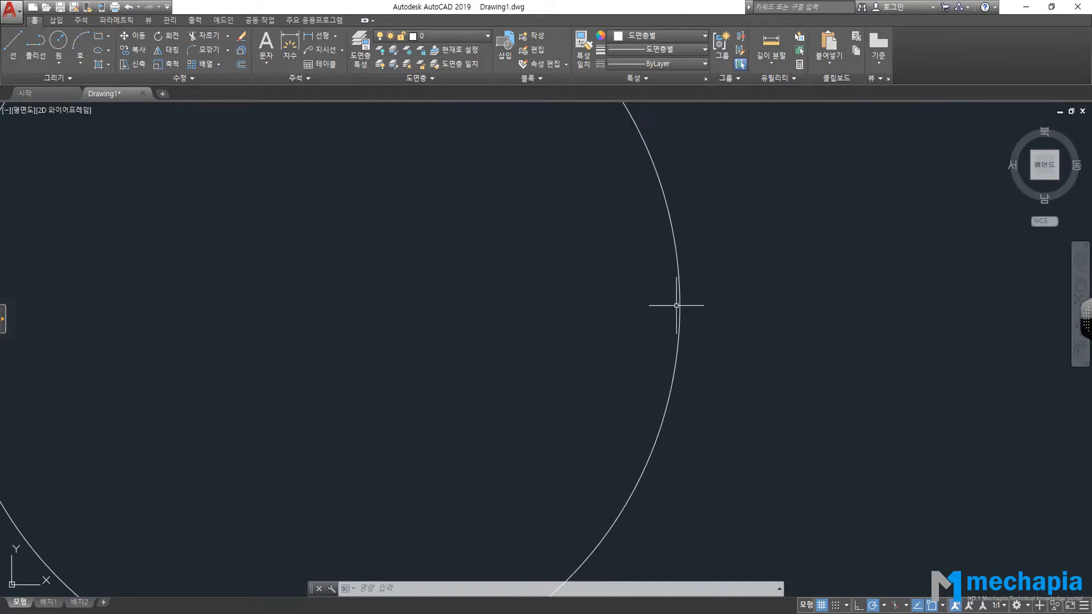
{"action": "scroll", "coordinate": [680, 285], "scroll_direction": "down", "scroll_amount": 4}
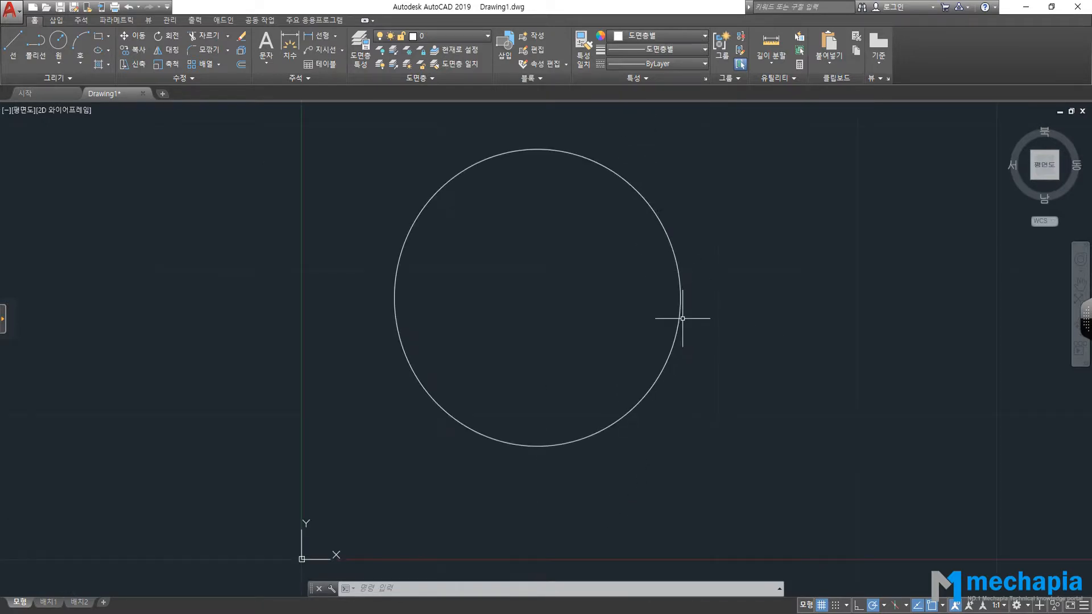
{"action": "scroll", "coordinate": [658, 317], "scroll_direction": "down", "scroll_amount": 1}
{"action": "scroll", "coordinate": [664, 317], "scroll_direction": "up", "scroll_amount": 5}
{"action": "scroll", "coordinate": [663, 317], "scroll_direction": "down", "scroll_amount": 7}
{"action": "scroll", "coordinate": [660, 321], "scroll_direction": "up", "scroll_amount": 4}
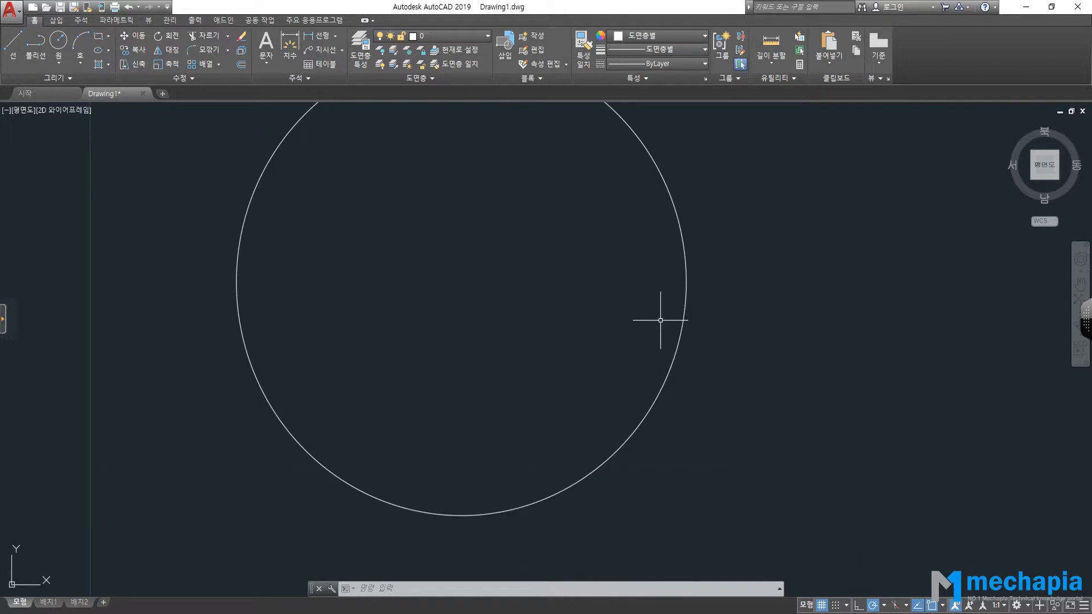
{"action": "scroll", "coordinate": [707, 302], "scroll_direction": "up", "scroll_amount": 3}
{"action": "scroll", "coordinate": [658, 310], "scroll_direction": "down", "scroll_amount": 5}
{"action": "scroll", "coordinate": [661, 310], "scroll_direction": "up", "scroll_amount": 3}
{"action": "scroll", "coordinate": [663, 306], "scroll_direction": "up", "scroll_amount": 2}
{"action": "scroll", "coordinate": [658, 295], "scroll_direction": "down", "scroll_amount": 4}
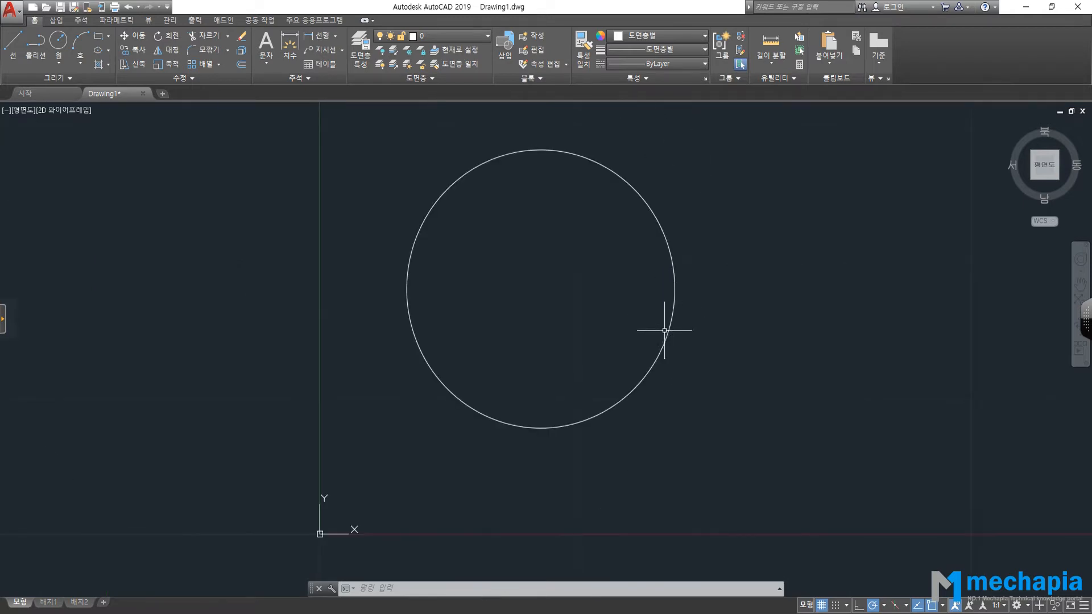
{"action": "middle_click_drag", "start_coordinate": [660, 329], "coordinate": [689, 361]}
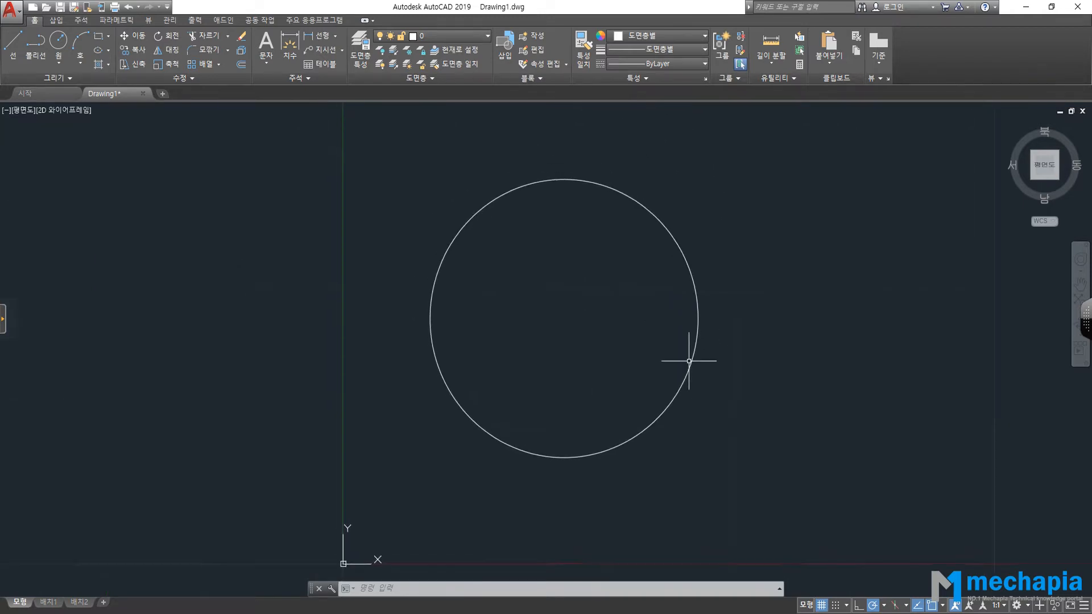
{"action": "left_click", "coordinate": [12, 10]}
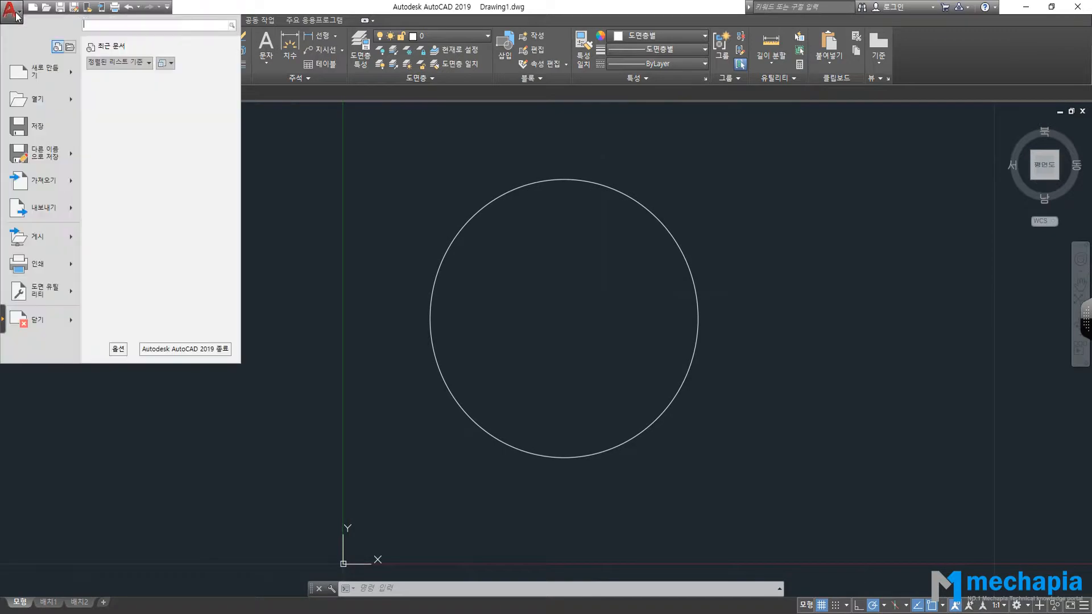
{"action": "left_click", "coordinate": [118, 349]}
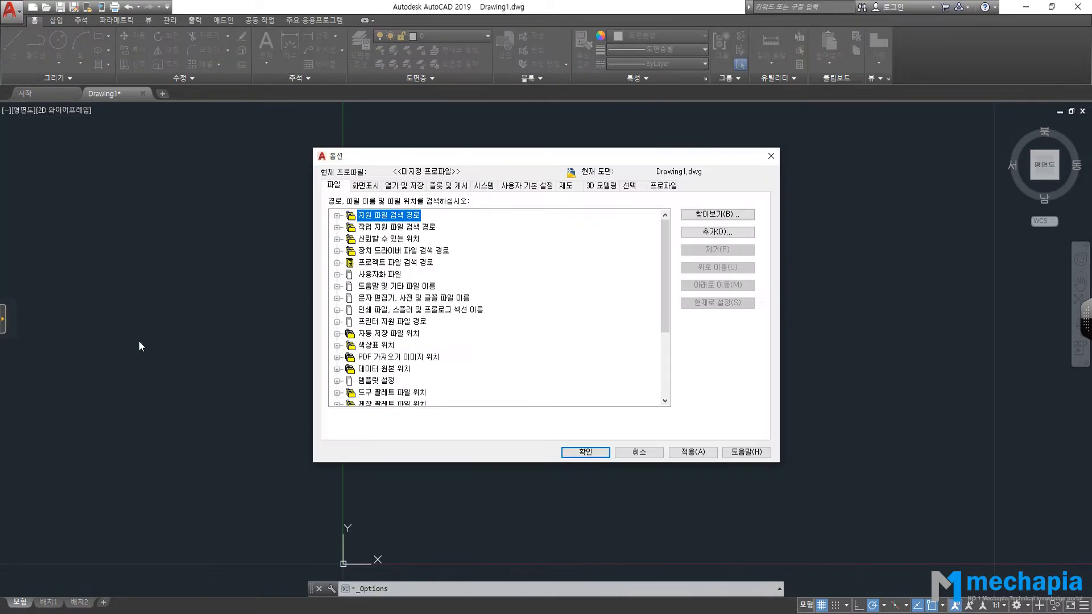
{"action": "left_click", "coordinate": [366, 186]}
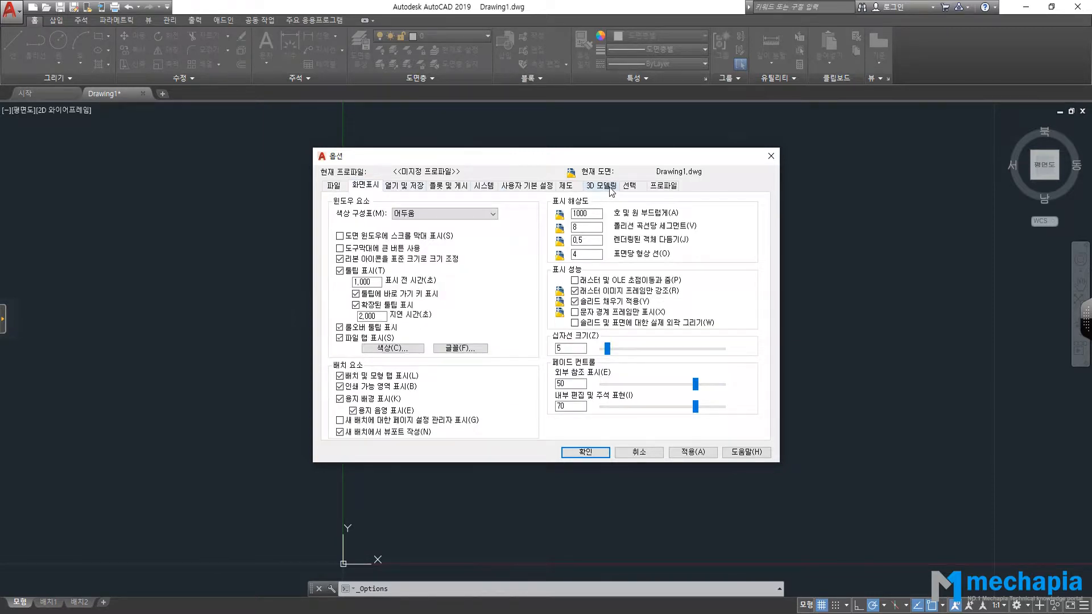
{"action": "left_click", "coordinate": [612, 192]}
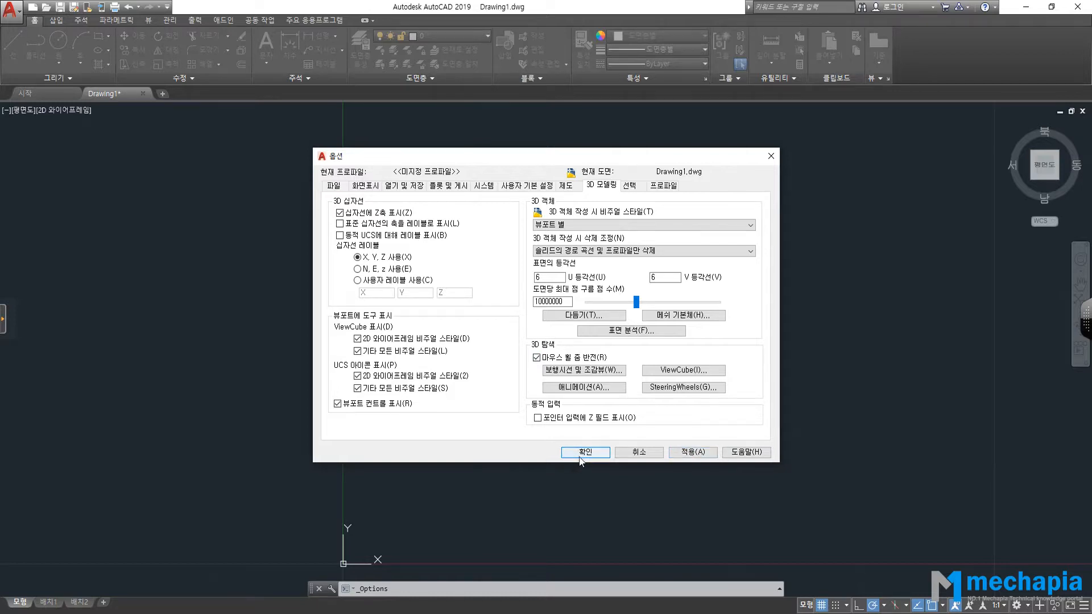
{"action": "left_click", "coordinate": [579, 453]}
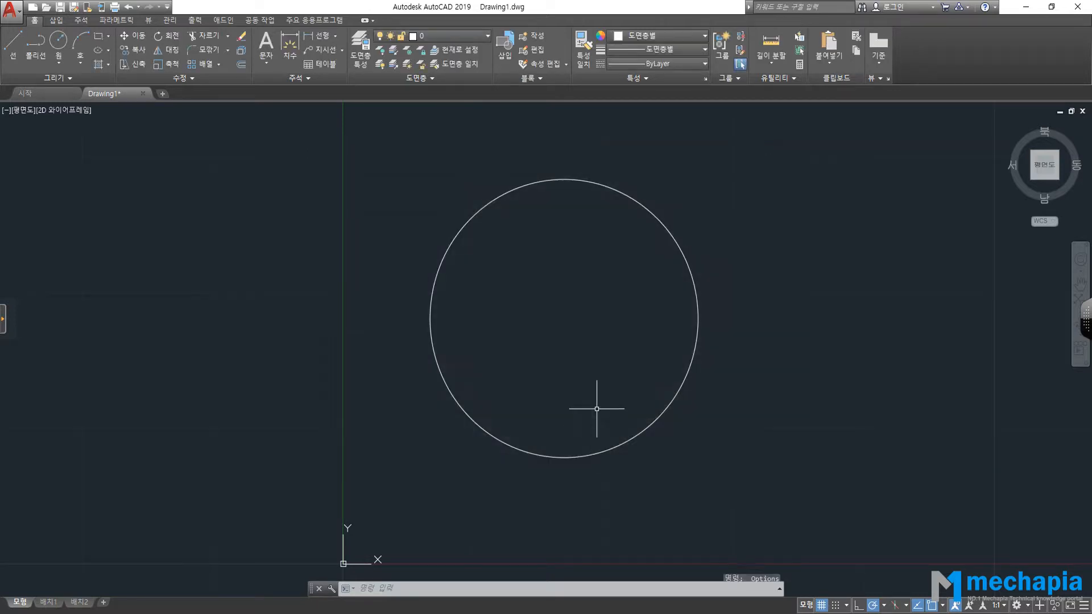
{"action": "scroll", "coordinate": [584, 385], "scroll_direction": "down", "scroll_amount": 8}
{"action": "scroll", "coordinate": [578, 381], "scroll_direction": "up", "scroll_amount": 6}
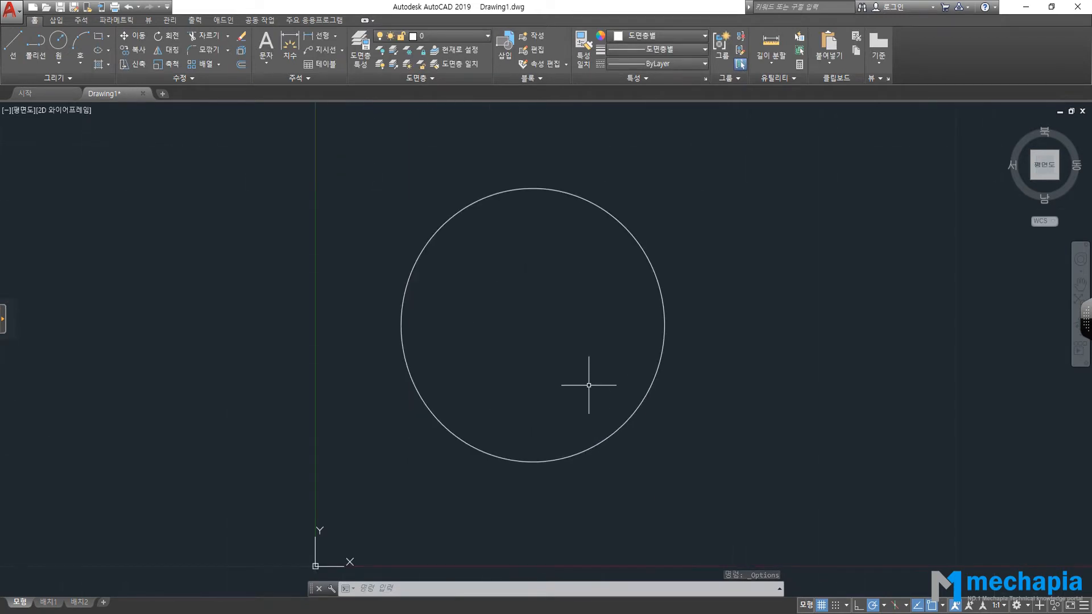
{"action": "scroll", "coordinate": [590, 382], "scroll_direction": "up", "scroll_amount": 5}
{"action": "scroll", "coordinate": [592, 386], "scroll_direction": "down", "scroll_amount": 8}
{"action": "scroll", "coordinate": [597, 390], "scroll_direction": "up", "scroll_amount": 8}
{"action": "scroll", "coordinate": [595, 385], "scroll_direction": "down", "scroll_amount": 4}
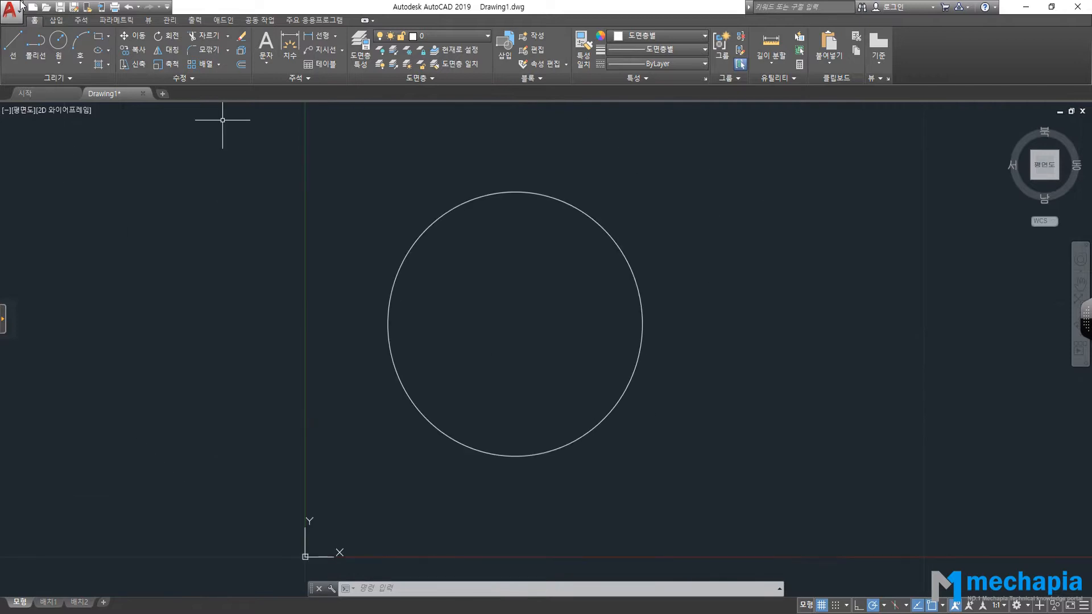
{"action": "left_click", "coordinate": [20, 5]}
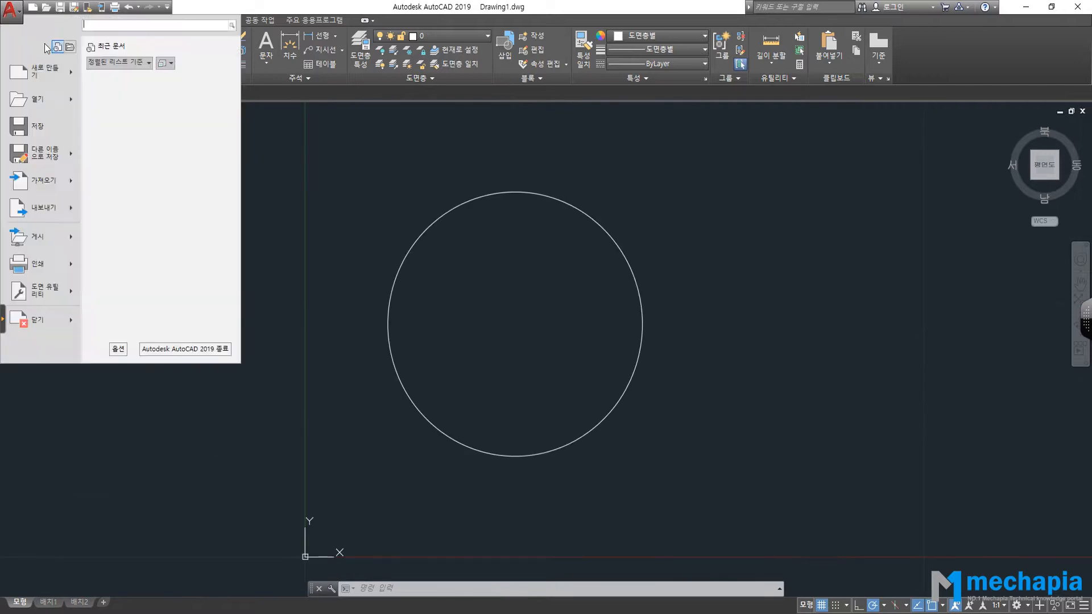
{"action": "left_click", "coordinate": [118, 348]}
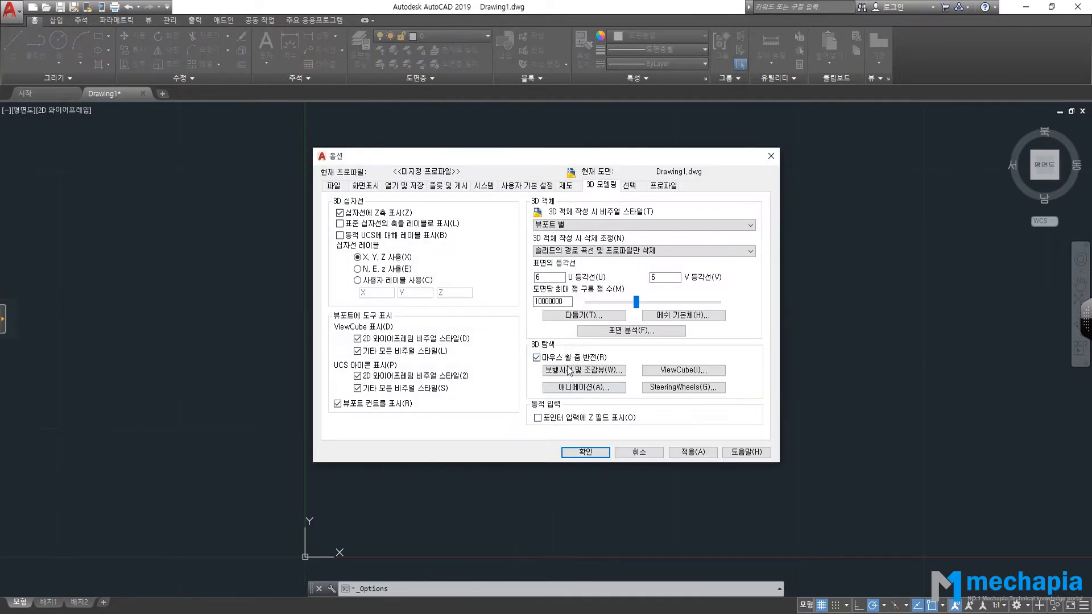
{"action": "left_click", "coordinate": [592, 452]}
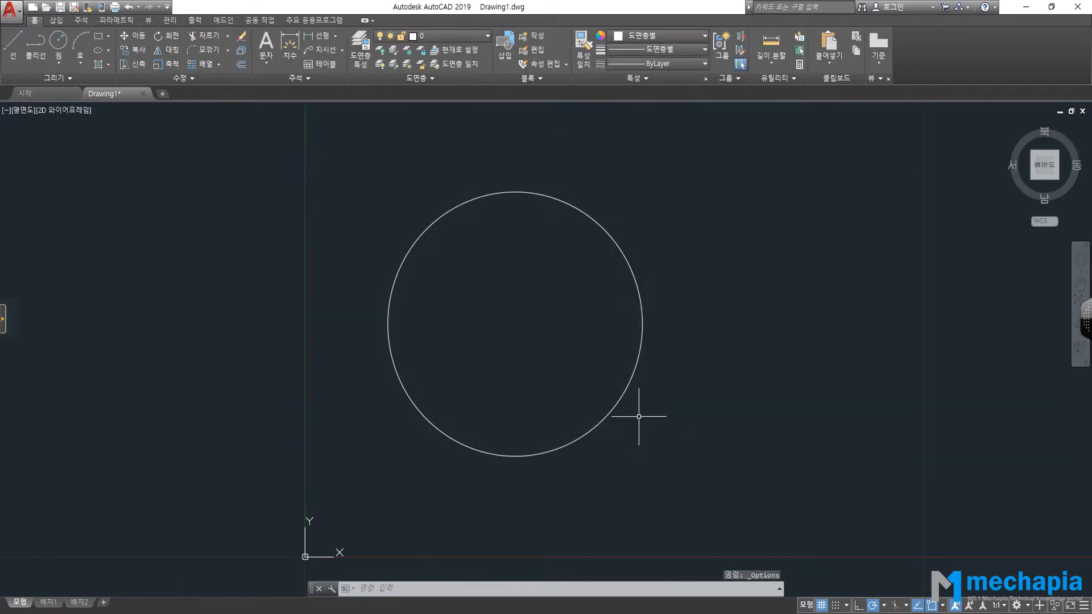
{"action": "scroll", "coordinate": [592, 419], "scroll_direction": "up", "scroll_amount": 5}
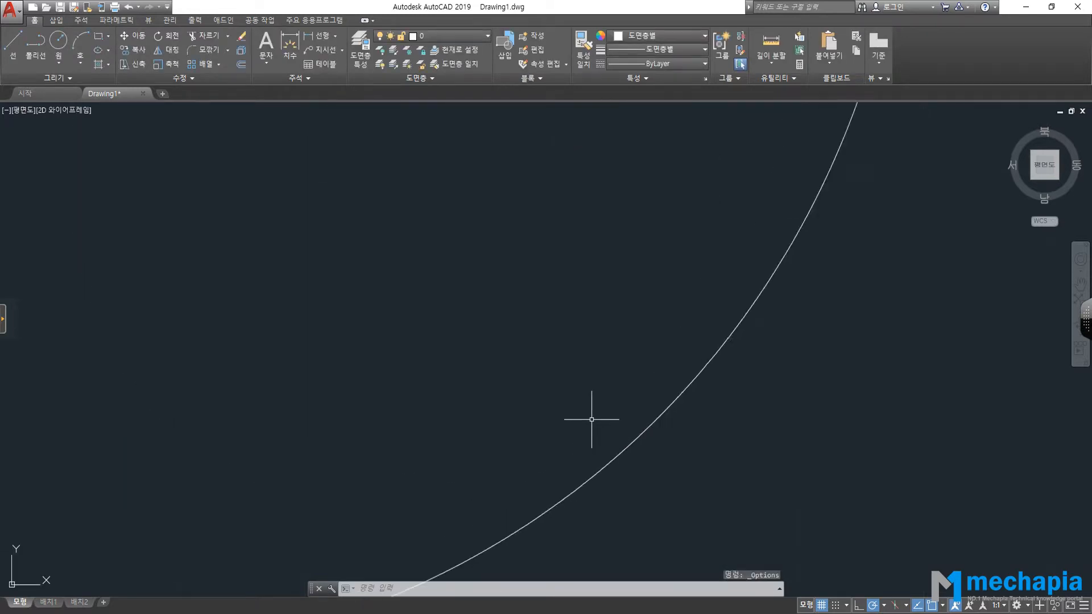
{"action": "scroll", "coordinate": [593, 419], "scroll_direction": "down", "scroll_amount": 5}
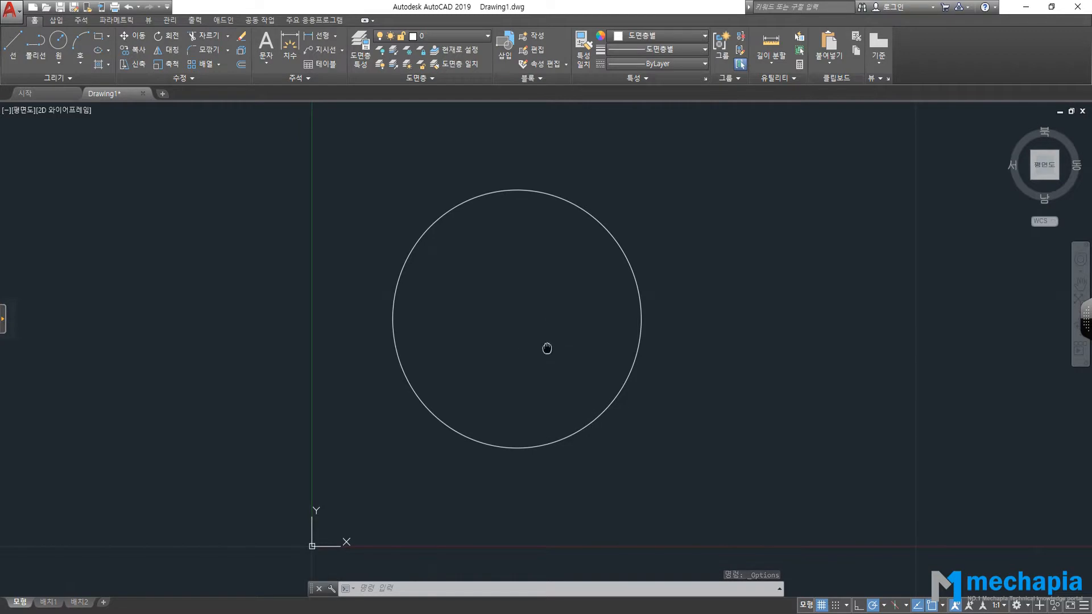
{"action": "middle_click_drag", "start_coordinate": [546, 349], "coordinate": [558, 361]}
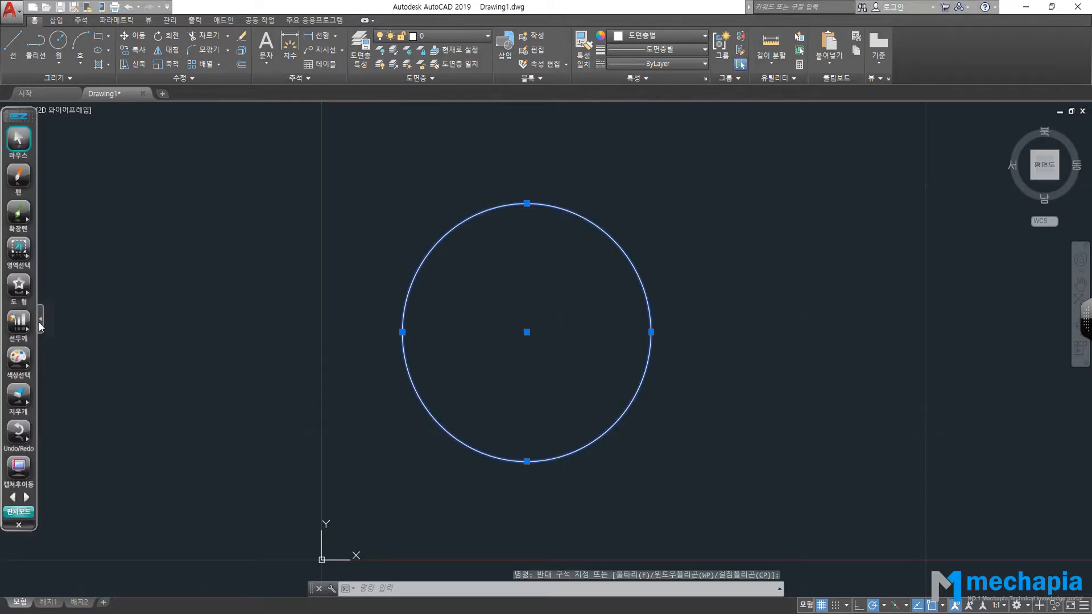
{"action": "left_click", "coordinate": [40, 323]}
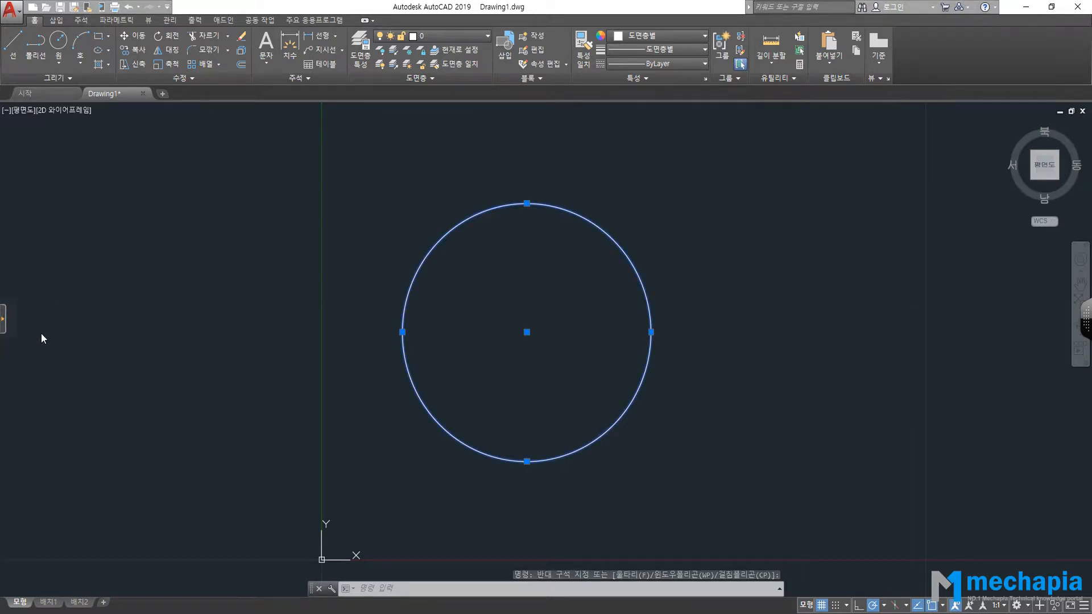
{"action": "key", "text": "alt+Tab"}
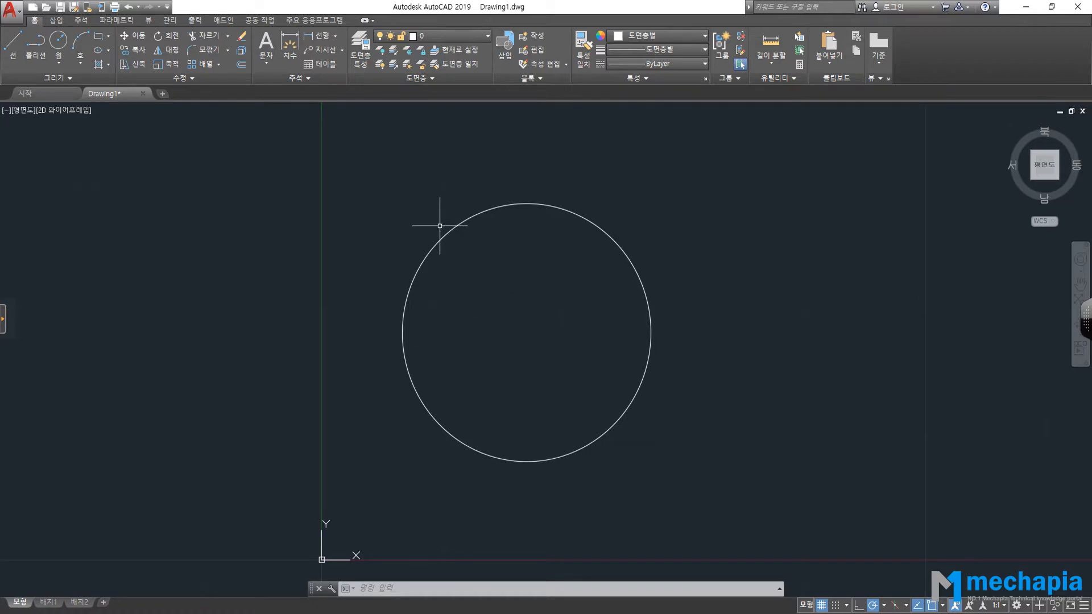
Add a second circle right of the first, keeping the default 10.2842 radius.
{"action": "scroll", "coordinate": [526, 275], "scroll_direction": "down", "scroll_amount": 2}
{"action": "middle_click_drag", "start_coordinate": [527, 275], "coordinate": [321, 267]}
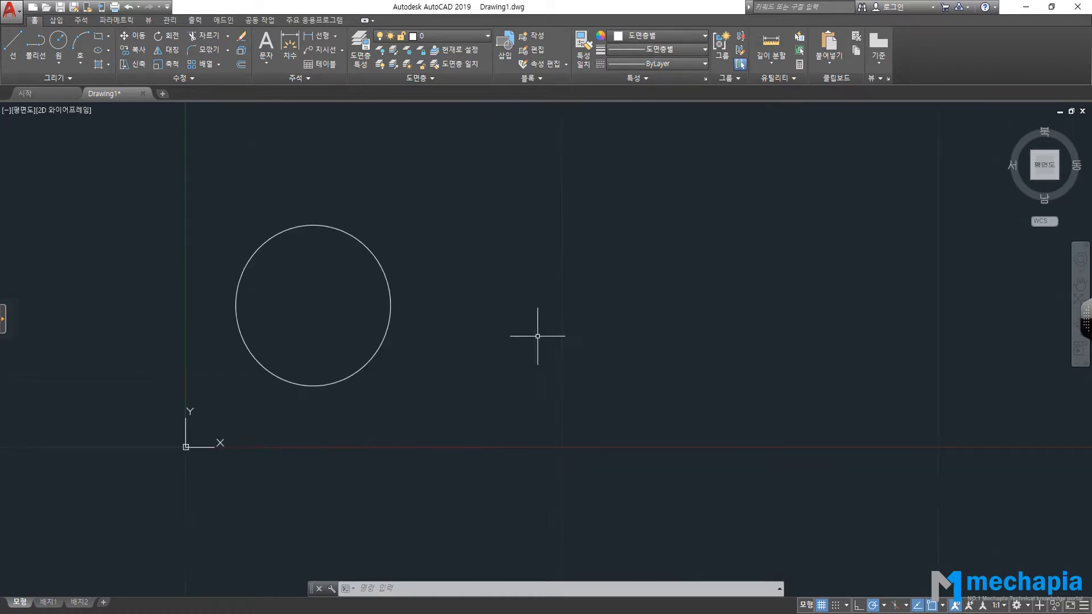
{"action": "left_click", "coordinate": [60, 45]}
{"action": "left_click", "coordinate": [786, 280]}
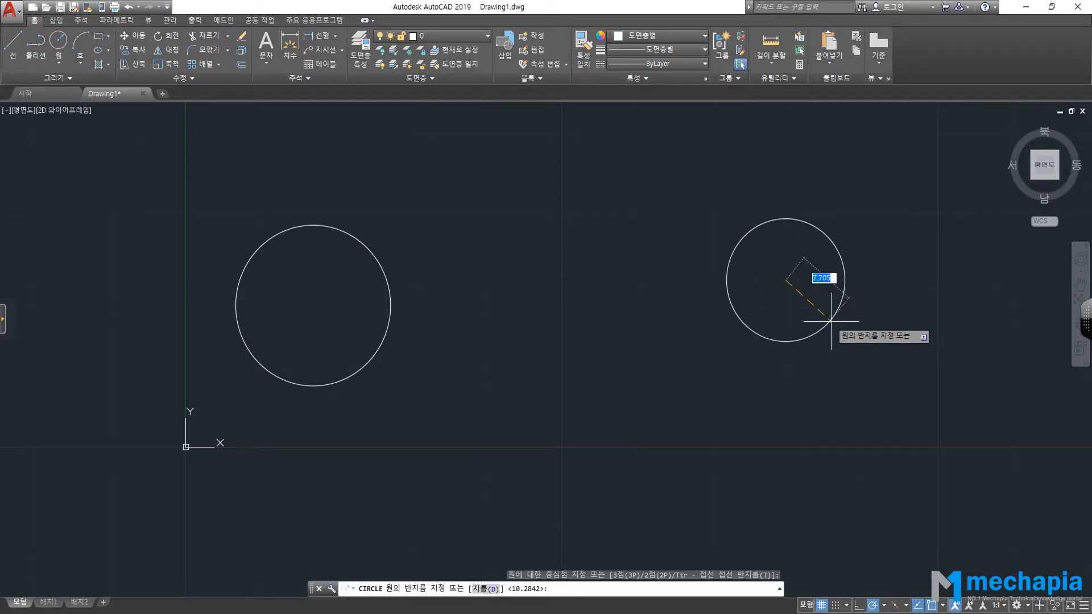
{"action": "key", "text": "Return"}
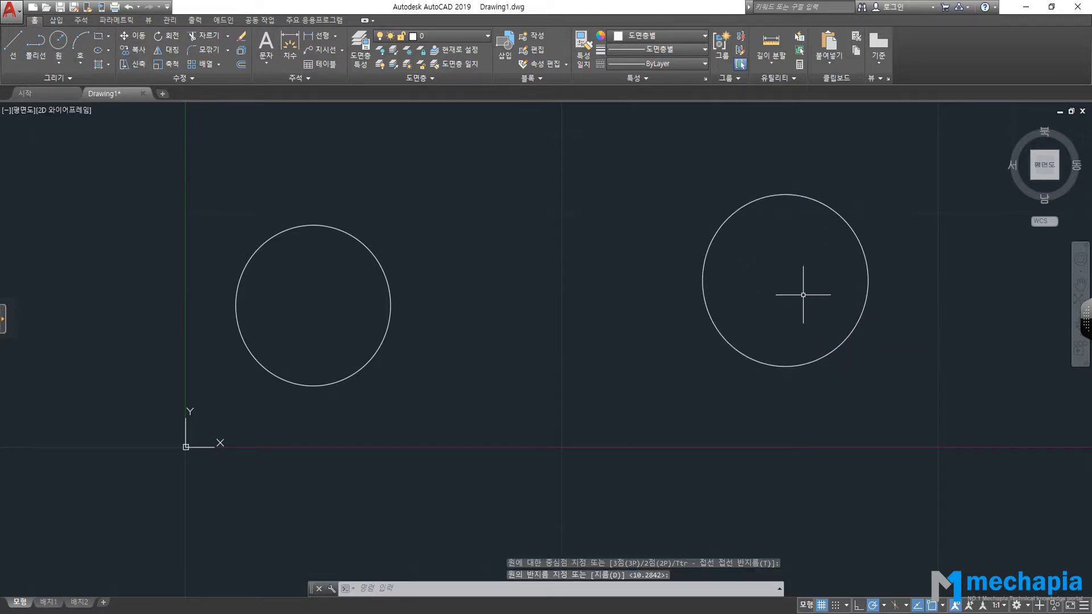
{"action": "scroll", "coordinate": [529, 277], "scroll_direction": "down", "scroll_amount": 2}
{"action": "middle_click_drag", "start_coordinate": [529, 278], "coordinate": [492, 290]}
{"action": "scroll", "coordinate": [497, 272], "scroll_direction": "up", "scroll_amount": 2}
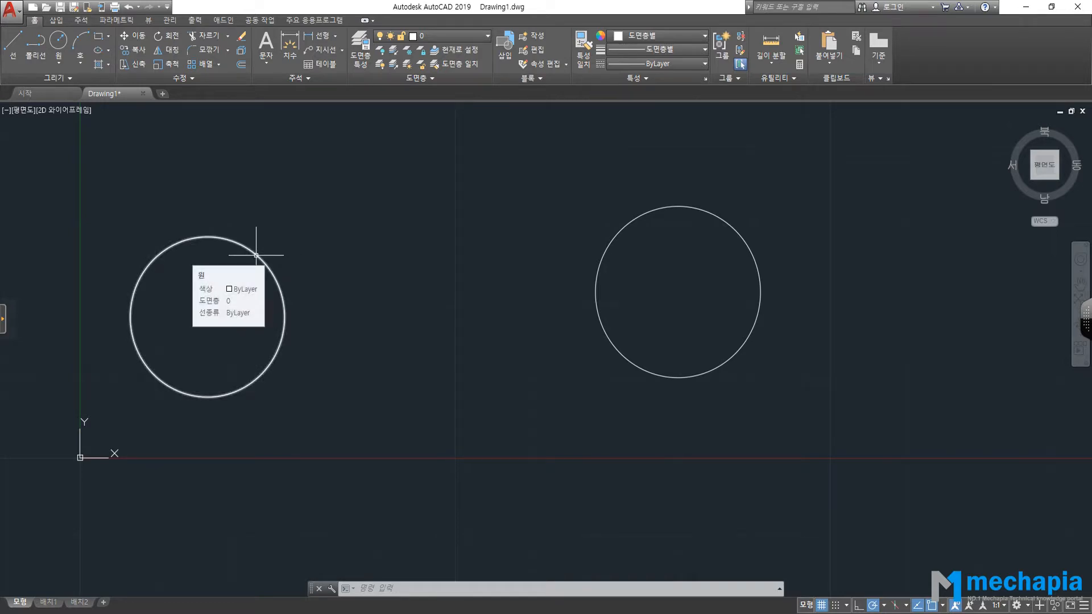
Select the left circle and then the right circle so both show blue grips.
{"action": "left_click", "coordinate": [256, 255]}
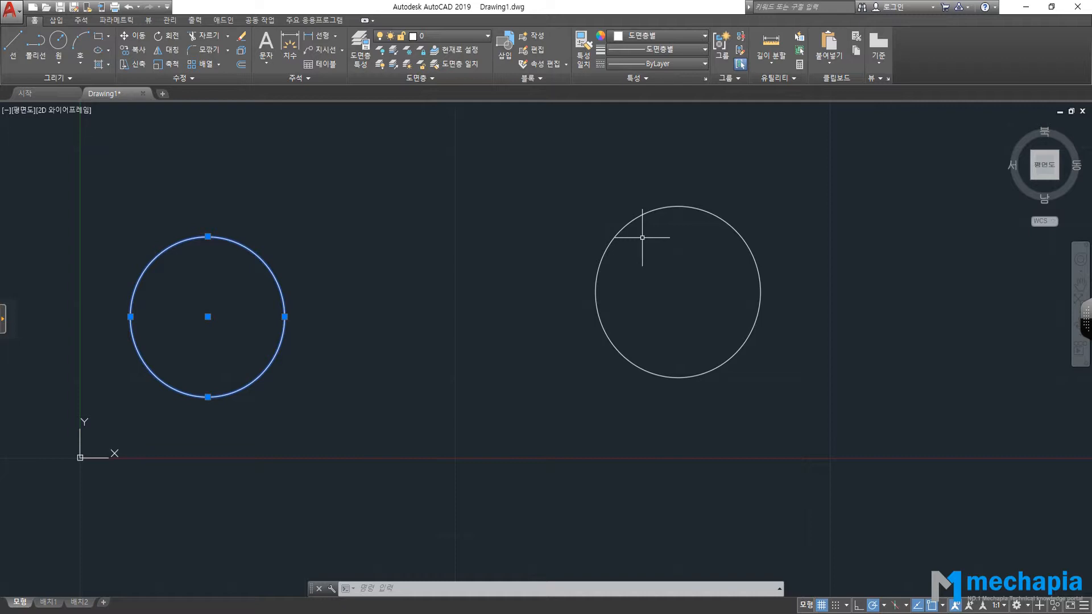
{"action": "left_click", "coordinate": [646, 210]}
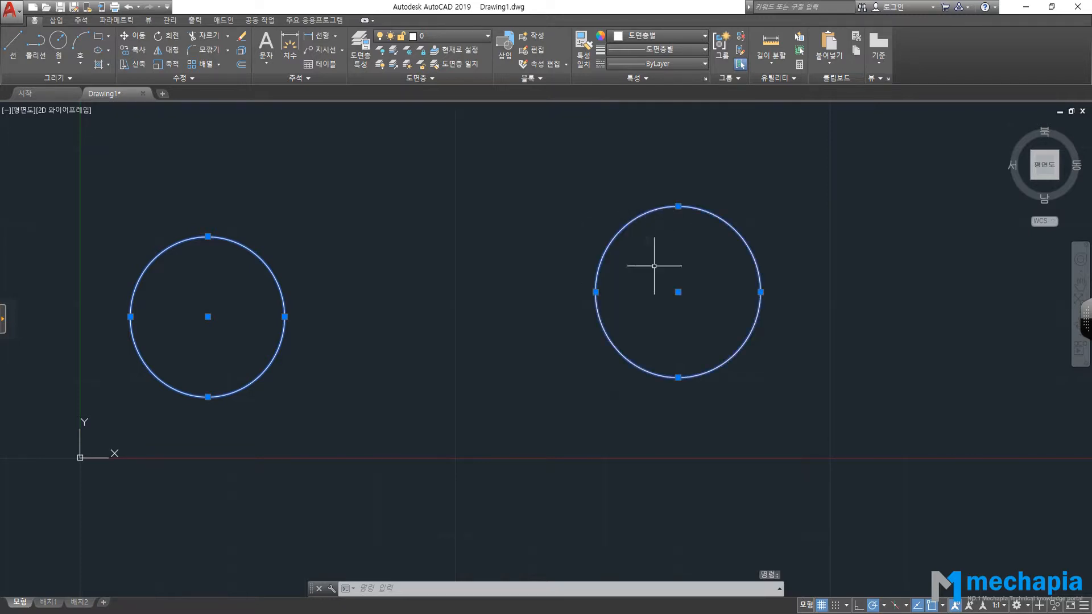
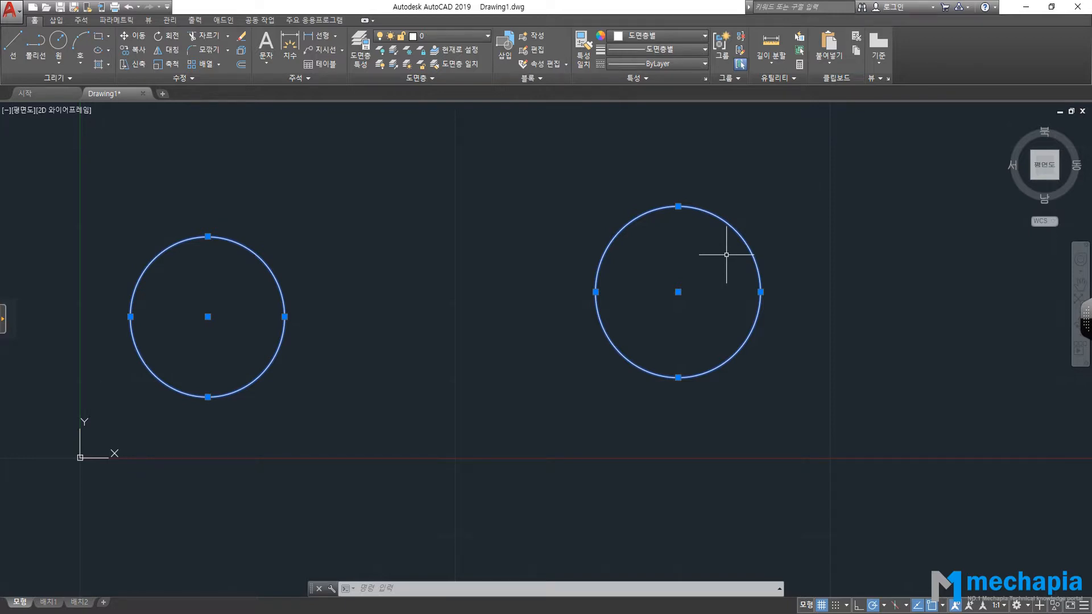
Toggle the right circle out of, back into, and out of the selection.
{"action": "left_click", "coordinate": [657, 208], "text": "shift"}
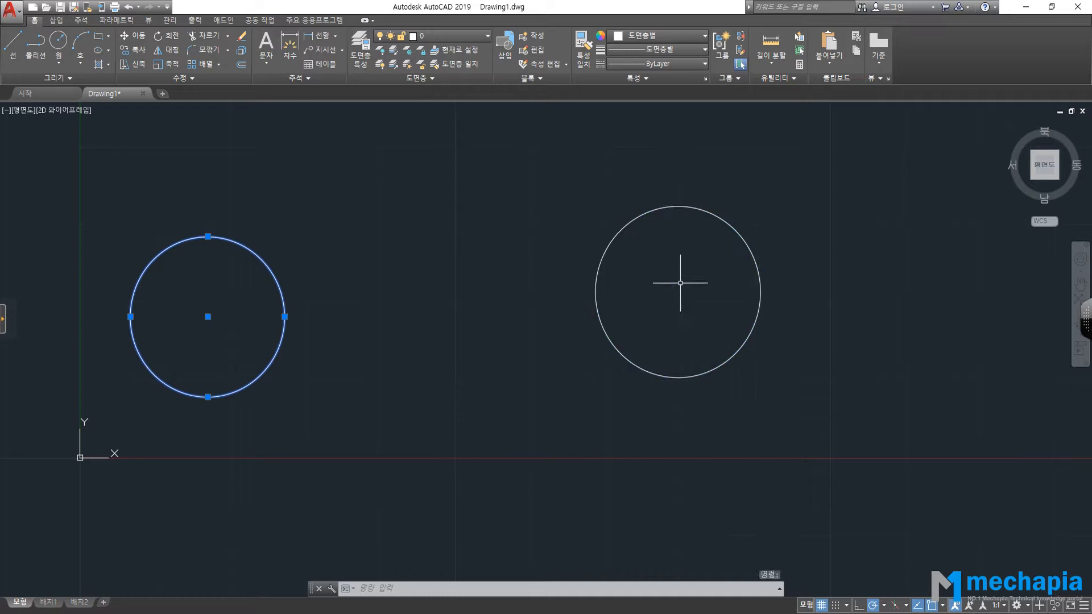
{"action": "left_click", "coordinate": [702, 214]}
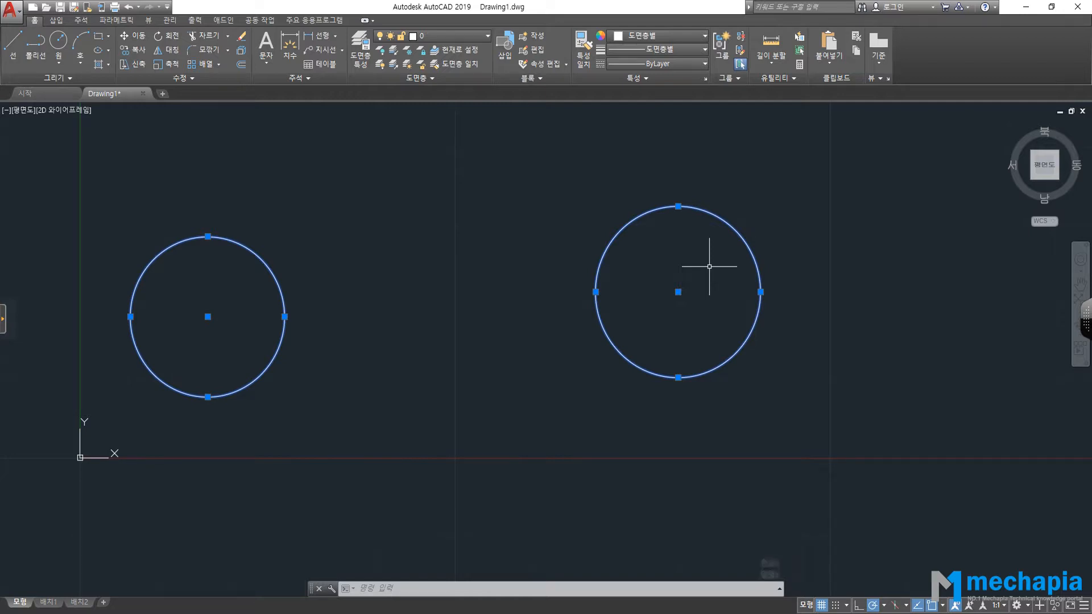
{"action": "left_click", "coordinate": [719, 219], "text": "shift"}
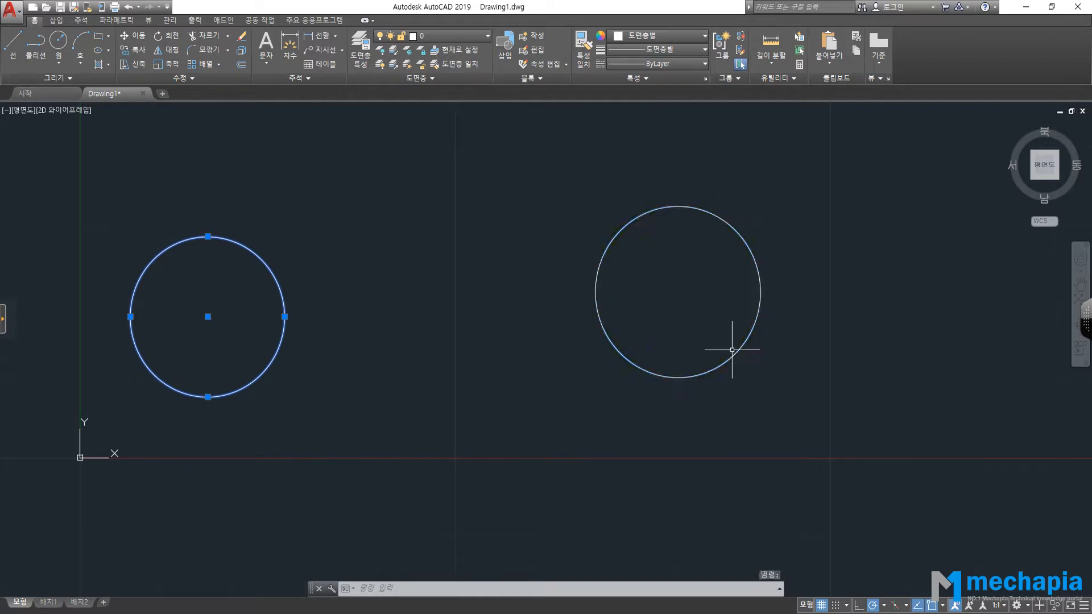
{"action": "left_click", "coordinate": [254, 253]}
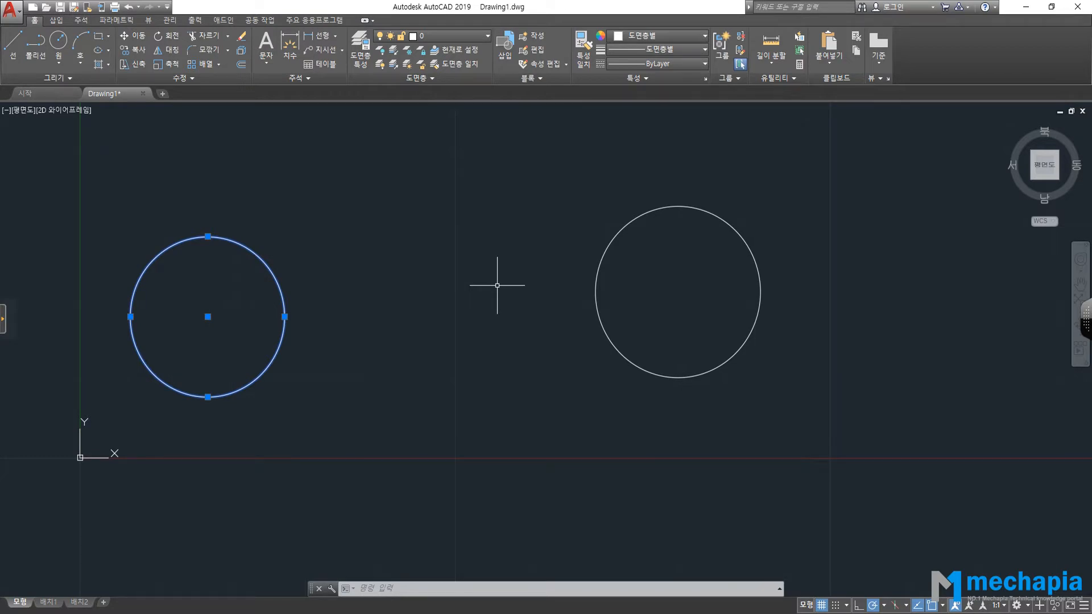
Window-select the right circle, then clear the selection with Esc.
{"action": "scroll", "coordinate": [498, 285], "scroll_direction": "up", "scroll_amount": 2}
{"action": "scroll", "coordinate": [660, 271], "scroll_direction": "down", "scroll_amount": 4}
{"action": "left_click", "coordinate": [663, 264]}
{"action": "scroll", "coordinate": [643, 272], "scroll_direction": "up", "scroll_amount": 2}
{"action": "left_click", "coordinate": [639, 274]}
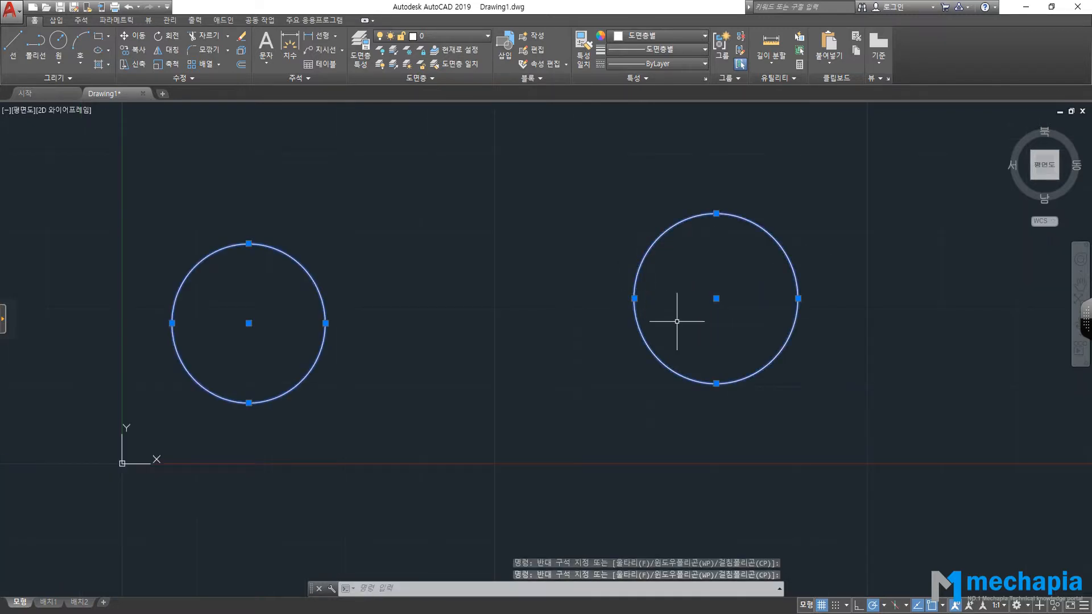
{"action": "key", "text": "Escape"}
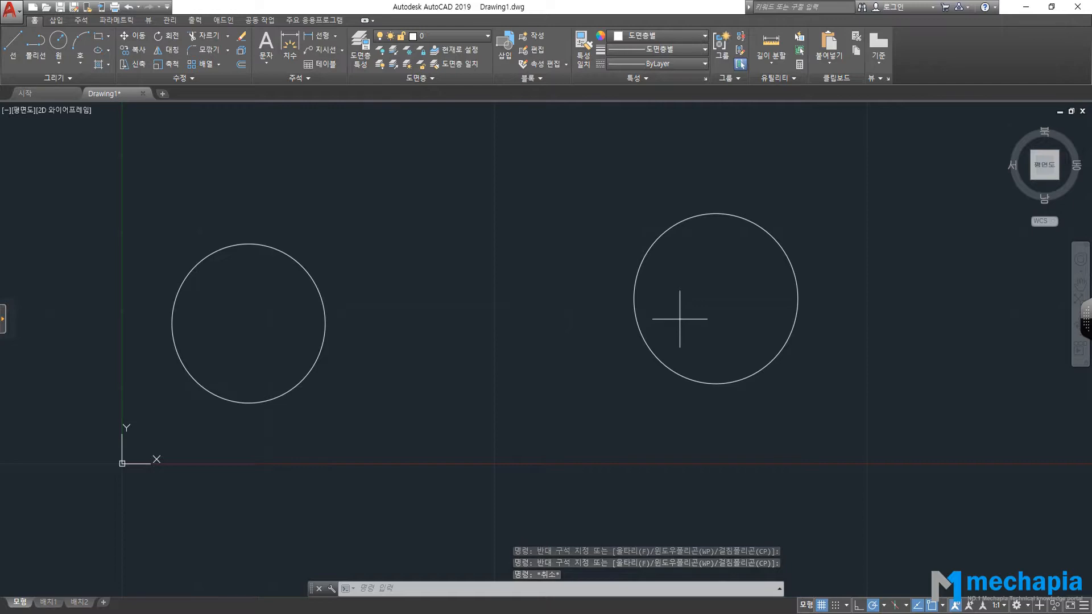
Window-select the right circle, add the left circle, then deselect both with Esc.
{"action": "left_click", "coordinate": [679, 313]}
{"action": "left_click", "coordinate": [644, 349]}
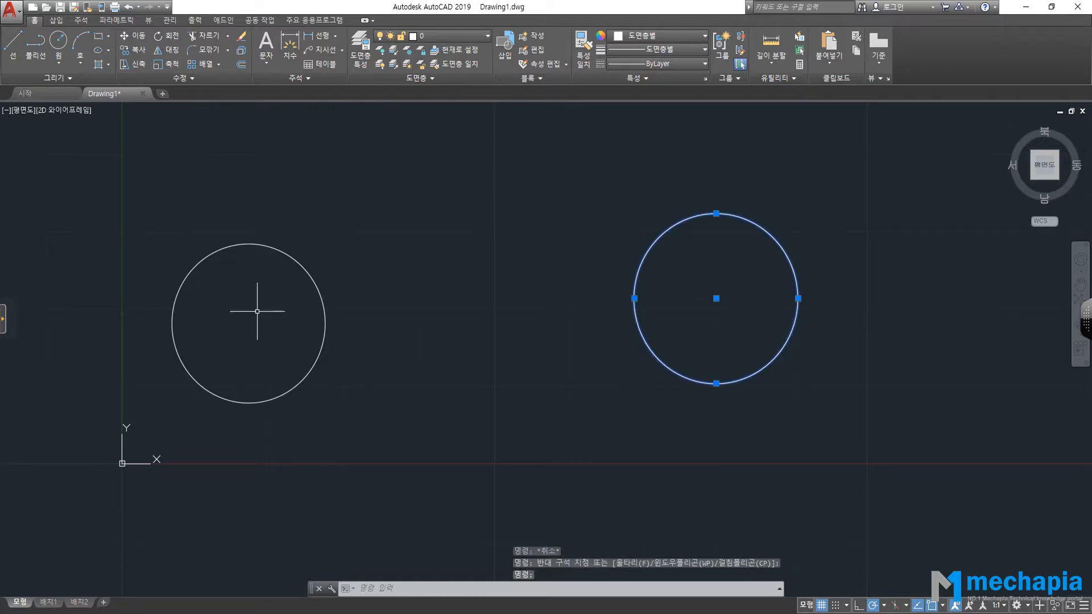
{"action": "left_click", "coordinate": [324, 310]}
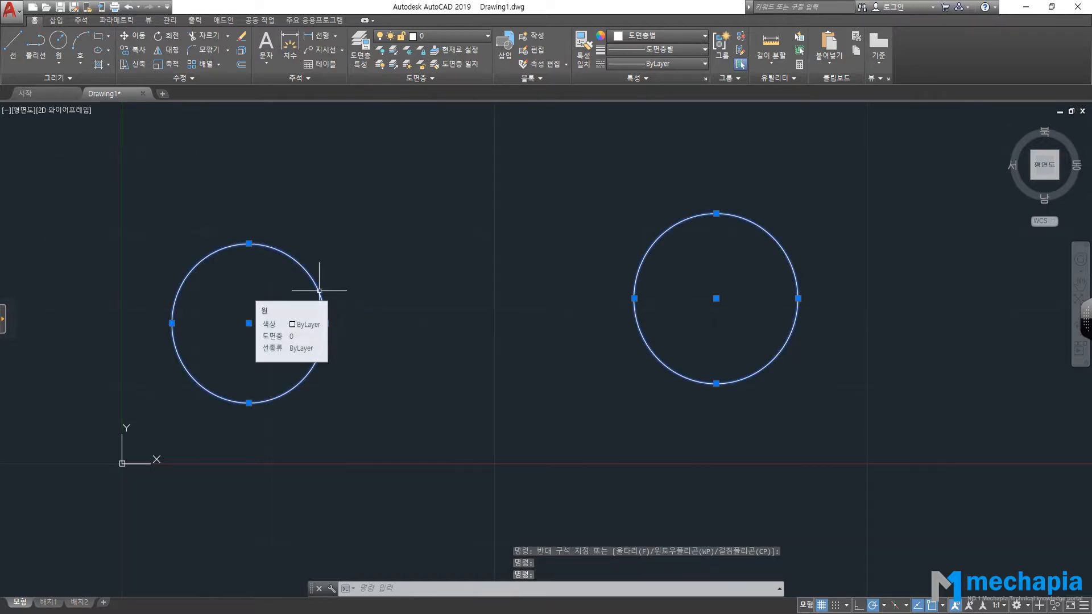
{"action": "key", "text": "Escape"}
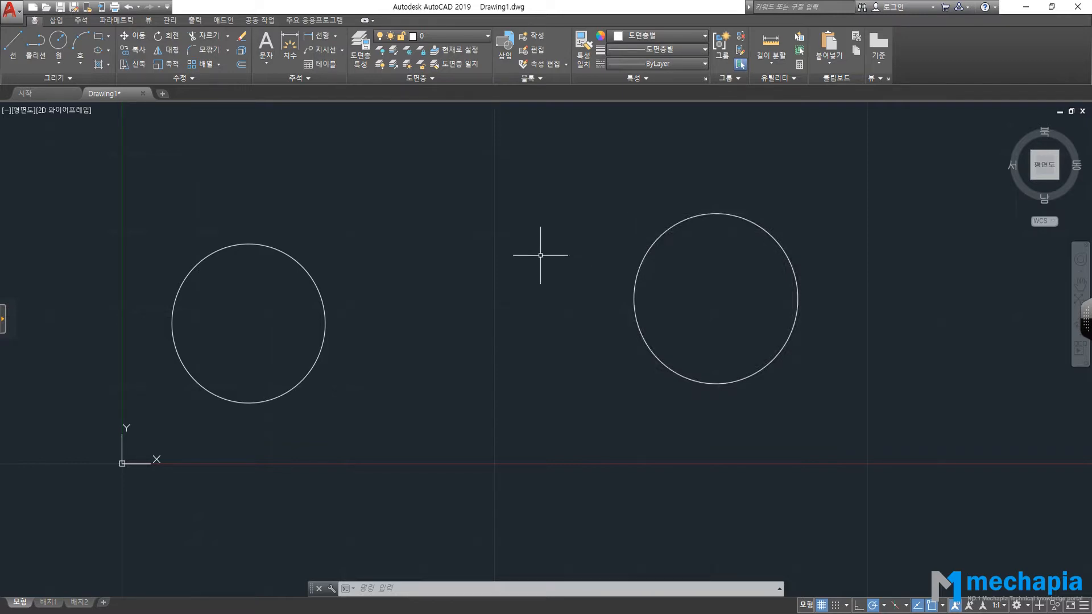
Zoom out and switch to the guide PDF showing page 47.
{"action": "scroll", "coordinate": [542, 251], "scroll_direction": "down", "scroll_amount": 2}
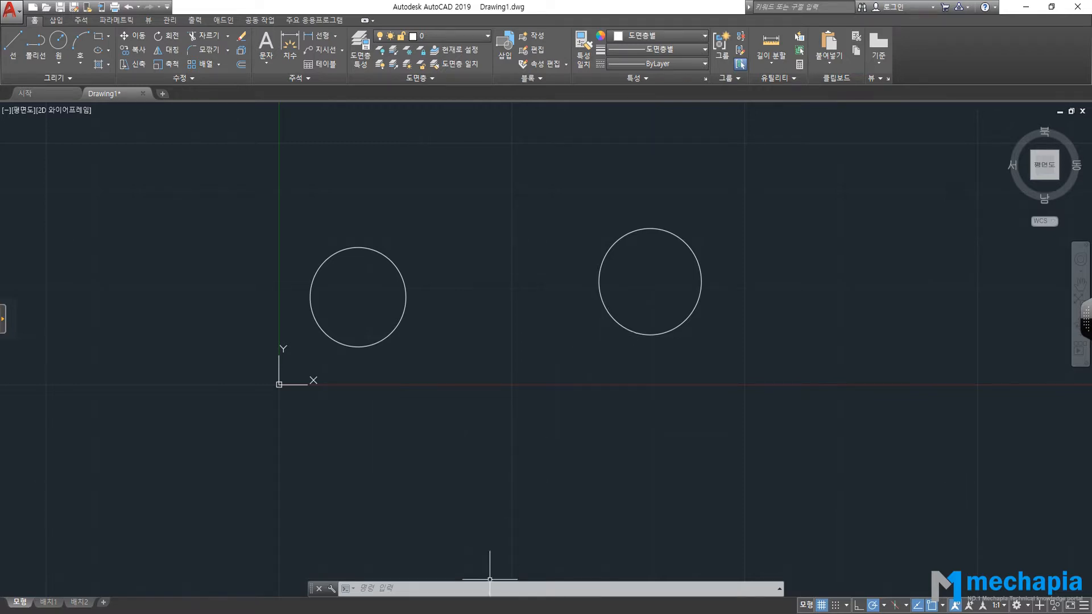
{"action": "key", "text": "alt+Tab"}
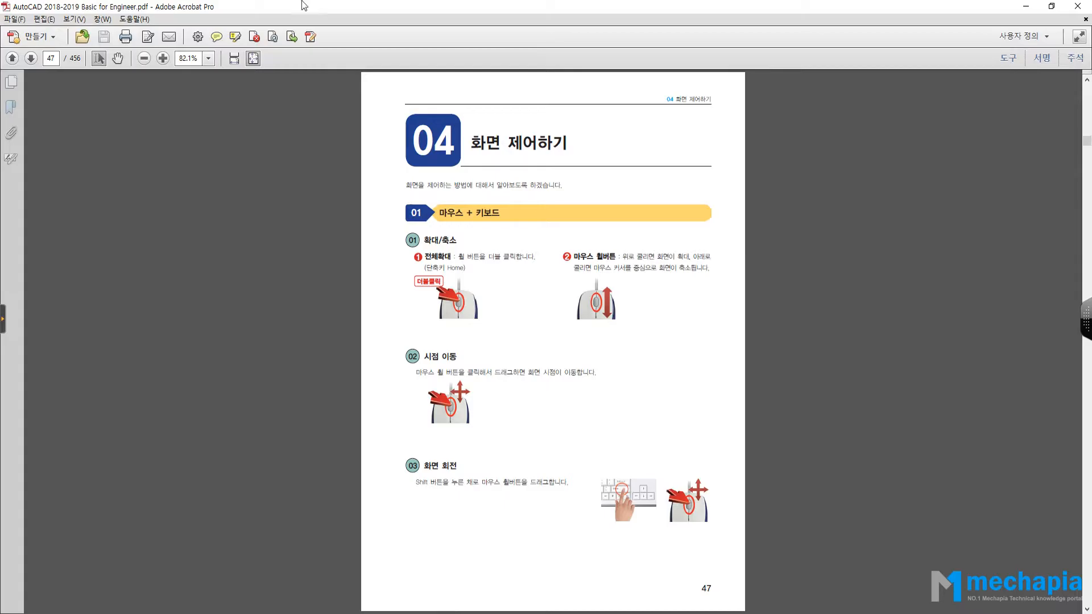
Jump to page 78 on object selection methods, then return to AutoCAD.
{"action": "left_click", "coordinate": [50, 60]}
{"action": "type", "text": "78"}
{"action": "key", "text": "Return"}
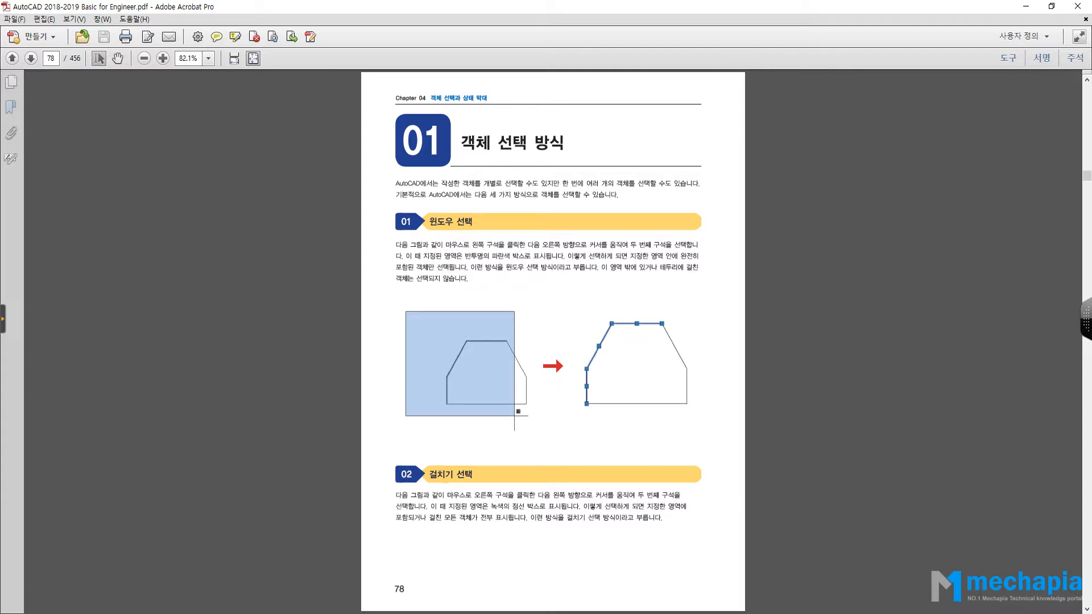
{"action": "left_click", "coordinate": [529, 592]}
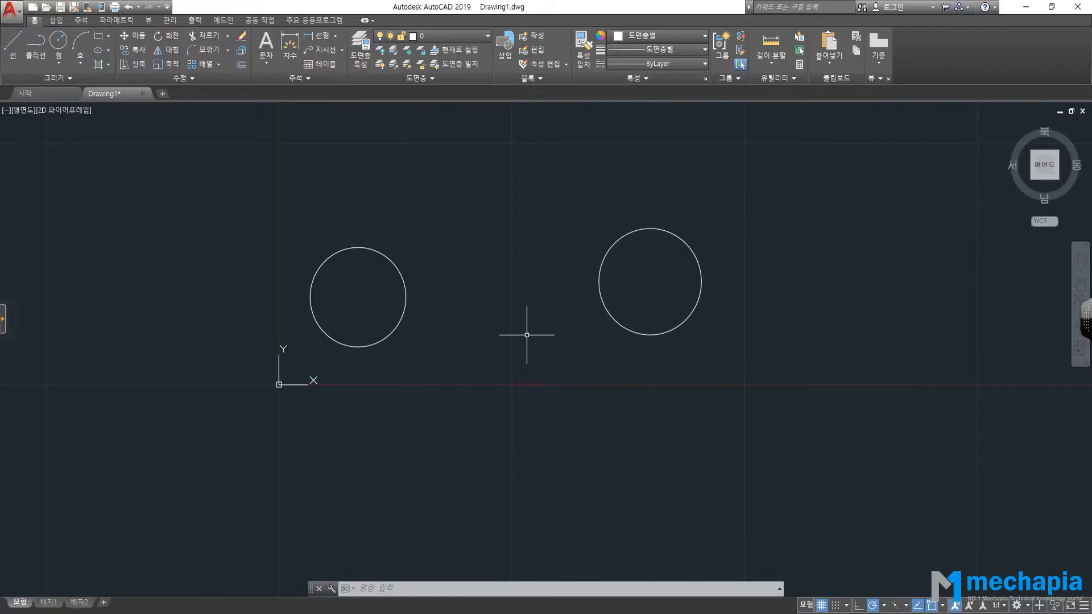
Start a selection window on empty canvas to the right of the right circle.
{"action": "scroll", "coordinate": [527, 335], "scroll_direction": "down", "scroll_amount": 2}
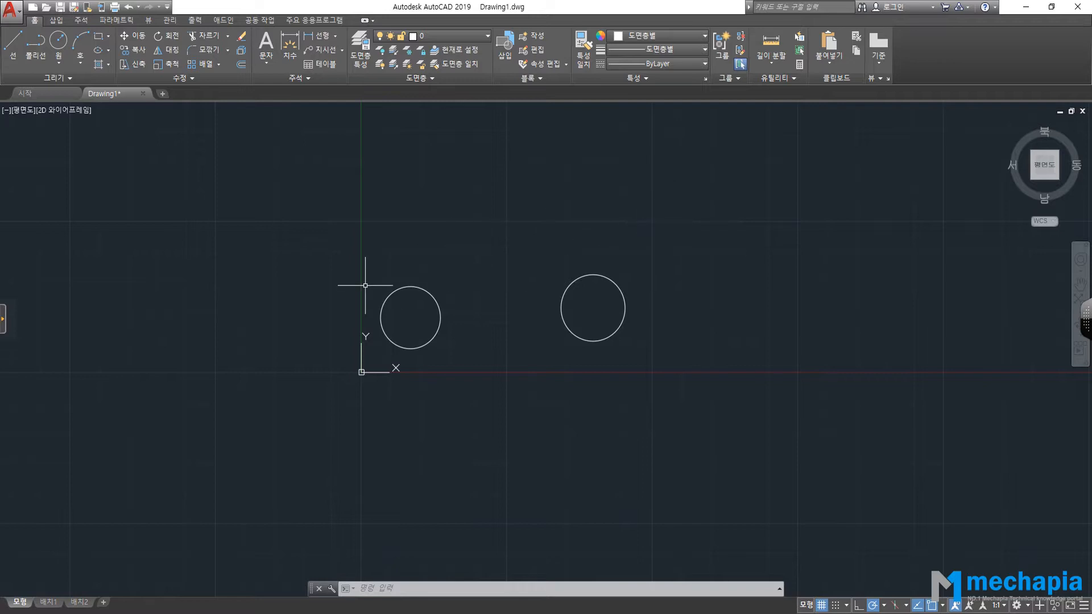
{"action": "scroll", "coordinate": [627, 302], "scroll_direction": "up", "scroll_amount": 2}
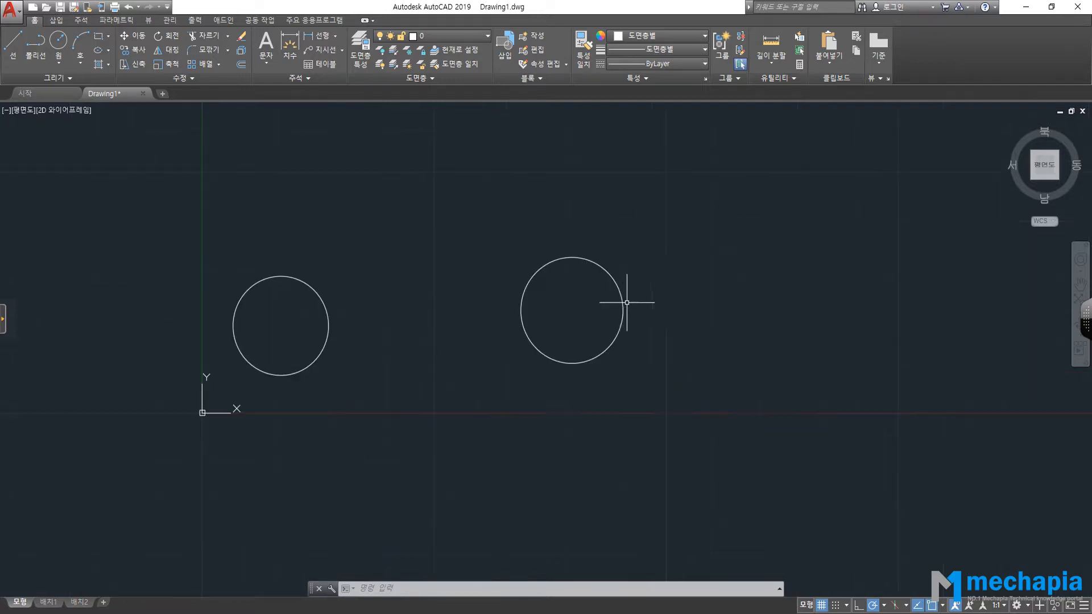
{"action": "left_click", "coordinate": [679, 203]}
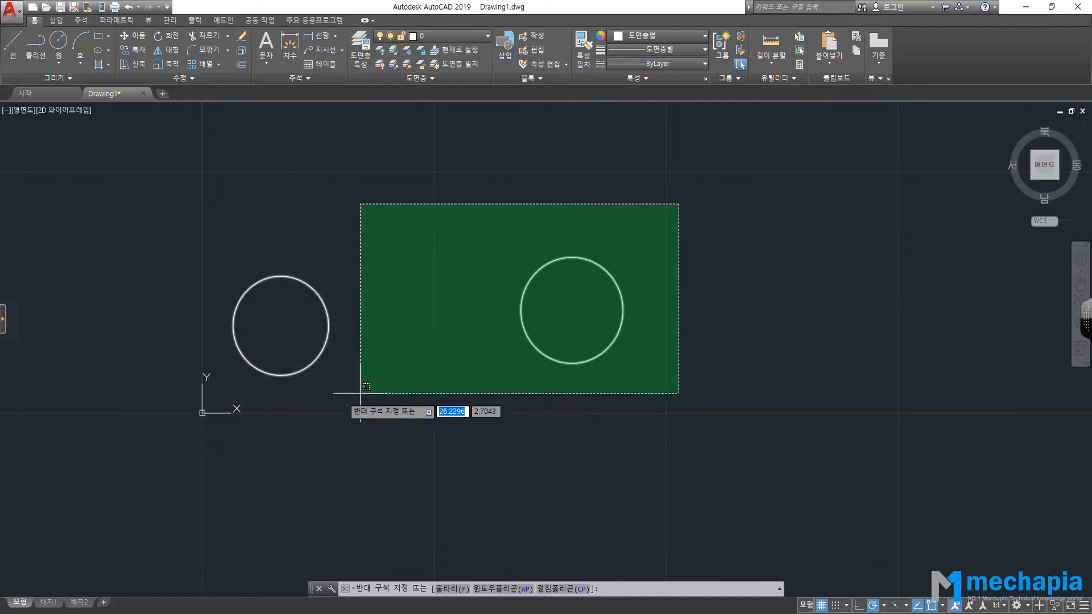
Cancel the pending selection window and recentre the two circles in view.
{"action": "middle_click_drag", "start_coordinate": [402, 380], "coordinate": [214, 389]}
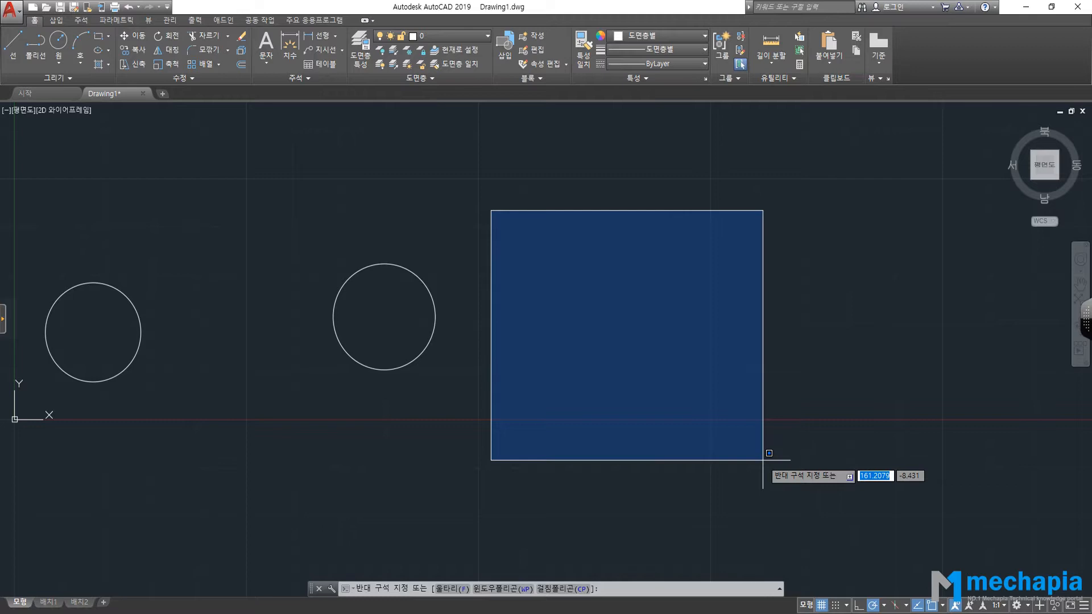
{"action": "key", "text": "Escape"}
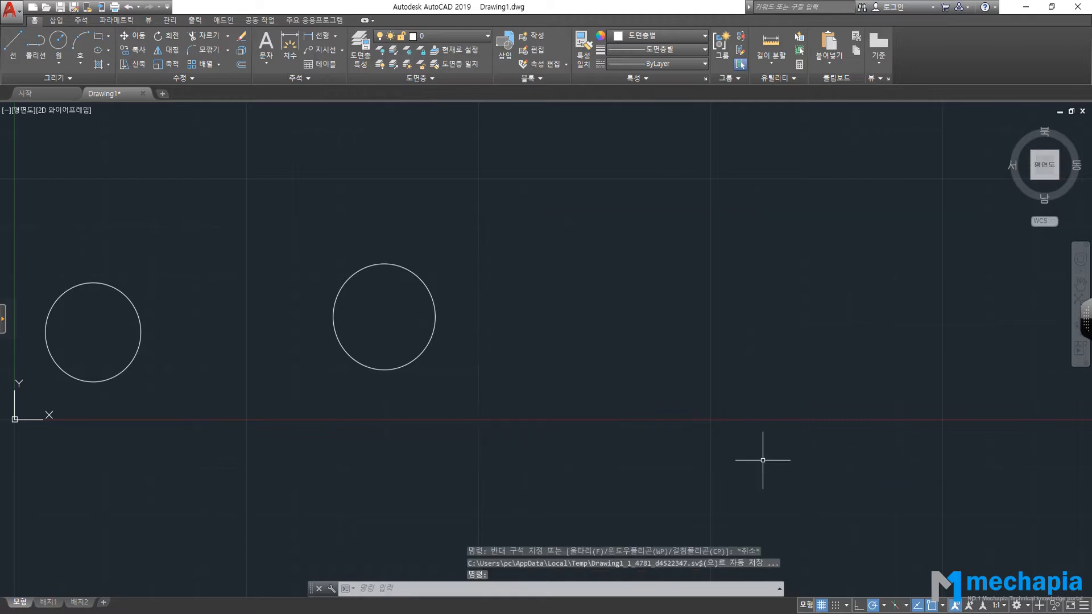
{"action": "scroll", "coordinate": [762, 460], "scroll_direction": "down", "scroll_amount": 2}
{"action": "middle_click_drag", "start_coordinate": [634, 390], "coordinate": [756, 356]}
{"action": "scroll", "coordinate": [529, 360], "scroll_direction": "up", "scroll_amount": 4}
{"action": "scroll", "coordinate": [512, 349], "scroll_direction": "down", "scroll_amount": 2}
{"action": "middle_click_drag", "start_coordinate": [516, 348], "coordinate": [496, 378]}
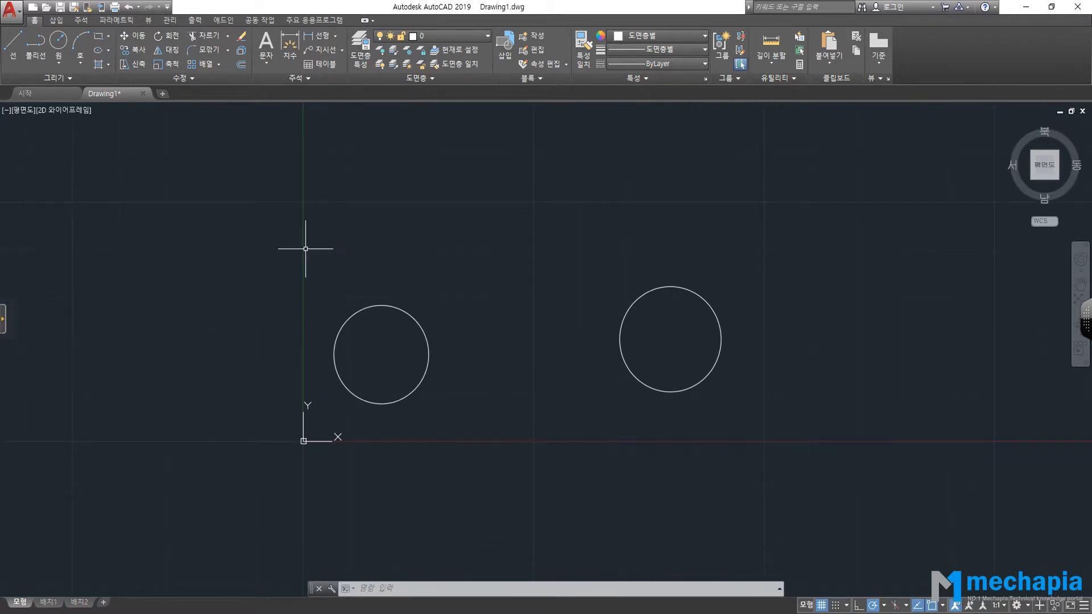
{"action": "left_click", "coordinate": [250, 237]}
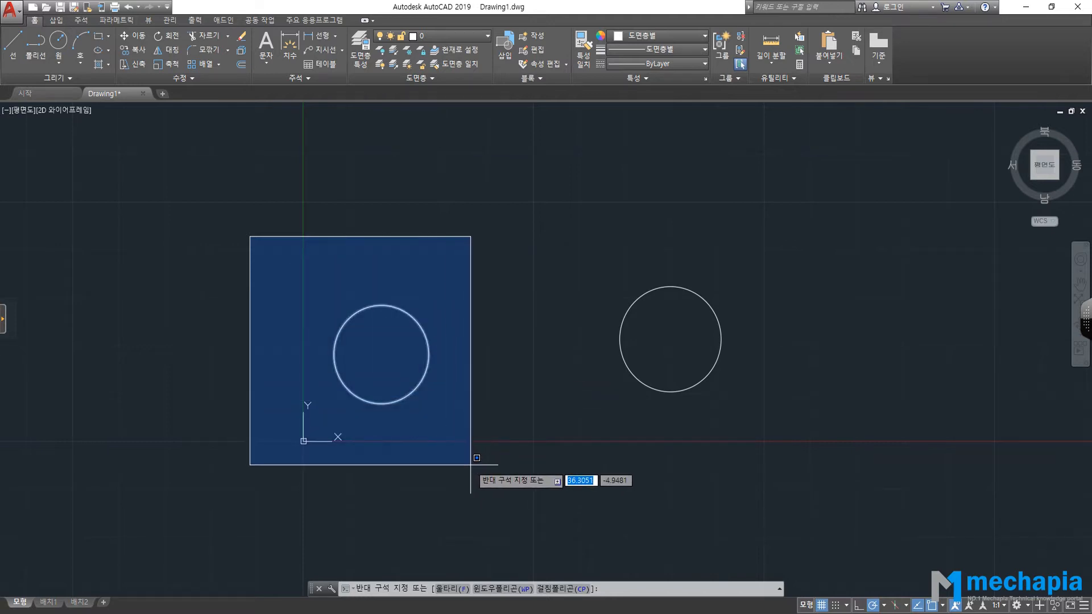
{"action": "left_click", "coordinate": [670, 480]}
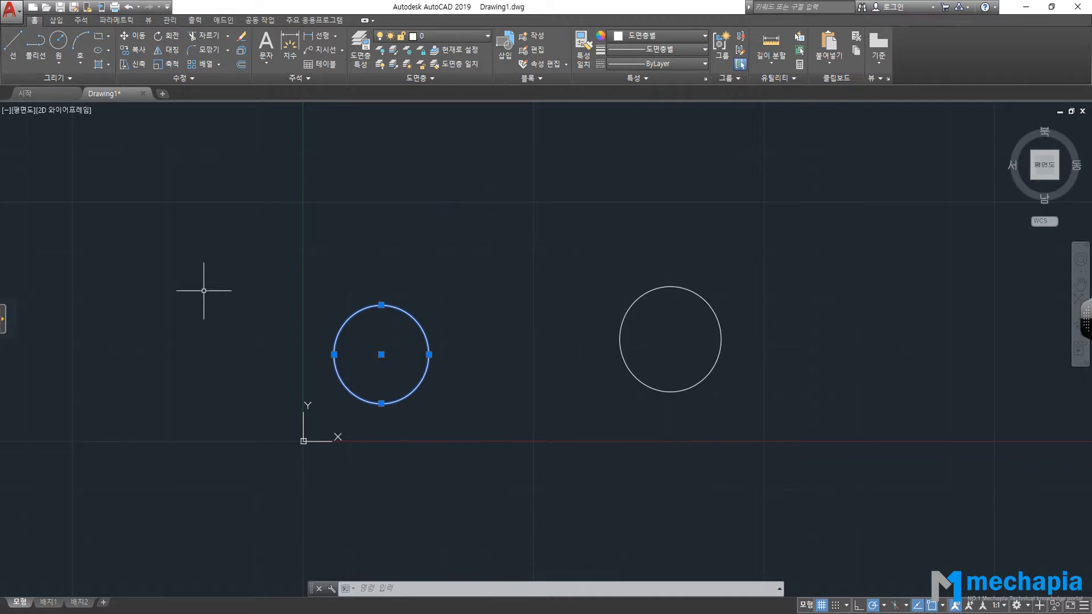
{"action": "left_click", "coordinate": [217, 197]}
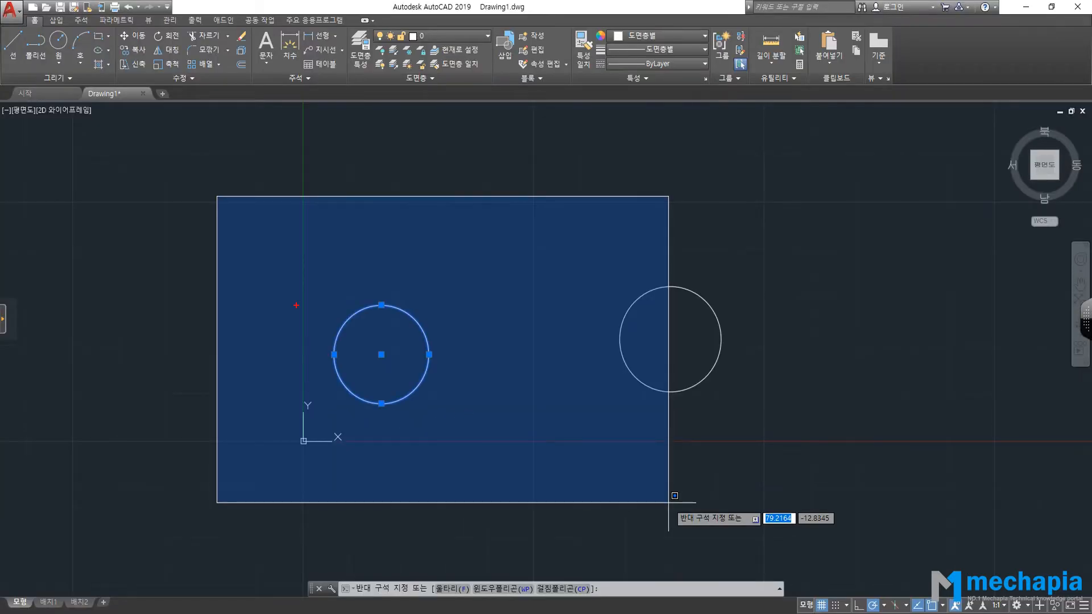
{"action": "mouse_move", "coordinate": [227, 190]}
{"action": "left_mouse_down"}
{"action": "mouse_move", "coordinate": [634, 186]}
{"action": "mouse_move", "coordinate": [646, 361]}
{"action": "mouse_move", "coordinate": [596, 509]}
{"action": "mouse_move", "coordinate": [189, 487]}
{"action": "mouse_move", "coordinate": [207, 166]}
{"action": "left_mouse_up"}
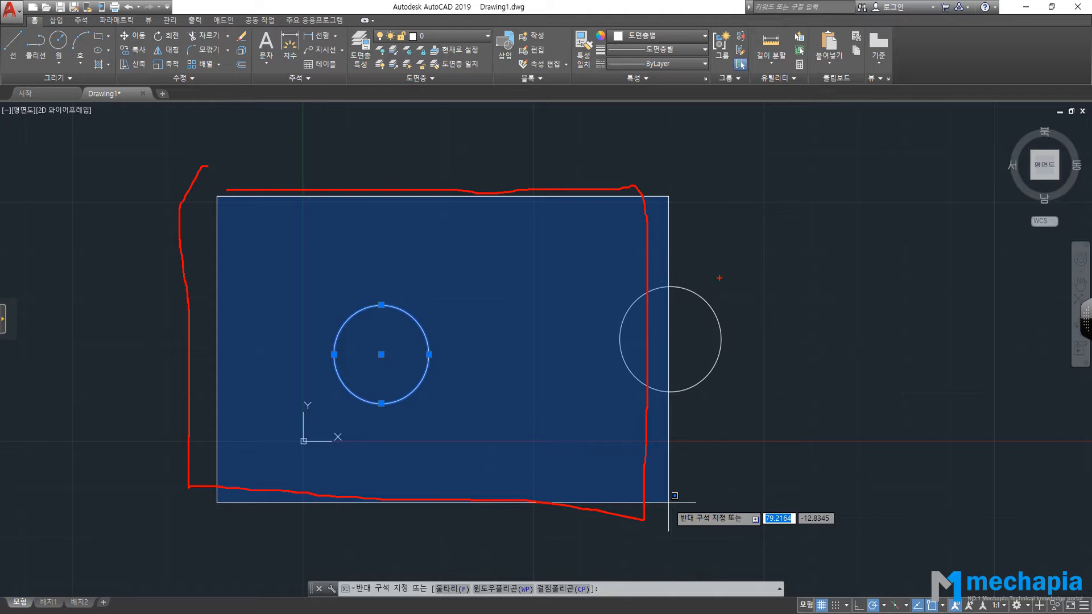
{"action": "left_click_drag", "start_coordinate": [721, 283], "coordinate": [693, 326]}
{"action": "key", "text": "Escape"}
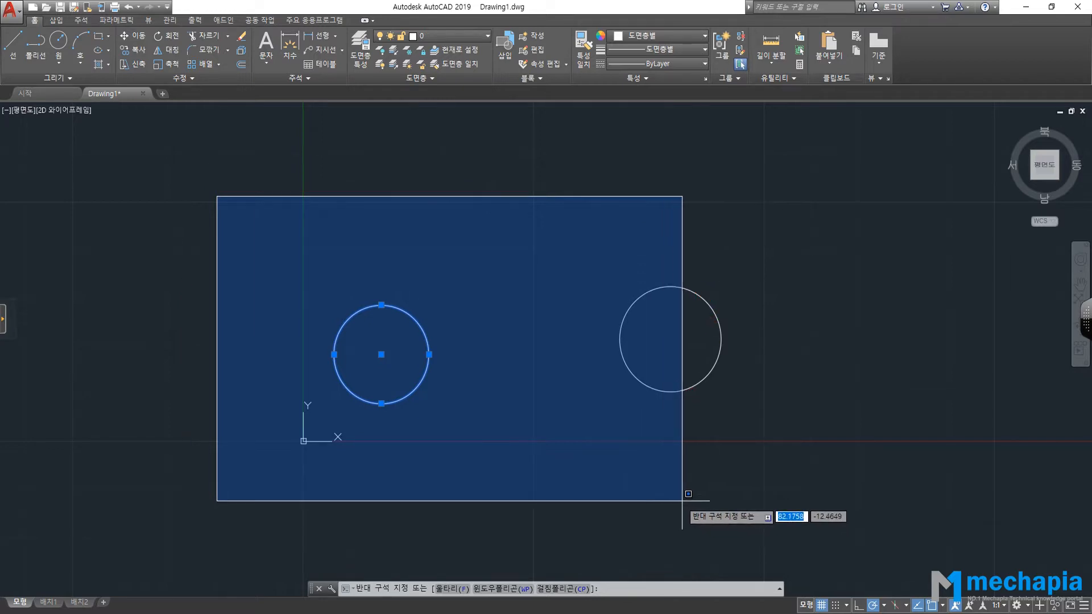
{"action": "left_click", "coordinate": [682, 511]}
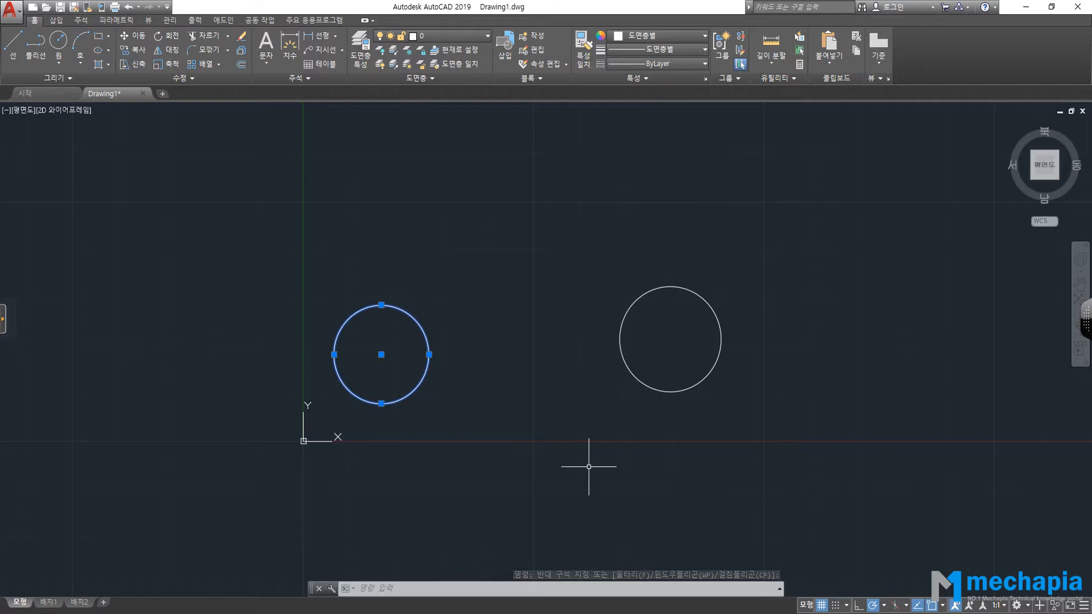
{"action": "key", "text": "Escape"}
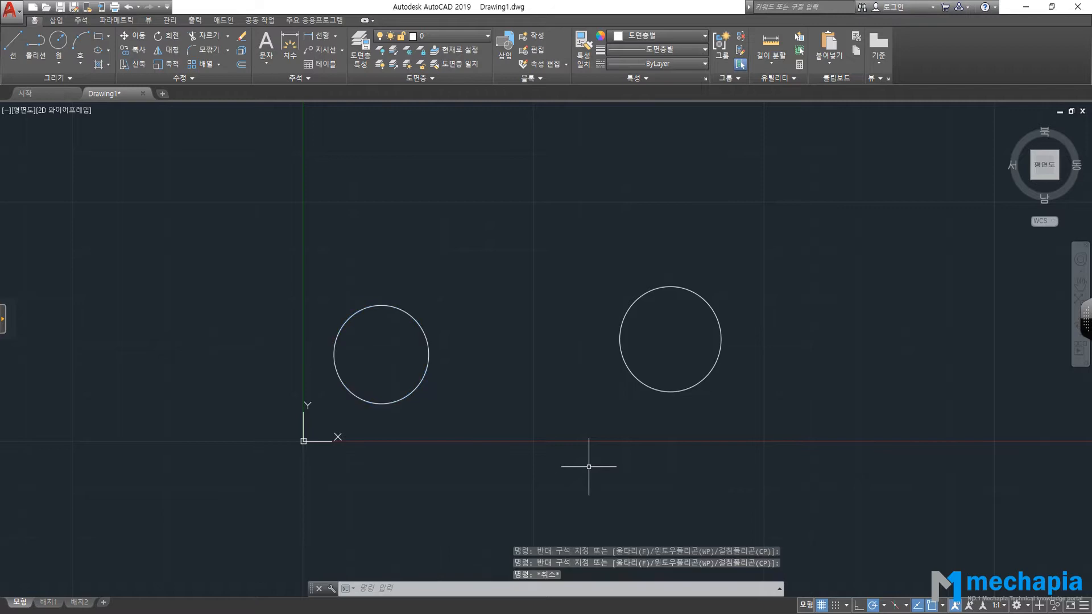
Select both circles with three successive crossing windows, then deselect them.
{"action": "left_click", "coordinate": [797, 240]}
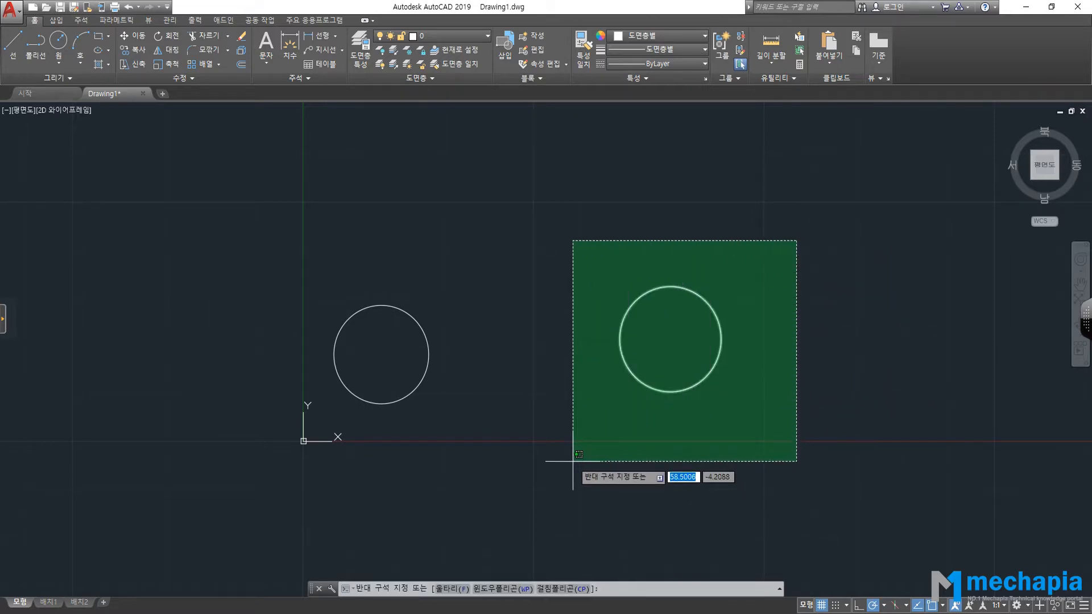
{"action": "left_click", "coordinate": [383, 476]}
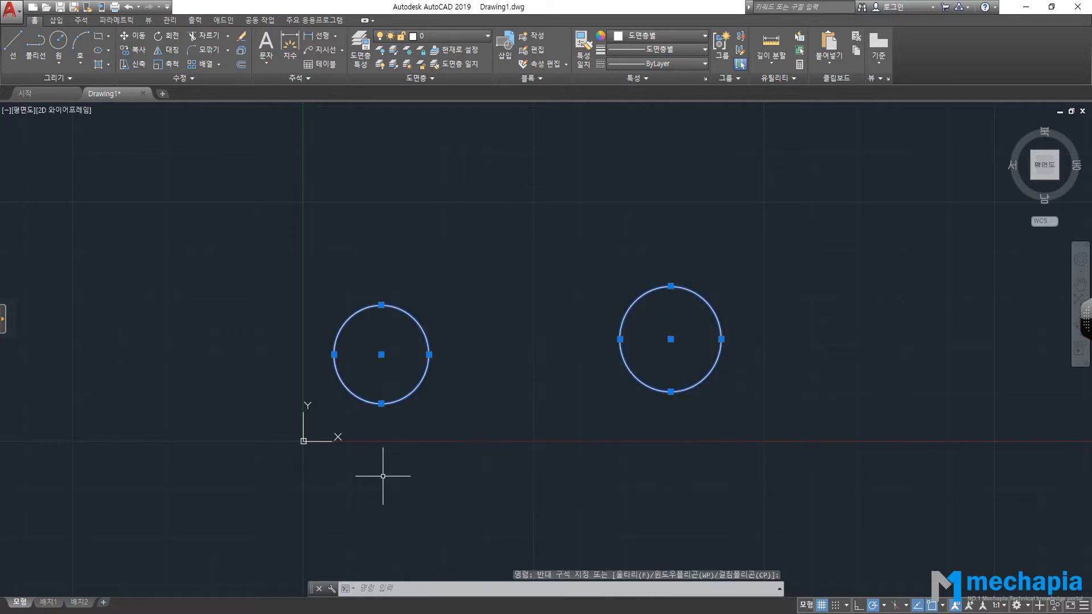
{"action": "left_click", "coordinate": [823, 228]}
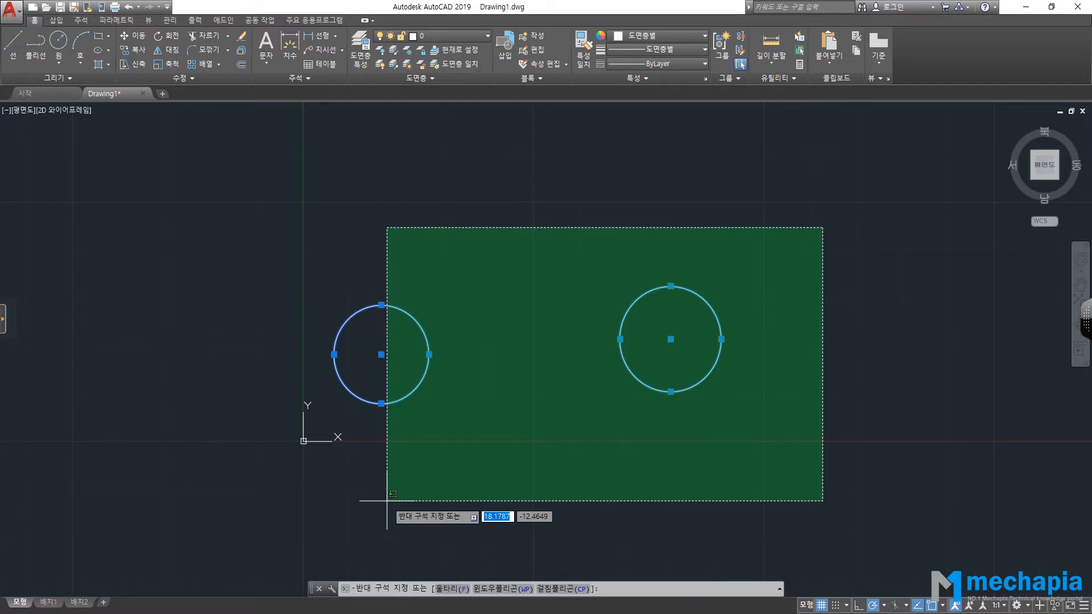
{"action": "left_click", "coordinate": [401, 326]}
{"action": "left_click", "coordinate": [713, 229]}
{"action": "left_click", "coordinate": [426, 337]}
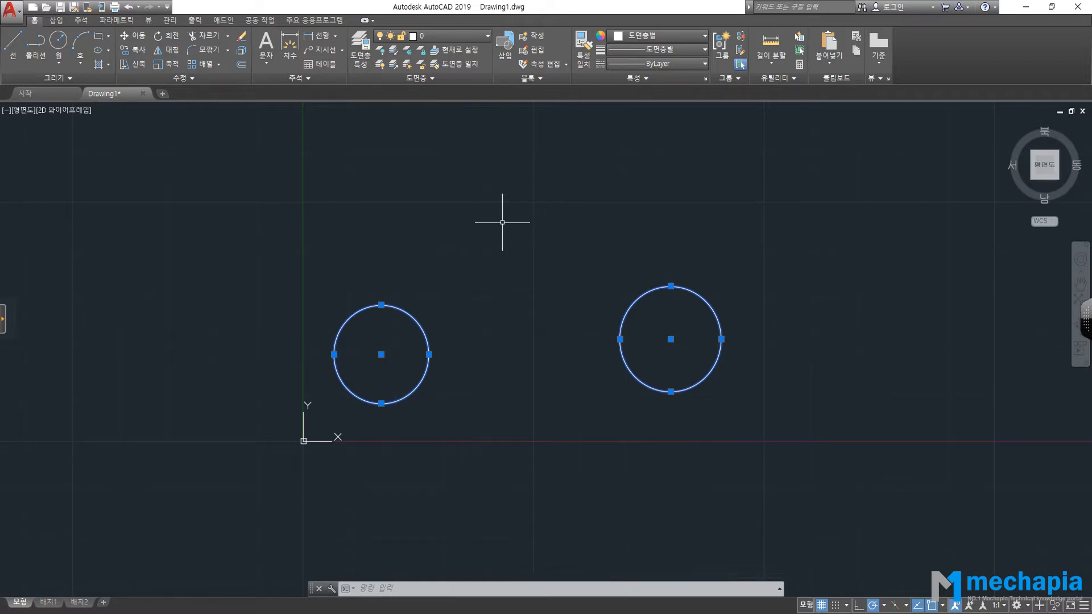
{"action": "key", "text": "Escape"}
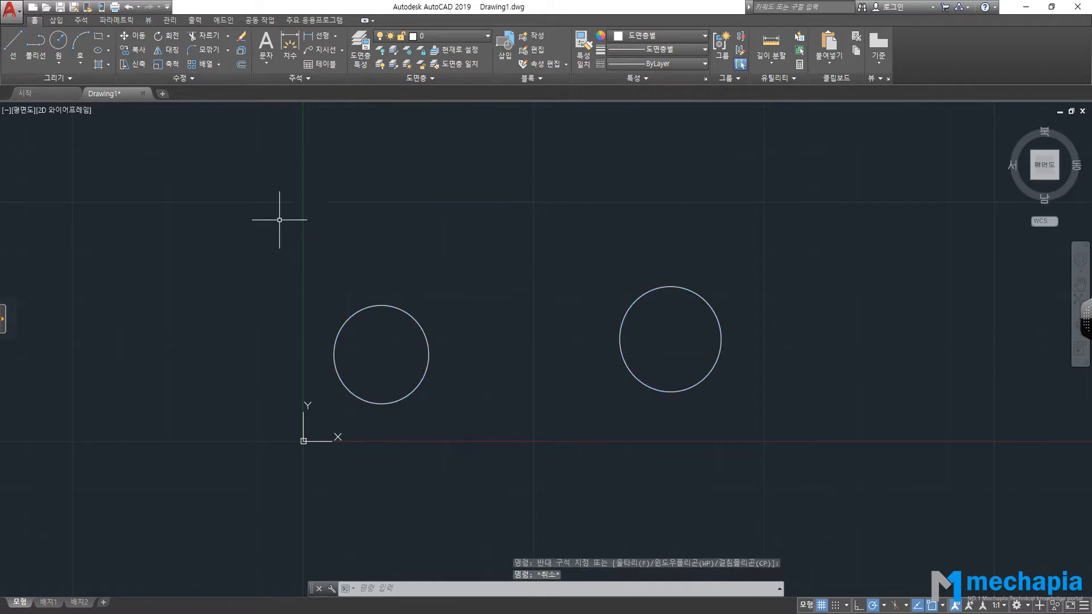
Cancel an unfinished window, then crossing-select both circles and deselect them.
{"action": "left_click", "coordinate": [279, 220]}
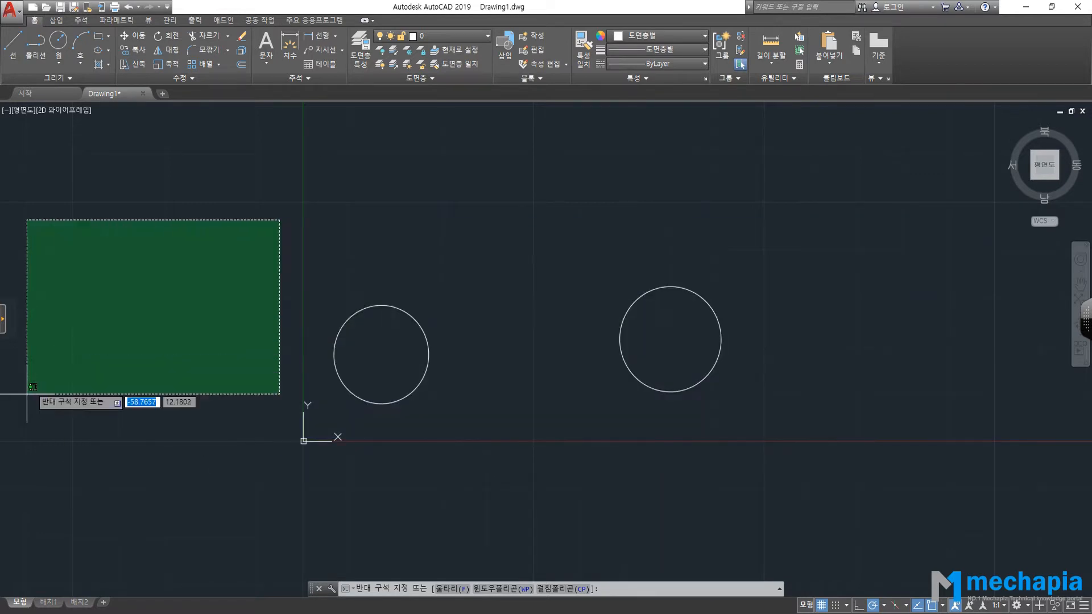
{"action": "key", "text": "Escape"}
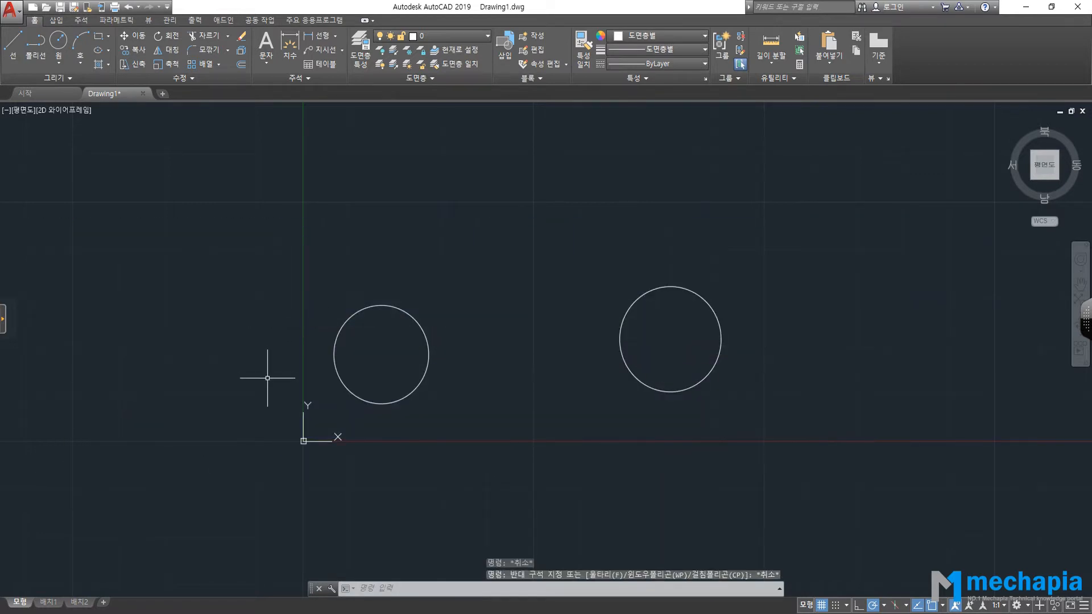
{"action": "left_click", "coordinate": [780, 201]}
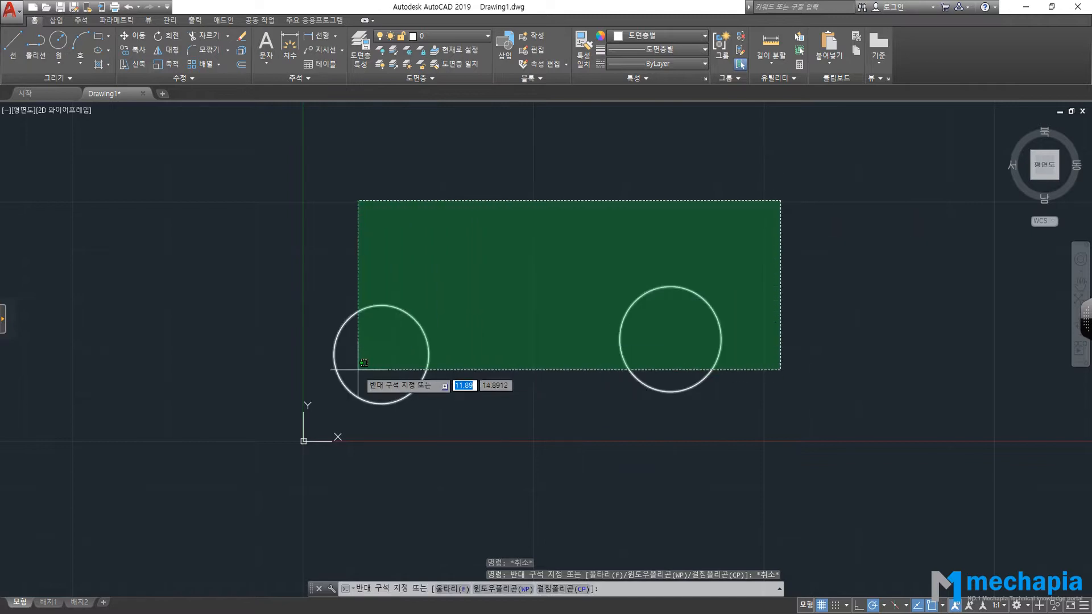
{"action": "left_click", "coordinate": [371, 347]}
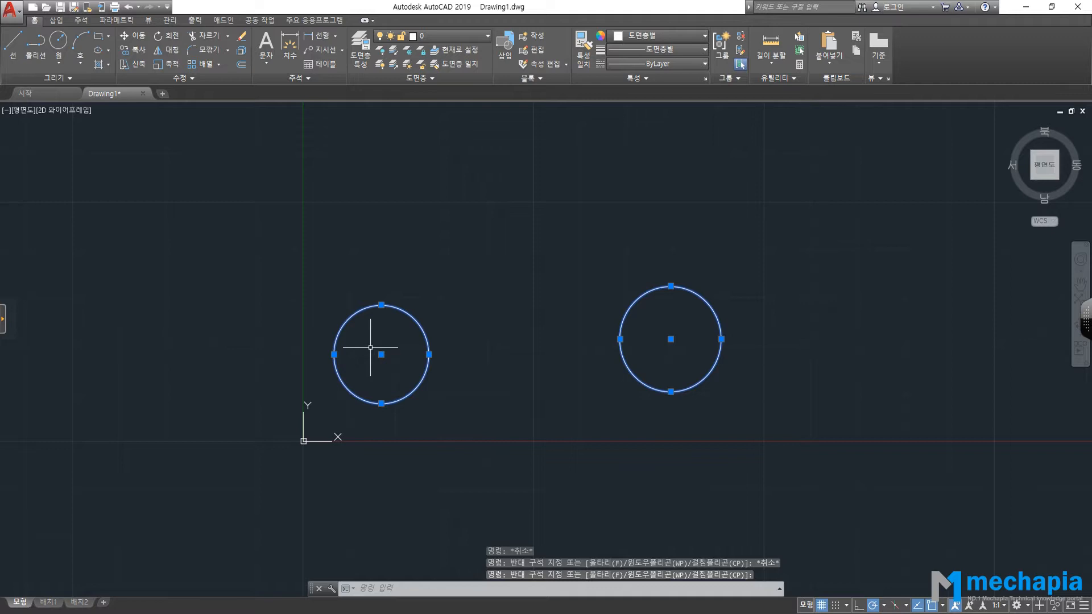
{"action": "key", "text": "Escape"}
{"action": "key", "text": "Escape"}
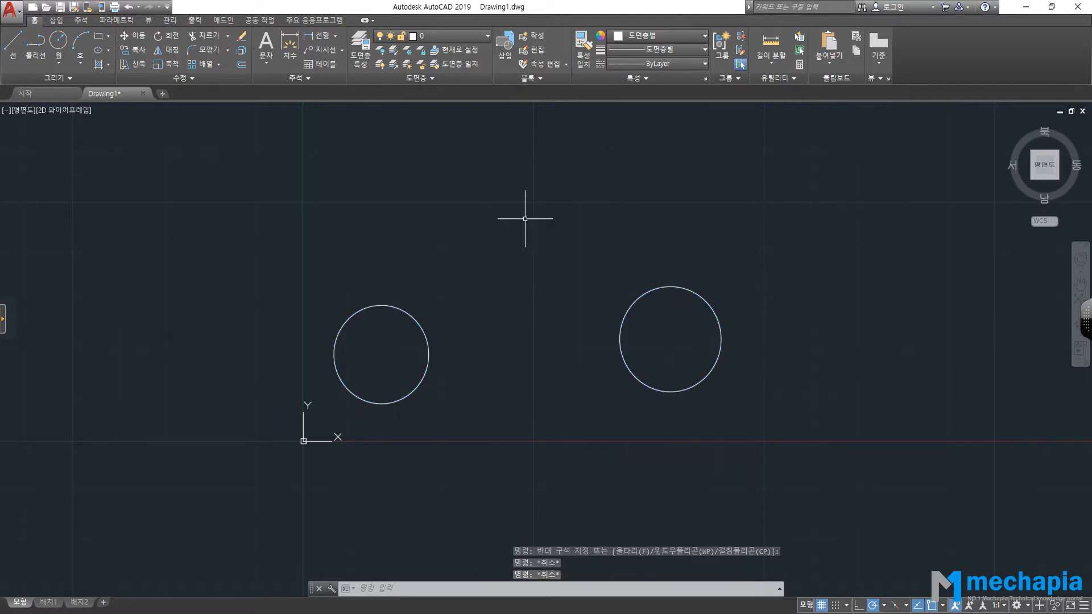
Cancel another unfinished window and switch to the PDF's page 79 on lasso selection.
{"action": "left_click", "coordinate": [525, 216]}
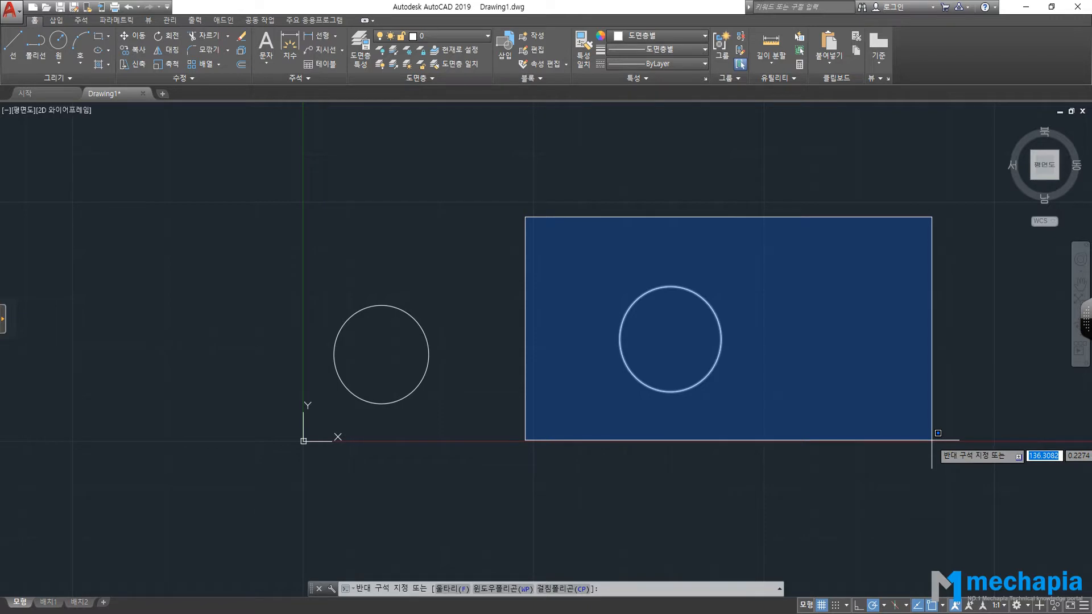
{"action": "key", "text": "Escape"}
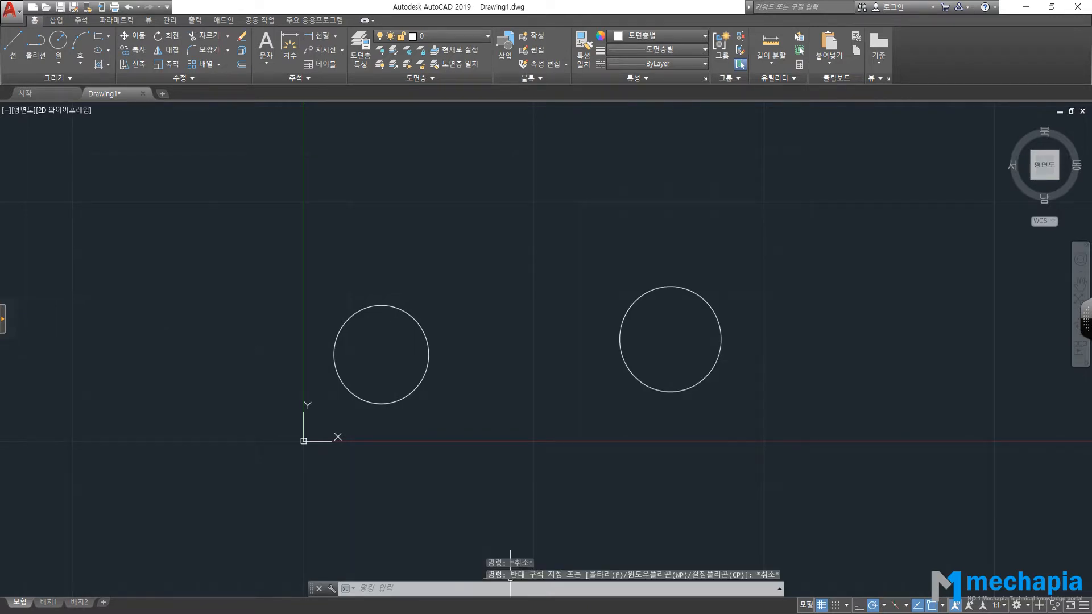
{"action": "key", "text": "alt+Tab"}
{"action": "scroll", "coordinate": [377, 518], "scroll_direction": "down", "scroll_amount": 1}
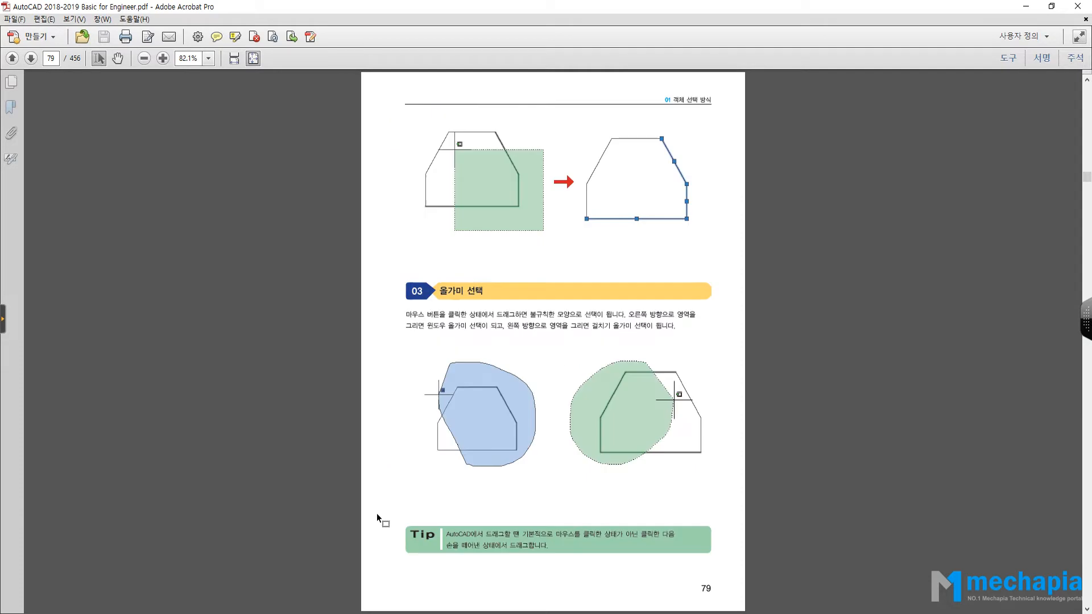
Scroll back to page 78 and switch back to the AutoCAD drawing.
{"action": "scroll", "coordinate": [513, 480], "scroll_direction": "up", "scroll_amount": 1}
{"action": "key", "text": "alt+Tab"}
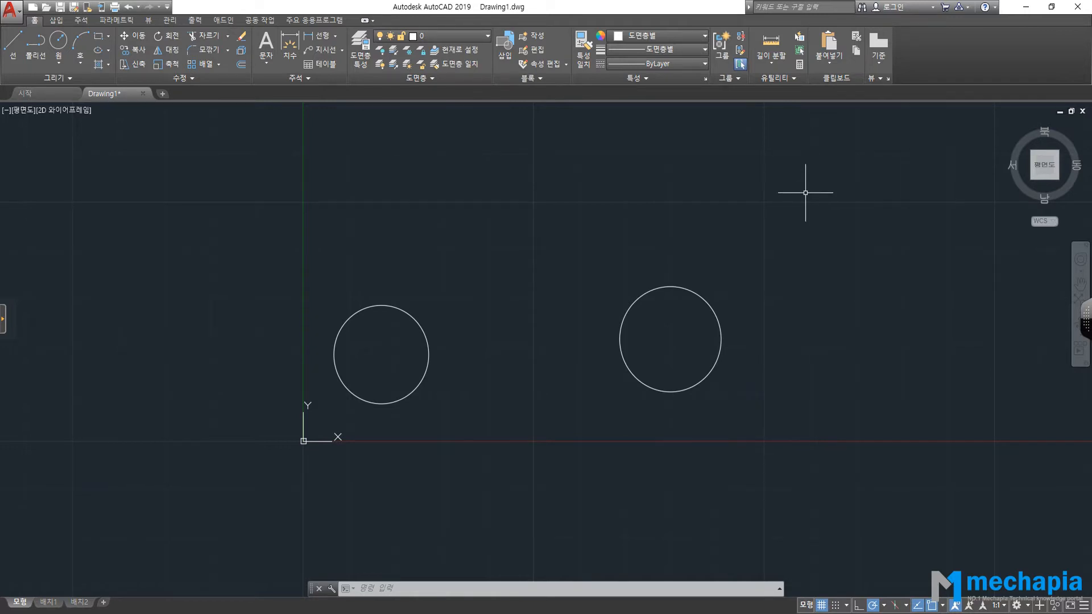
{"action": "left_click", "coordinate": [775, 224]}
{"action": "mouse_move", "coordinate": [776, 223]}
{"action": "left_mouse_down"}
{"action": "mouse_move", "coordinate": [578, 234]}
{"action": "mouse_move", "coordinate": [510, 200]}
{"action": "mouse_move", "coordinate": [510, 151]}
{"action": "mouse_move", "coordinate": [563, 119]}
{"action": "mouse_move", "coordinate": [724, 123]}
{"action": "mouse_move", "coordinate": [800, 142]}
{"action": "mouse_move", "coordinate": [823, 171]}
{"action": "mouse_move", "coordinate": [838, 238]}
{"action": "mouse_move", "coordinate": [804, 364]}
{"action": "left_mouse_up"}
{"action": "mouse_move", "coordinate": [218, 343]}
{"action": "left_mouse_down"}
{"action": "mouse_move", "coordinate": [366, 236]}
{"action": "mouse_move", "coordinate": [495, 262]}
{"action": "mouse_move", "coordinate": [549, 332]}
{"action": "mouse_move", "coordinate": [586, 415]}
{"action": "mouse_move", "coordinate": [510, 488]}
{"action": "mouse_move", "coordinate": [305, 502]}
{"action": "mouse_move", "coordinate": [208, 464]}
{"action": "mouse_move", "coordinate": [178, 370]}
{"action": "left_mouse_up"}
{"action": "key", "text": "Escape"}
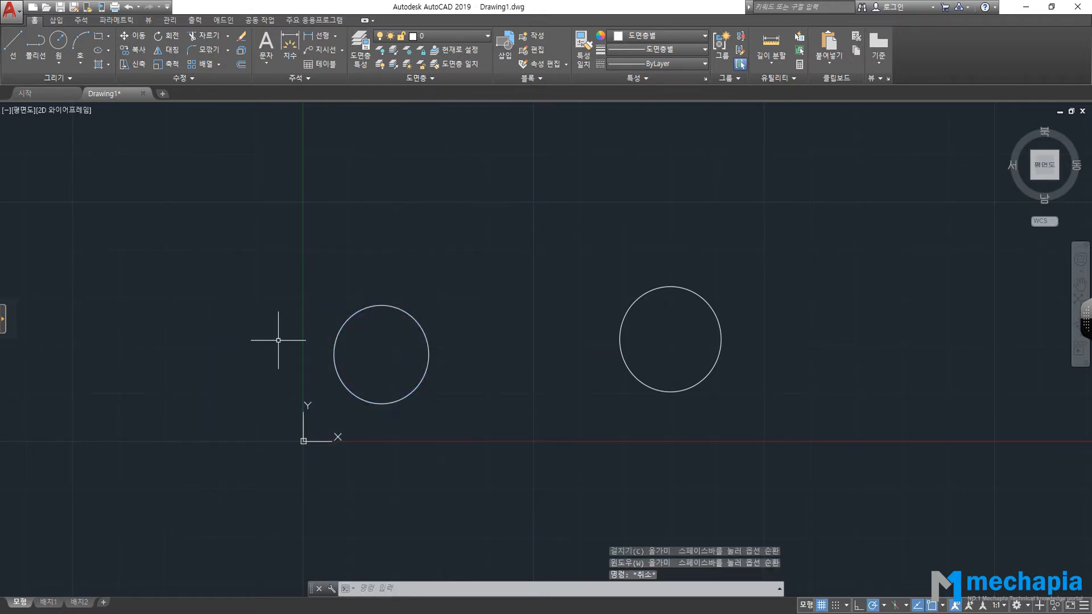
{"action": "mouse_move", "coordinate": [270, 314]}
{"action": "left_mouse_down"}
{"action": "mouse_move", "coordinate": [354, 236]}
{"action": "mouse_move", "coordinate": [502, 237]}
{"action": "mouse_move", "coordinate": [541, 396]}
{"action": "mouse_move", "coordinate": [690, 451]}
{"action": "mouse_move", "coordinate": [513, 502]}
{"action": "mouse_move", "coordinate": [264, 466]}
{"action": "mouse_move", "coordinate": [231, 434]}
{"action": "mouse_move", "coordinate": [207, 334]}
{"action": "mouse_move", "coordinate": [211, 287]}
{"action": "left_mouse_up"}
{"action": "key", "text": "Escape"}
{"action": "mouse_move", "coordinate": [829, 200]}
{"action": "left_mouse_down"}
{"action": "mouse_move", "coordinate": [639, 227]}
{"action": "mouse_move", "coordinate": [490, 324]}
{"action": "mouse_move", "coordinate": [632, 535]}
{"action": "mouse_move", "coordinate": [832, 446]}
{"action": "mouse_move", "coordinate": [830, 415]}
{"action": "left_mouse_up"}
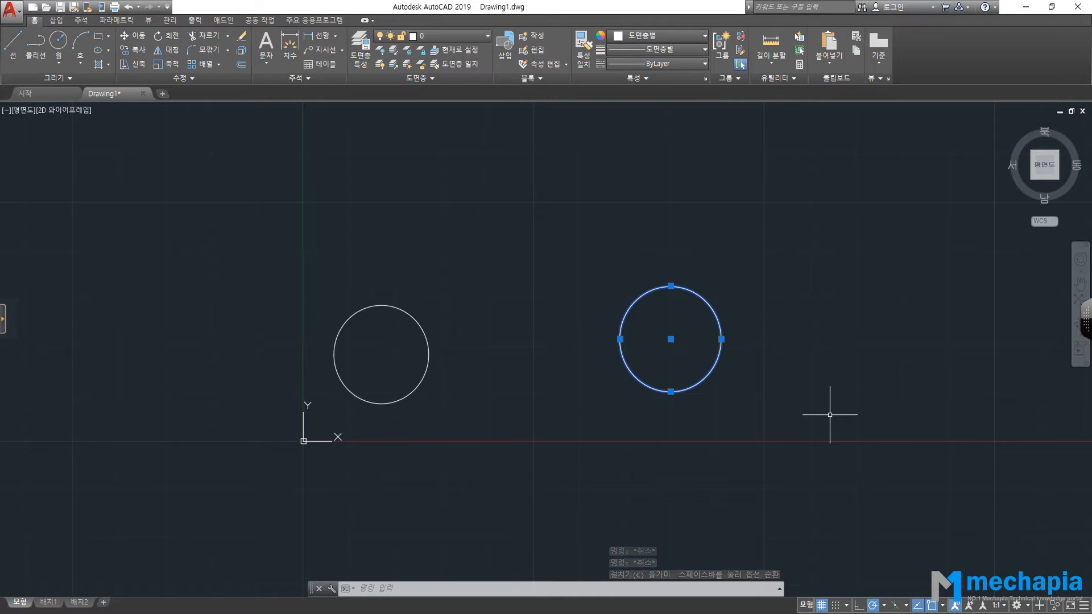
{"action": "mouse_move", "coordinate": [909, 208]}
{"action": "left_mouse_down"}
{"action": "mouse_move", "coordinate": [780, 251]}
{"action": "mouse_move", "coordinate": [567, 370]}
{"action": "mouse_move", "coordinate": [787, 500]}
{"action": "mouse_move", "coordinate": [834, 495]}
{"action": "left_mouse_up"}
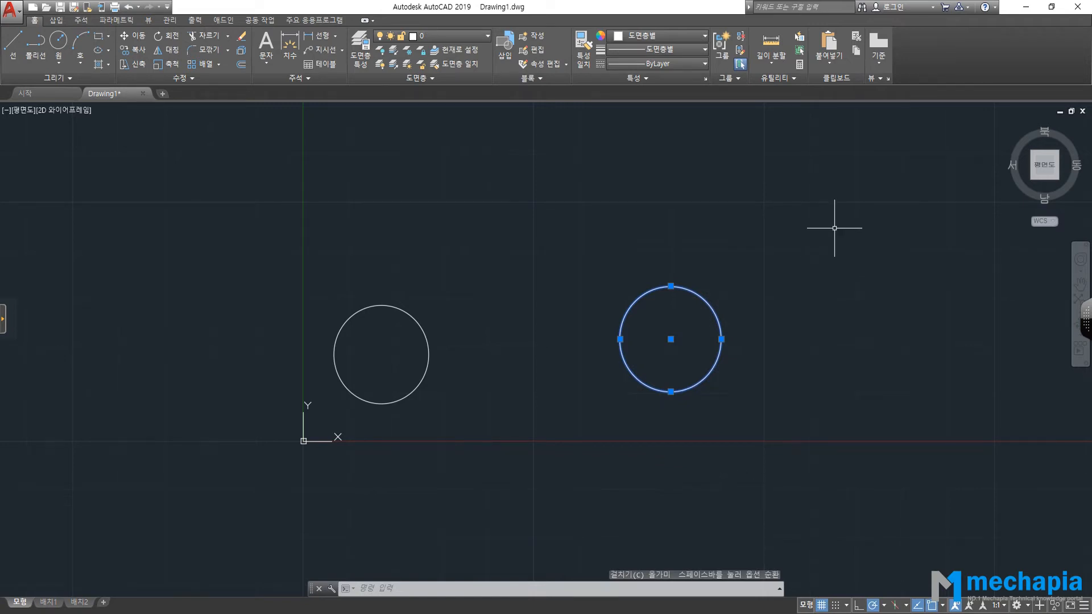
{"action": "left_click", "coordinate": [904, 234]}
{"action": "left_click_drag", "start_coordinate": [904, 233], "coordinate": [788, 444]}
{"action": "key", "text": "Escape"}
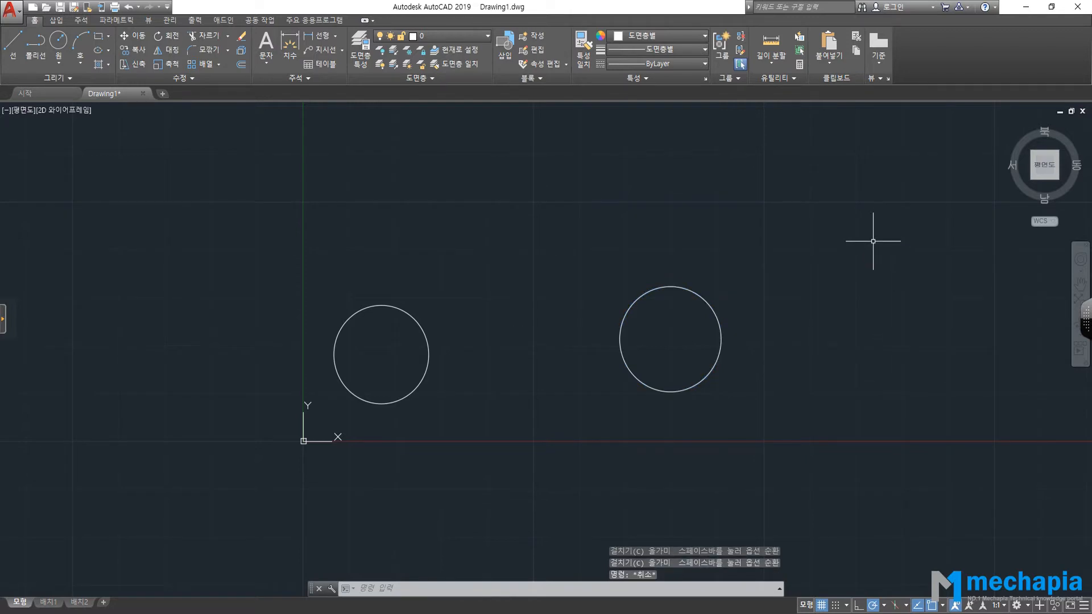
{"action": "left_click", "coordinate": [869, 221]}
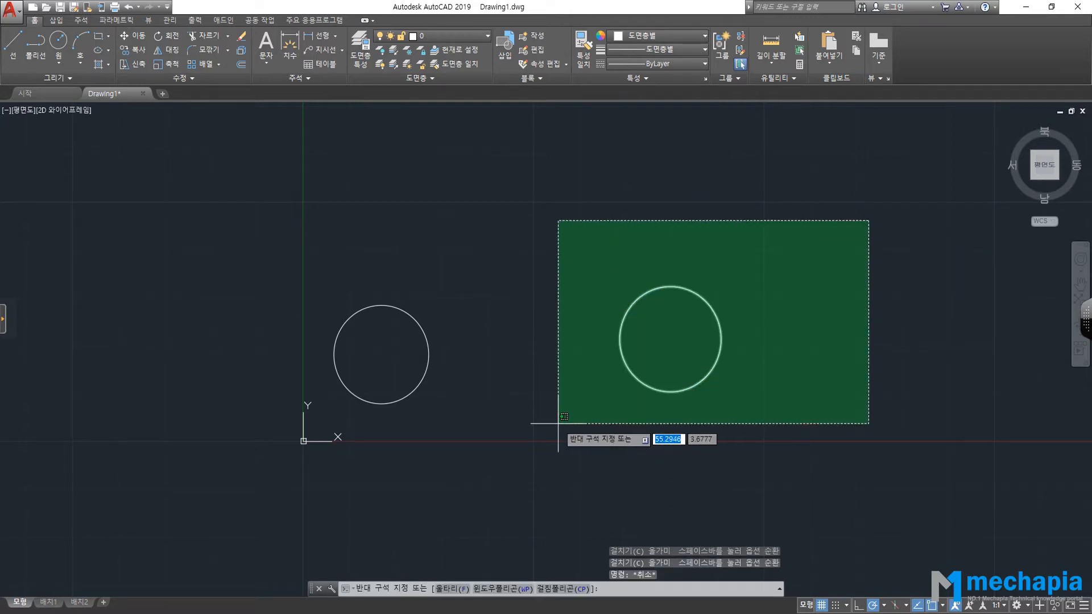
{"action": "left_click", "coordinate": [527, 442]}
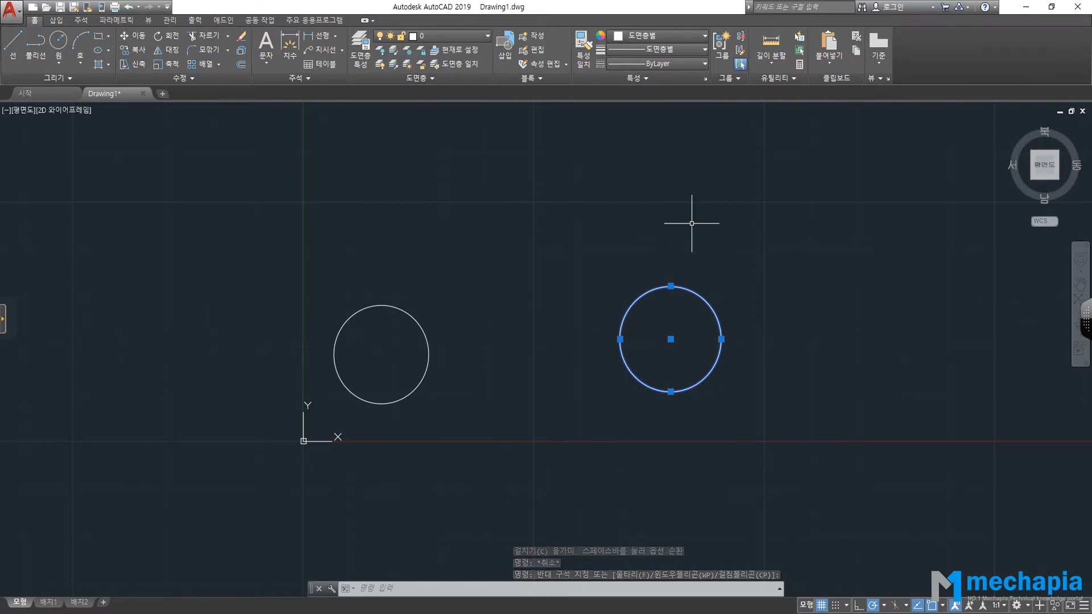
{"action": "key", "text": "Escape"}
{"action": "key", "text": "Escape"}
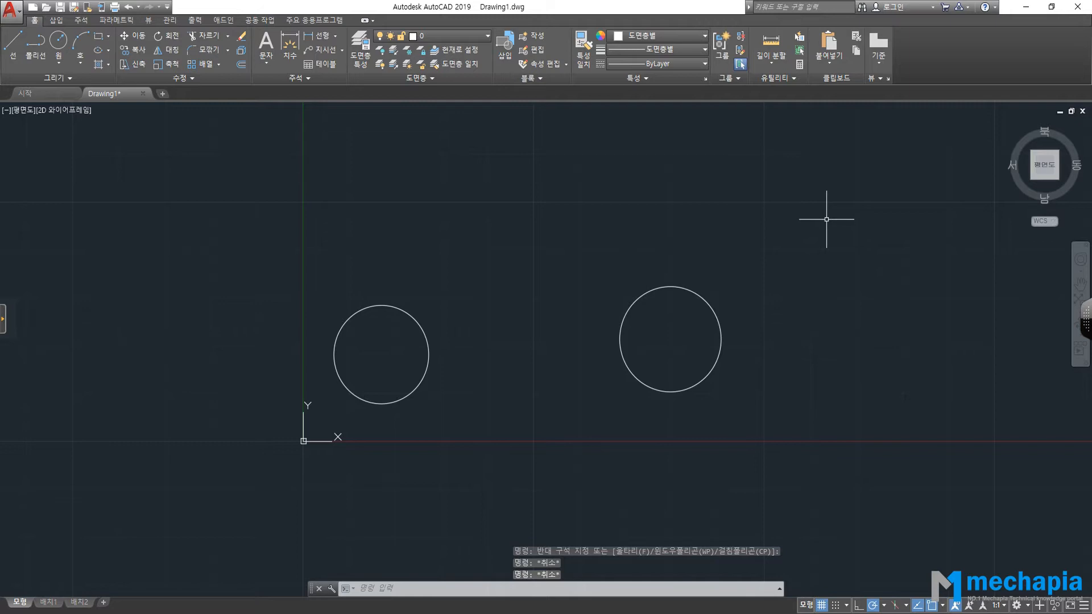
{"action": "mouse_move", "coordinate": [814, 214]}
{"action": "left_mouse_down"}
{"action": "mouse_move", "coordinate": [603, 337]}
{"action": "mouse_move", "coordinate": [585, 239]}
{"action": "mouse_move", "coordinate": [578, 451]}
{"action": "mouse_move", "coordinate": [698, 509]}
{"action": "mouse_move", "coordinate": [797, 497]}
{"action": "mouse_move", "coordinate": [834, 472]}
{"action": "mouse_move", "coordinate": [901, 376]}
{"action": "mouse_move", "coordinate": [935, 251]}
{"action": "mouse_move", "coordinate": [922, 188]}
{"action": "mouse_move", "coordinate": [988, 247]}
{"action": "mouse_move", "coordinate": [927, 166]}
{"action": "mouse_move", "coordinate": [760, 173]}
{"action": "mouse_move", "coordinate": [785, 178]}
{"action": "left_mouse_up"}
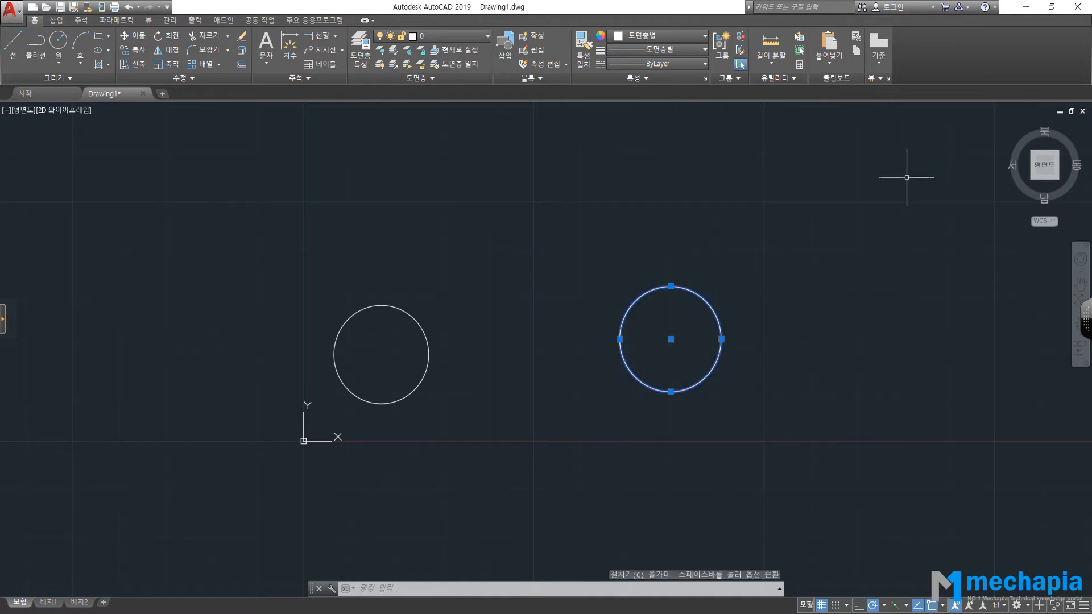
{"action": "key", "text": "Escape"}
{"action": "mouse_move", "coordinate": [907, 177]}
{"action": "left_mouse_down"}
{"action": "mouse_move", "coordinate": [786, 236]}
{"action": "mouse_move", "coordinate": [800, 361]}
{"action": "mouse_move", "coordinate": [874, 398]}
{"action": "mouse_move", "coordinate": [892, 439]}
{"action": "mouse_move", "coordinate": [776, 454]}
{"action": "mouse_move", "coordinate": [895, 446]}
{"action": "mouse_move", "coordinate": [971, 382]}
{"action": "mouse_move", "coordinate": [990, 427]}
{"action": "mouse_move", "coordinate": [995, 224]}
{"action": "mouse_move", "coordinate": [848, 127]}
{"action": "mouse_move", "coordinate": [739, 210]}
{"action": "mouse_move", "coordinate": [731, 236]}
{"action": "mouse_move", "coordinate": [732, 228]}
{"action": "left_mouse_up"}
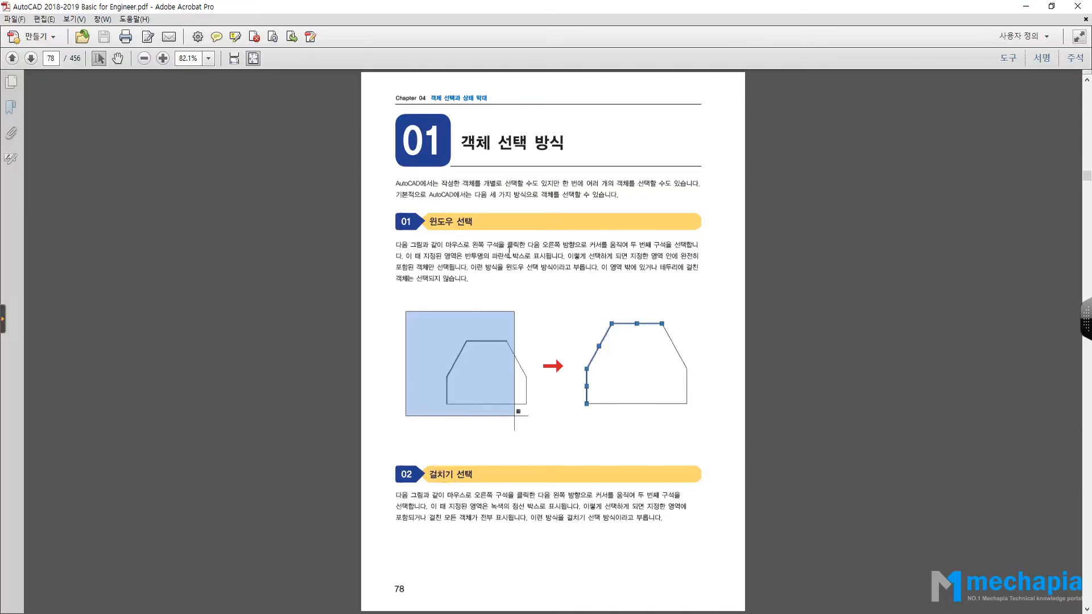
{"action": "scroll", "coordinate": [509, 250], "scroll_direction": "down", "scroll_amount": 10}
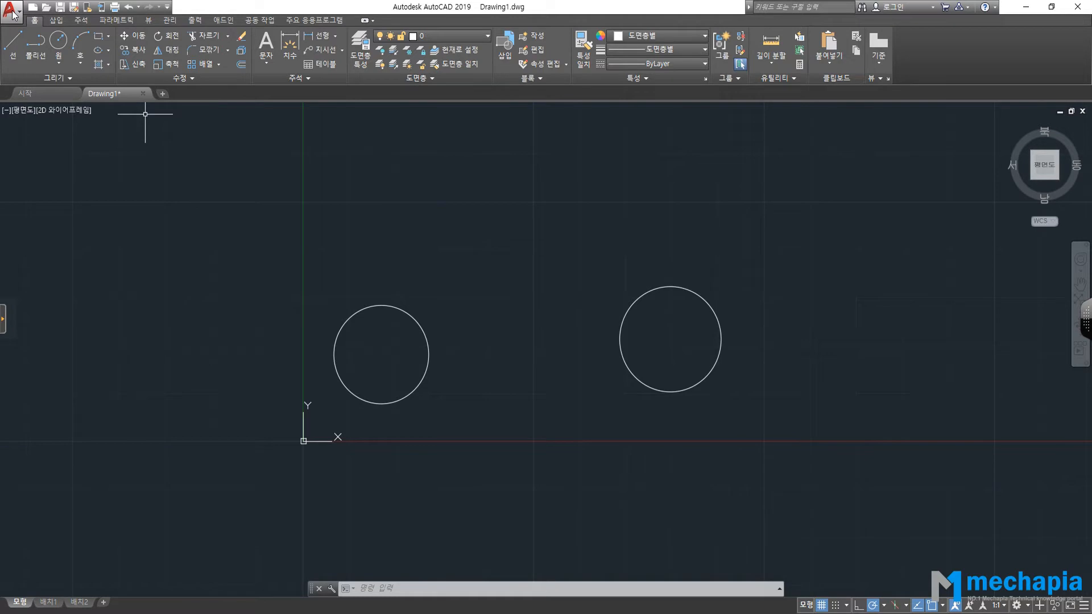
In Options' Selection tab, uncheck 'Allow press and drag for Lasso' and confirm.
{"action": "left_click", "coordinate": [14, 14]}
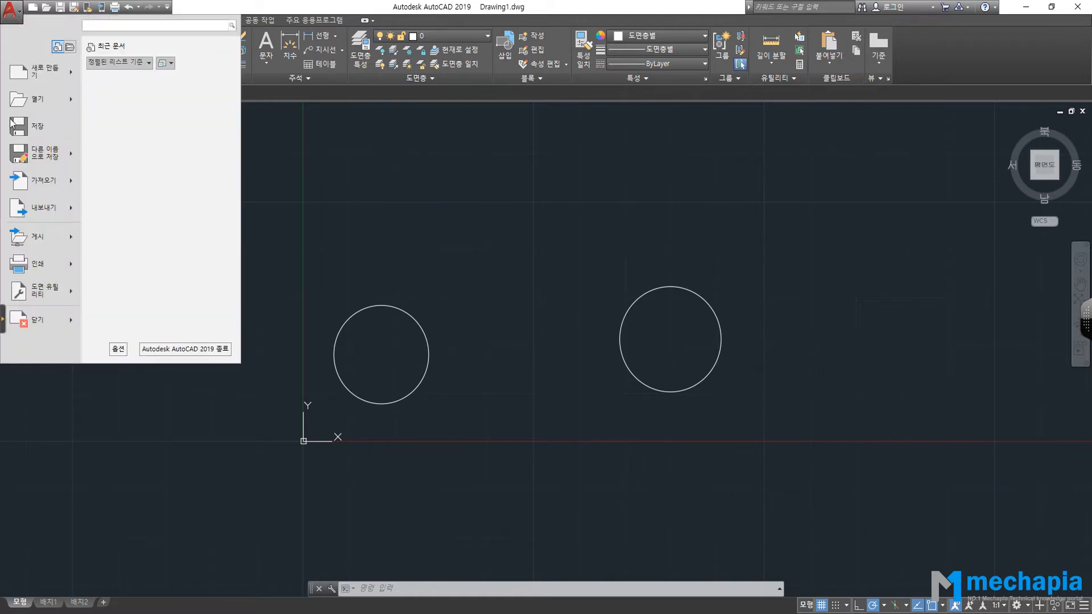
{"action": "left_click", "coordinate": [118, 349]}
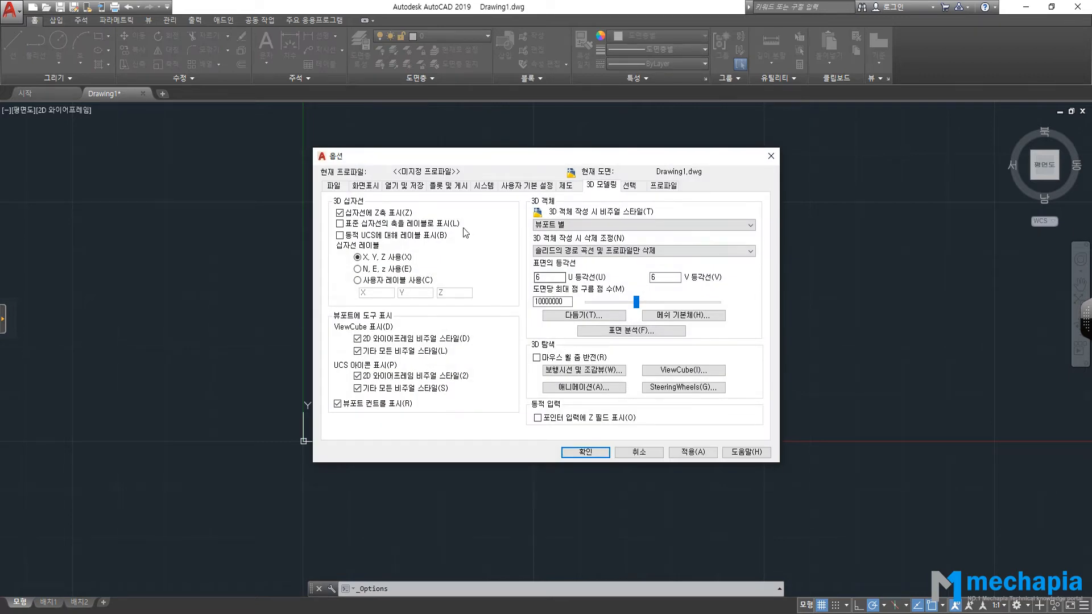
{"action": "left_click", "coordinate": [629, 187]}
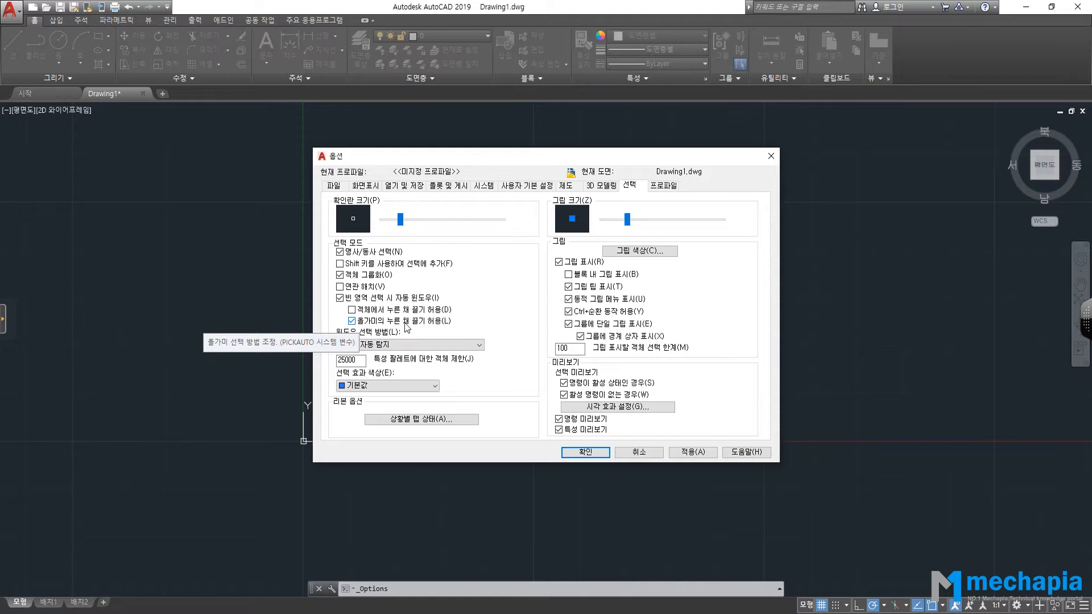
{"action": "left_click", "coordinate": [353, 321]}
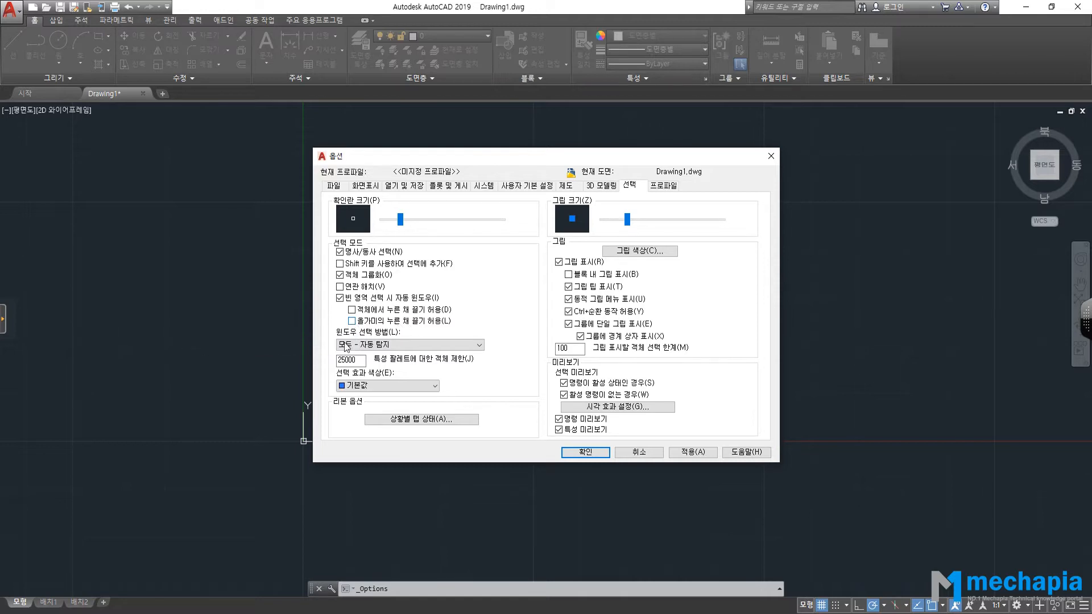
{"action": "left_click", "coordinate": [592, 454]}
Crossing-select both circles twice, then enclose them with a window selection.
{"action": "left_click", "coordinate": [815, 183]}
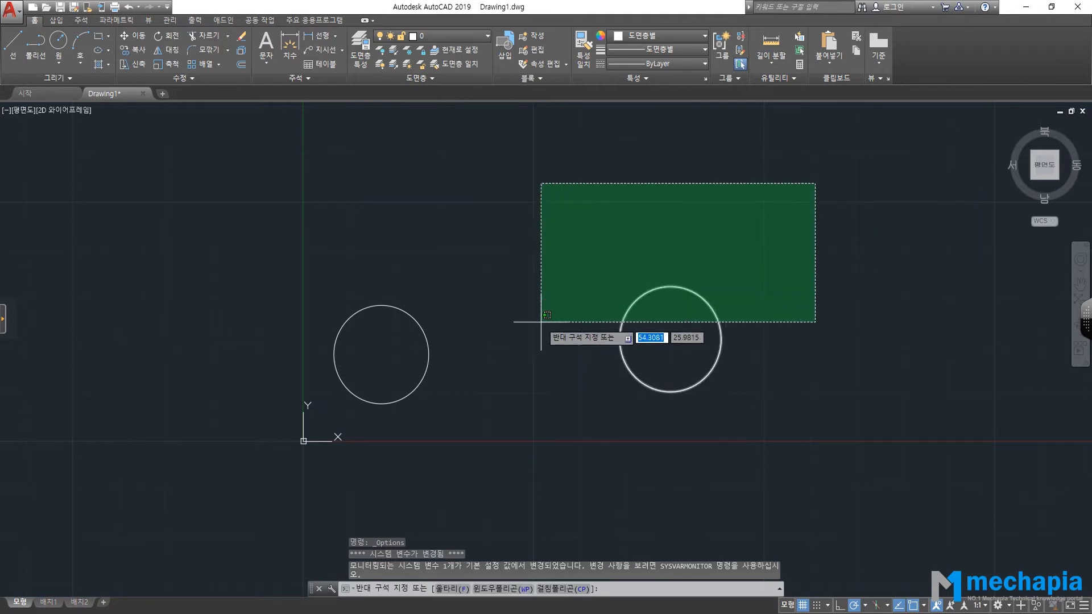
{"action": "left_click", "coordinate": [362, 396]}
{"action": "left_click", "coordinate": [815, 131]}
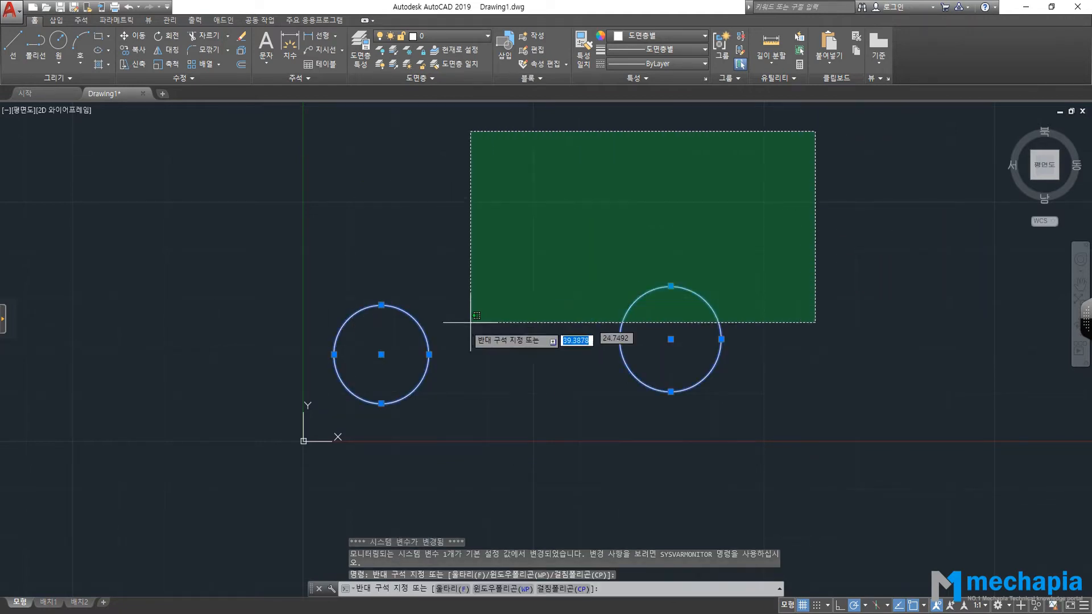
{"action": "left_click", "coordinate": [302, 404]}
{"action": "left_click", "coordinate": [218, 168]}
{"action": "left_click", "coordinate": [690, 434]}
Repeat a window and a crossing selection over the circles, then cancel and deselect.
{"action": "left_click", "coordinate": [219, 198]}
{"action": "left_click", "coordinate": [700, 448]}
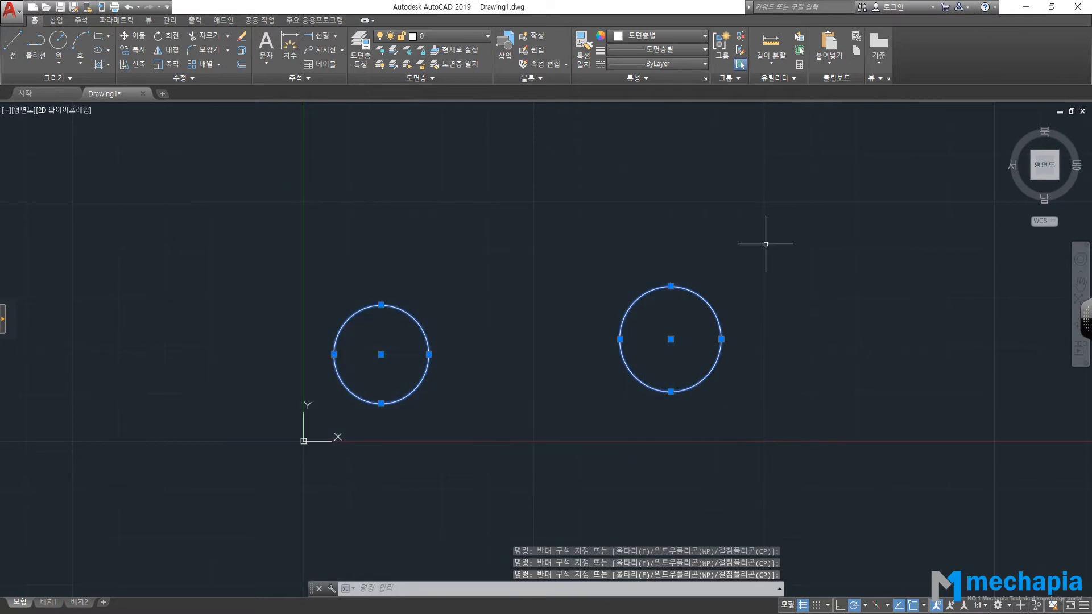
{"action": "left_click", "coordinate": [800, 193]}
{"action": "left_click", "coordinate": [321, 386]}
{"action": "left_click", "coordinate": [235, 188]}
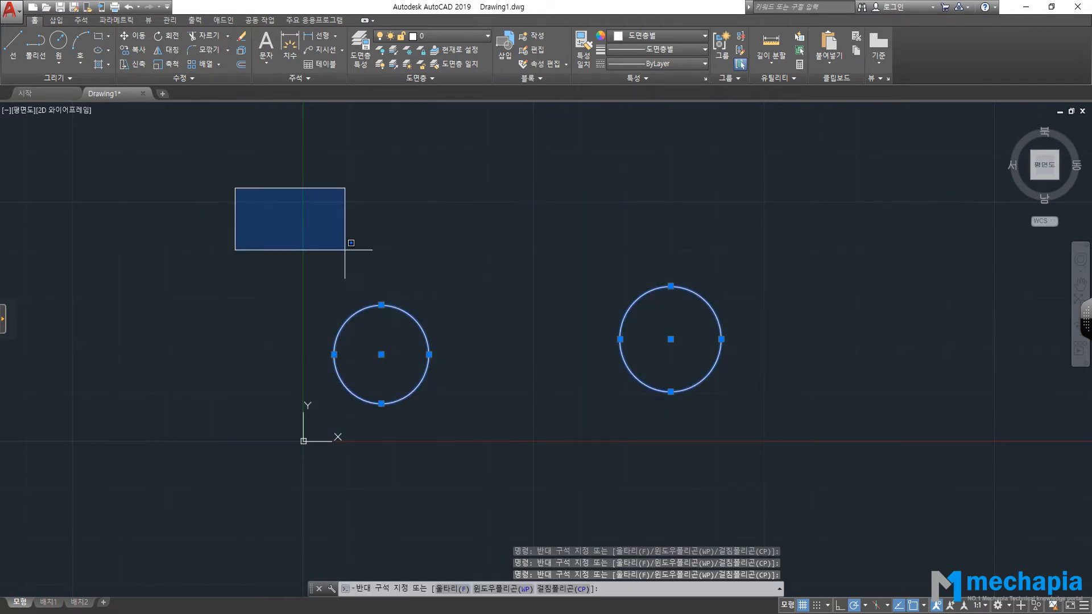
{"action": "key", "text": "Escape"}
{"action": "key", "text": "Escape"}
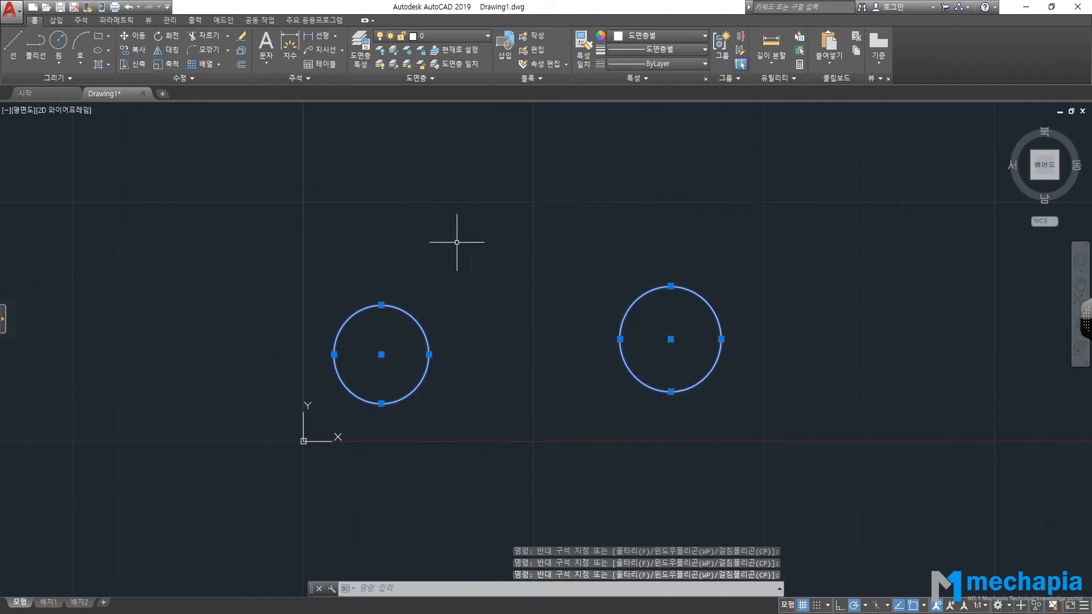
Reopen Options, close it with OK, and switch to the PDF textbook.
{"action": "left_click", "coordinate": [10, 8]}
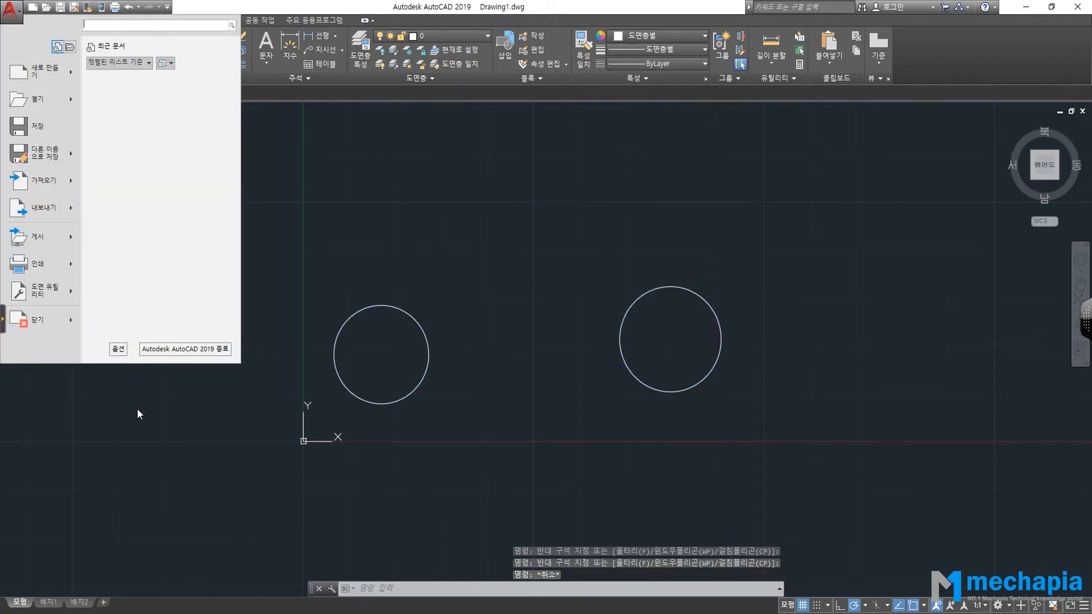
{"action": "left_click", "coordinate": [118, 349]}
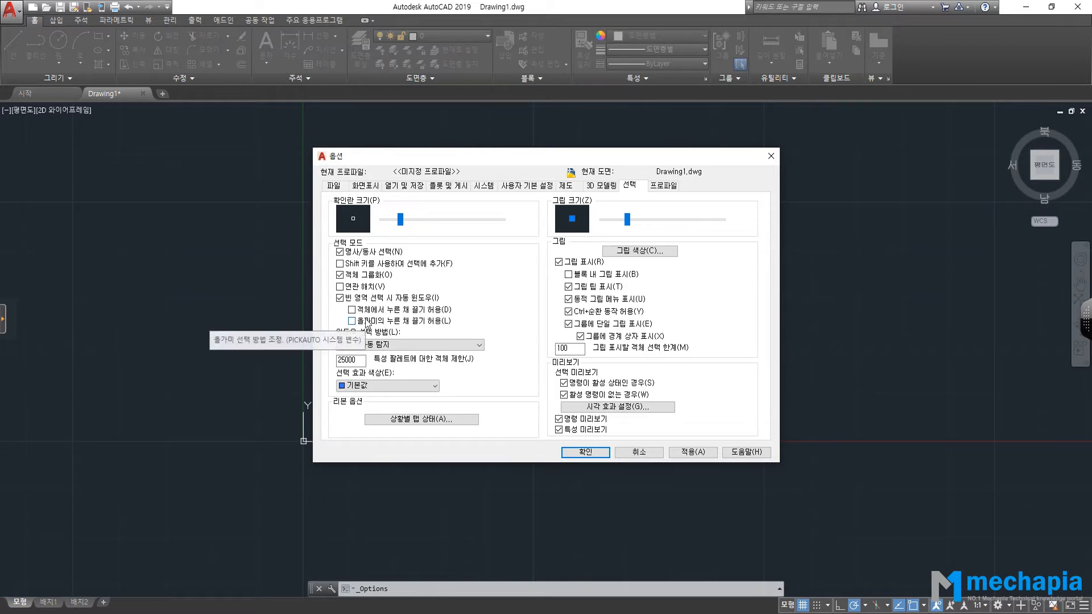
{"action": "left_click", "coordinate": [591, 455]}
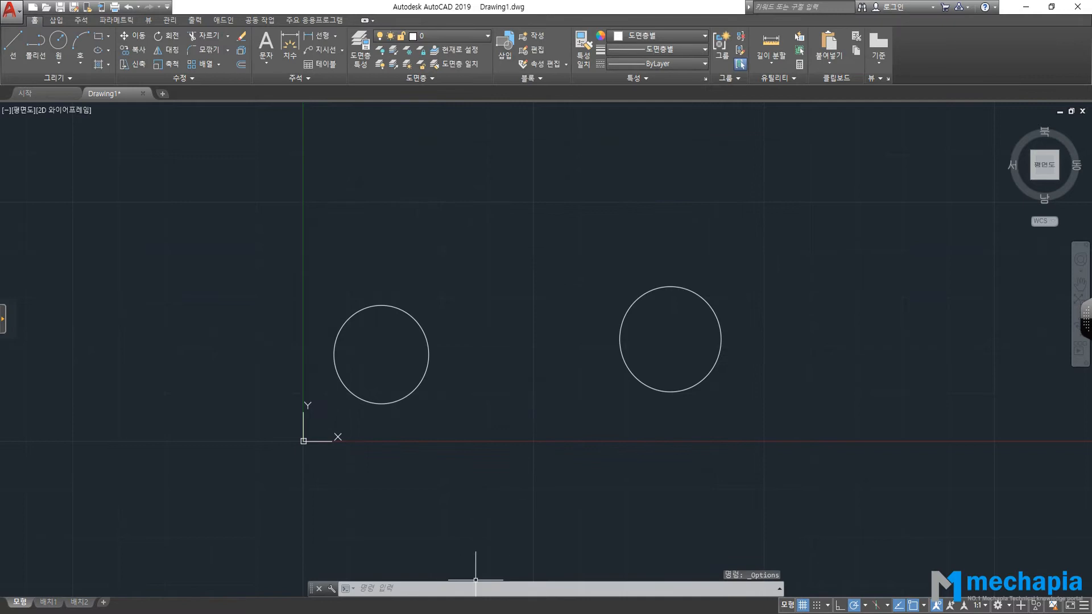
{"action": "left_click", "coordinate": [433, 577]}
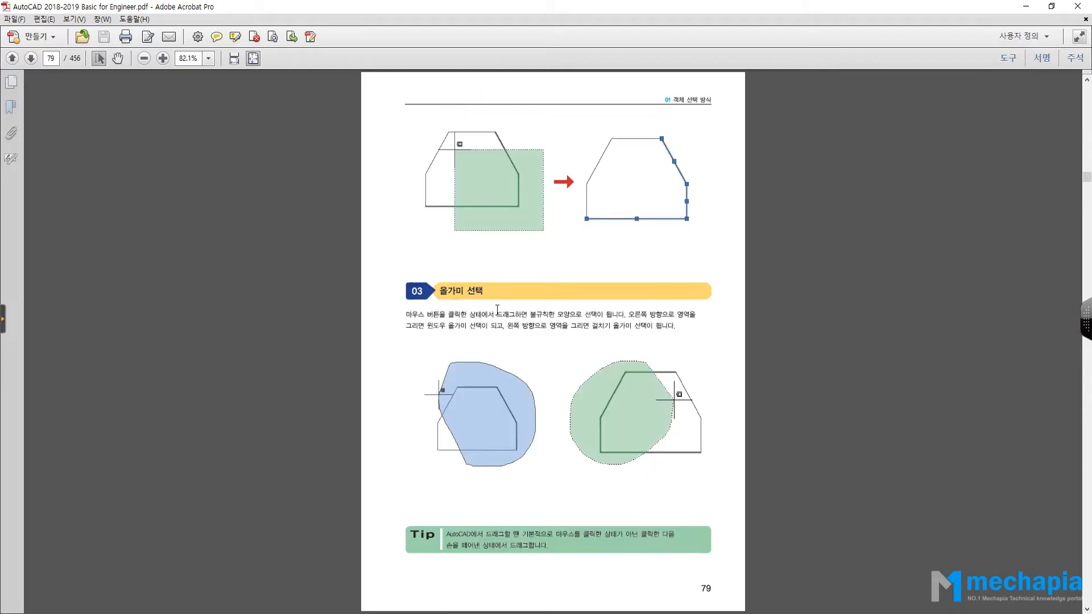
Scroll between textbook pages 78 and 79 covering window, crossing and lasso selection.
{"action": "scroll", "coordinate": [497, 310], "scroll_direction": "up", "scroll_amount": 2}
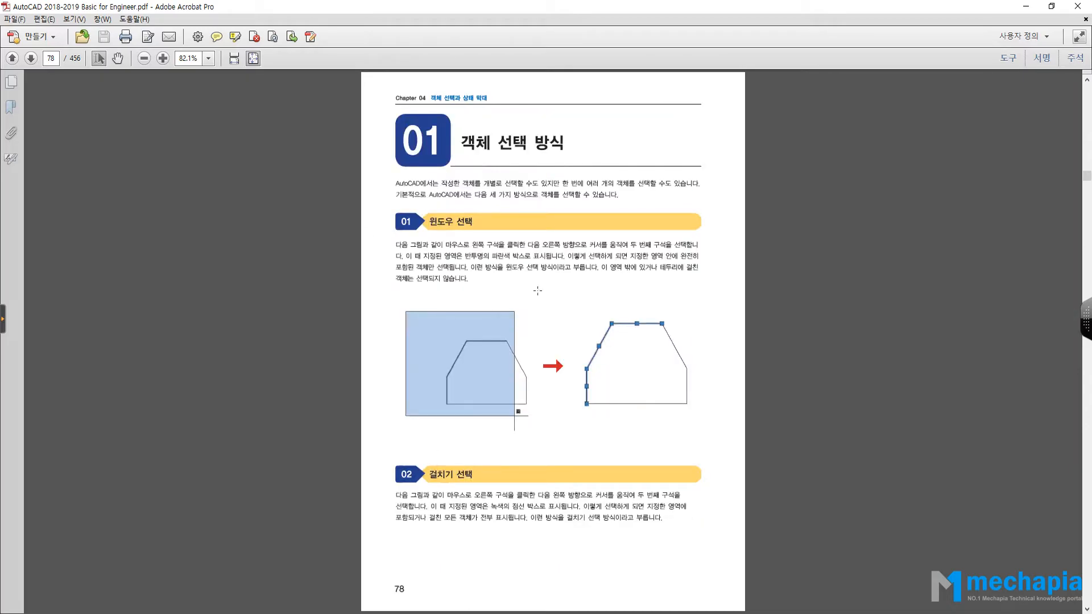
{"action": "scroll", "coordinate": [526, 251], "scroll_direction": "down", "scroll_amount": 2}
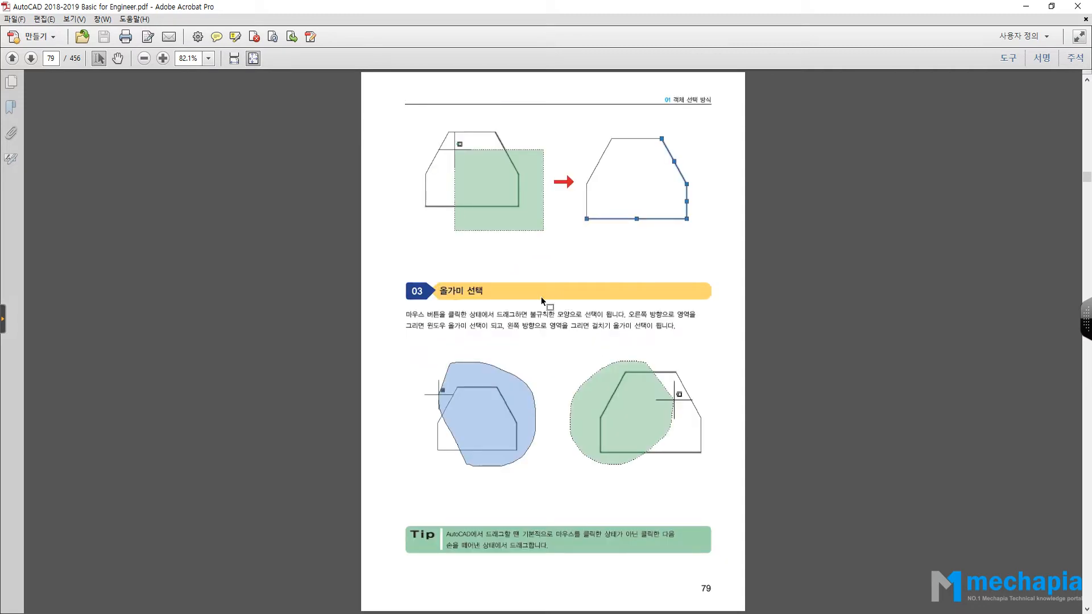
{"action": "scroll", "coordinate": [535, 305], "scroll_direction": "down", "scroll_amount": 1}
{"action": "scroll", "coordinate": [534, 304], "scroll_direction": "up", "scroll_amount": 2}
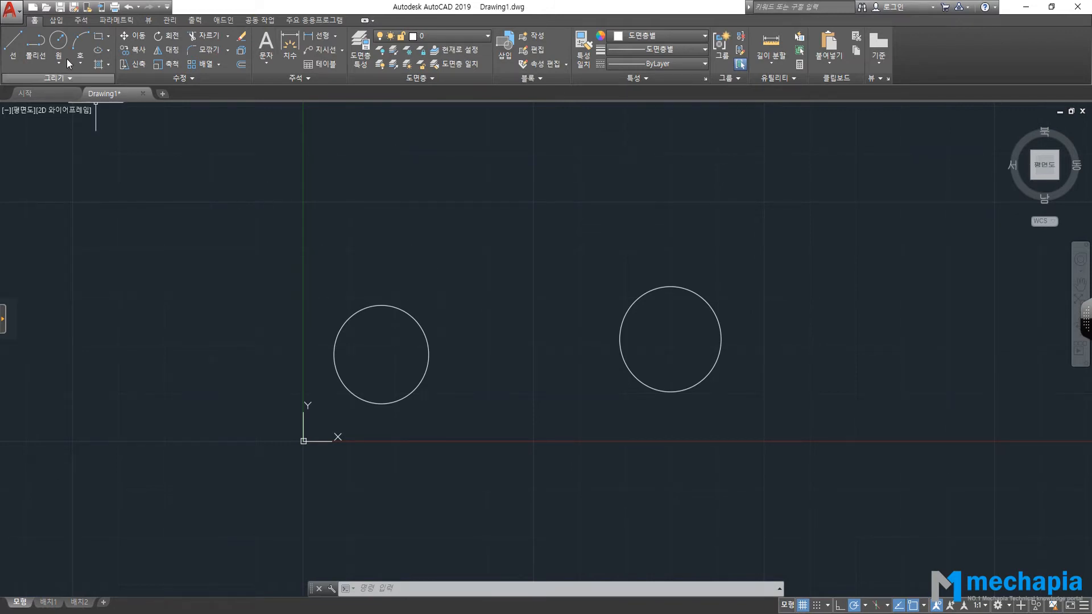
Set the crosshair size to 100 on the Options Display tab so it spans the drawing area.
{"action": "left_click", "coordinate": [17, 18]}
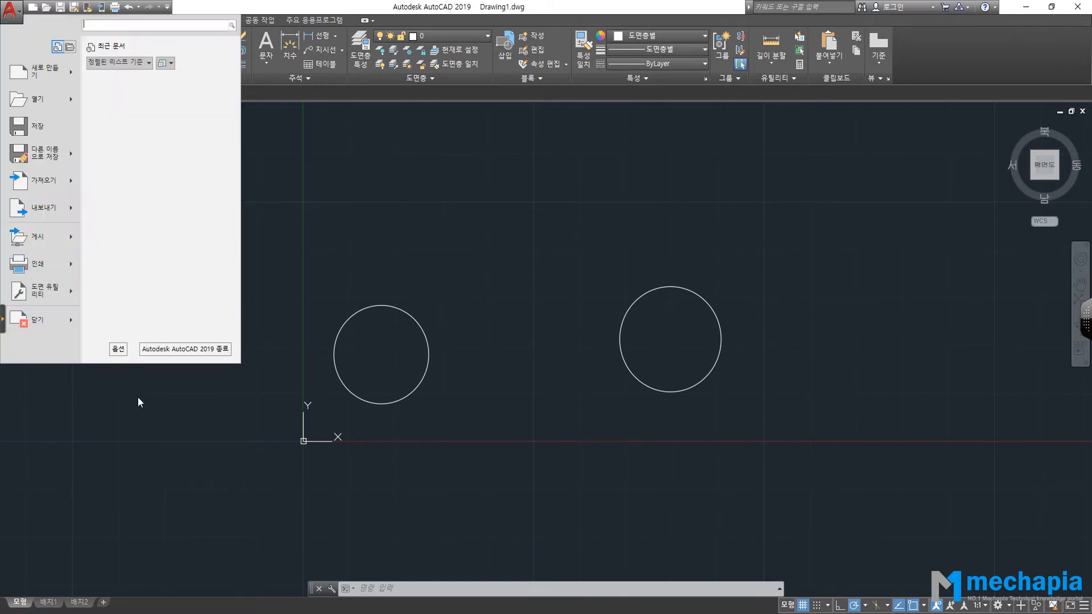
{"action": "left_click", "coordinate": [117, 349]}
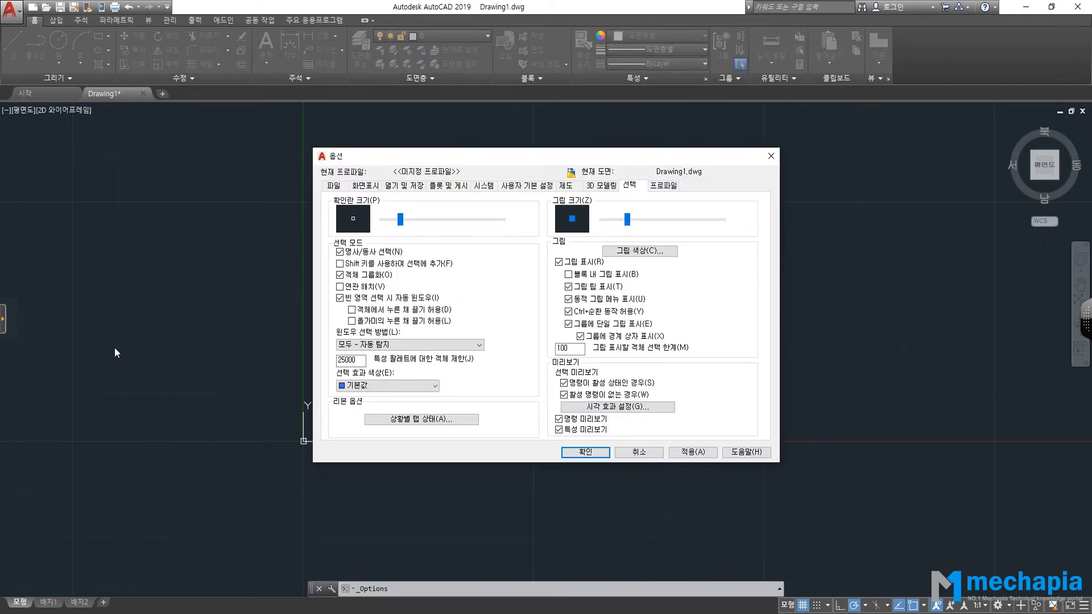
{"action": "left_click", "coordinate": [334, 186]}
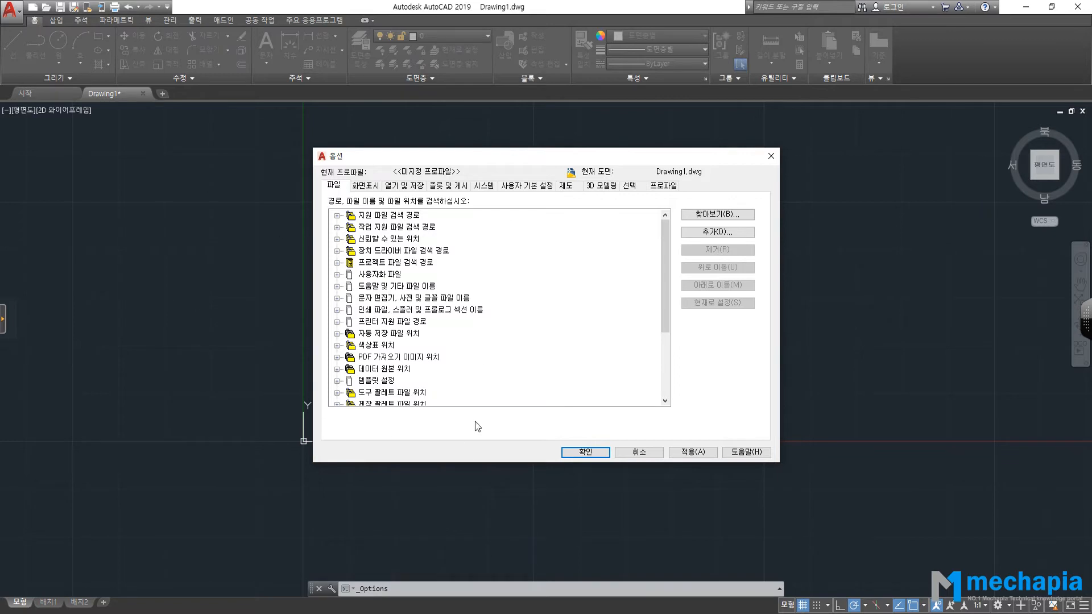
{"action": "left_click", "coordinate": [366, 186]}
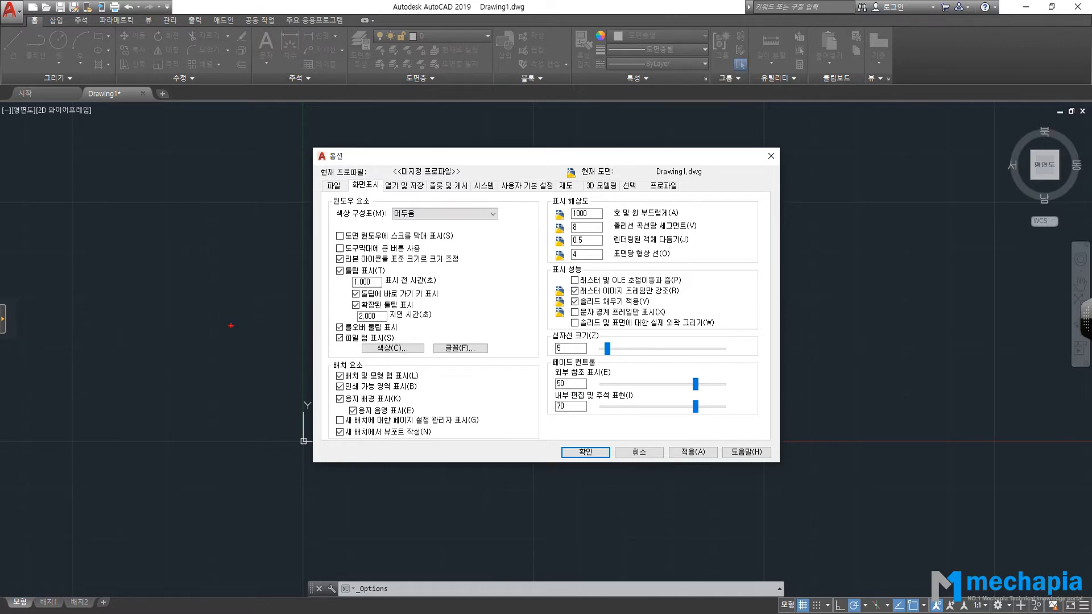
{"action": "left_click_drag", "start_coordinate": [188, 306], "coordinate": [174, 375]}
{"action": "left_click_drag", "start_coordinate": [131, 335], "coordinate": [204, 338]}
{"action": "key", "text": "Escape"}
{"action": "left_click_drag", "start_coordinate": [573, 349], "coordinate": [466, 350]}
{"action": "type", "text": "100"}
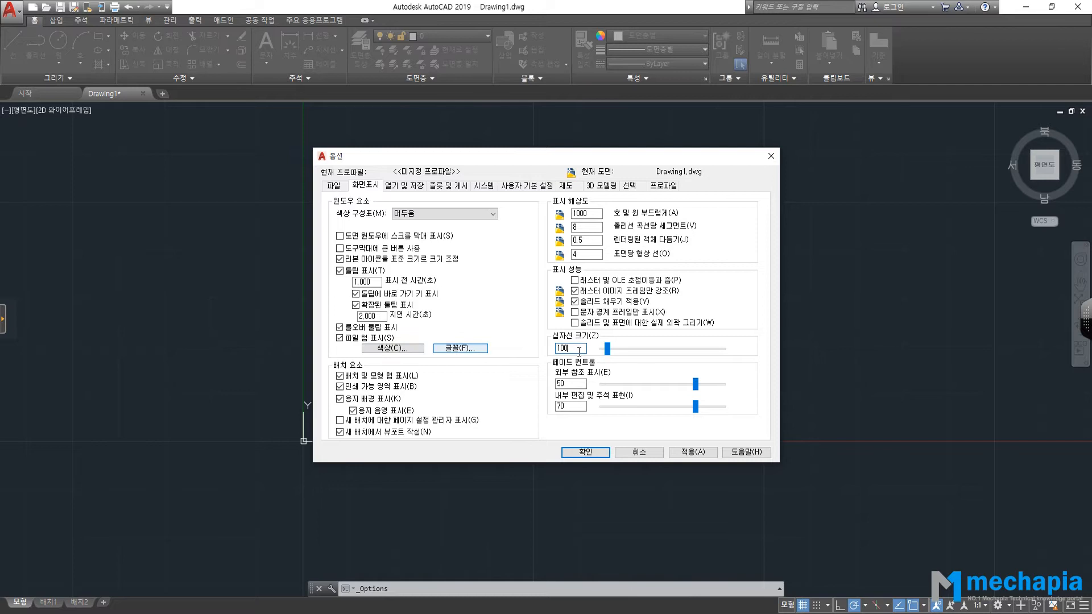
{"action": "key", "text": "Tab"}
{"action": "left_click_drag", "start_coordinate": [603, 349], "coordinate": [746, 346]}
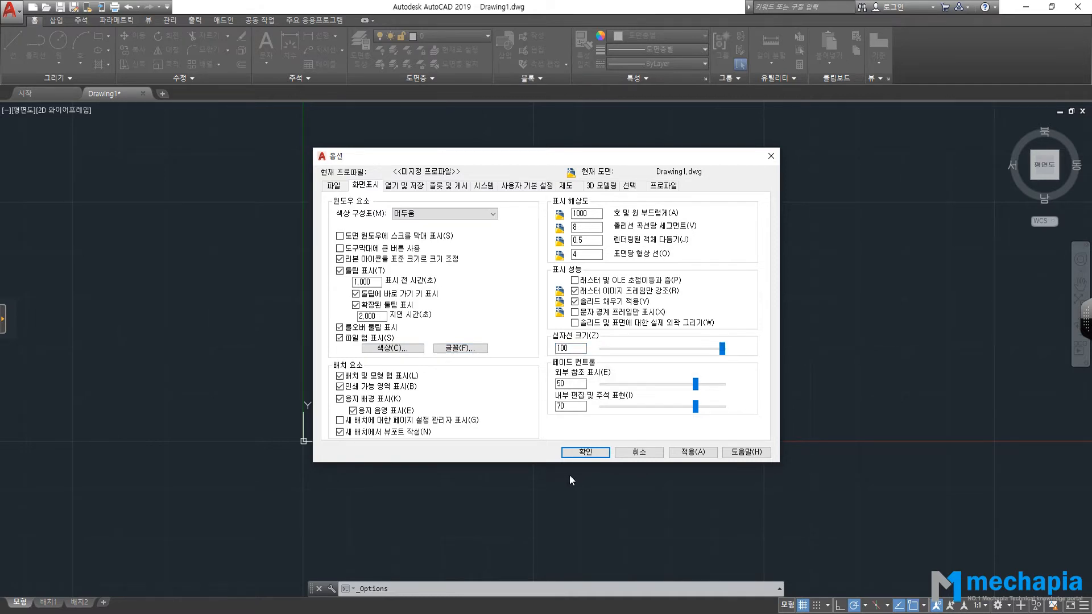
{"action": "left_click", "coordinate": [585, 452]}
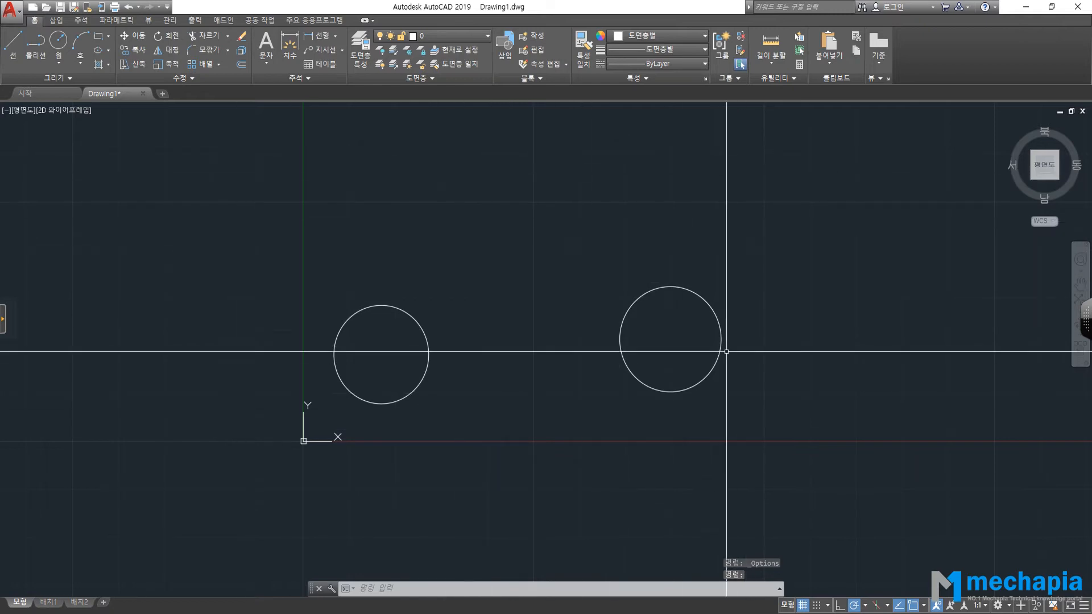
Reduce the crosshair size from 100 to about 20 in the Options Display settings.
{"action": "left_click", "coordinate": [10, 8]}
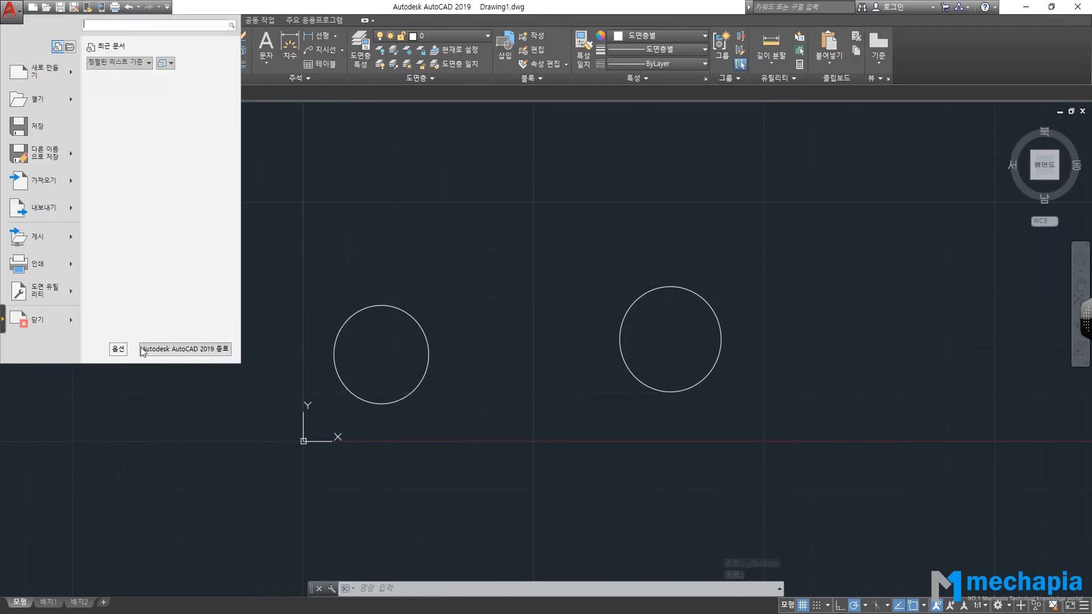
{"action": "left_click", "coordinate": [10, 8]}
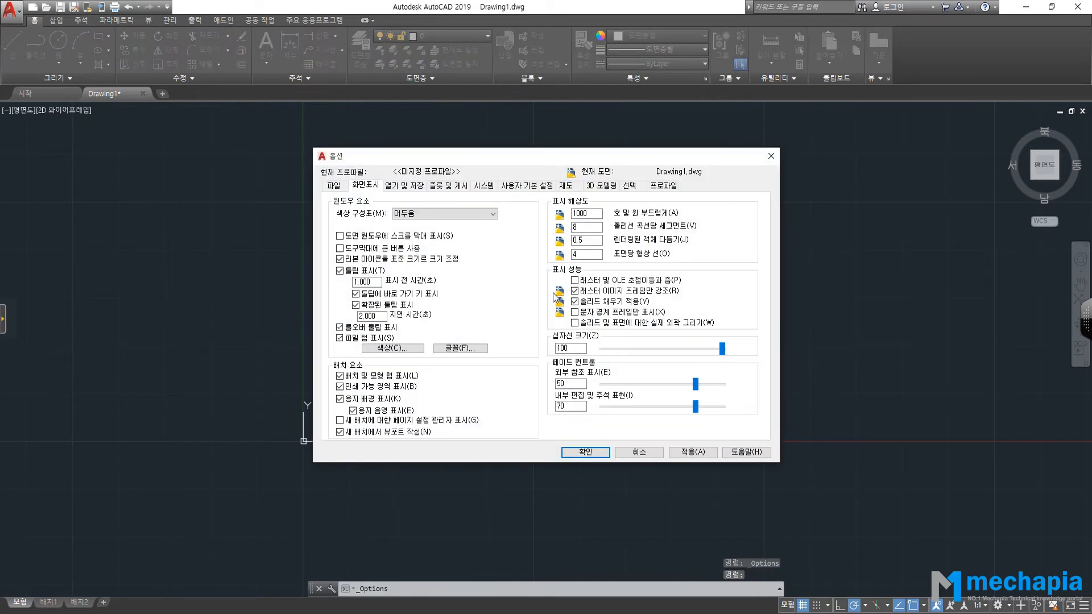
{"action": "left_click_drag", "start_coordinate": [582, 349], "coordinate": [467, 352]}
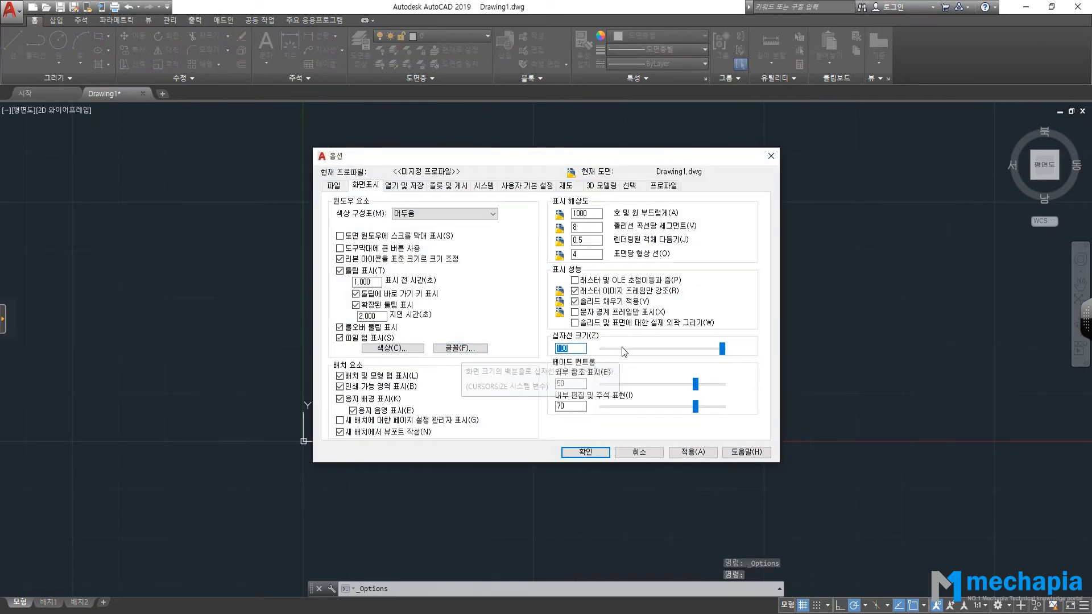
{"action": "type", "text": "20"}
{"action": "double_click", "coordinate": [586, 349]}
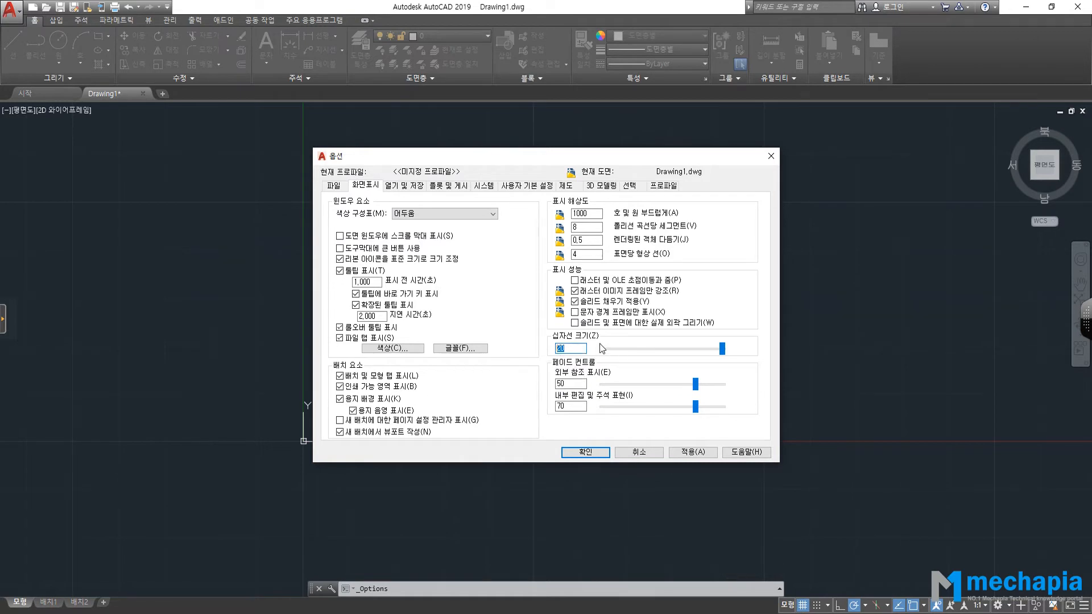
{"action": "type", "text": "22"}
{"action": "left_click_drag", "start_coordinate": [577, 349], "coordinate": [510, 350]}
{"action": "type", "text": "20"}
{"action": "left_click", "coordinate": [586, 452]}
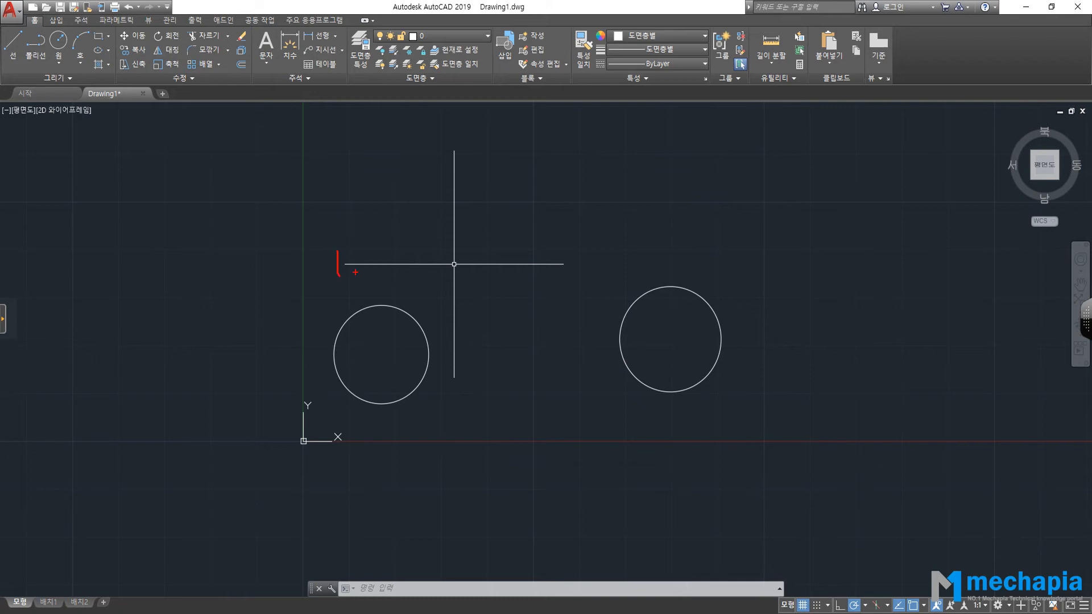
{"action": "left_click_drag", "start_coordinate": [584, 246], "coordinate": [578, 286]}
{"action": "left_click_drag", "start_coordinate": [477, 379], "coordinate": [511, 379]}
{"action": "left_click_drag", "start_coordinate": [466, 142], "coordinate": [496, 145]}
{"action": "key", "text": "Escape"}
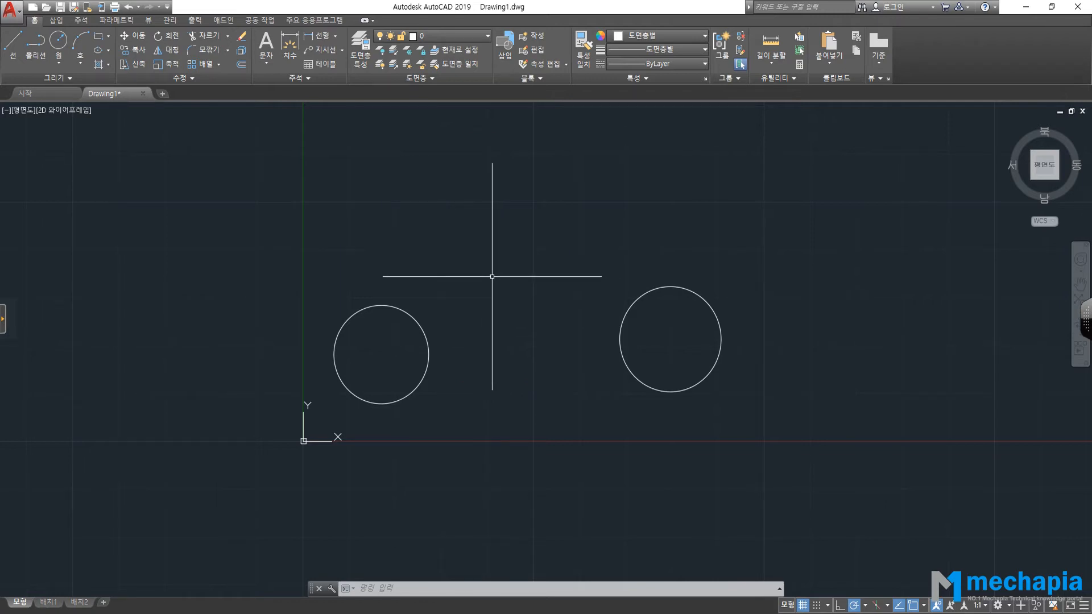
Review the Open and Save, System and Selection pages of Options, then cancel without changes.
{"action": "left_click", "coordinate": [10, 9]}
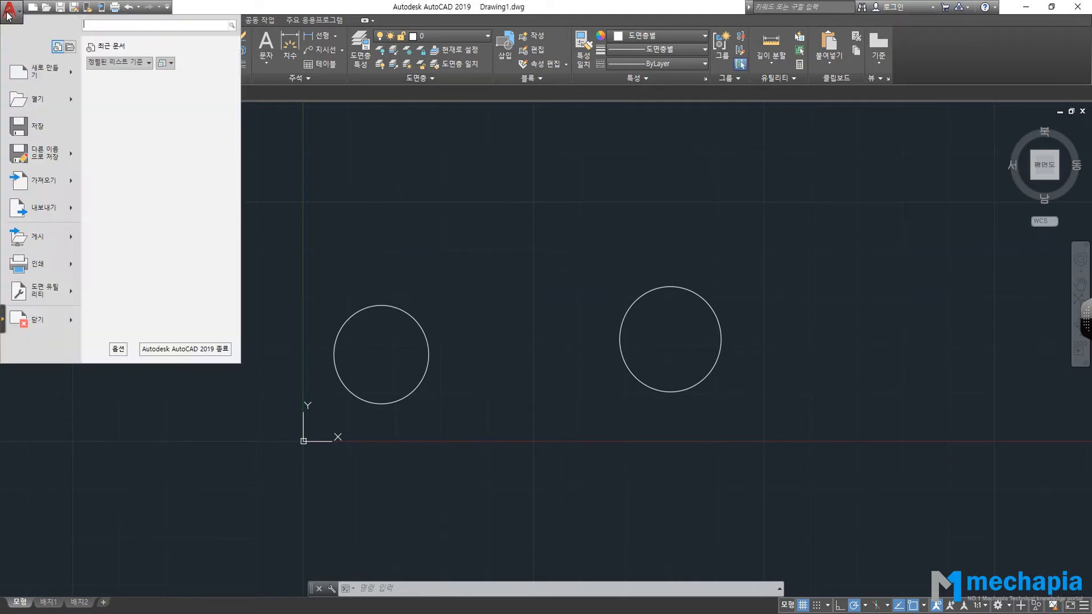
{"action": "left_click", "coordinate": [122, 352]}
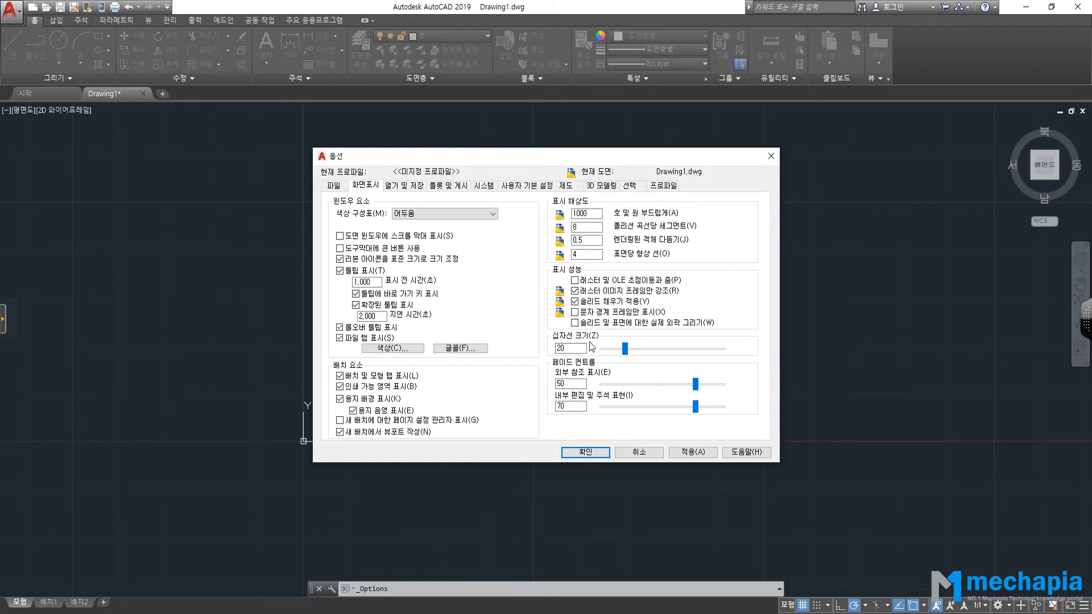
{"action": "left_click", "coordinate": [417, 188]}
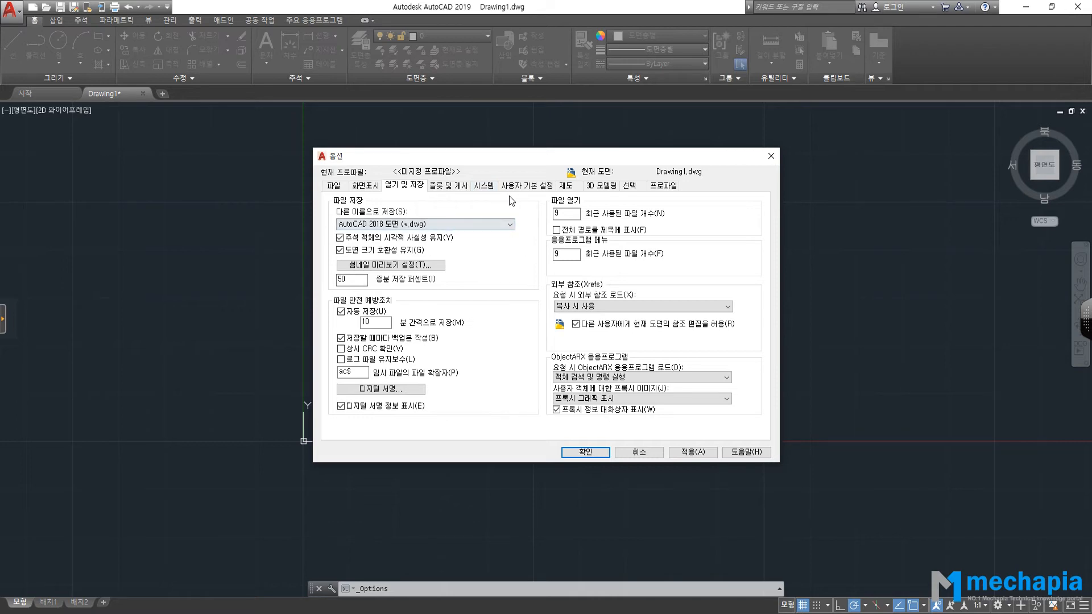
{"action": "left_click", "coordinate": [485, 187]}
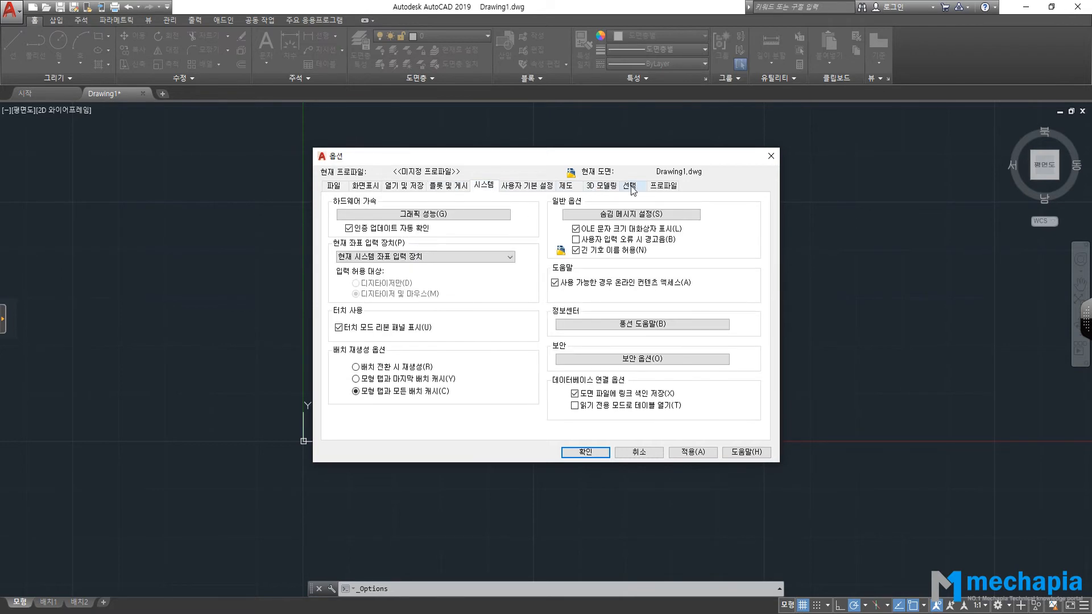
{"action": "left_click", "coordinate": [630, 186]}
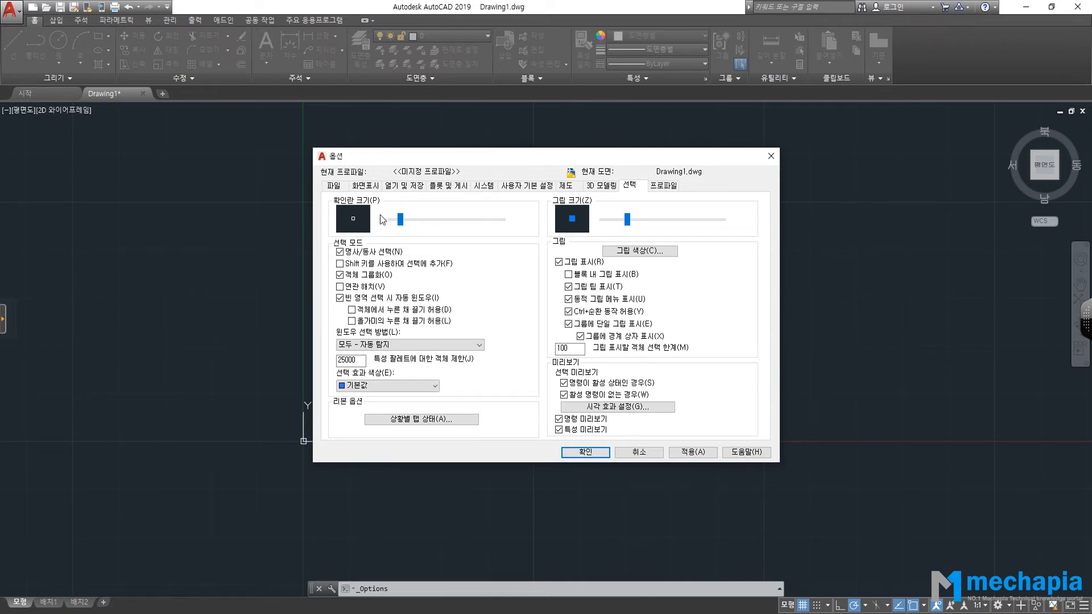
{"action": "left_click", "coordinate": [635, 452]}
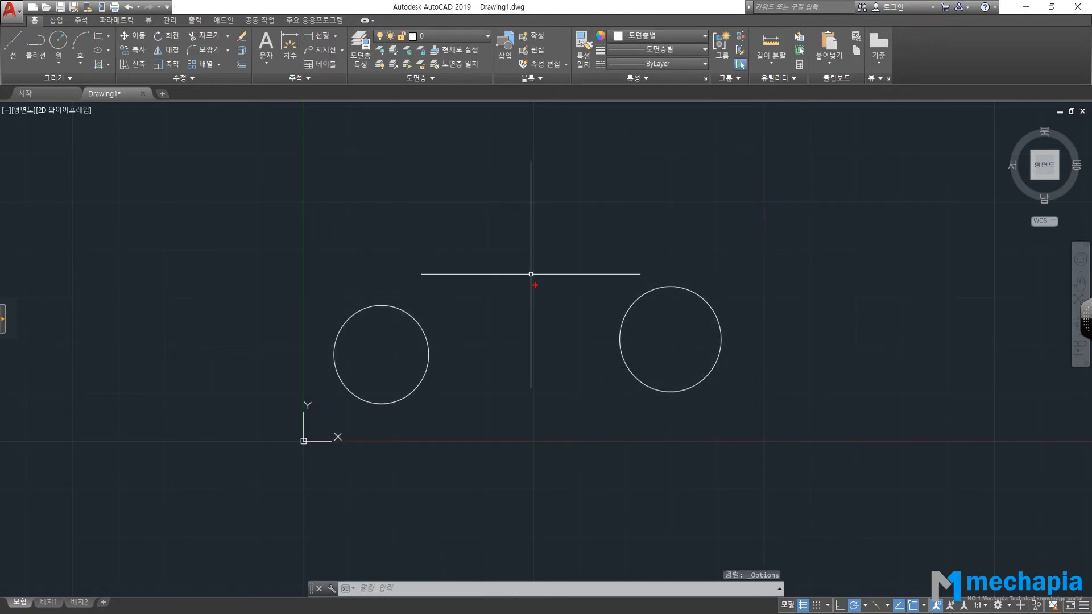
Highlight the small pickbox at the crosshair centre, then reopen the Options dialog.
{"action": "left_click_drag", "start_coordinate": [540, 269], "coordinate": [575, 245]}
{"action": "mouse_move", "coordinate": [512, 253]}
{"action": "left_mouse_down"}
{"action": "mouse_move", "coordinate": [511, 303]}
{"action": "mouse_move", "coordinate": [563, 251]}
{"action": "mouse_move", "coordinate": [516, 251]}
{"action": "left_mouse_up"}
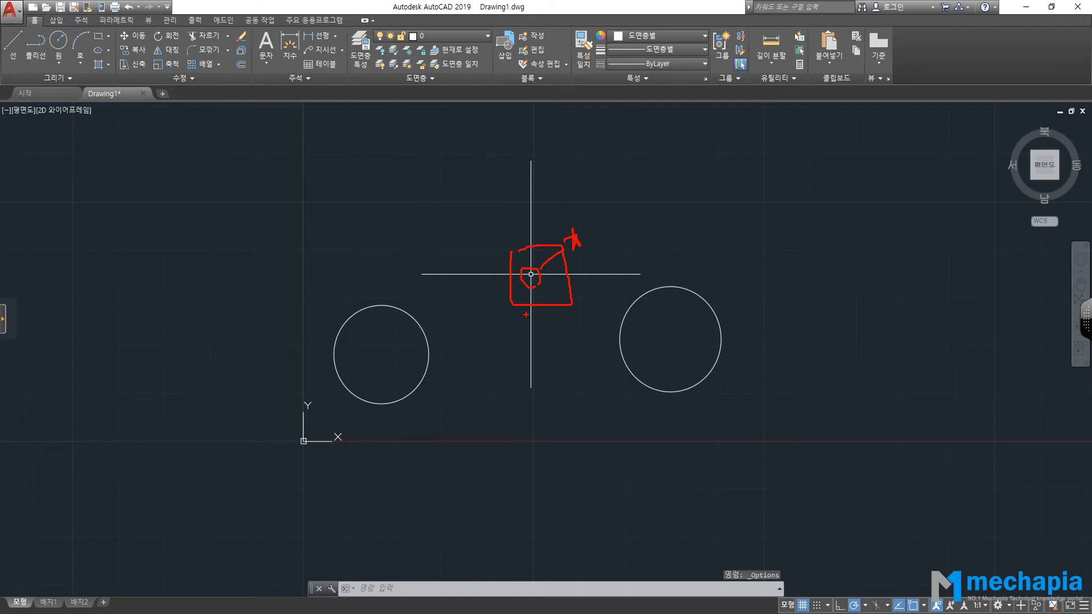
{"action": "left_click", "coordinate": [10, 10]}
{"action": "left_click", "coordinate": [132, 368]}
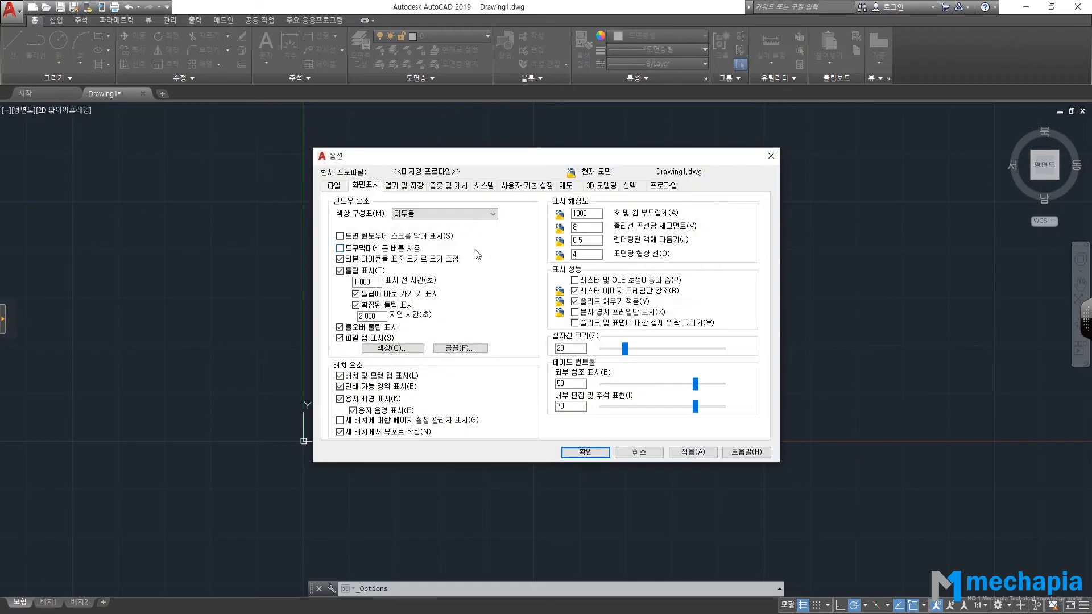
Drag the Pickbox size slider larger on the Selection tab and apply it with OK.
{"action": "left_click", "coordinate": [629, 185]}
{"action": "left_click_drag", "start_coordinate": [399, 223], "coordinate": [438, 226]}
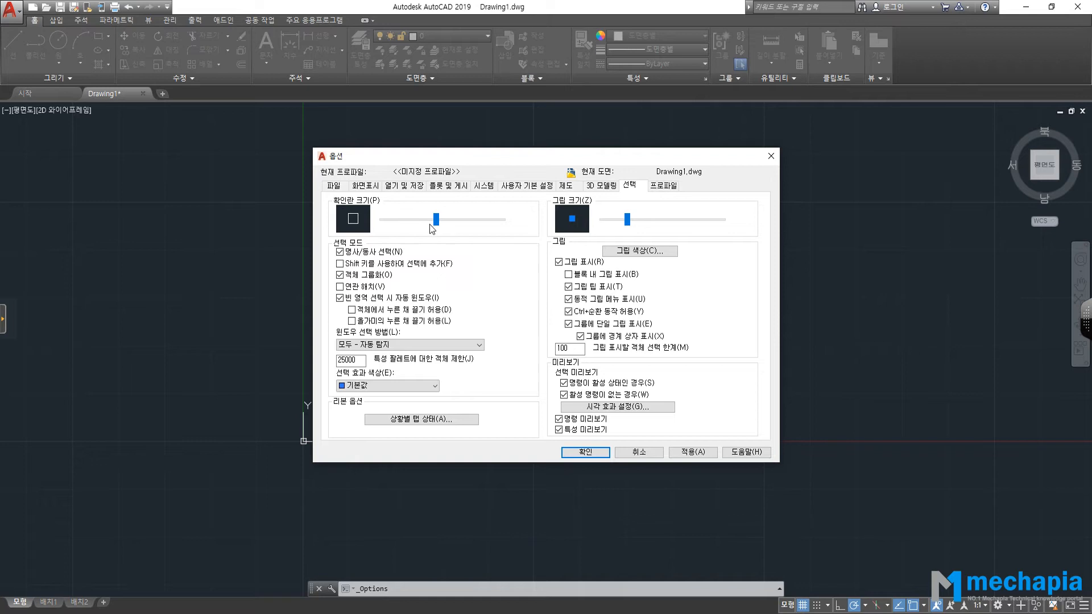
{"action": "left_click", "coordinate": [586, 452]}
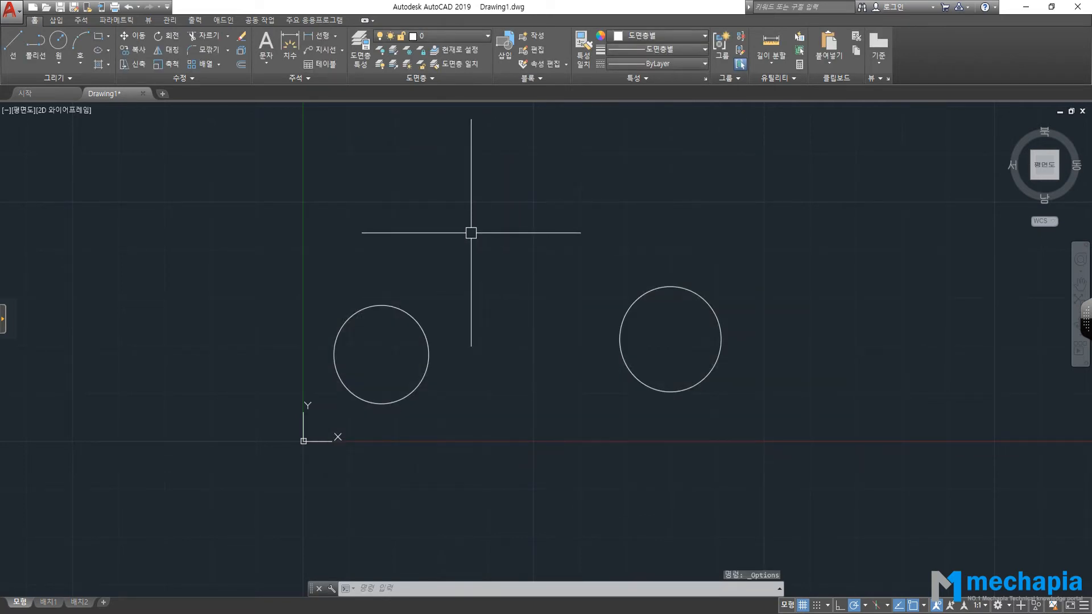
{"action": "left_click", "coordinate": [10, 10]}
{"action": "left_click", "coordinate": [122, 351]}
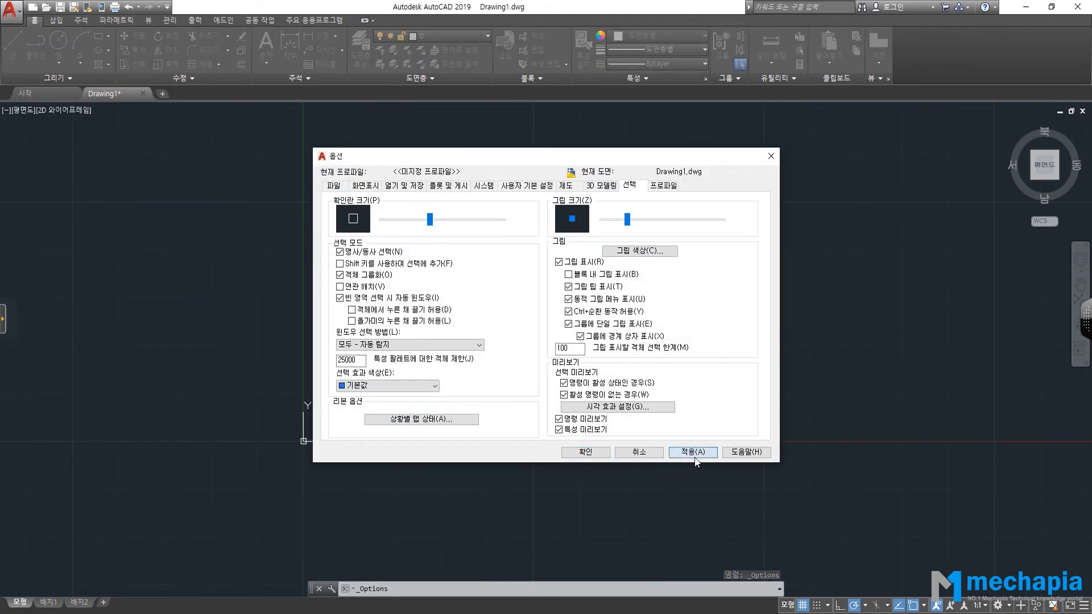
{"action": "left_click", "coordinate": [585, 451]}
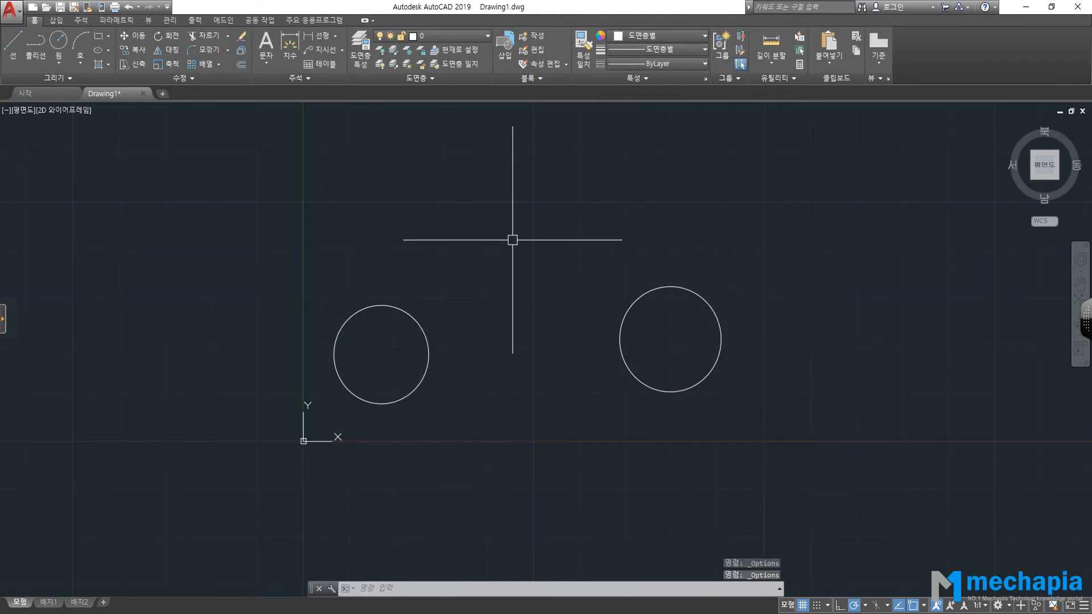
{"action": "mouse_move", "coordinate": [520, 249]}
{"action": "left_mouse_down"}
{"action": "mouse_move", "coordinate": [504, 243]}
{"action": "mouse_move", "coordinate": [521, 232]}
{"action": "mouse_move", "coordinate": [524, 247]}
{"action": "left_mouse_up"}
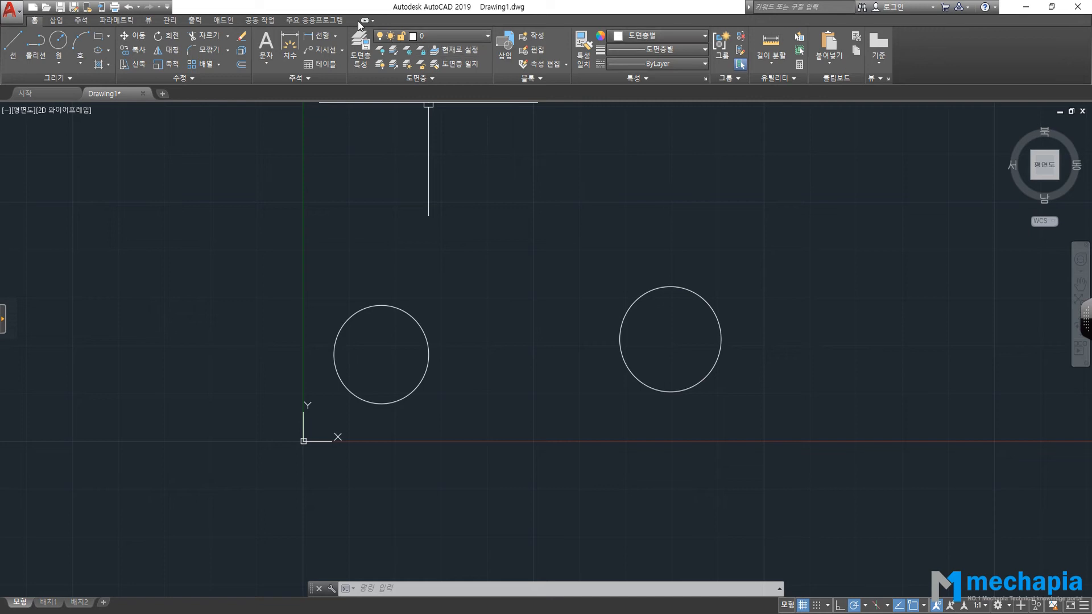
Collapse the ribbon to panel buttons, then to panel titles only, after glancing at Featured Apps.
{"action": "left_click", "coordinate": [322, 22]}
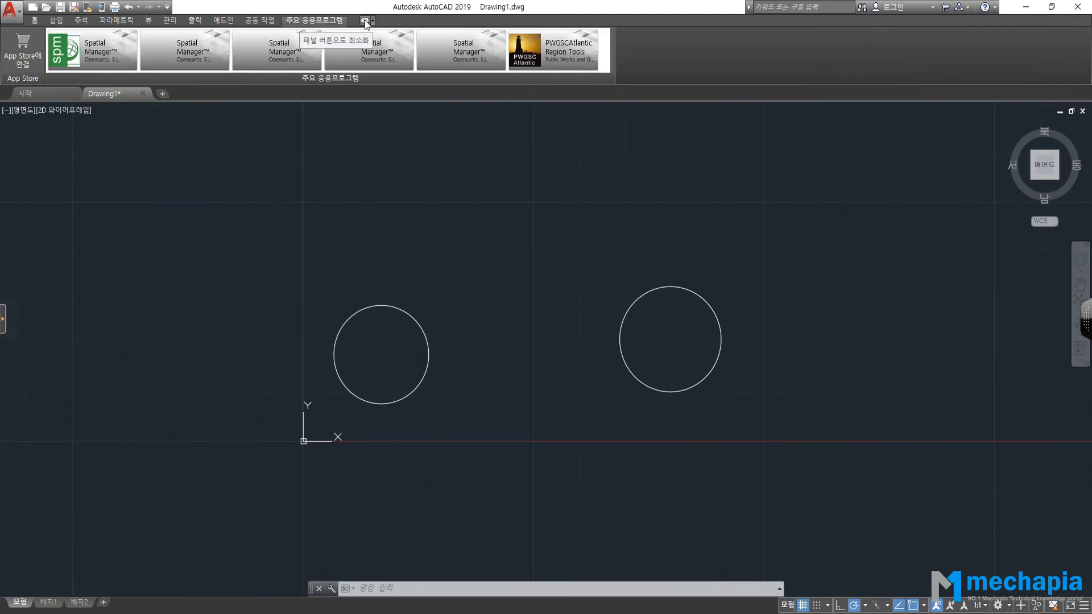
{"action": "left_click", "coordinate": [31, 19]}
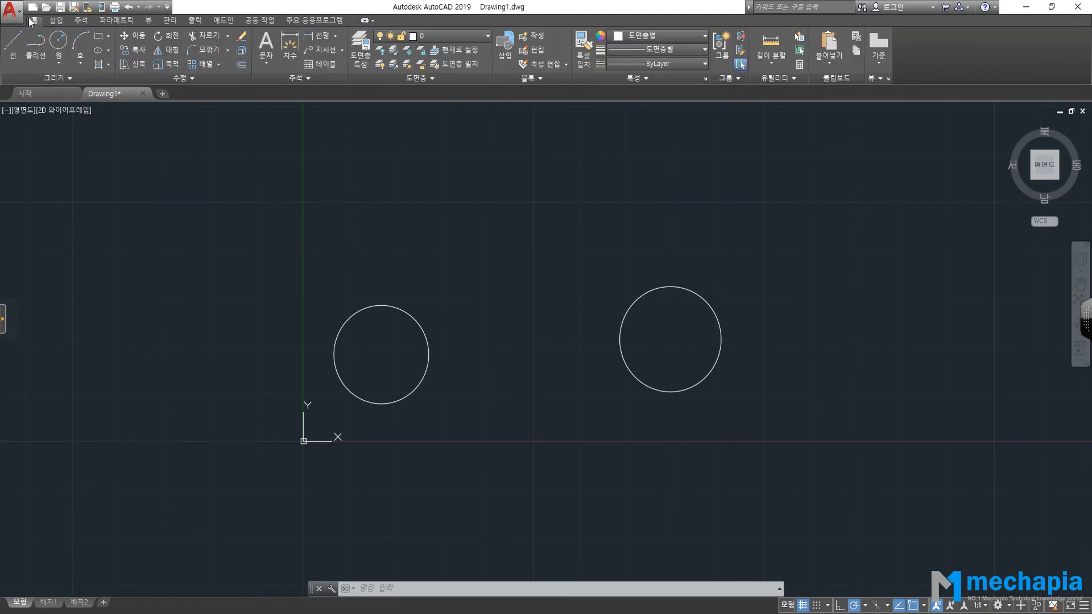
{"action": "left_click", "coordinate": [365, 21]}
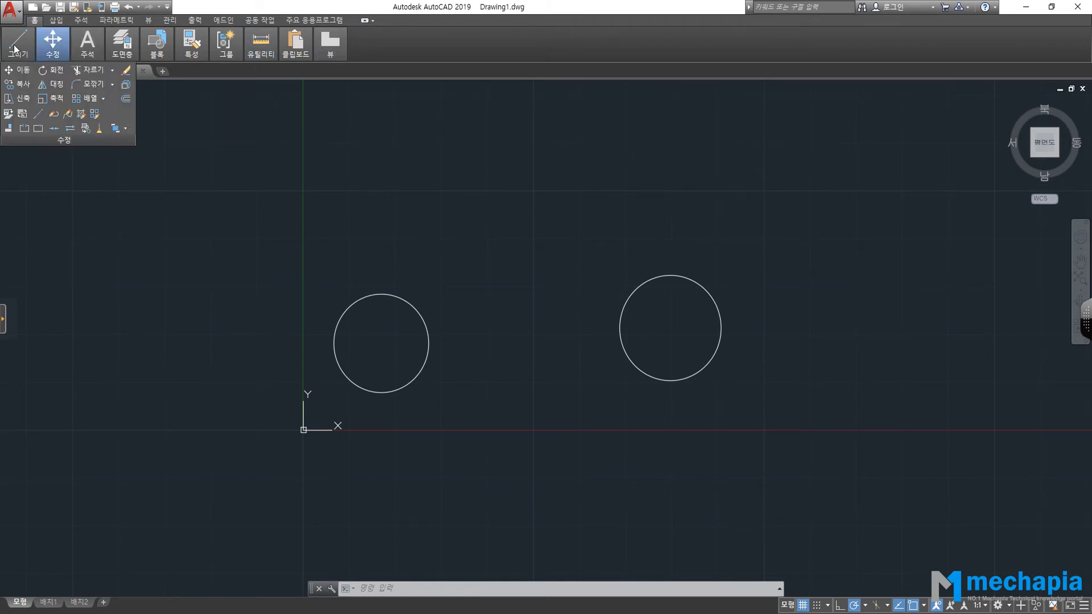
{"action": "mouse_move", "coordinate": [23, 52]}
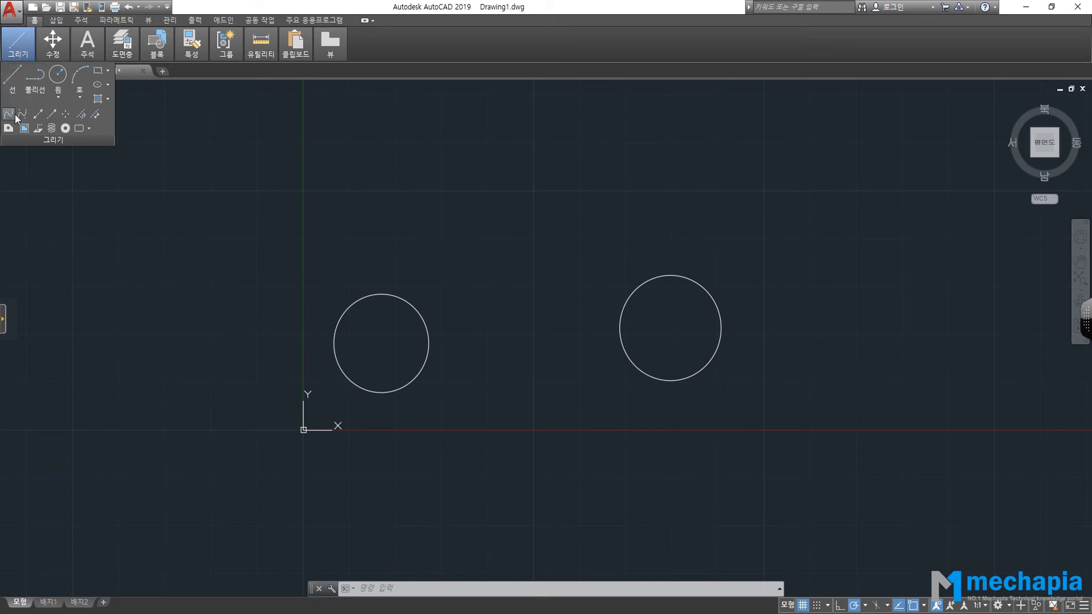
{"action": "left_click", "coordinate": [275, 93]}
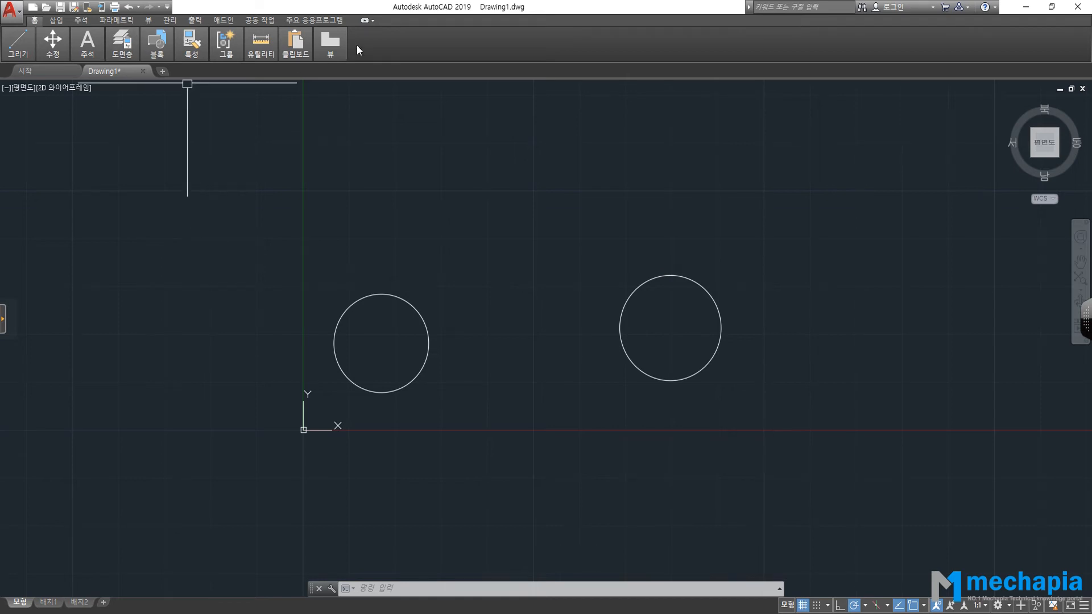
{"action": "left_click", "coordinate": [365, 21]}
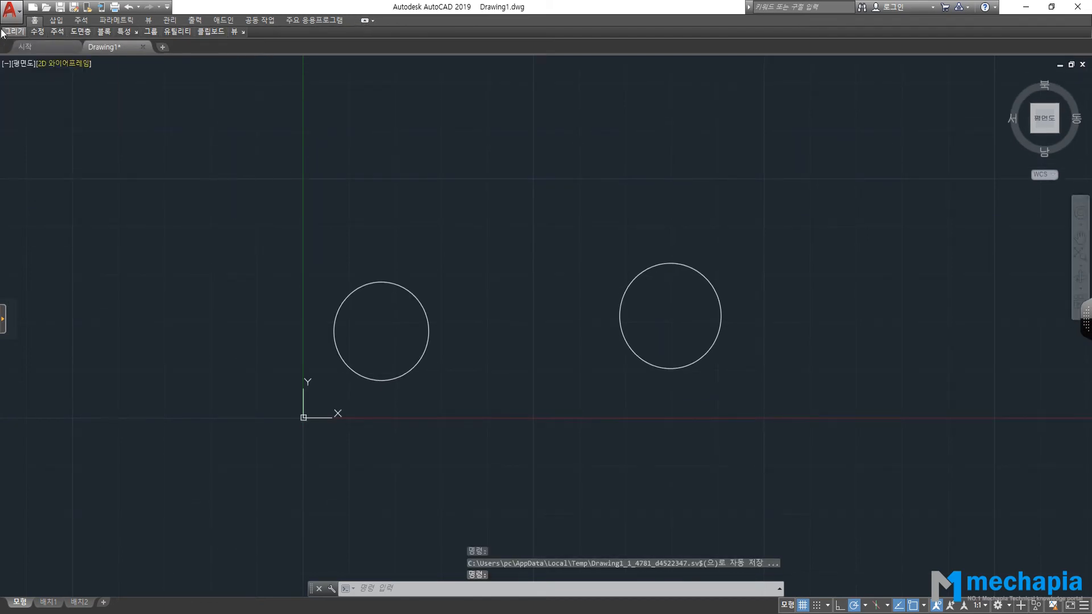
Minimize the ribbon to tabs only and pop up the Insert, Parametric and Home panels.
{"action": "left_click", "coordinate": [367, 22]}
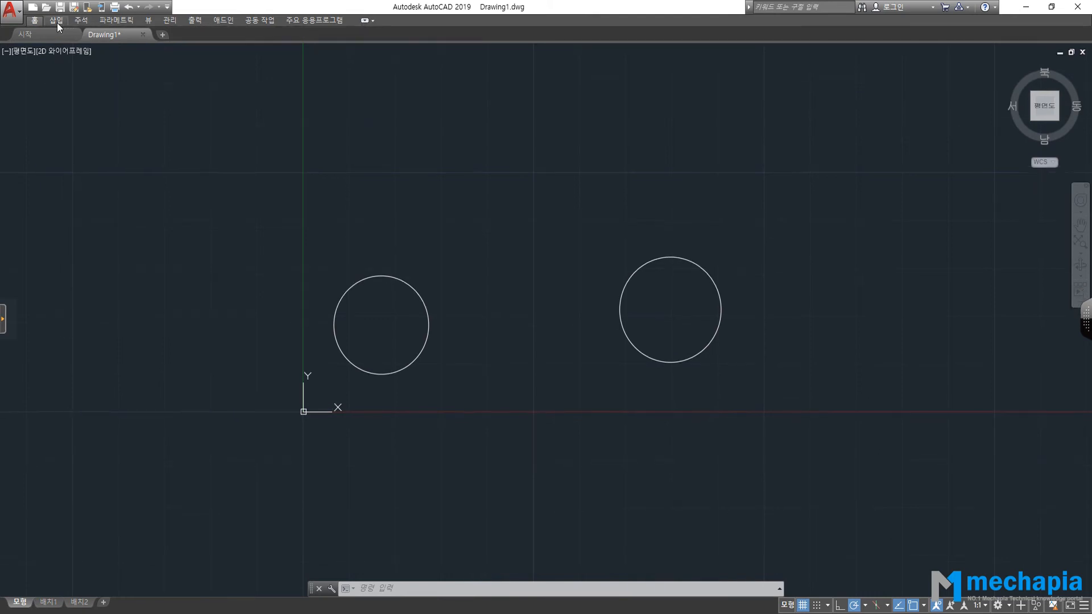
{"action": "left_click", "coordinate": [84, 23]}
{"action": "left_click", "coordinate": [117, 22]}
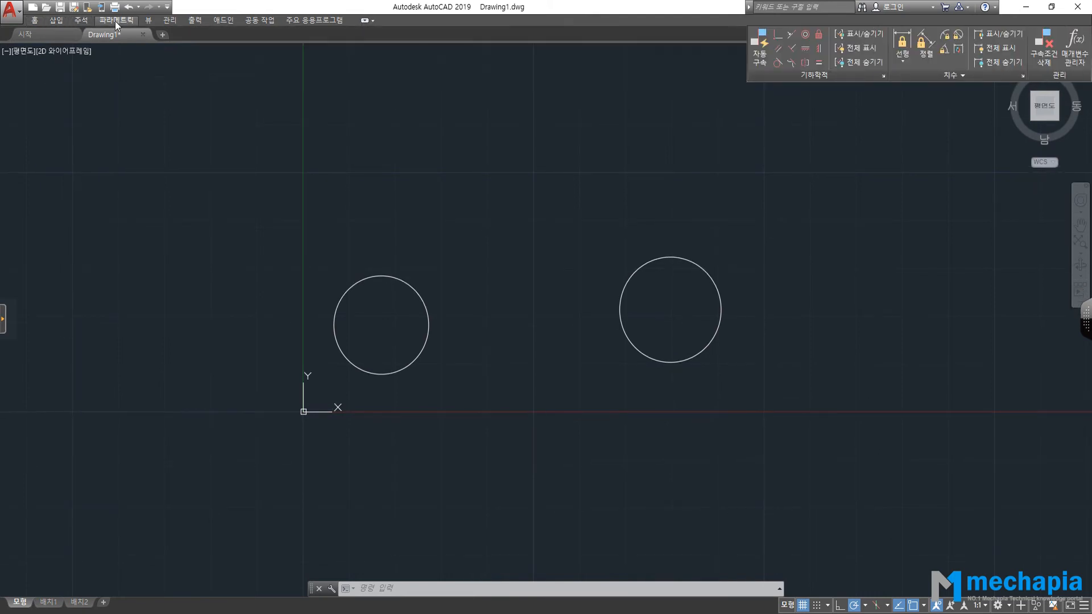
{"action": "left_click", "coordinate": [36, 20]}
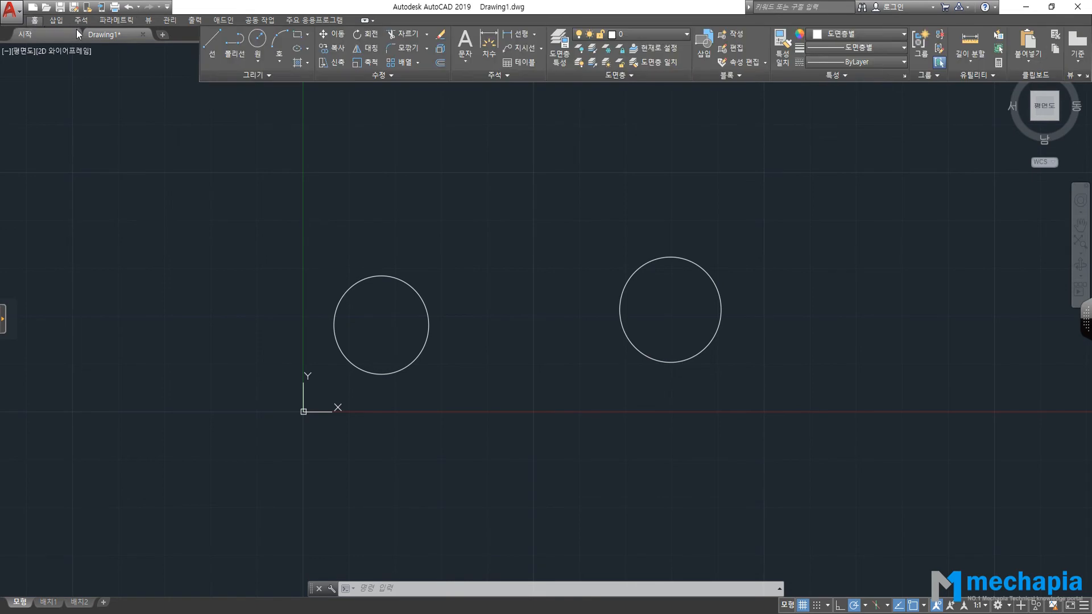
{"action": "left_click", "coordinate": [41, 23]}
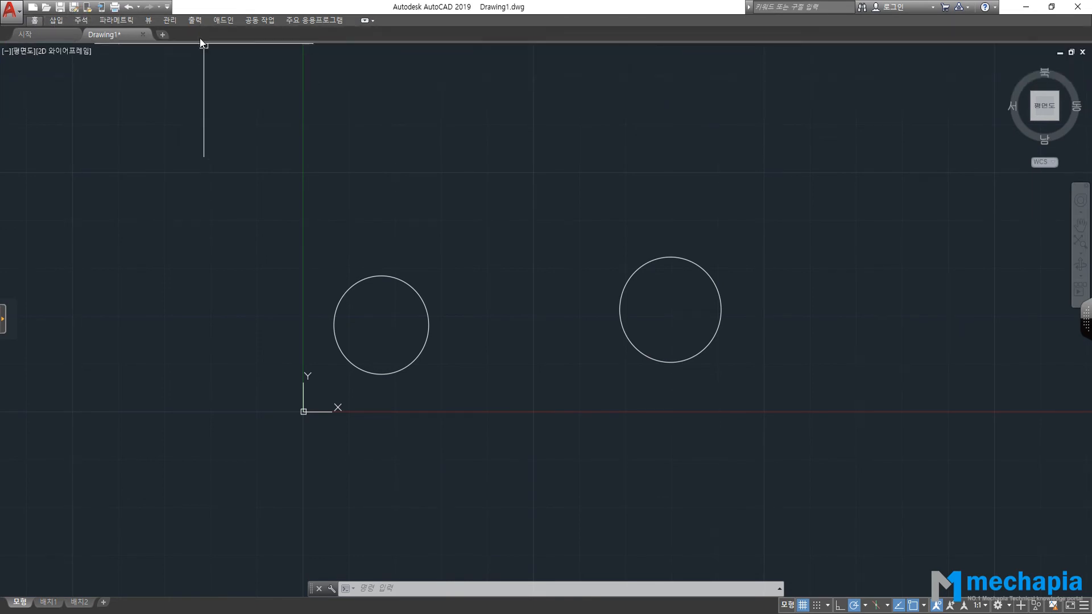
{"action": "left_click", "coordinate": [35, 21]}
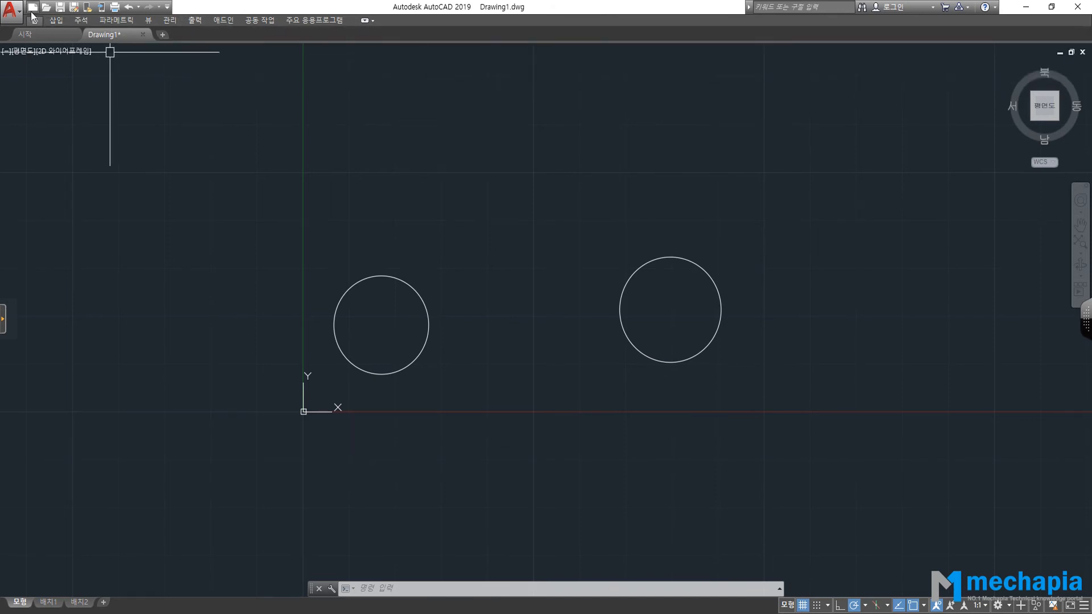
Cycle the ribbon minimize toggle through full ribbon, panel titles and tabs-only states.
{"action": "left_click", "coordinate": [367, 22]}
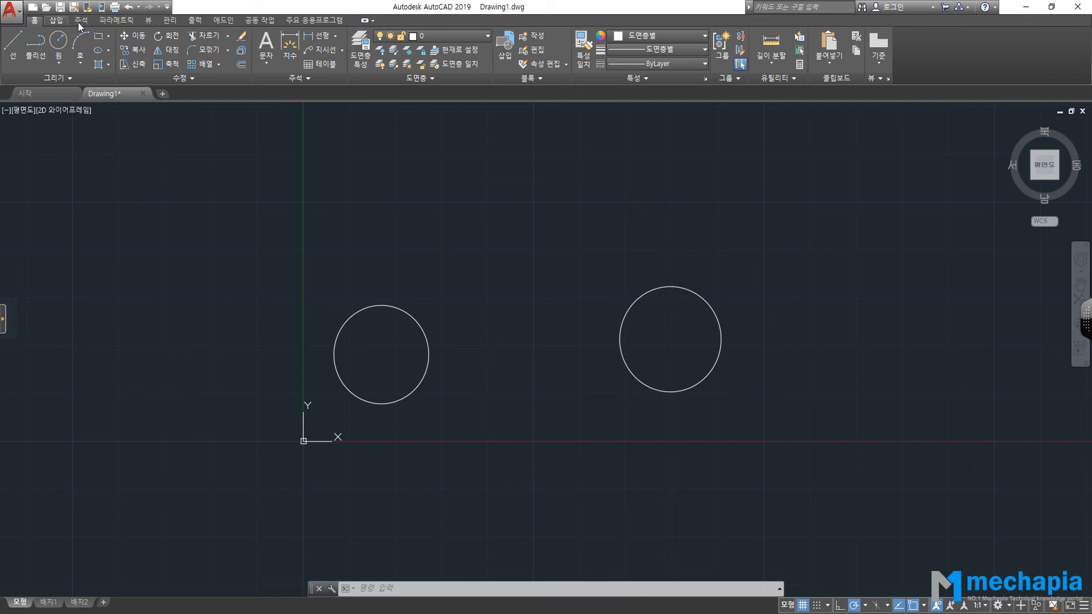
{"action": "left_click", "coordinate": [364, 21]}
{"action": "left_click", "coordinate": [364, 20]}
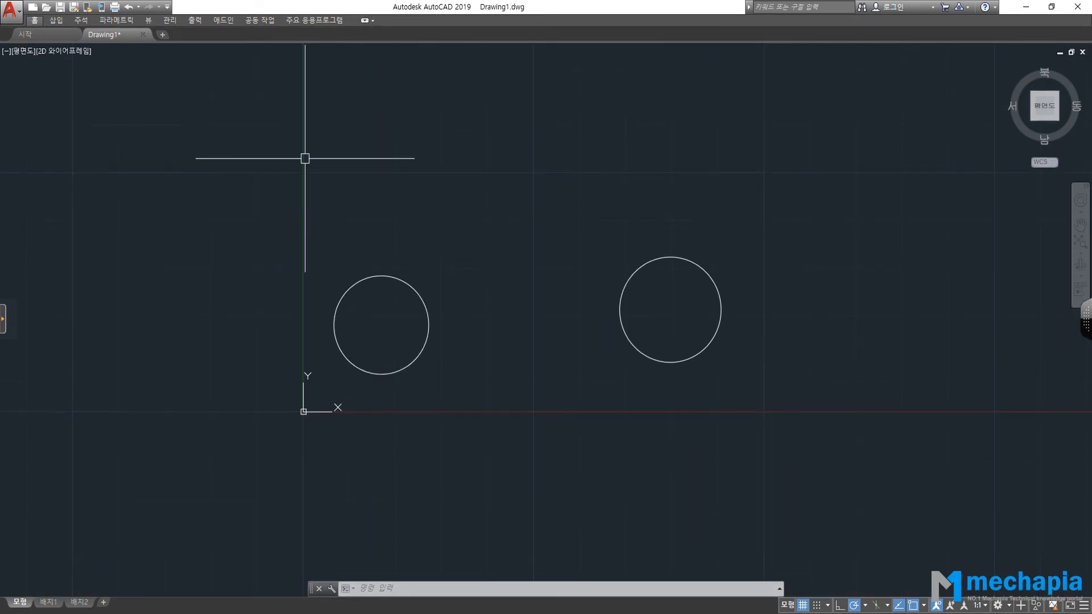
{"action": "left_click", "coordinate": [365, 21]}
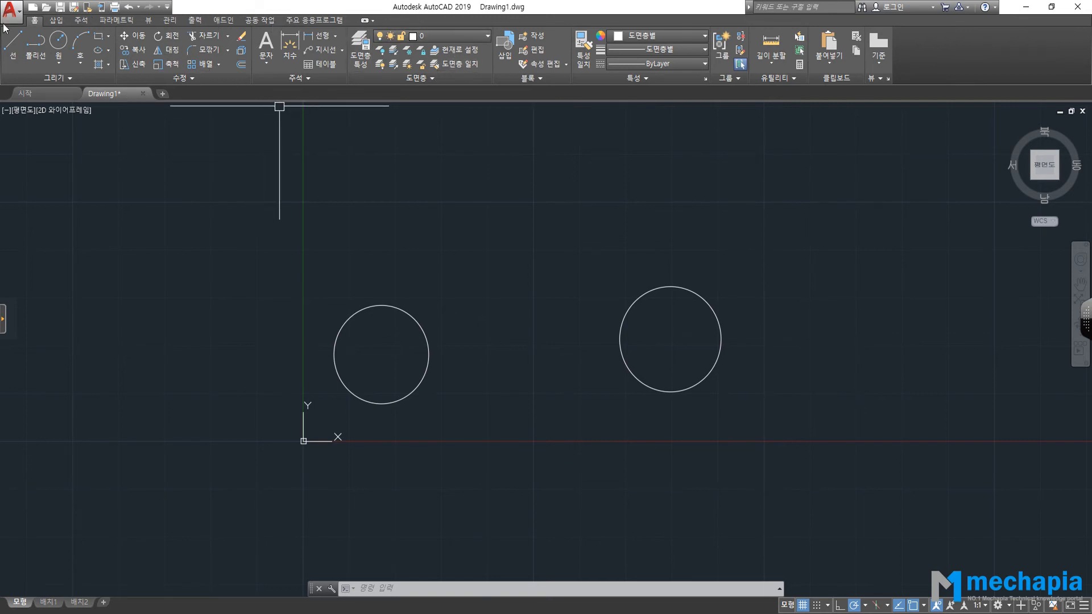
Hide the ribbon with RIBBONCLOSE and open the Customize Quick Access Toolbar dropdown.
{"action": "type", "text": "rIBBON"}
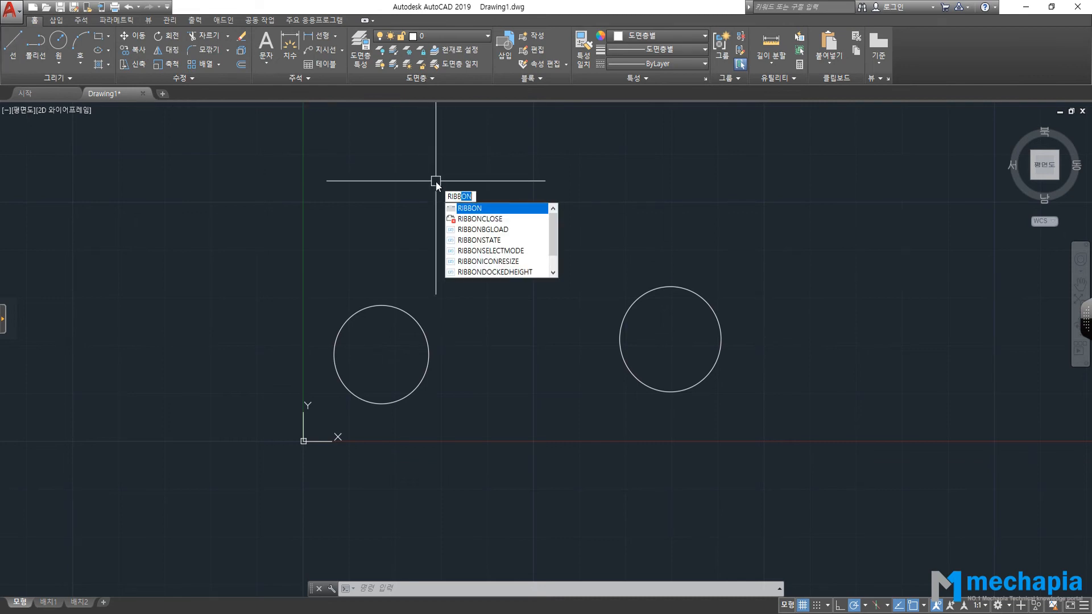
{"action": "type", "text": "cl"}
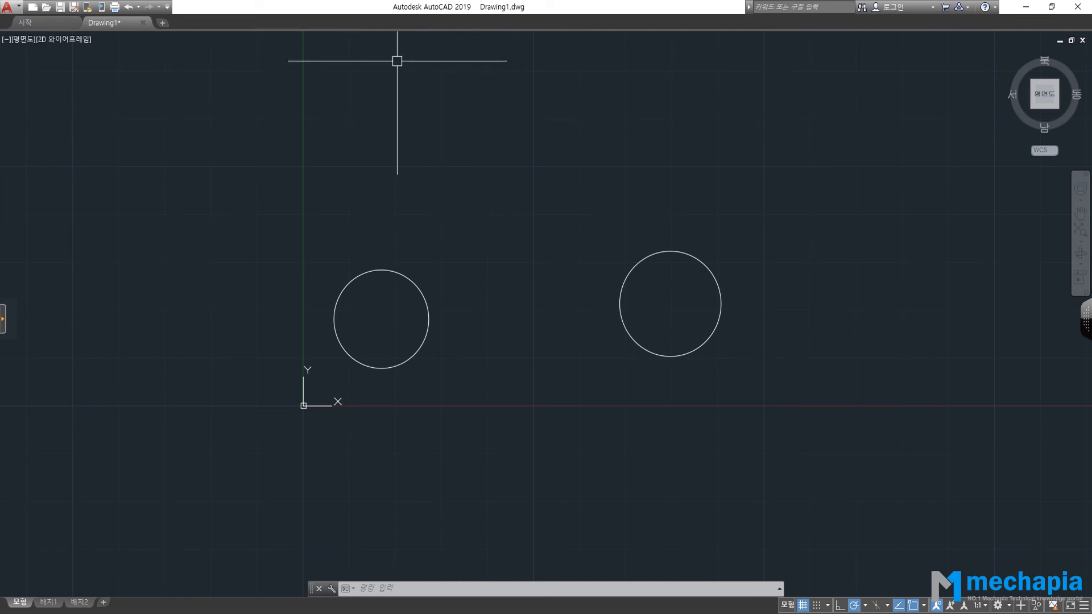
{"action": "left_click", "coordinate": [167, 7]}
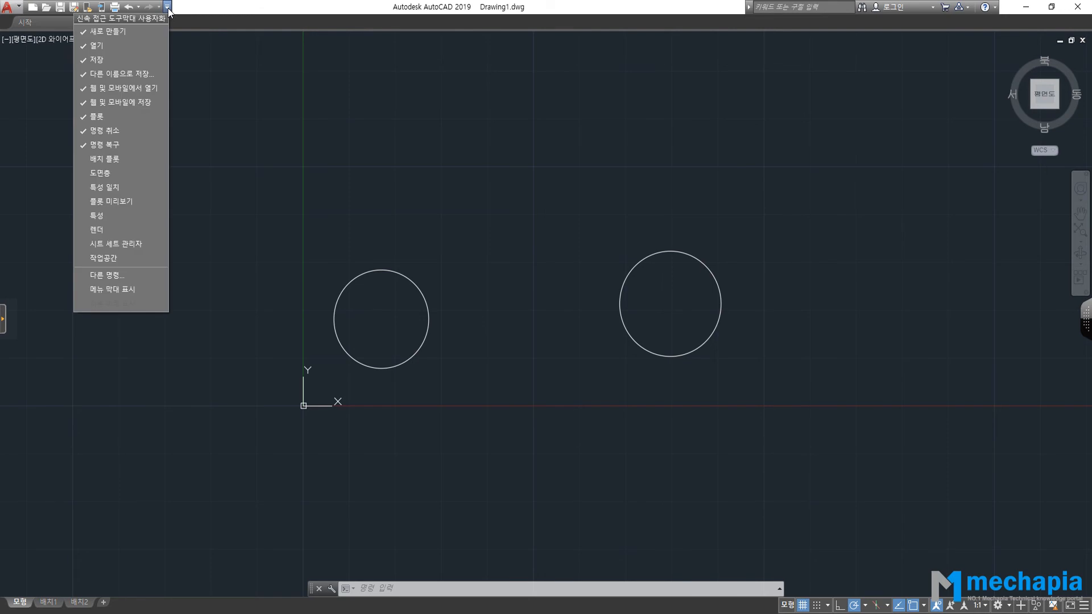
Turn on the menu bar and restore the ribbon through Tools > Palettes > Ribbon.
{"action": "left_click", "coordinate": [124, 292]}
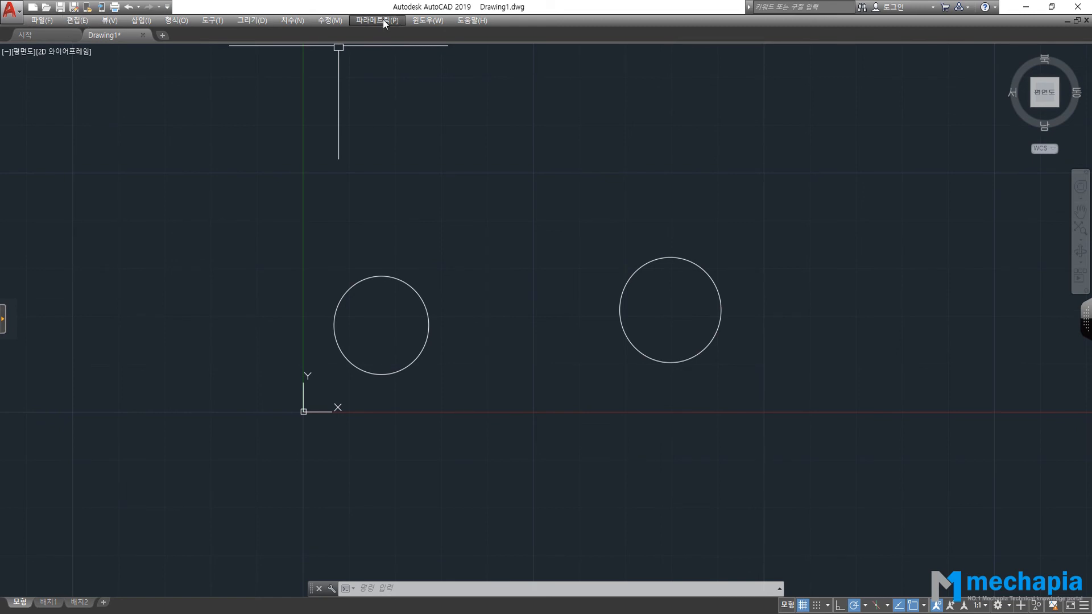
{"action": "left_click", "coordinate": [167, 8]}
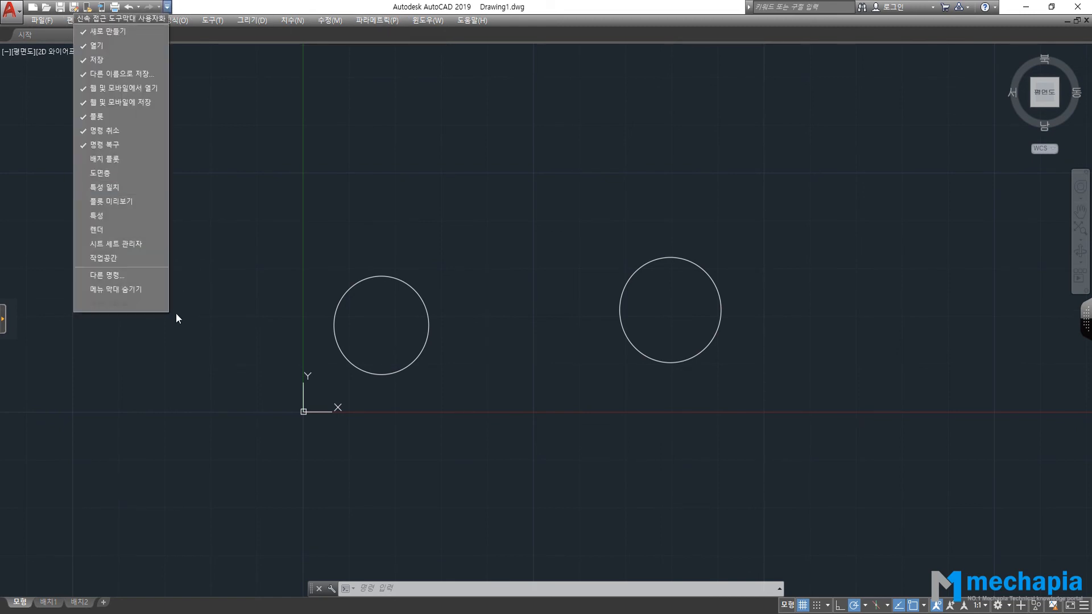
{"action": "left_click", "coordinate": [210, 228]}
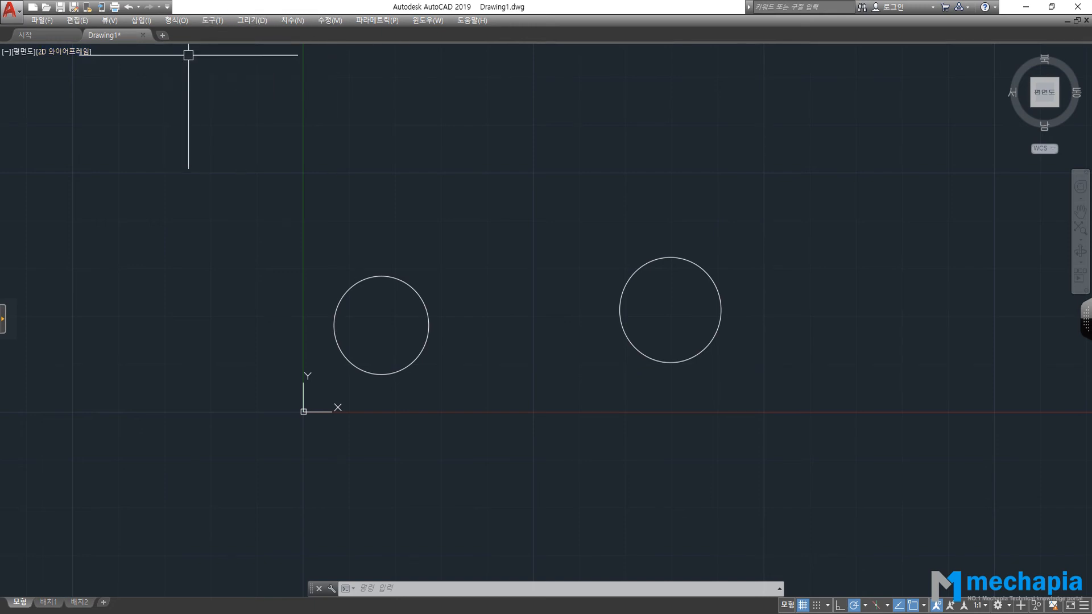
{"action": "left_click", "coordinate": [214, 21]}
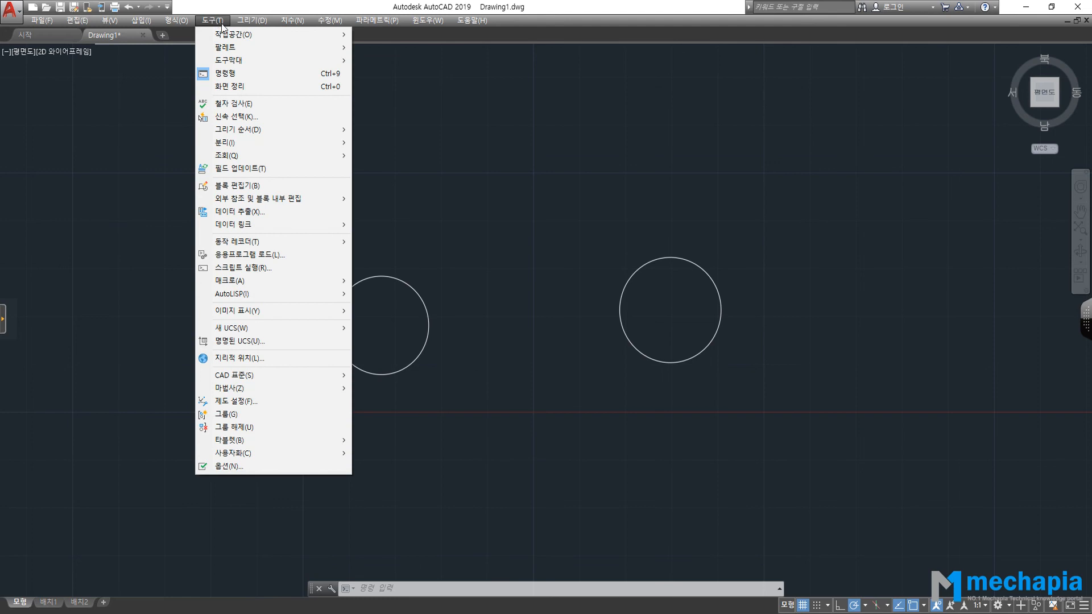
{"action": "mouse_move", "coordinate": [249, 46]}
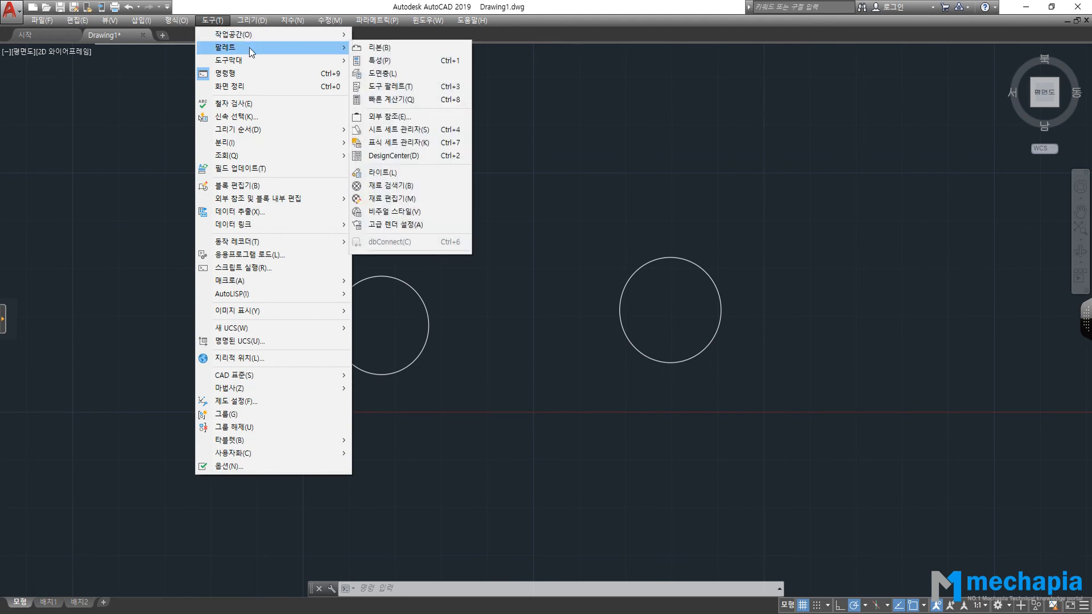
{"action": "left_click", "coordinate": [414, 48]}
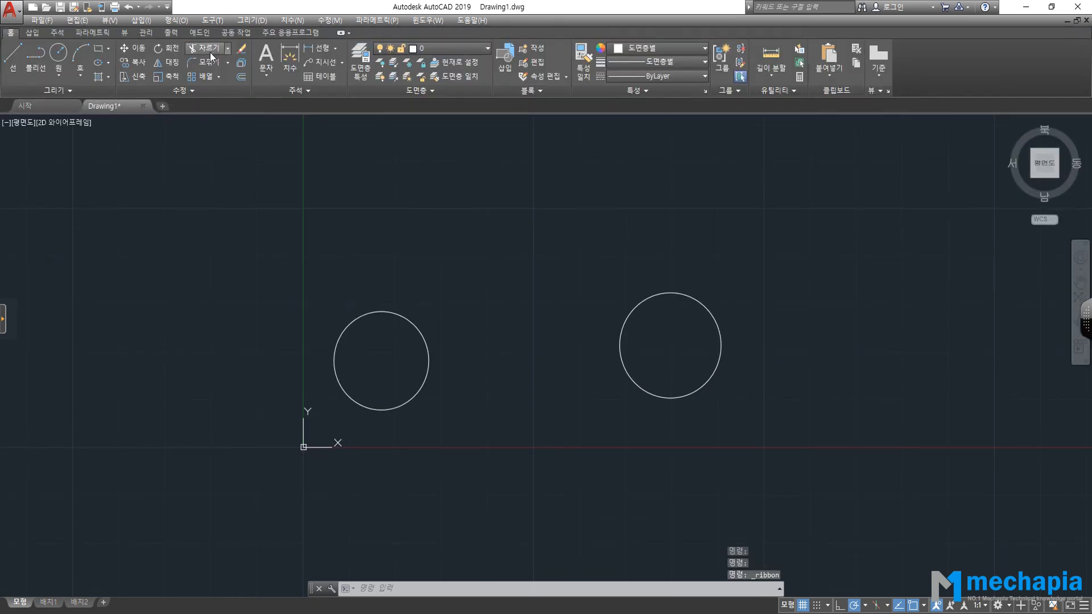
{"action": "left_click", "coordinate": [213, 21]}
{"action": "mouse_move", "coordinate": [268, 48]}
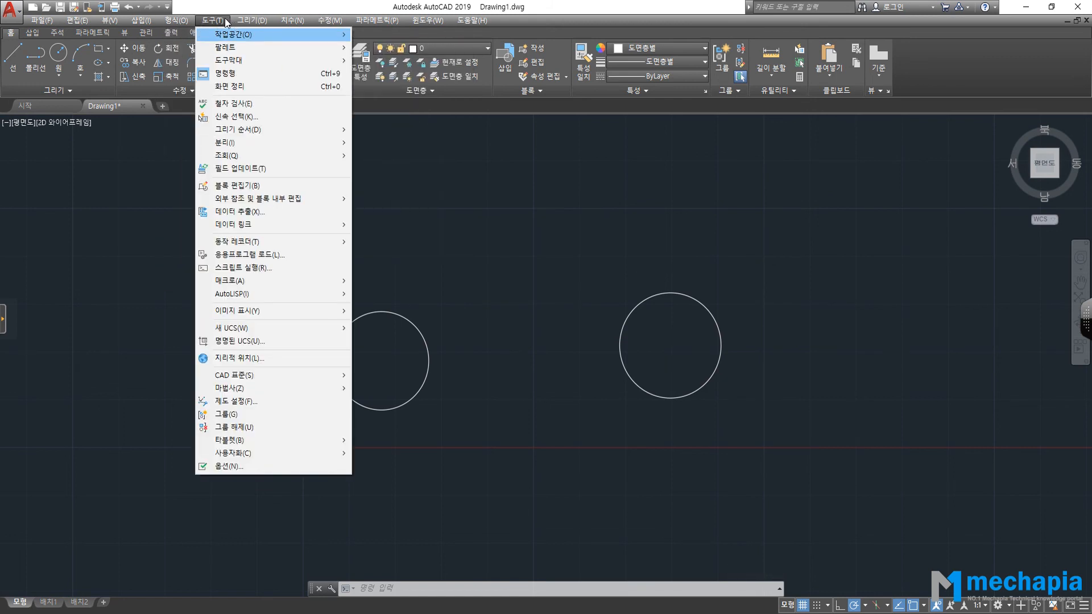
{"action": "mouse_move", "coordinate": [32, 27]}
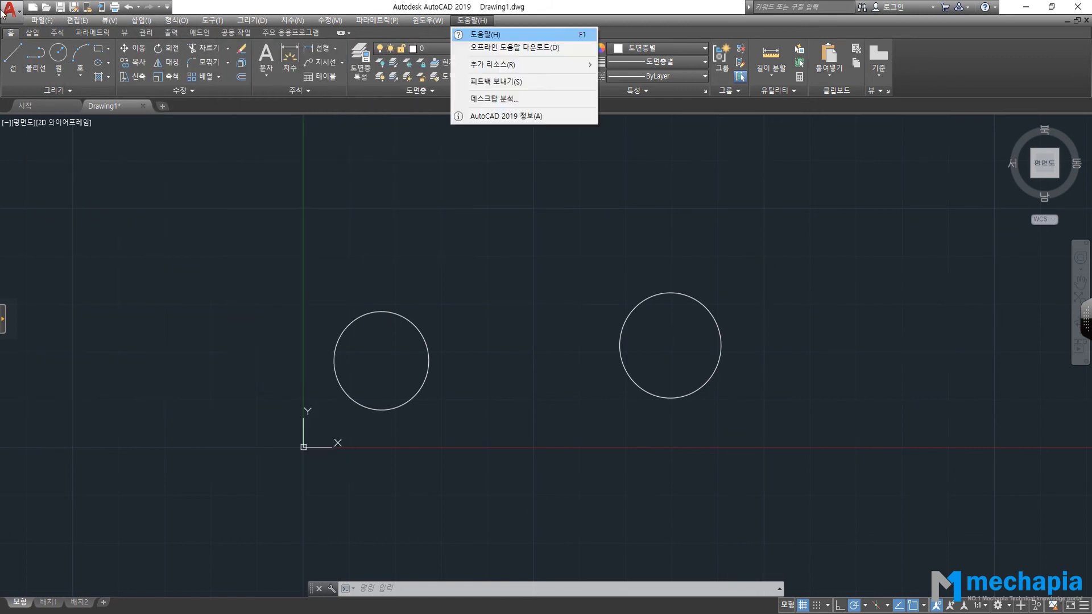
{"action": "left_click", "coordinate": [168, 7]}
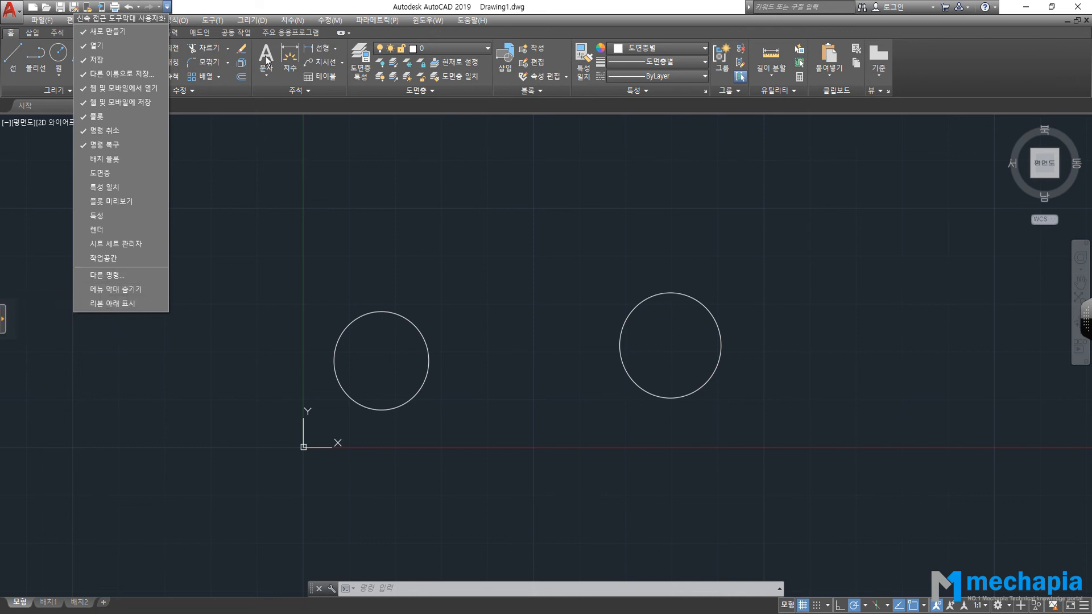
{"action": "left_click", "coordinate": [282, 5]}
{"action": "left_click", "coordinate": [218, 21]}
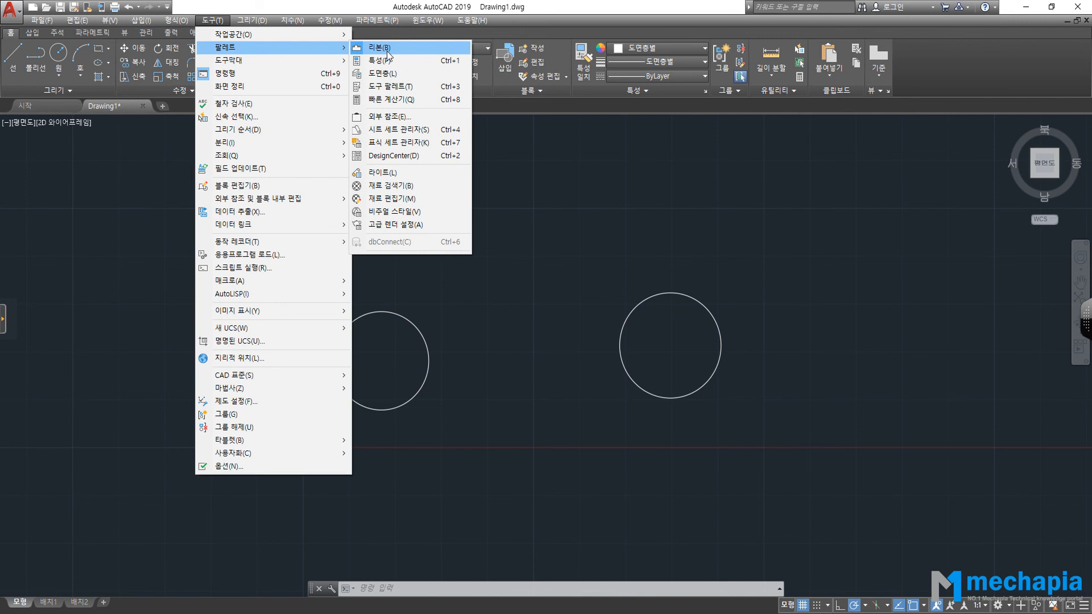
{"action": "left_click", "coordinate": [388, 50]}
{"action": "left_click", "coordinate": [643, 465]}
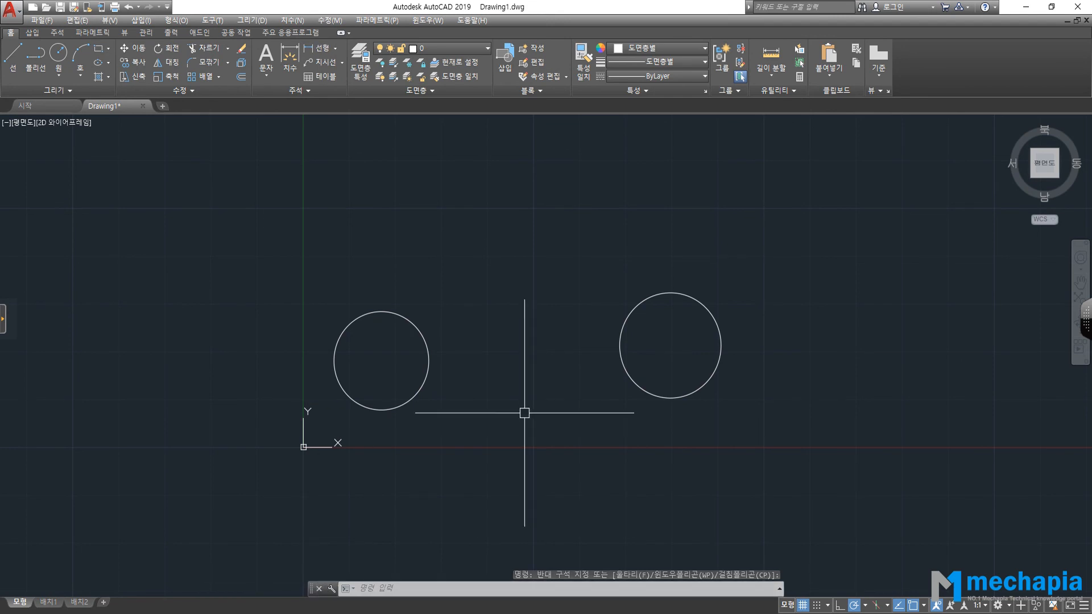
{"action": "left_click", "coordinate": [322, 590]}
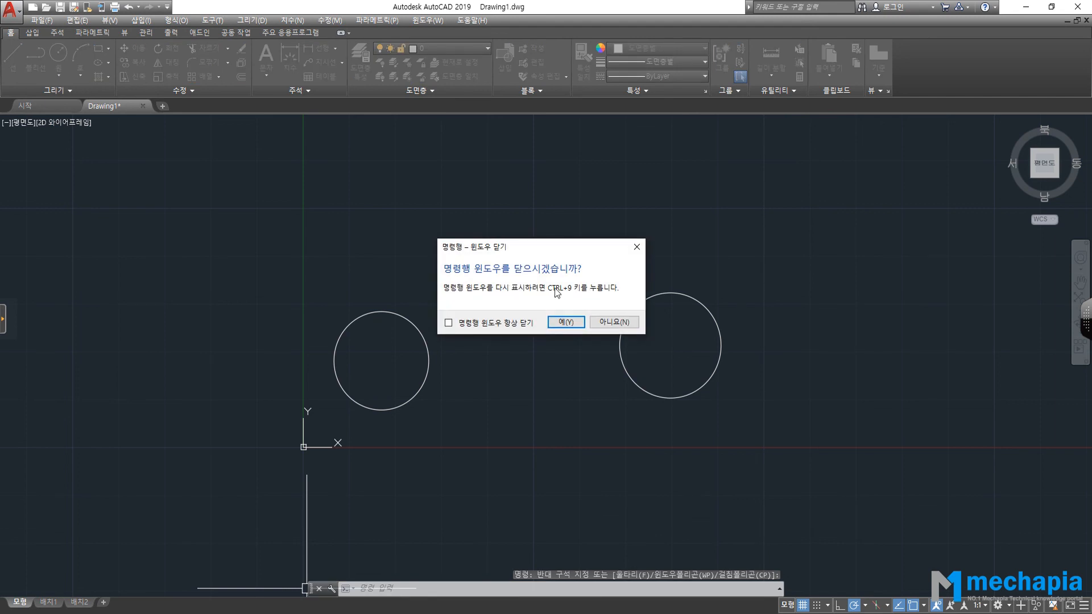
{"action": "left_click", "coordinate": [579, 324]}
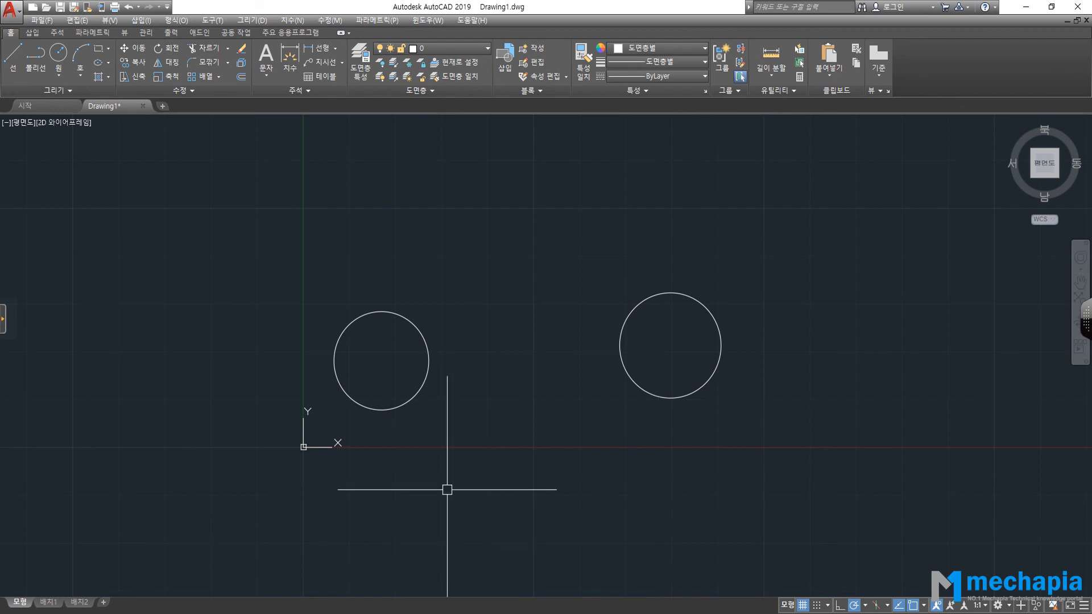
{"action": "key", "text": "ctrl+9"}
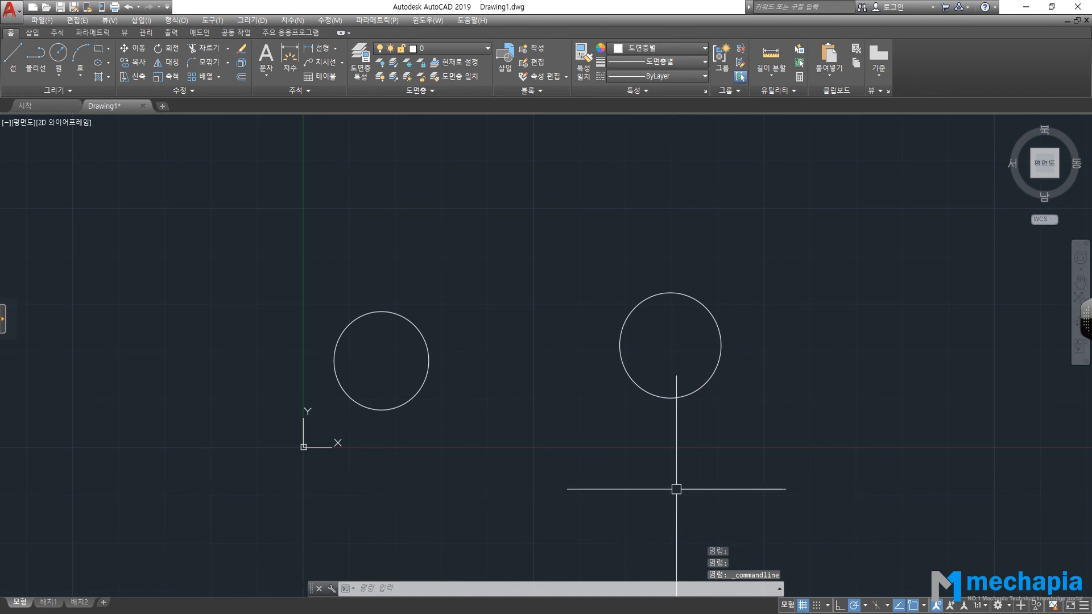
{"action": "left_click", "coordinate": [213, 21]}
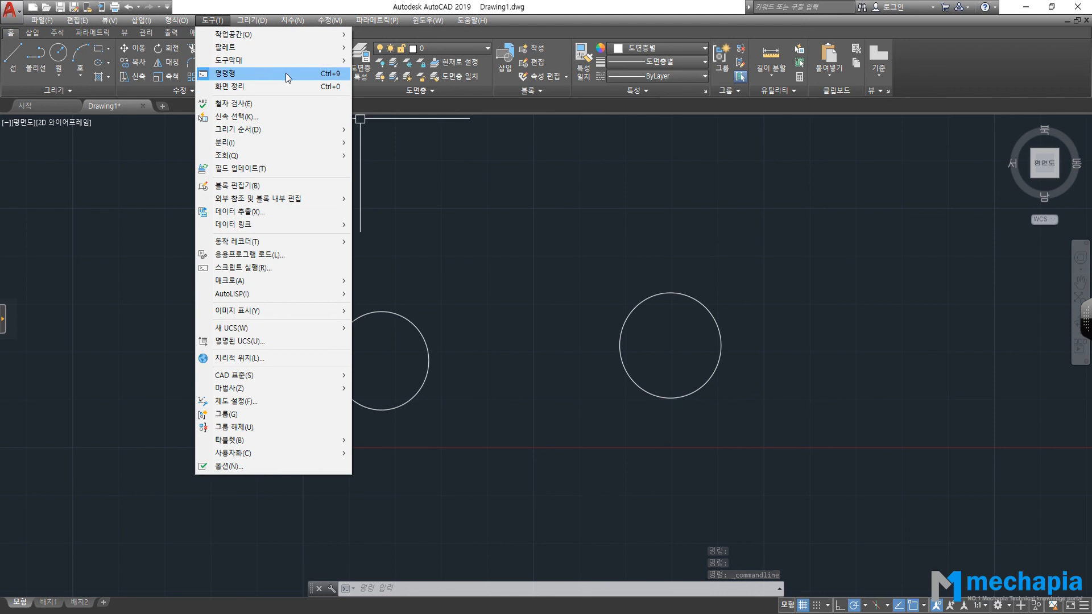
{"action": "left_click", "coordinate": [235, 74]}
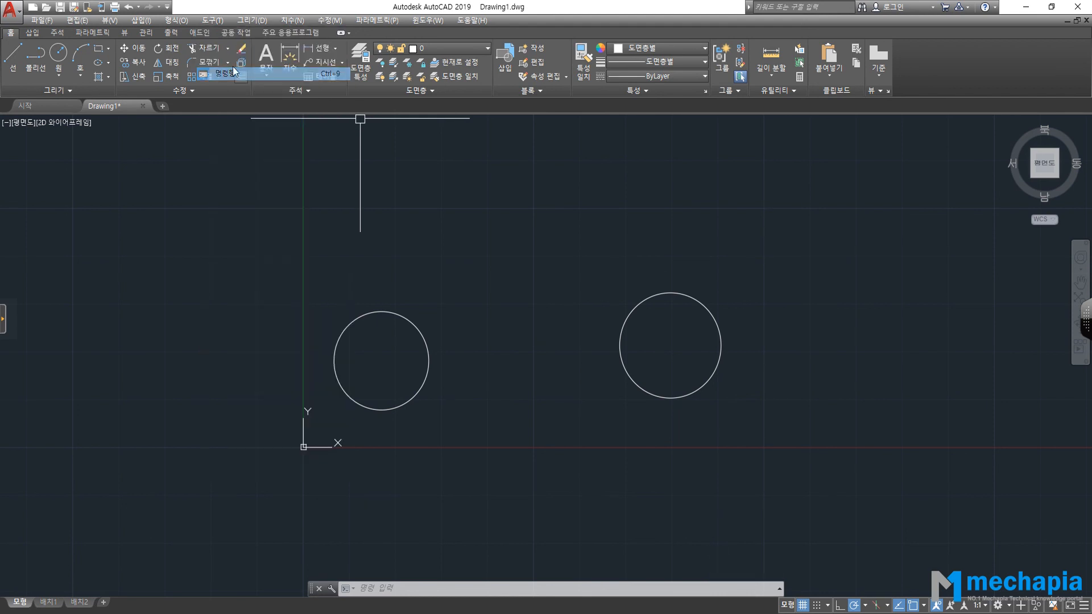
{"action": "left_click", "coordinate": [579, 322]}
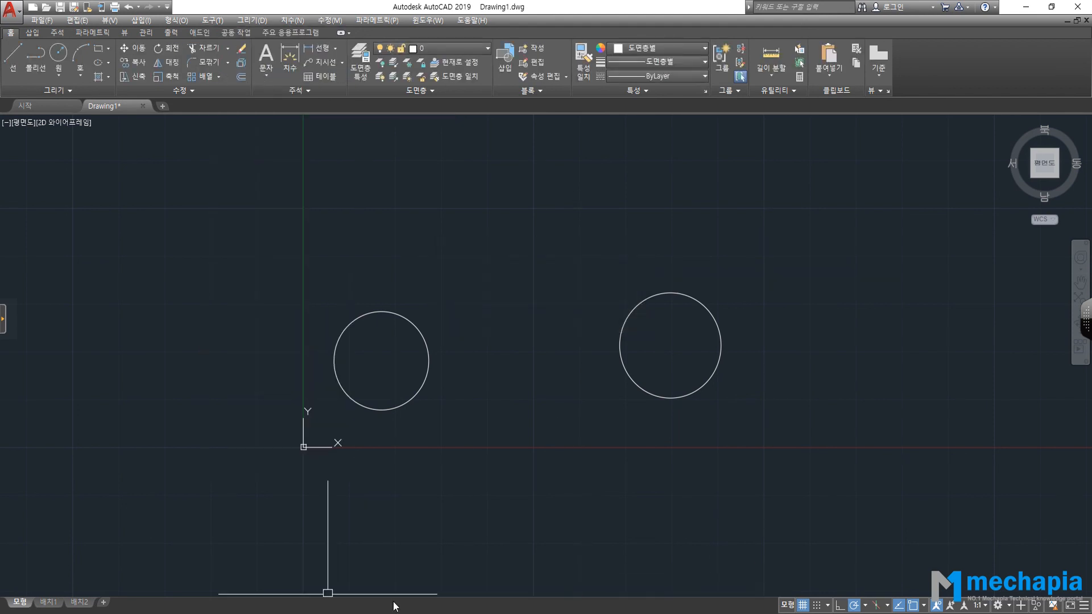
{"action": "left_click", "coordinate": [213, 20]}
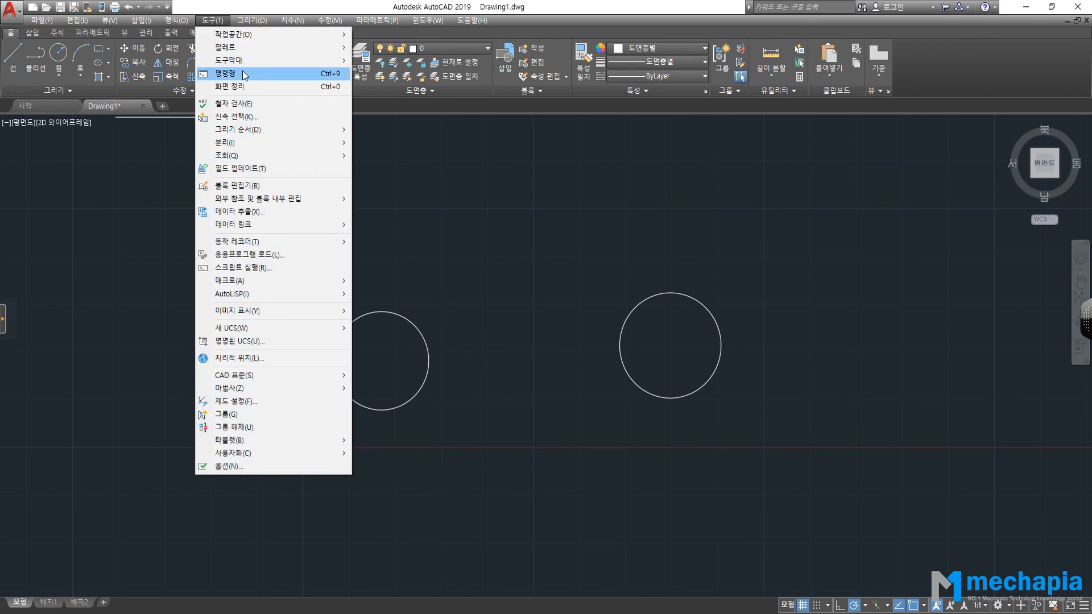
{"action": "left_click", "coordinate": [273, 73]}
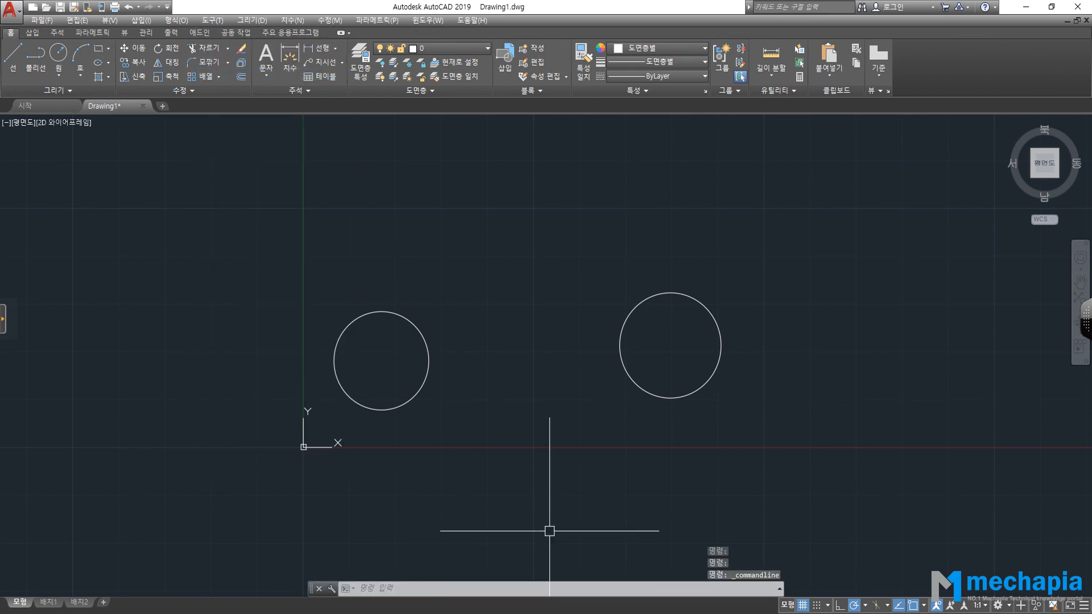
{"action": "left_click", "coordinate": [213, 20]}
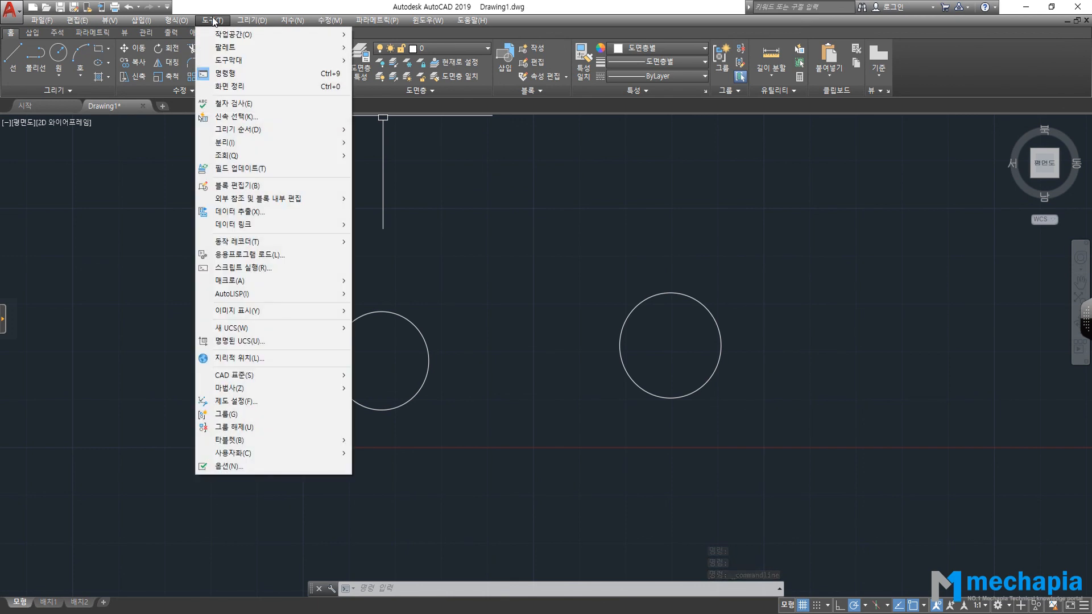
{"action": "mouse_move", "coordinate": [227, 24]}
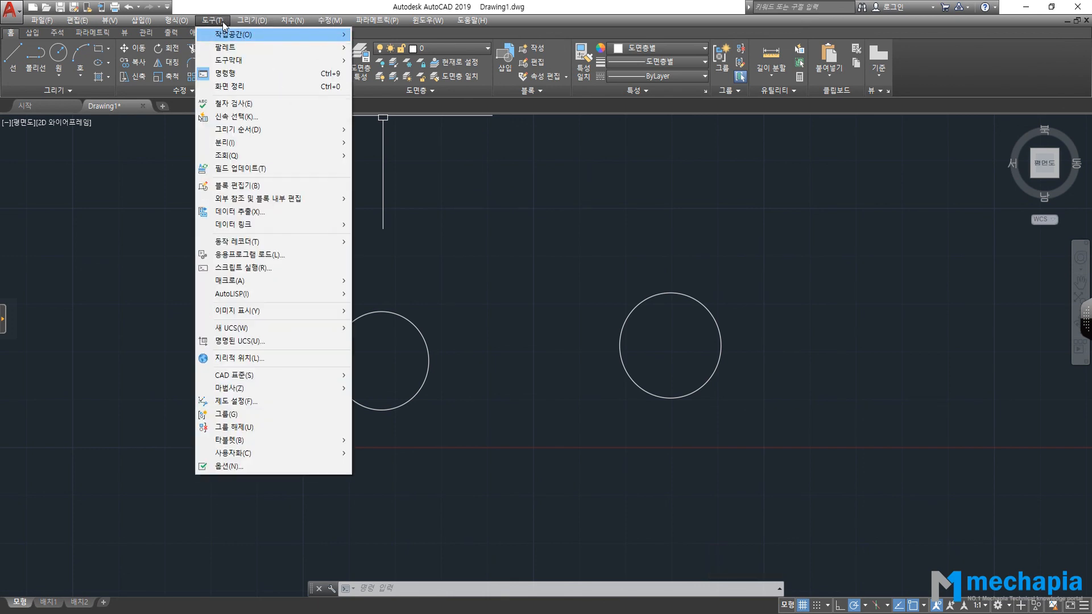
{"action": "mouse_move", "coordinate": [287, 60]}
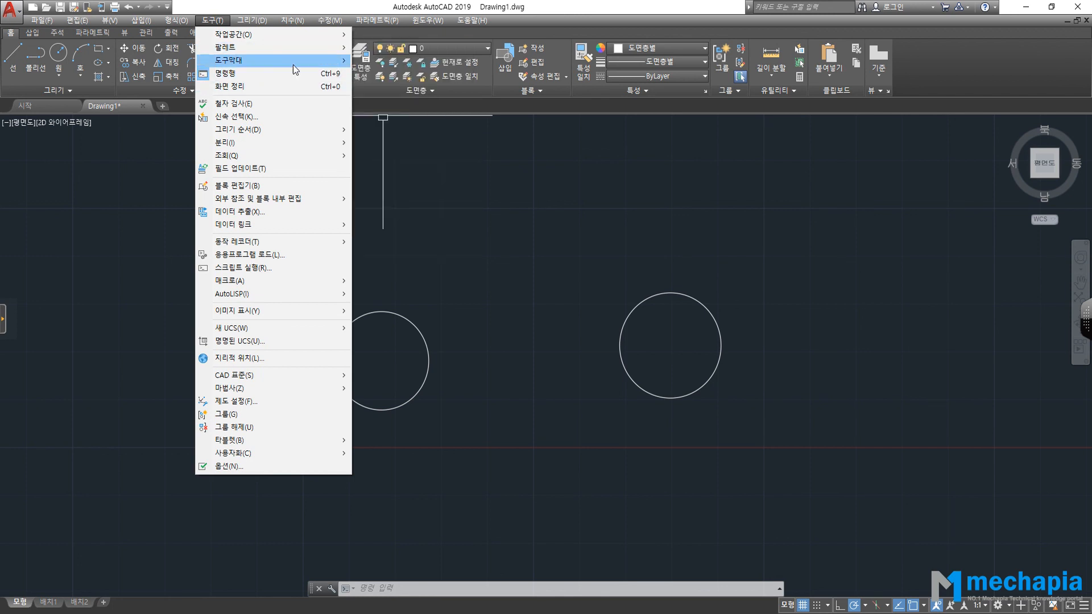
{"action": "left_click", "coordinate": [470, 233]}
{"action": "left_click", "coordinate": [466, 227]}
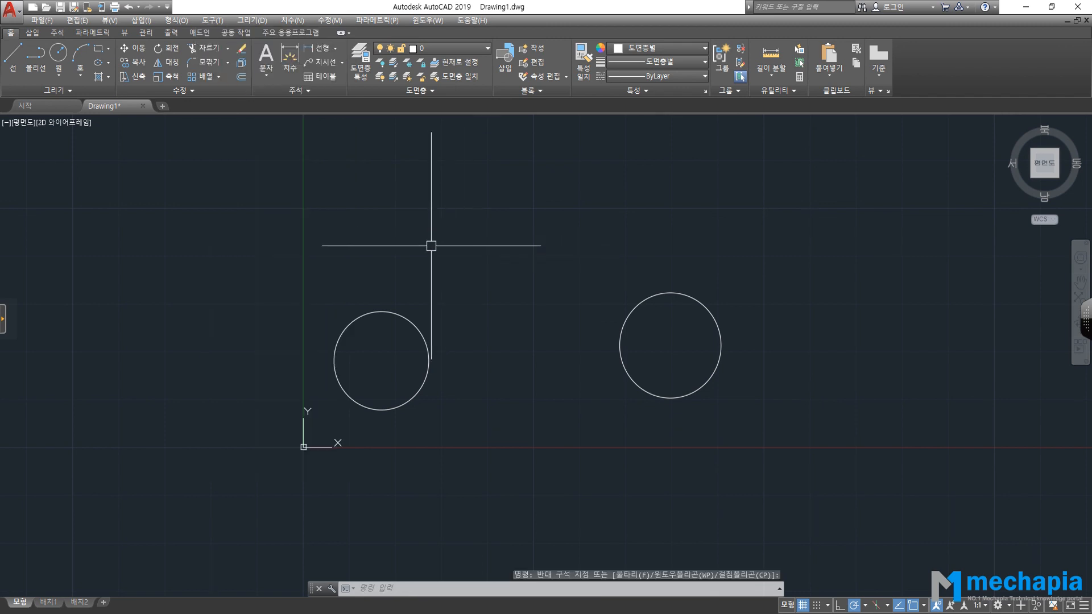